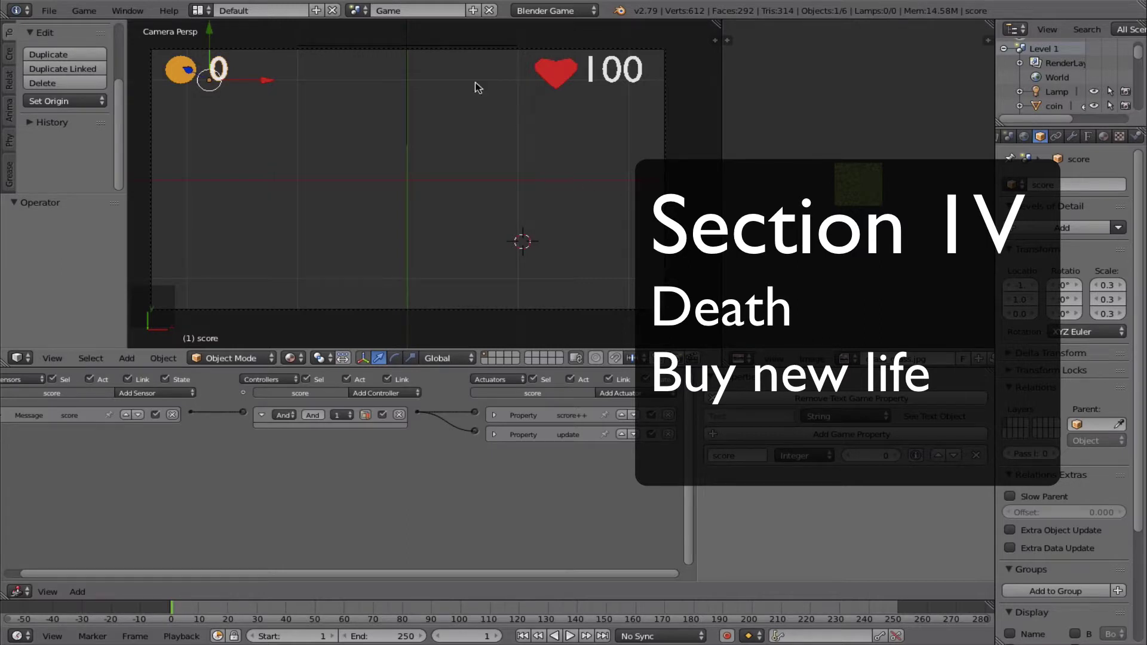
- Switch to the Level 1 scene and move the player cube back about 14.55 units in the negative Y direction
click(361, 10)
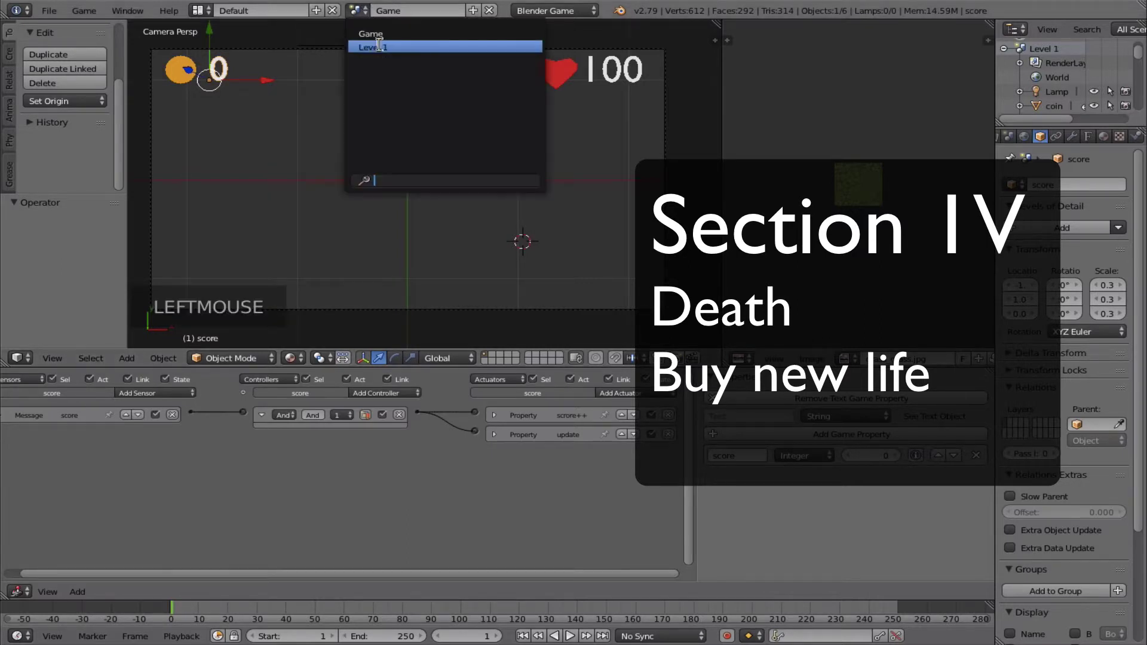
click(445, 144)
middle_drag(446, 146, 411, 189)
scroll(411, 190, down, 3)
right_click(418, 204)
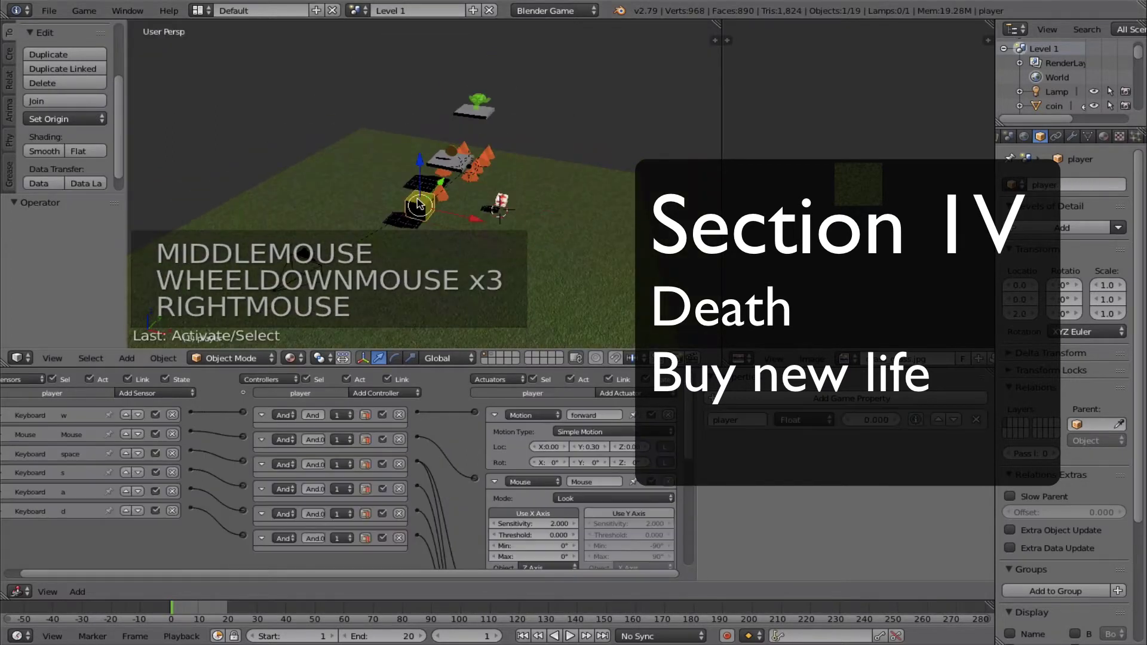
drag(438, 186, 400, 298)
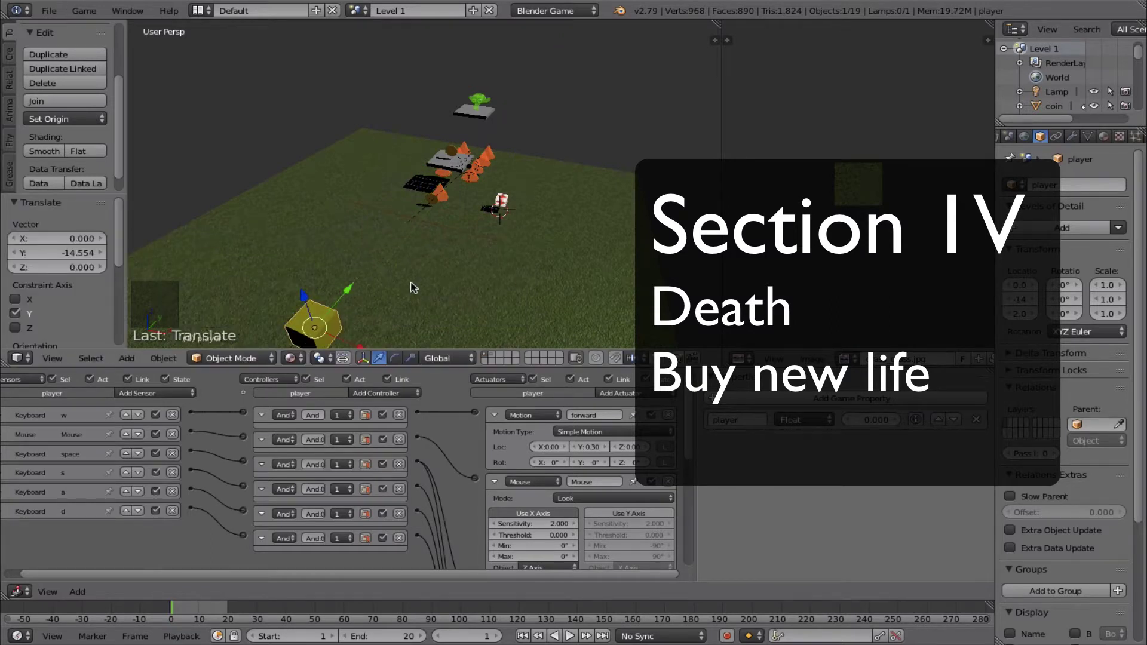
- Make four linked duplicates of the coin beside the front flame, spaced in a row about 2 units apart in the negative Y direction
scroll(437, 202, up, 2)
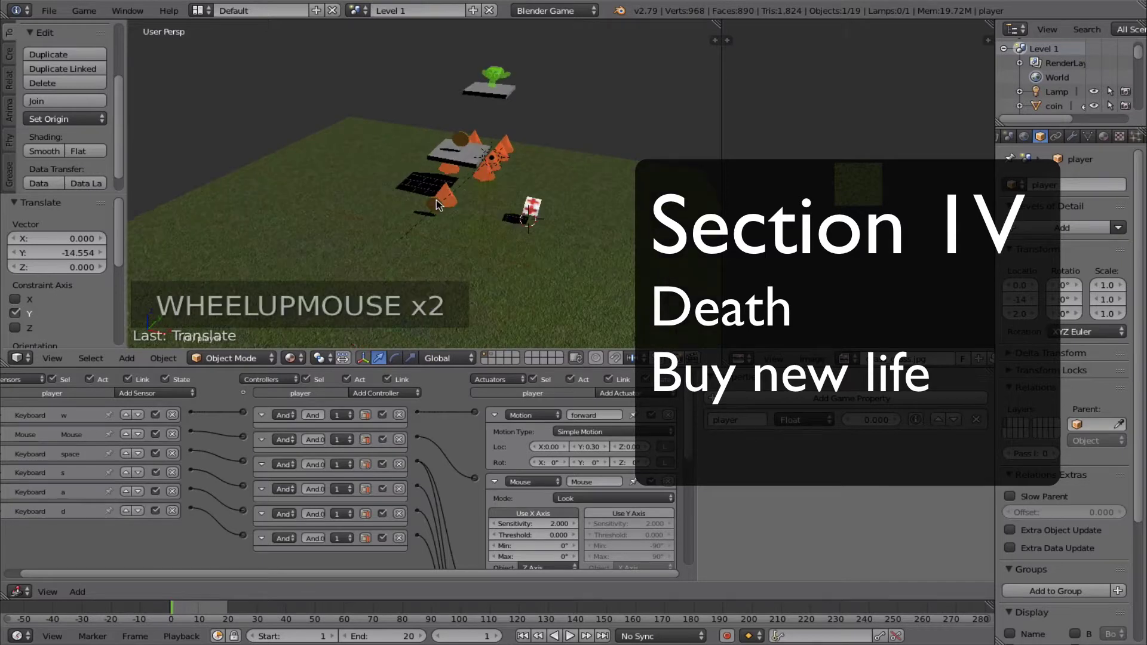
right_click(436, 202)
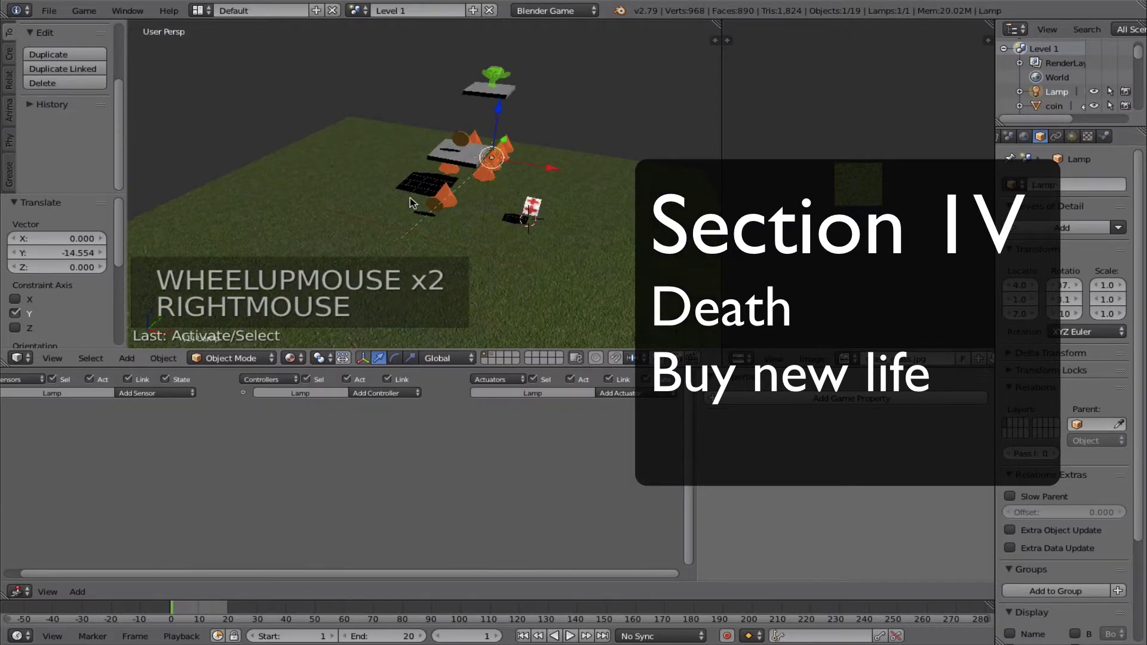
right_click(424, 207)
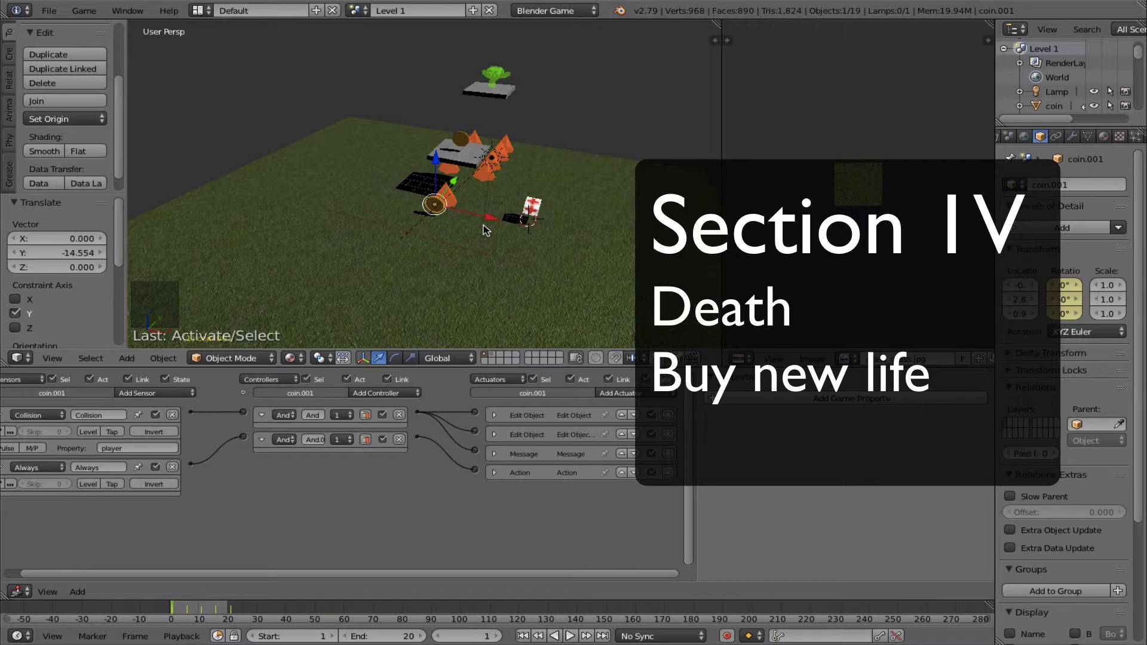
key(alt+d)
key(y)
click(469, 249)
key(alt+d)
key(y)
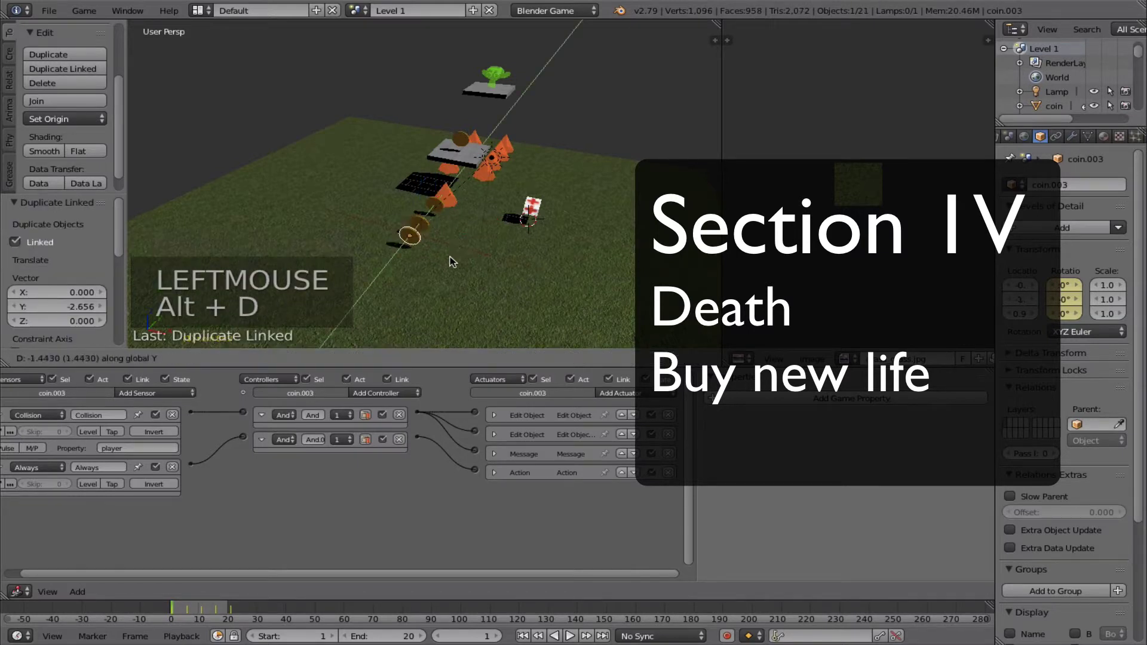
click(450, 267)
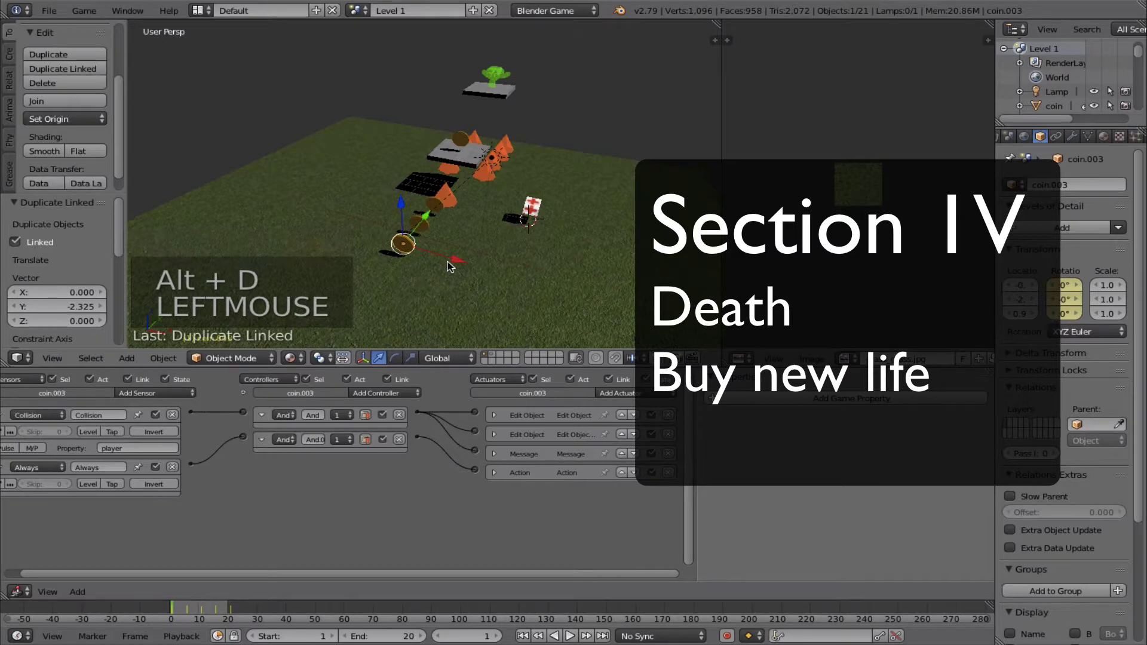
key(alt+d)
key(y)
click(431, 286)
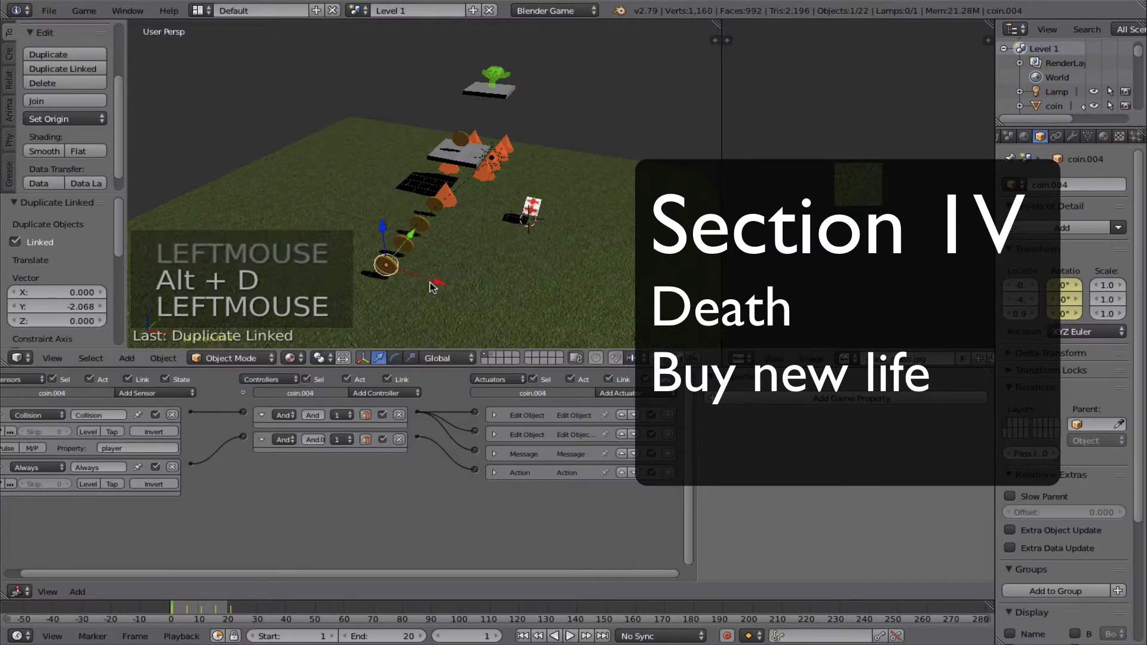
key(alt+d)
key(y)
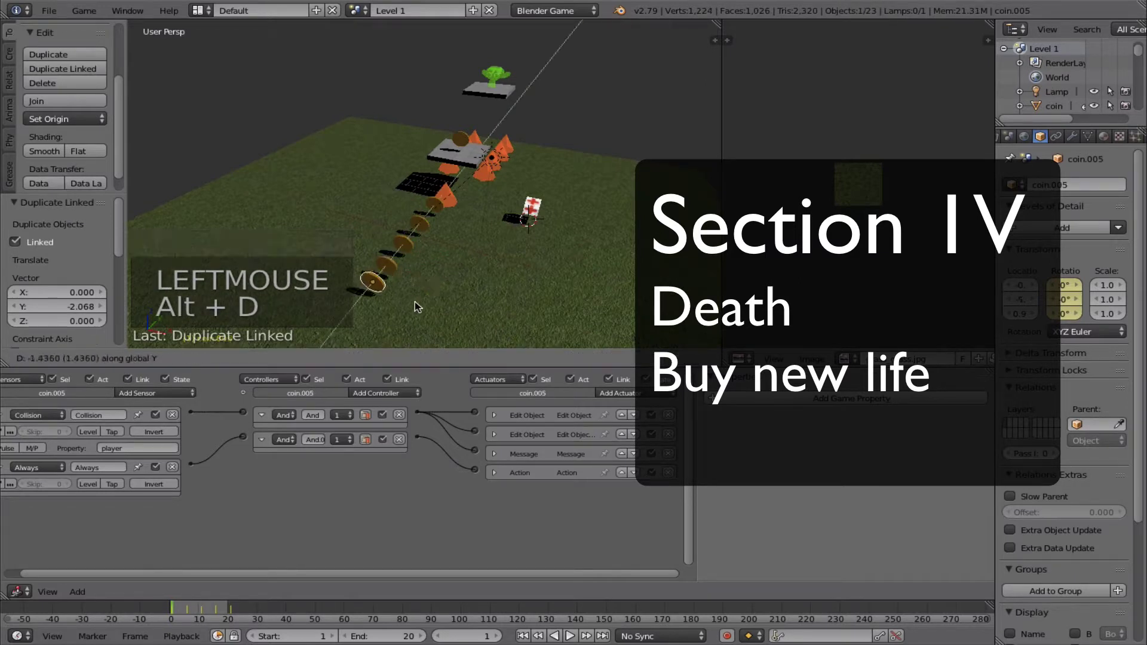
click(416, 306)
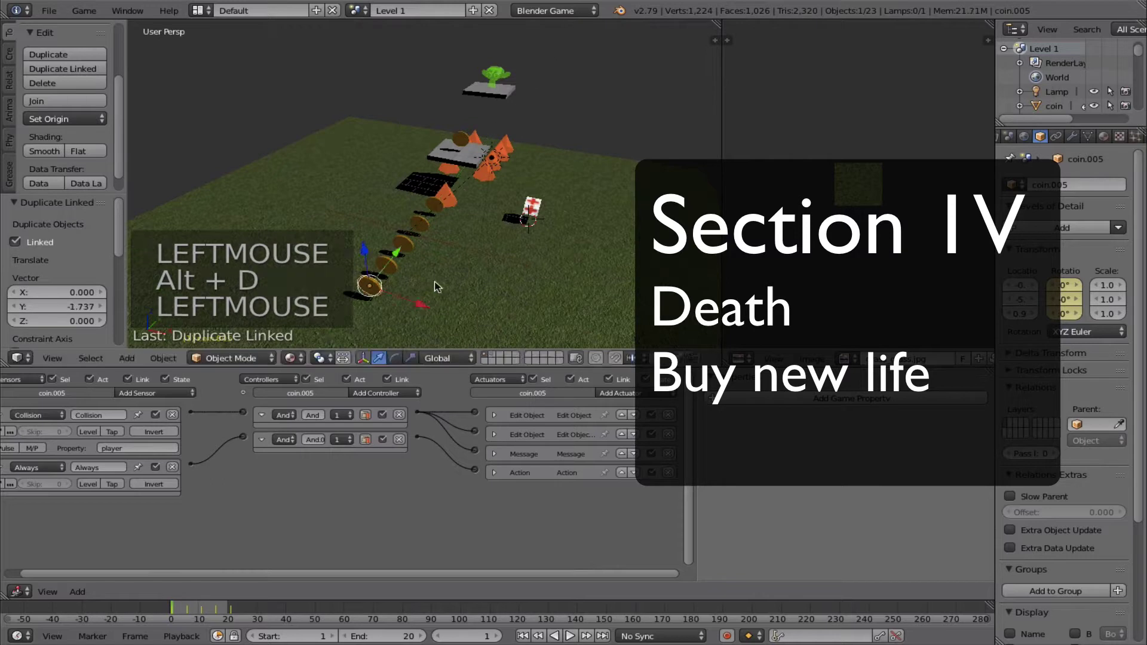
- Enable repeated true-level triggering on the front flame's Collision sensor and set its Skip to 2
right_click(445, 193)
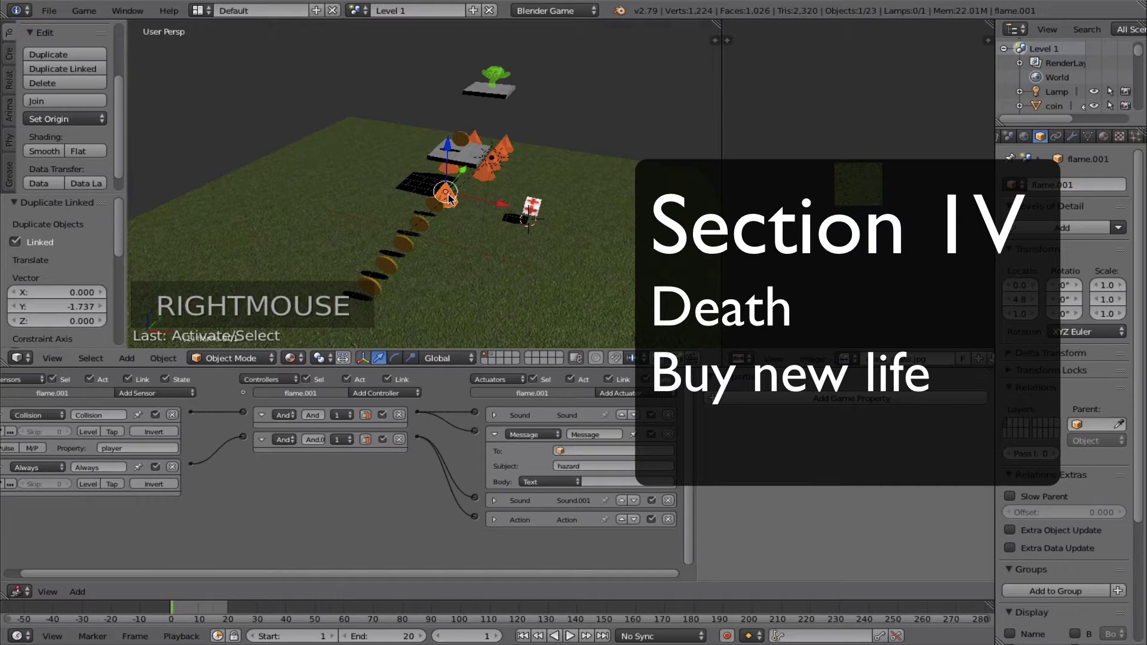
ctrl+scroll(95, 433, left, 1)
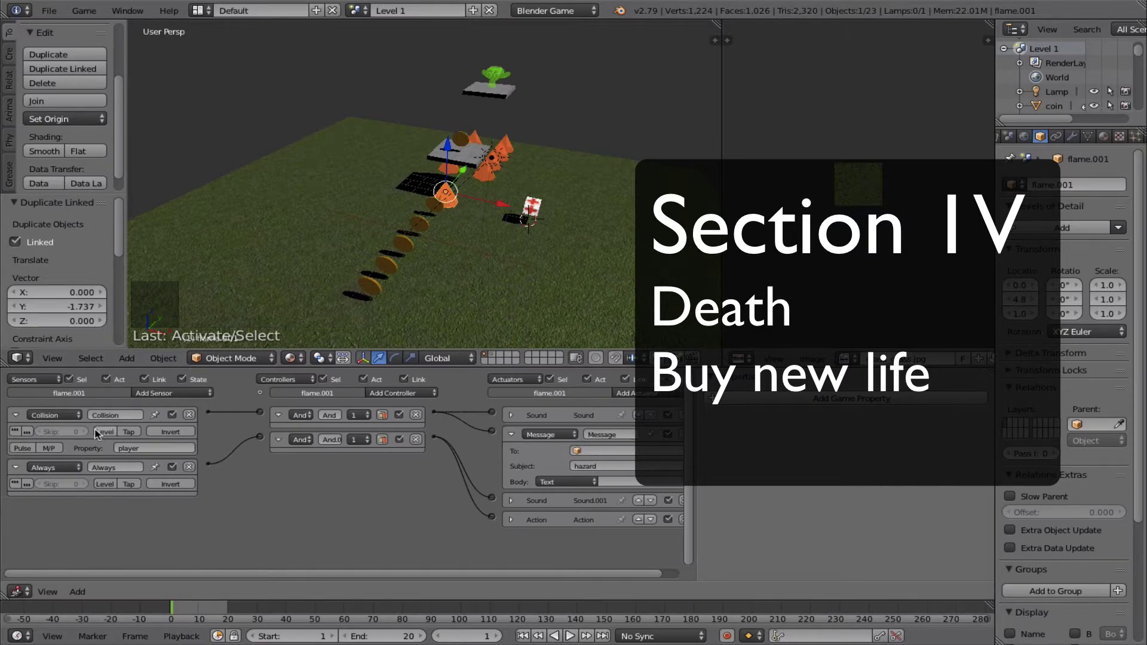
click(15, 433)
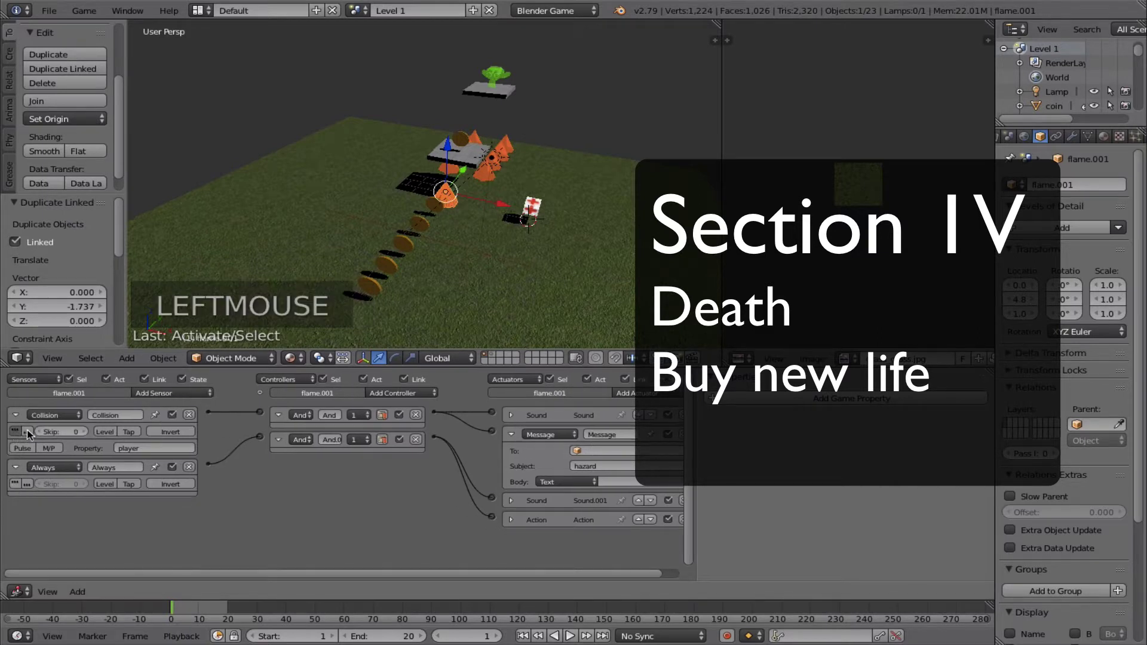
click(85, 432)
click(84, 432)
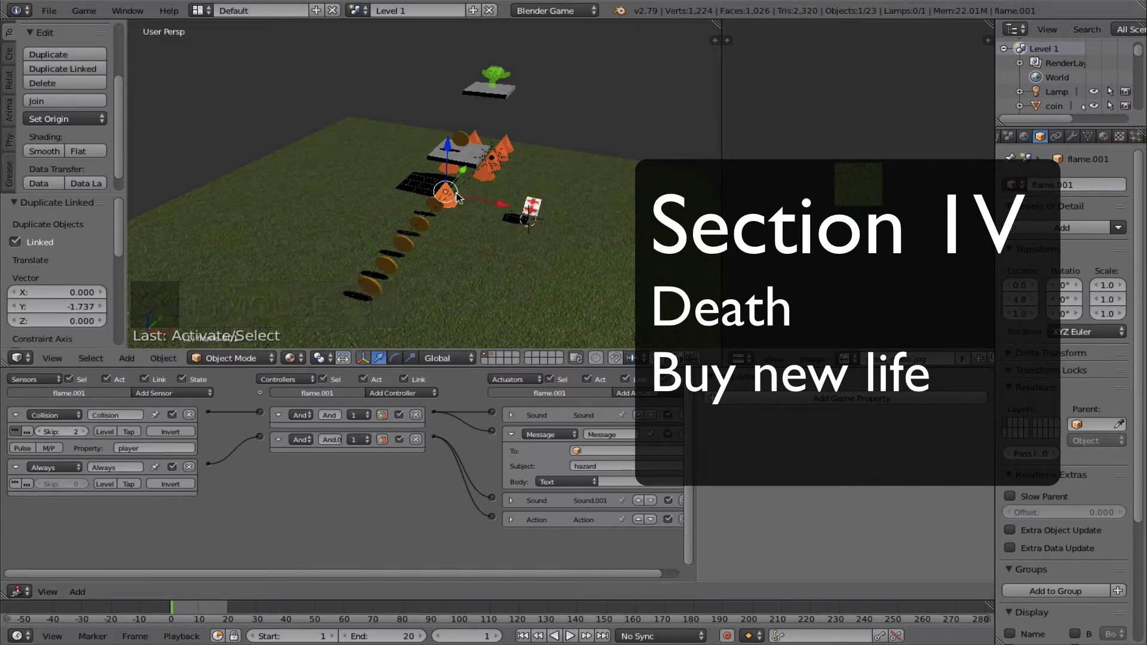
- Make two linked duplicates of the front flame along positive Y, offset about 1.32 and then about 0.99 units
scroll(453, 202, up, 3)
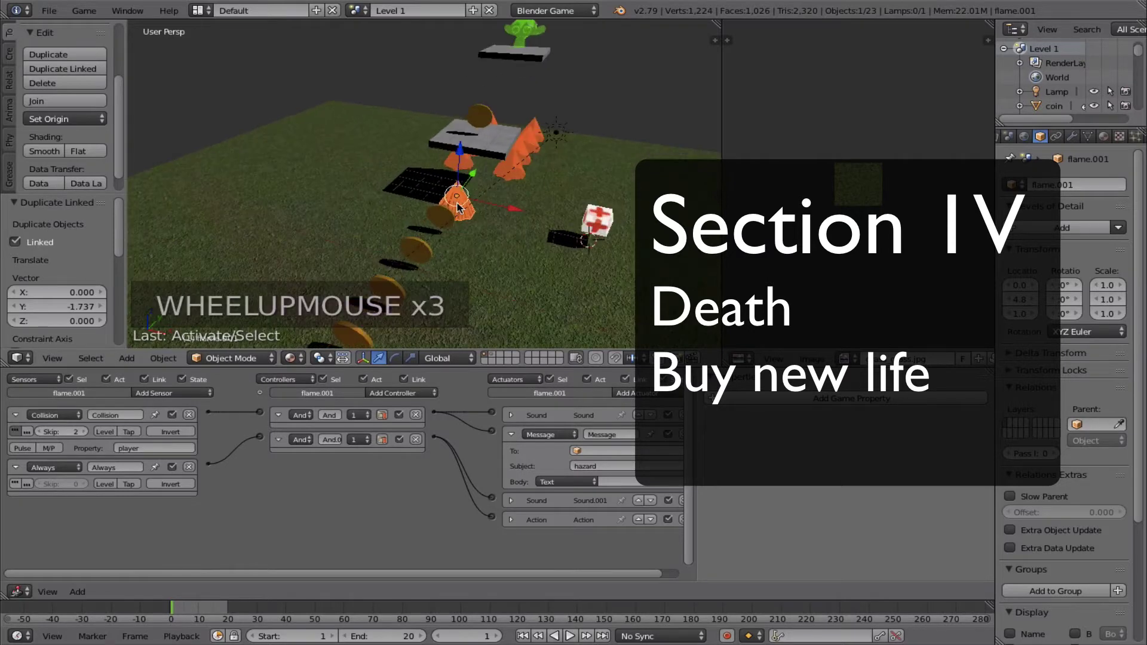
key(alt+d)
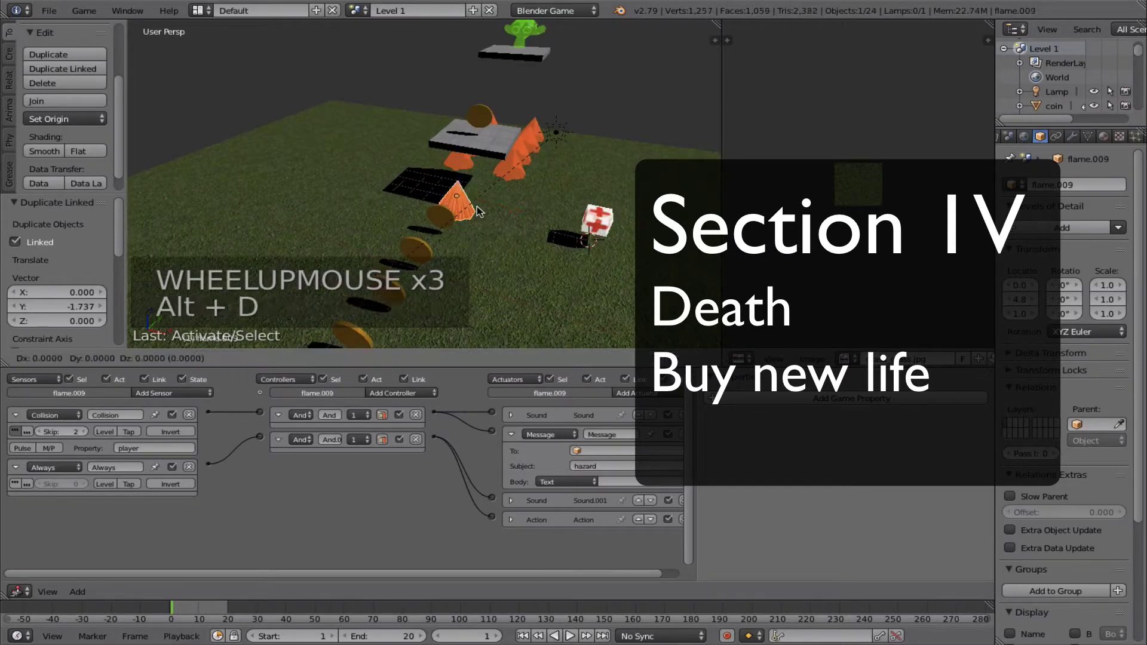
click(485, 197)
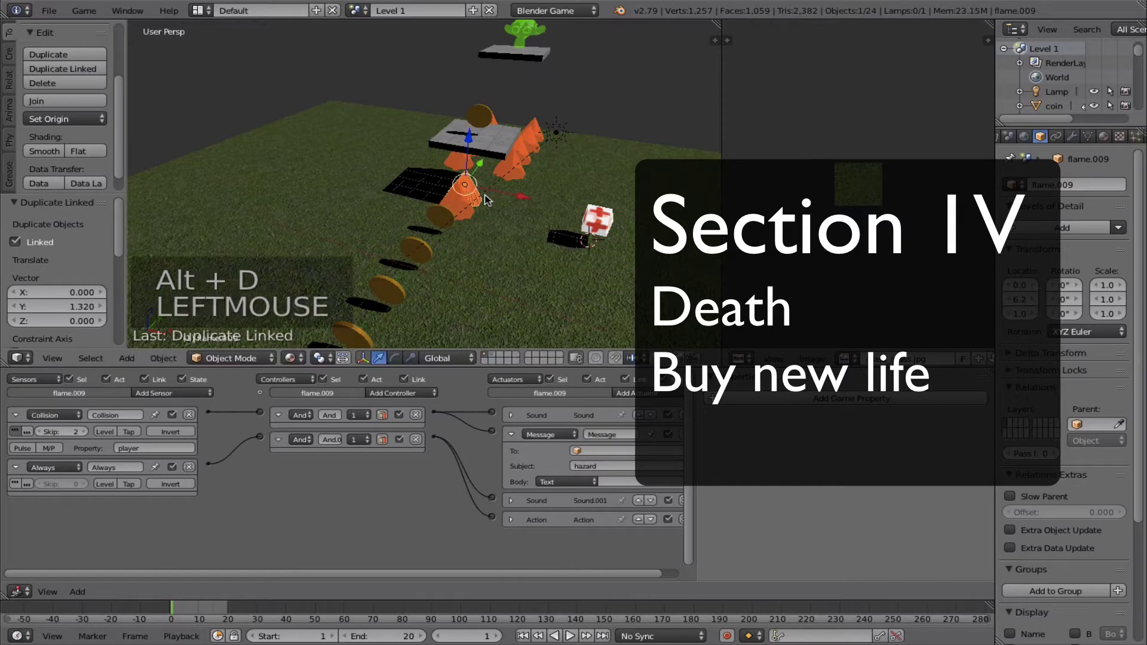
key(alt+d)
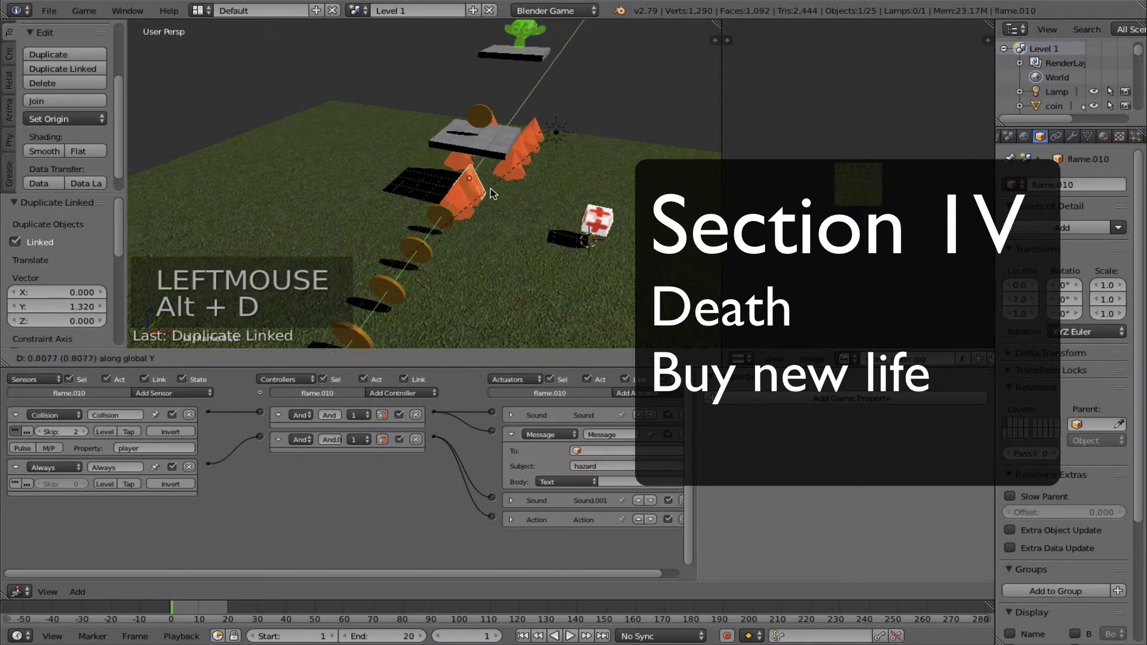
click(450, 213)
scroll(447, 213, down, 3)
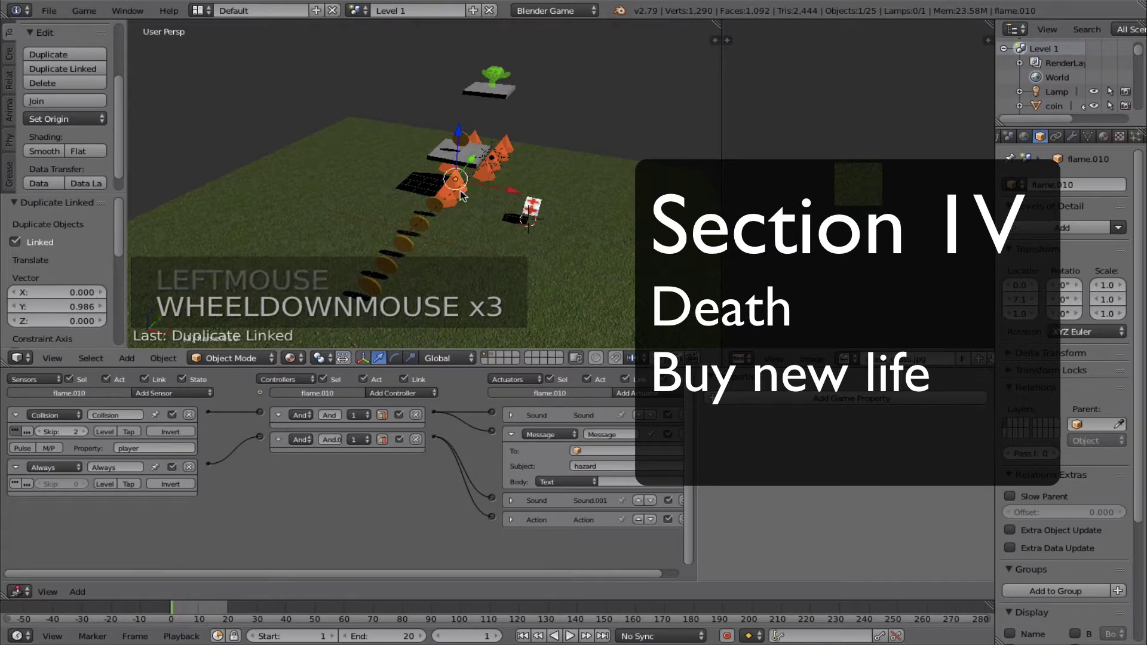
- View Level 1 through its camera, switch to the Game scene, and play-test the coins and flames before stopping the game
key(KP_0)
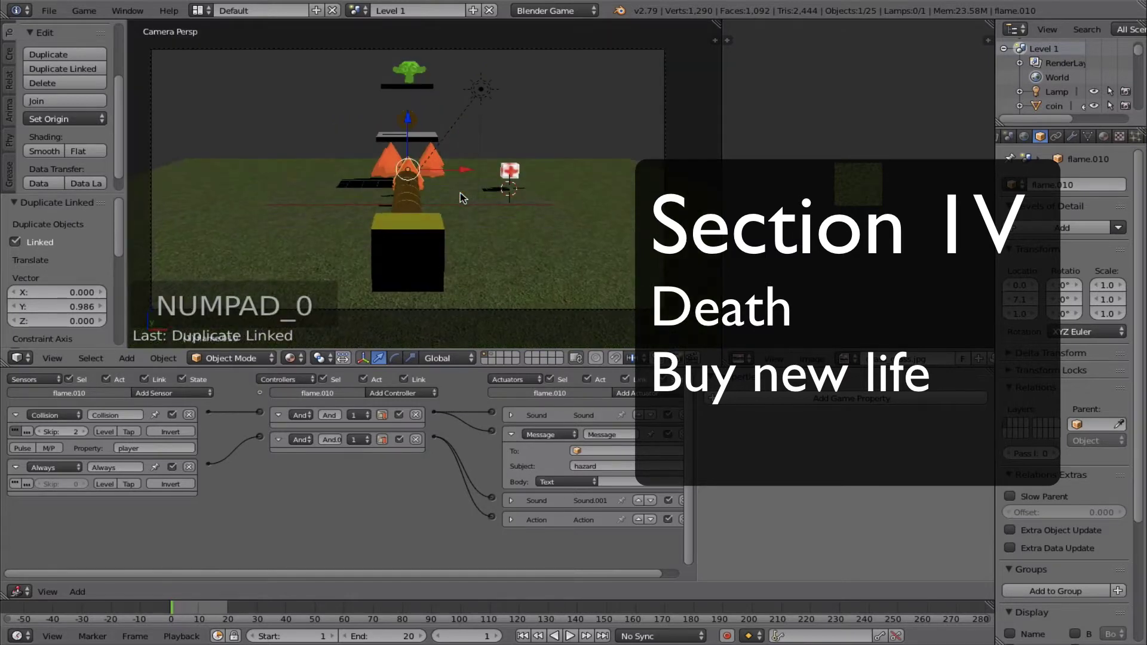
click(357, 10)
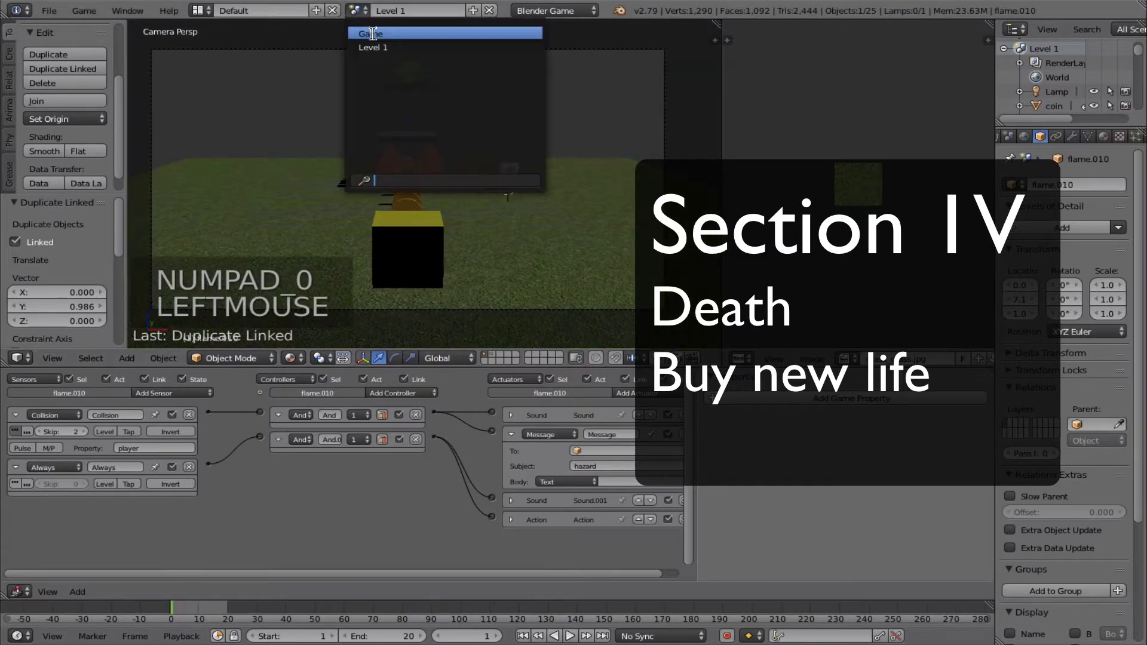
click(373, 35)
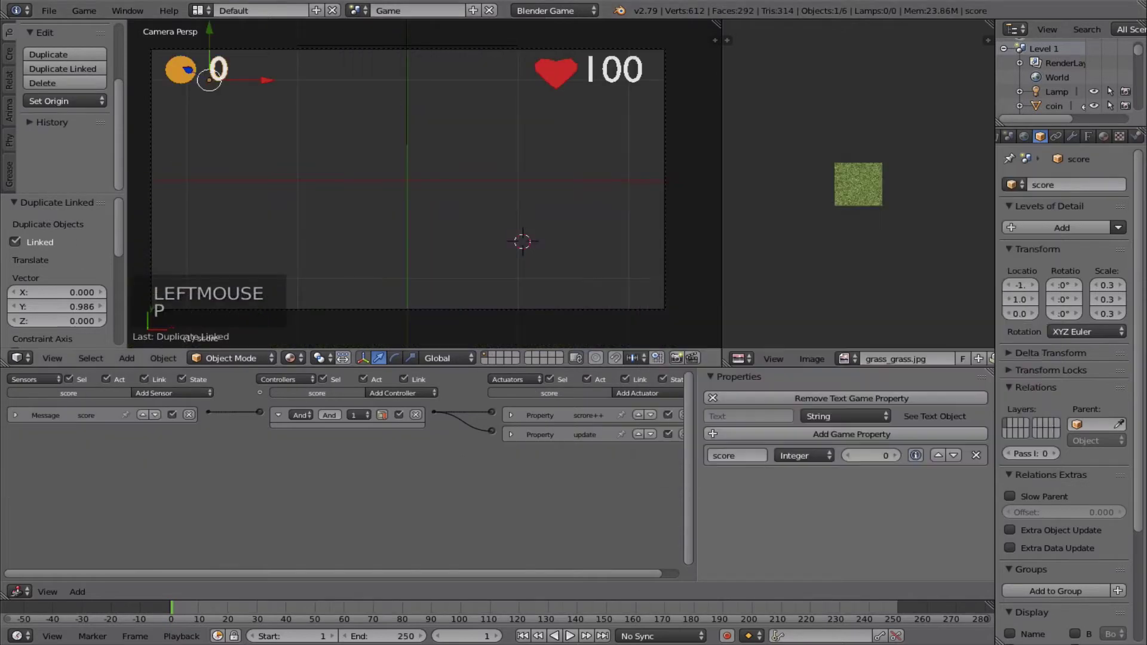
key(p)
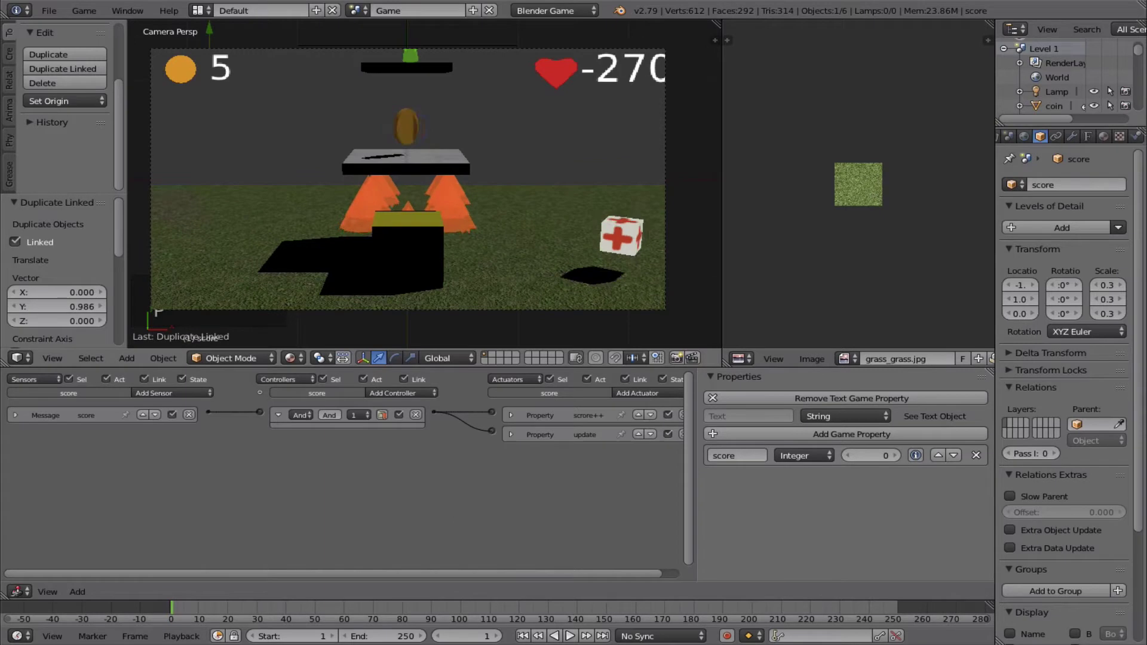
key(Escape)
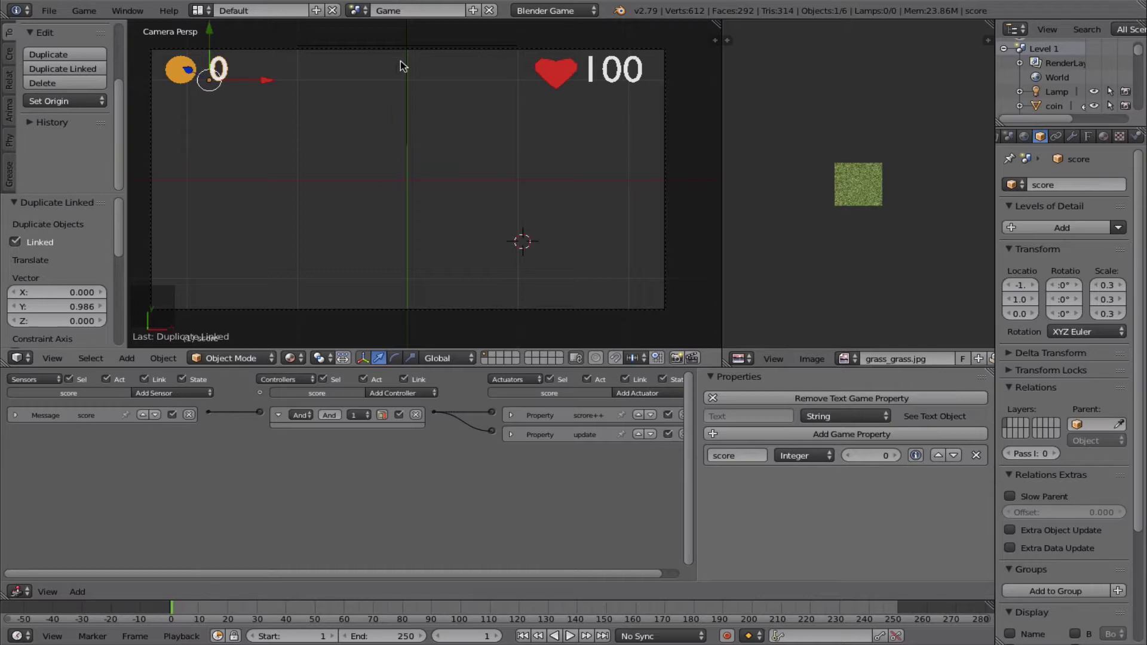
- Add a Property sensor to the health text that evaluates whether the health property is Less Than 1
right_click(586, 62)
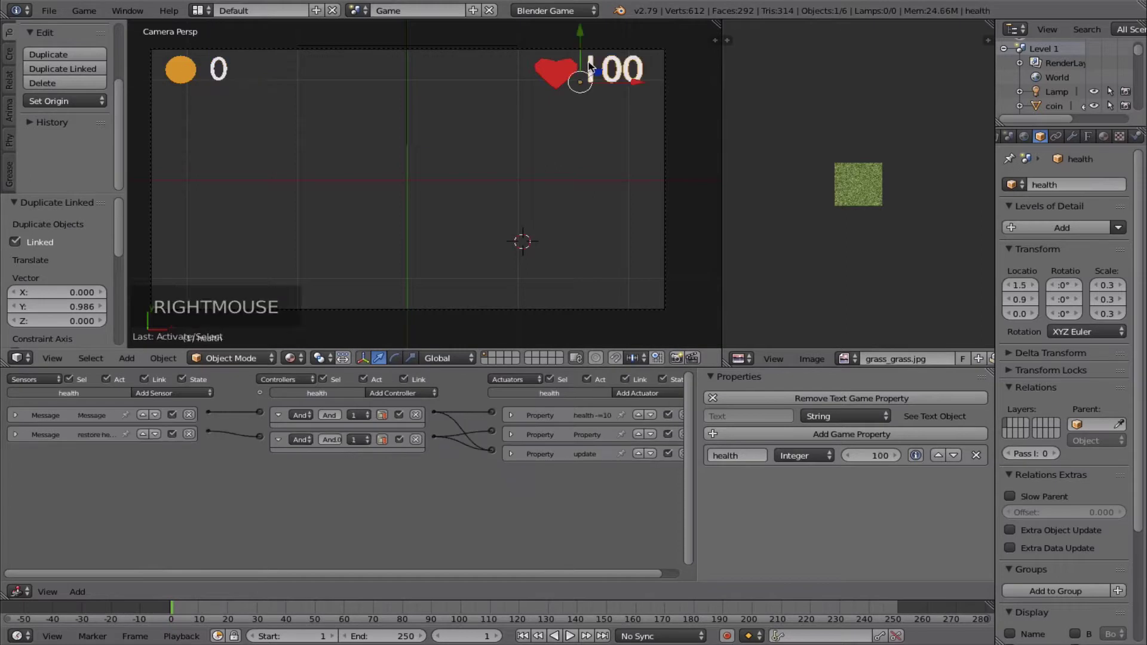
click(145, 394)
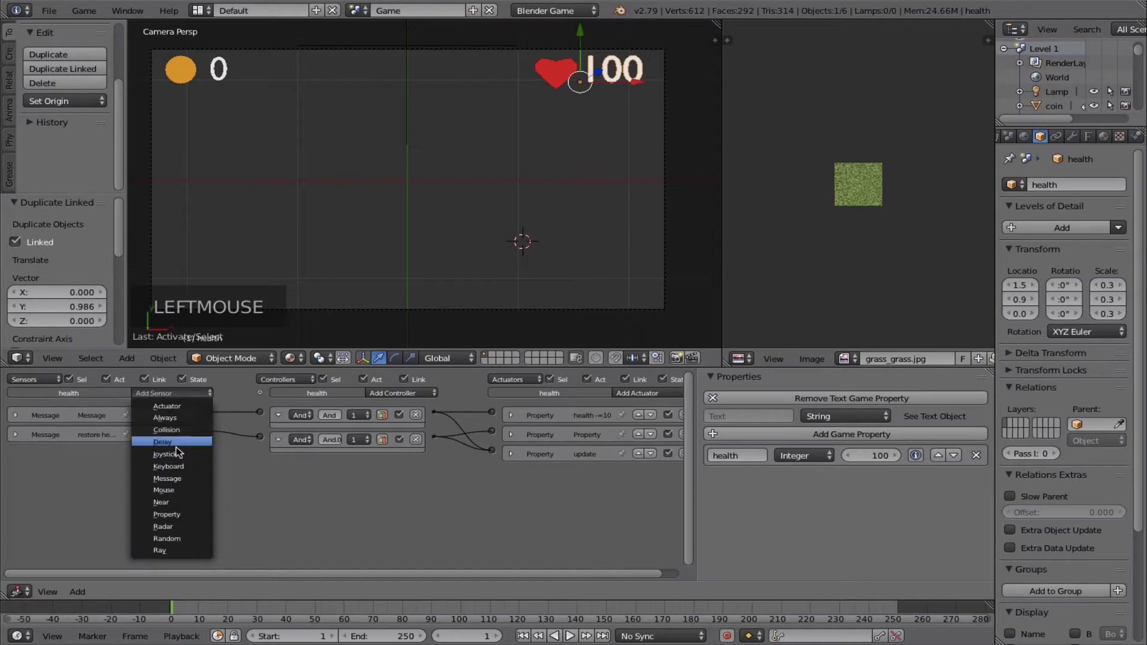
click(174, 514)
click(90, 502)
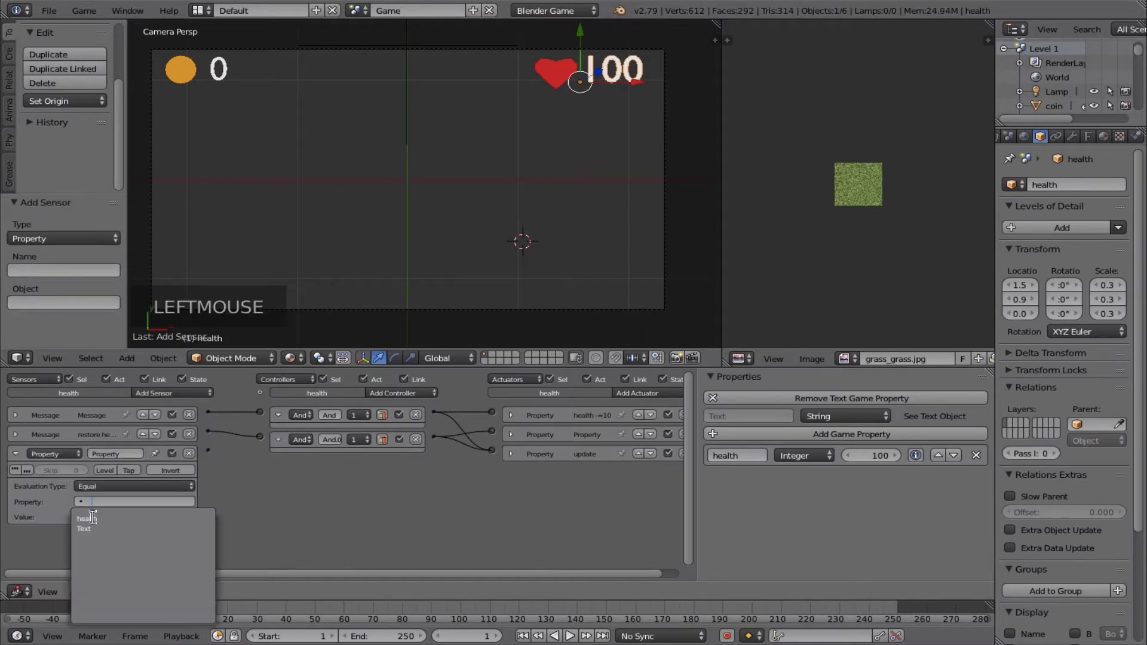
click(90, 517)
click(102, 487)
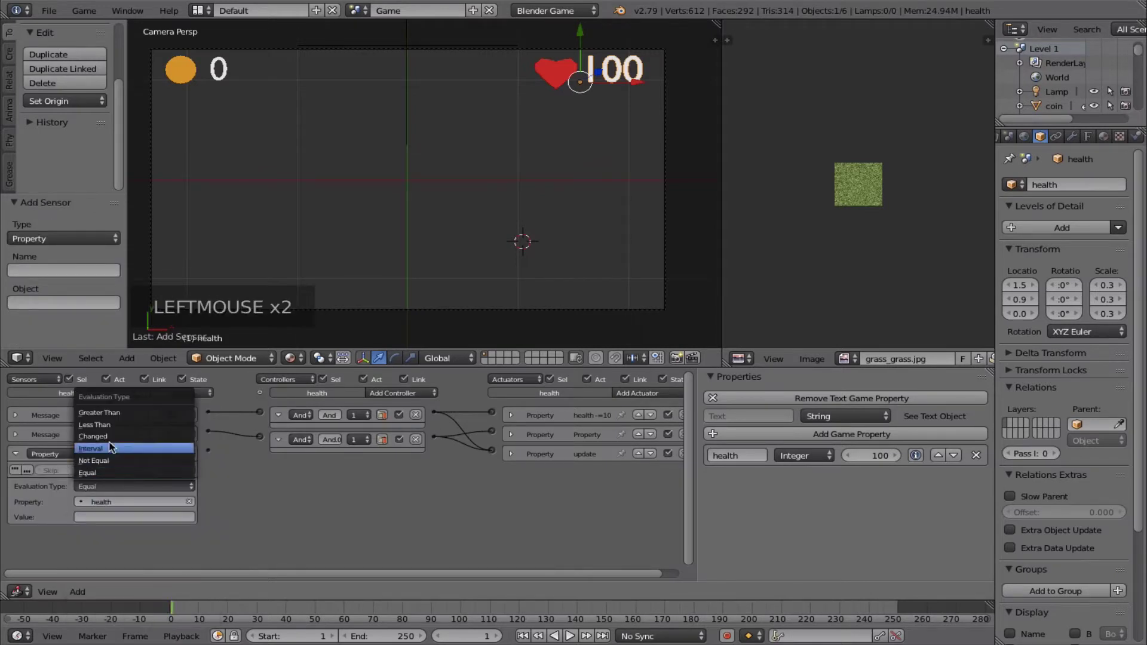
click(106, 425)
click(100, 518)
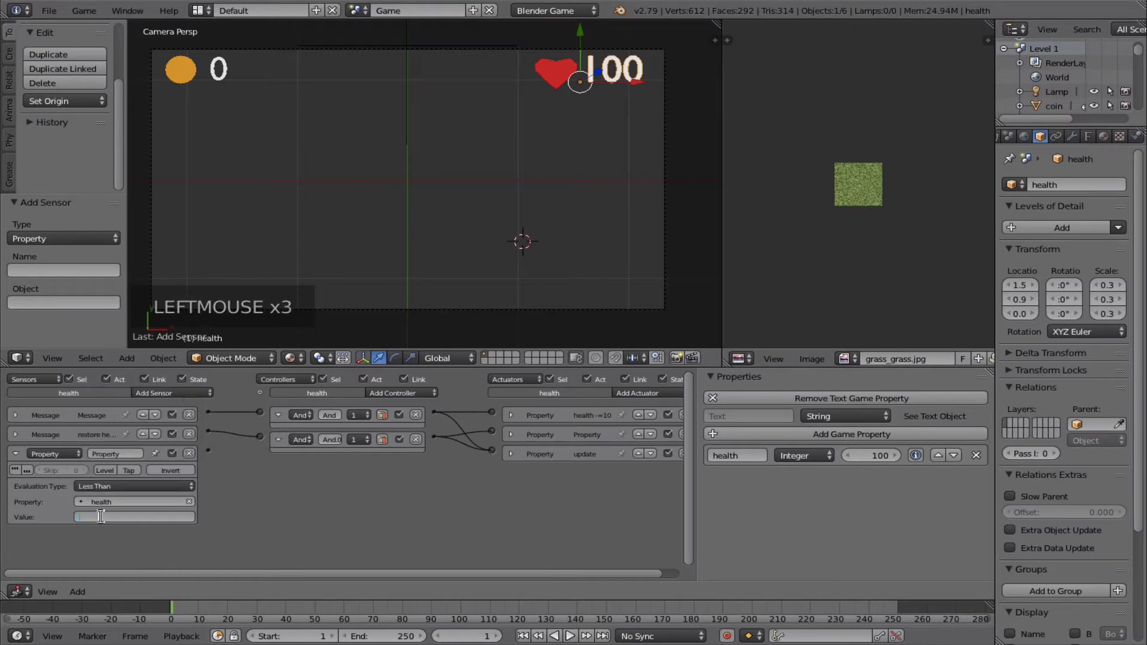
text(1)
- Add a Message actuator with subject "player death" to the health text and link the Property sensor to it through an And controller
click(637, 393)
click(647, 478)
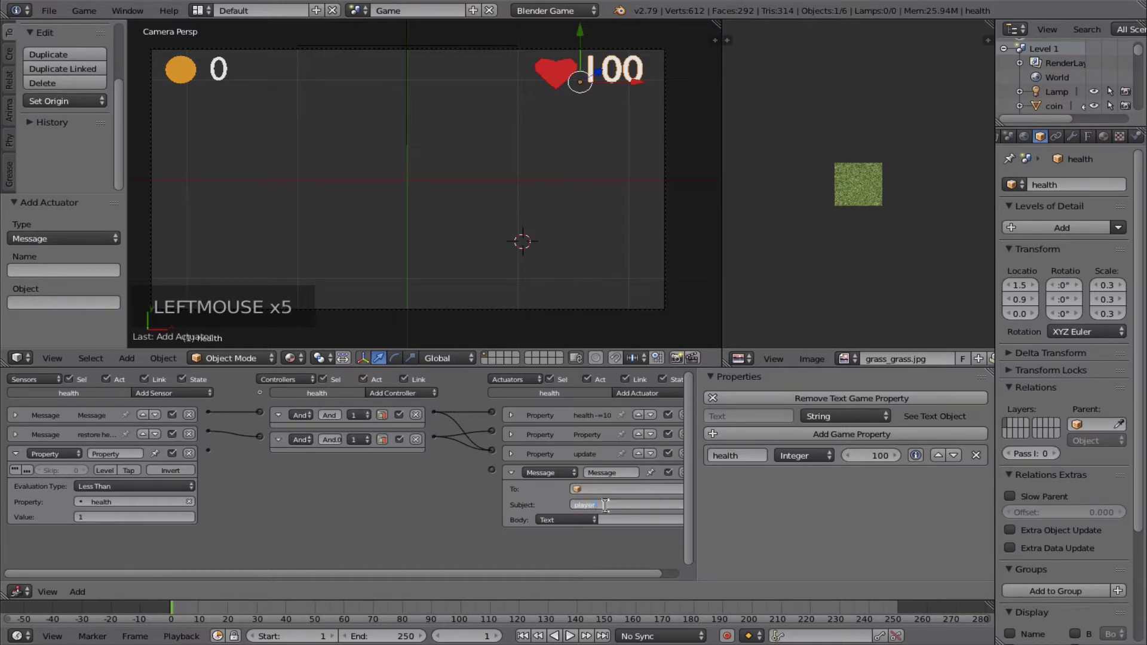
key(Return)
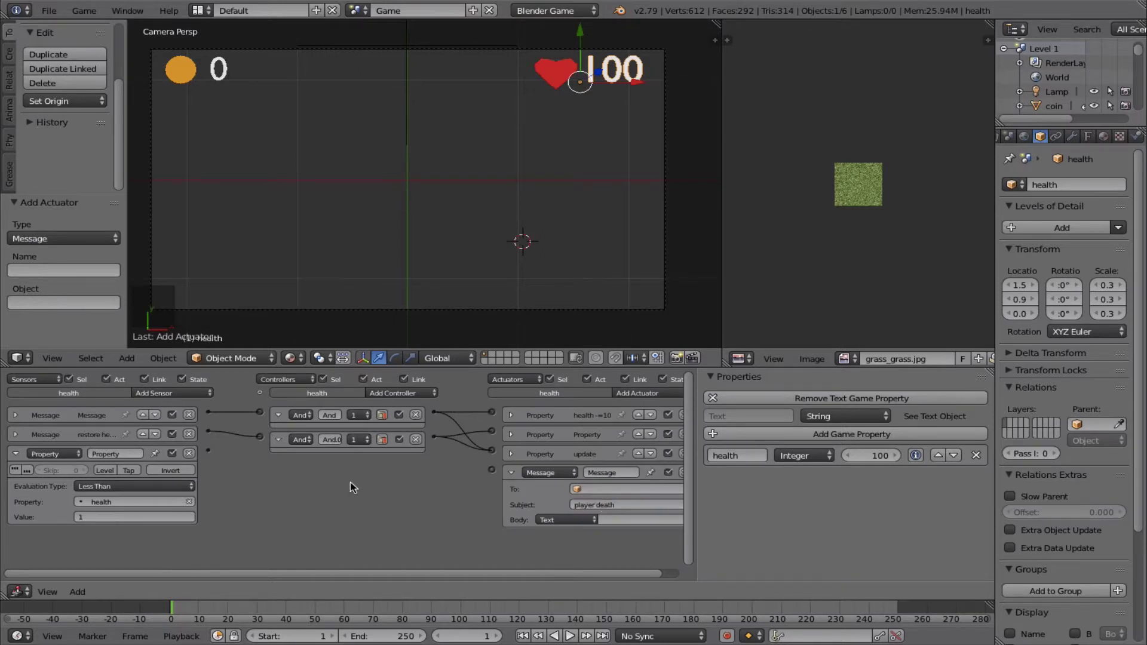
drag(206, 451, 491, 469)
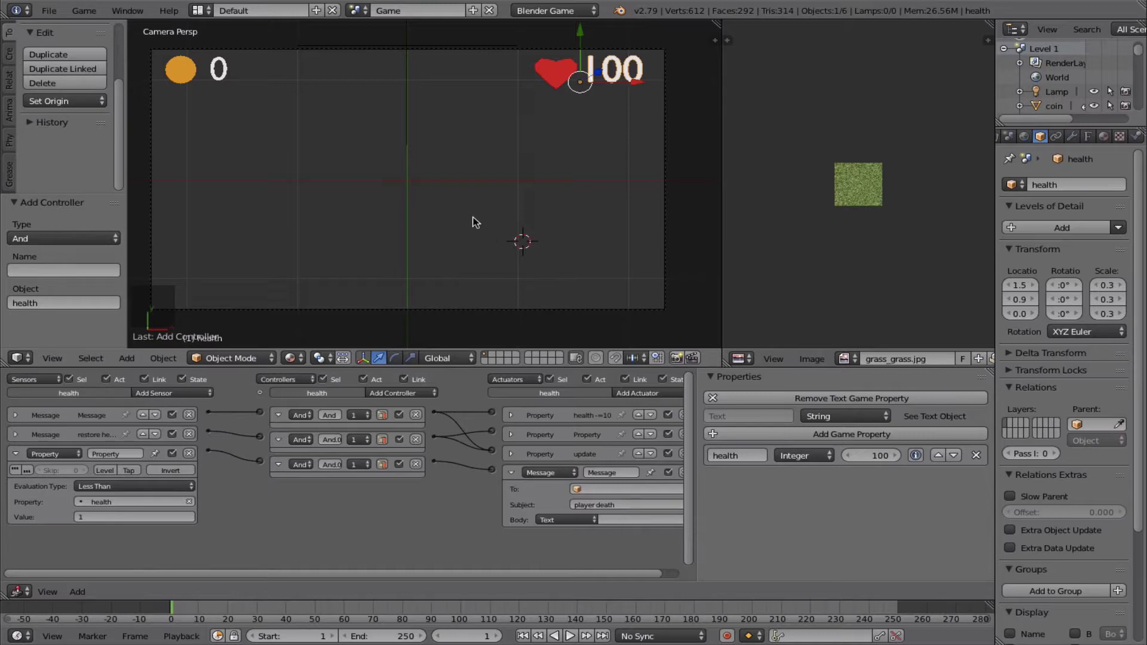
- Import Death.png into the Game scene as an image plane and make its material Shadeless
scroll(444, 185, down, 4)
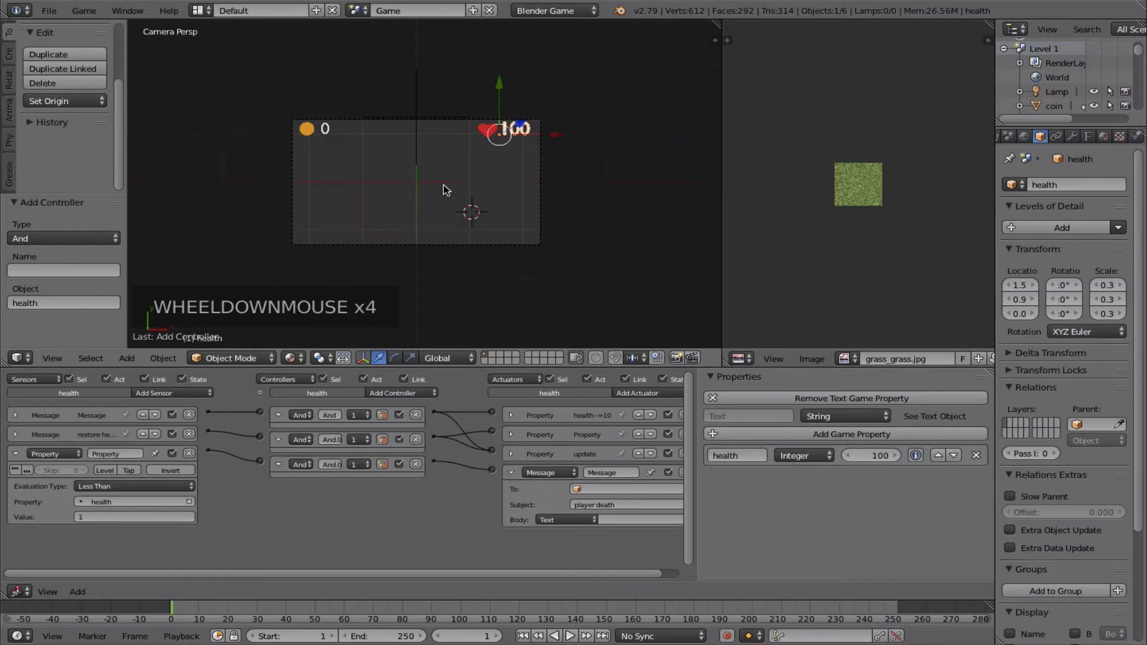
shift+middle_drag(440, 163, 440, 119)
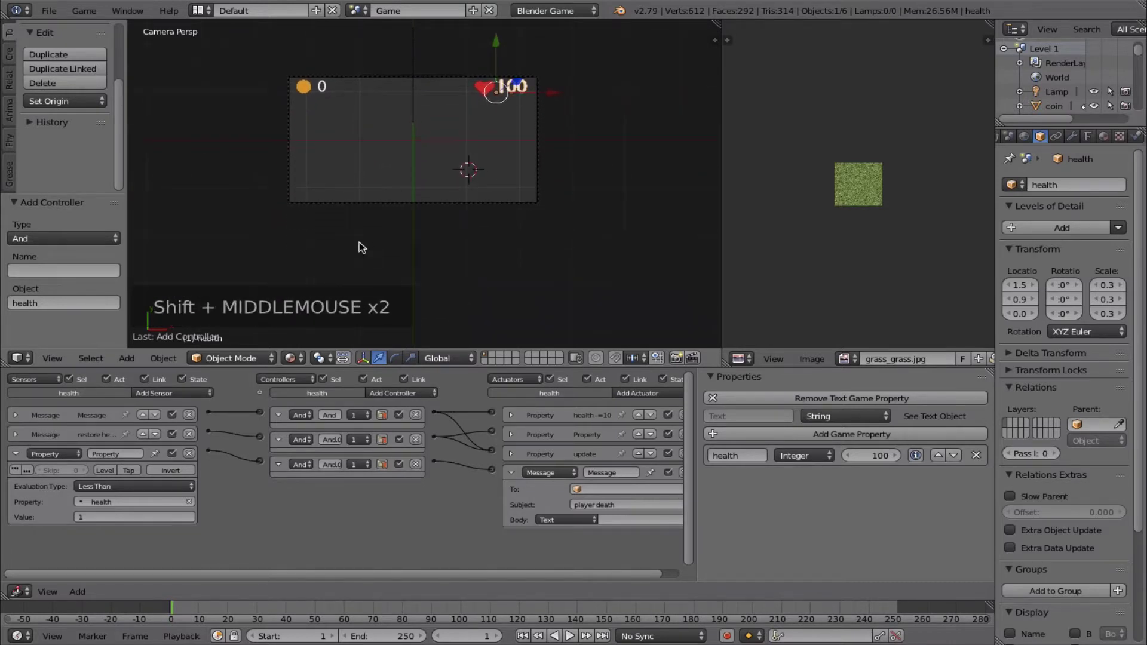
click(51, 11)
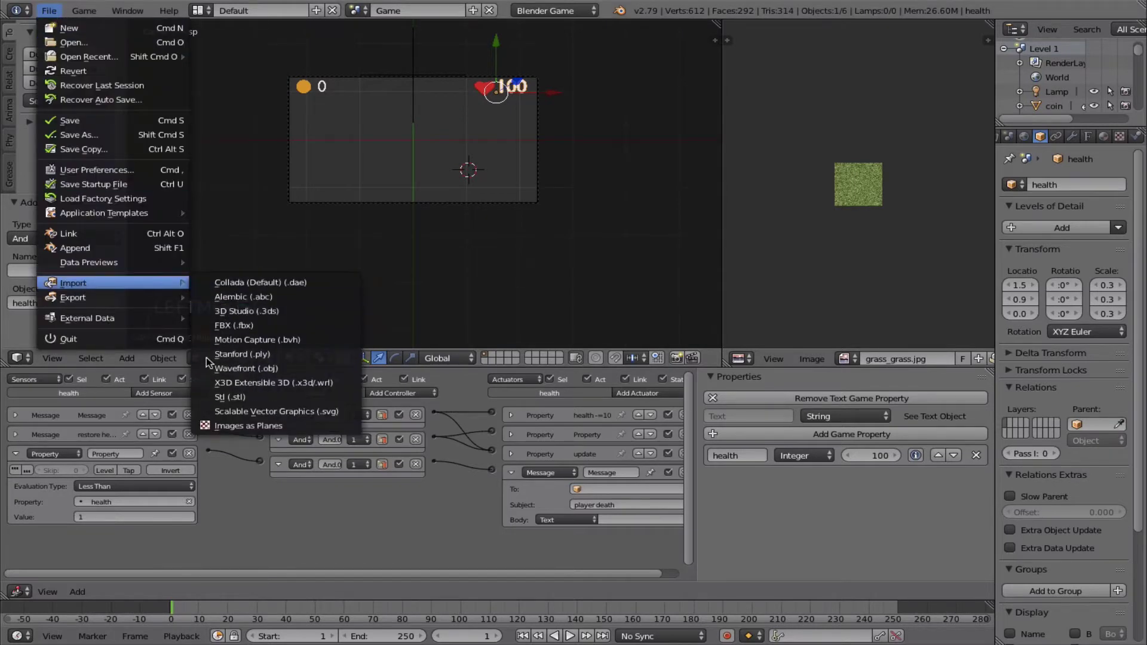
mouse_move(107, 285)
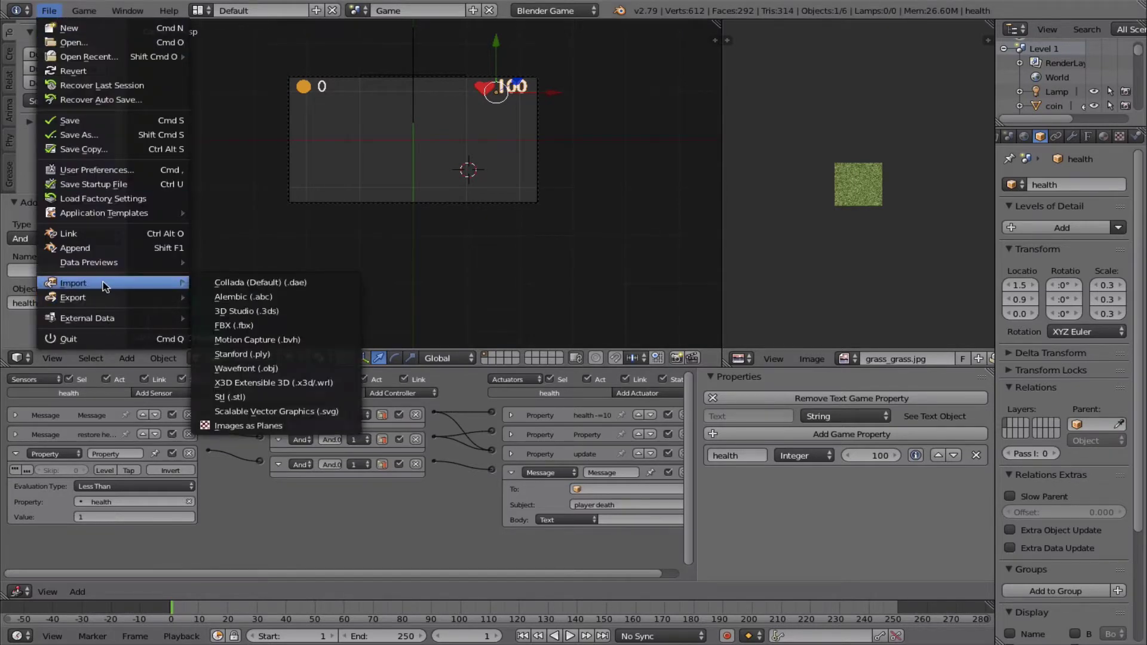
click(241, 425)
click(225, 187)
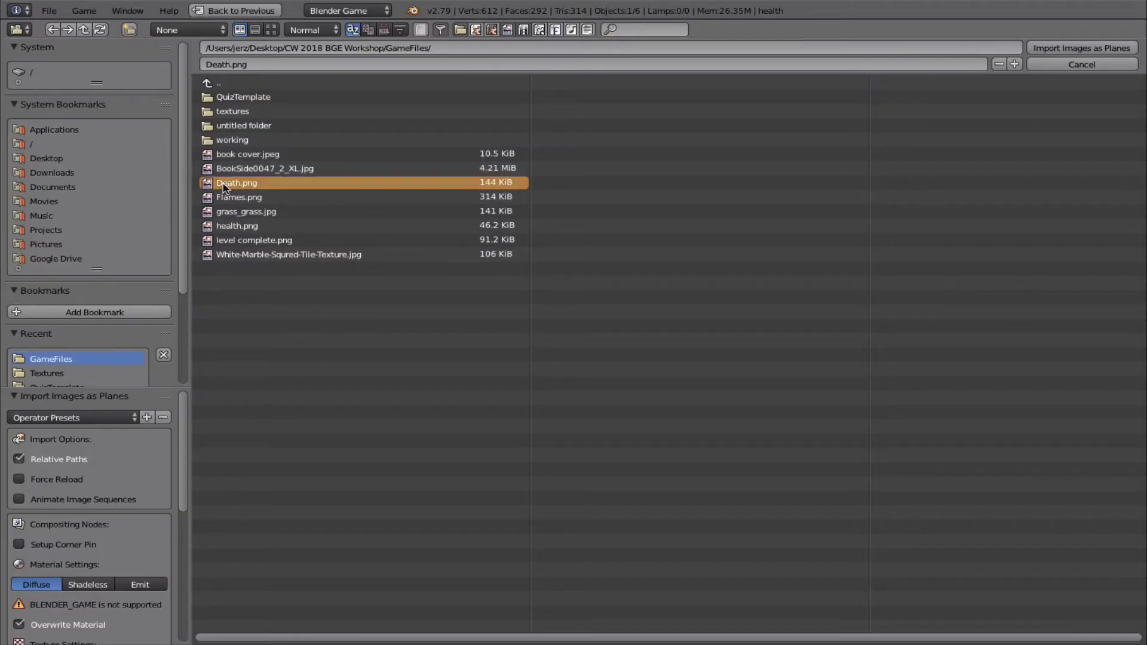
click(1076, 45)
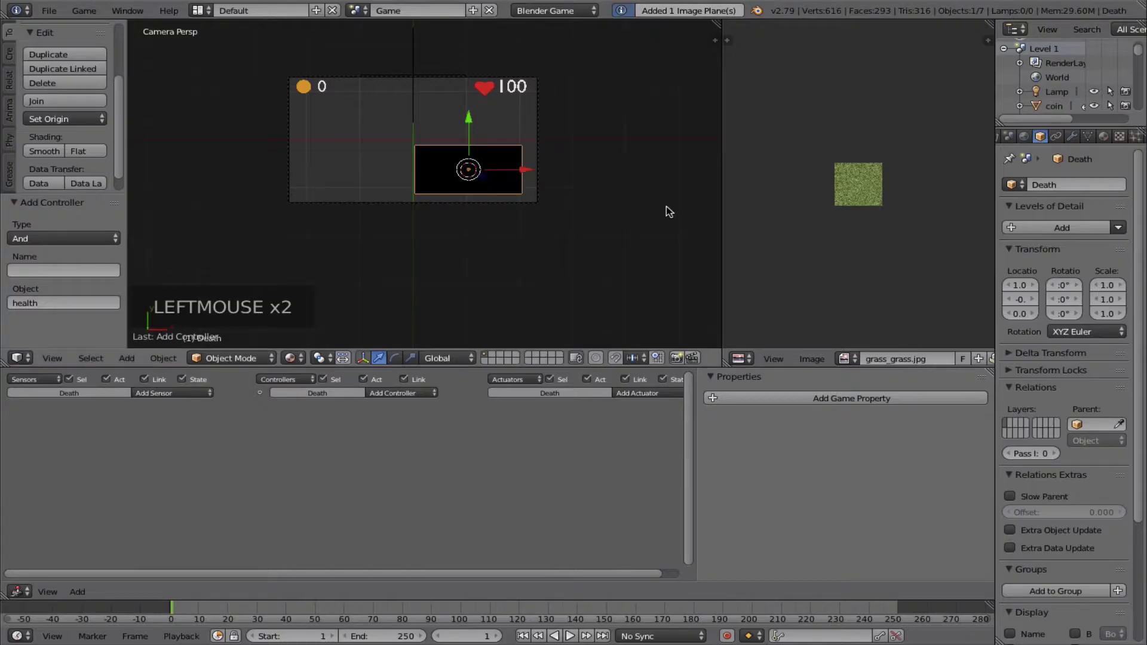
click(1104, 137)
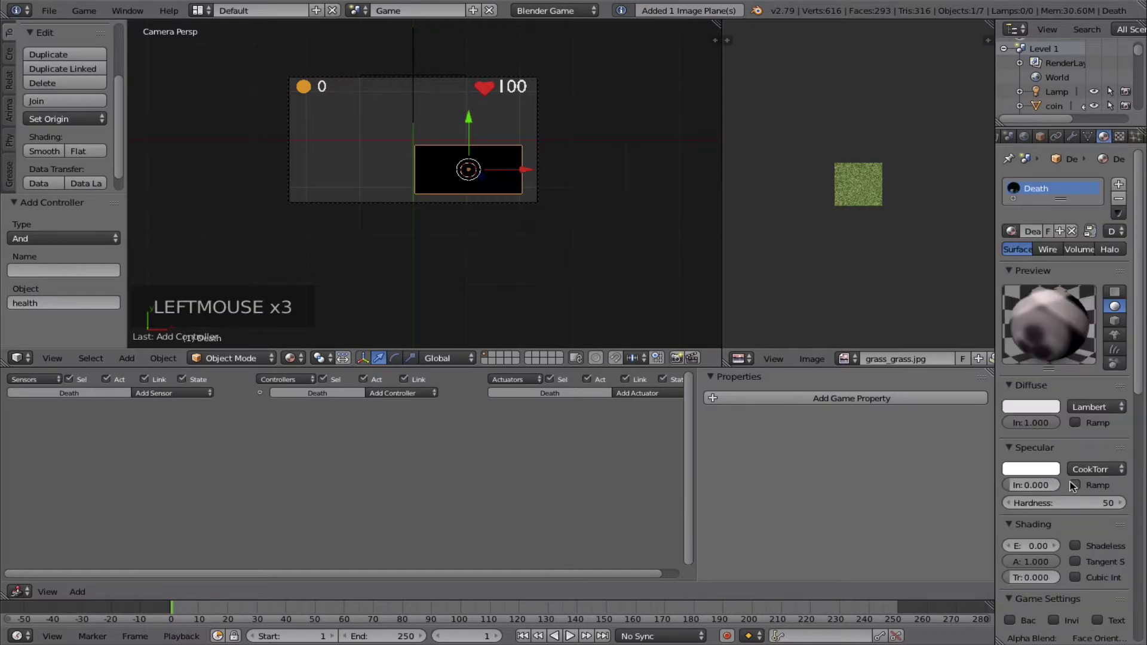
click(1075, 545)
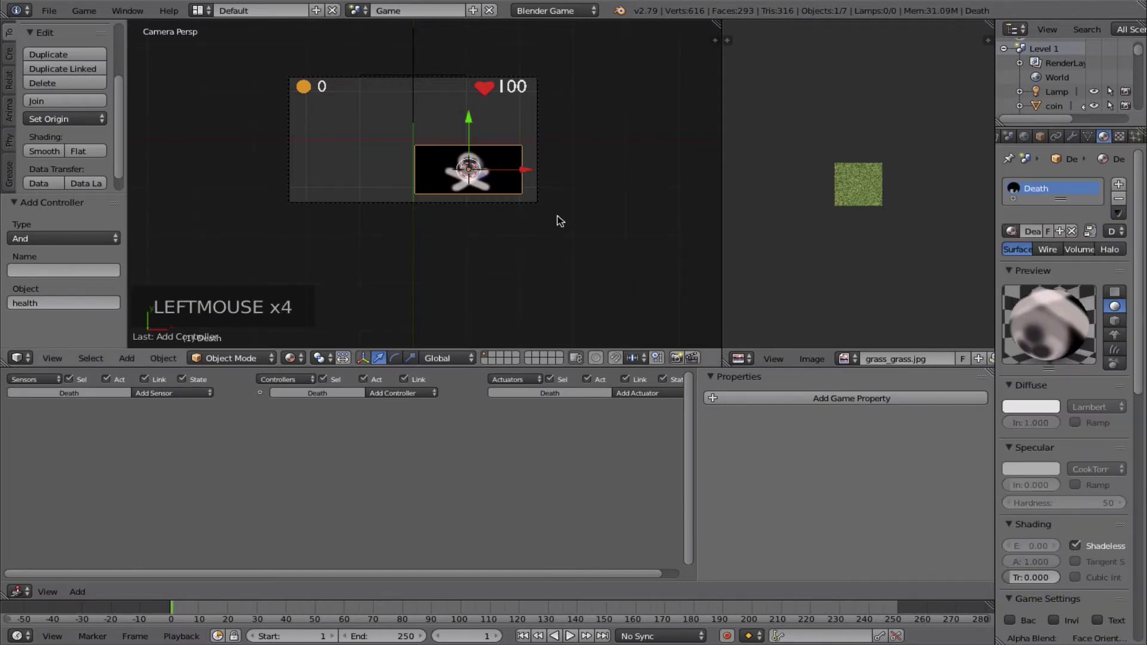
- Center the skull plane in the camera frame, moving it about -1.05 in X and 0.63 in Y, and scale it up about 1.35 times
key(g)
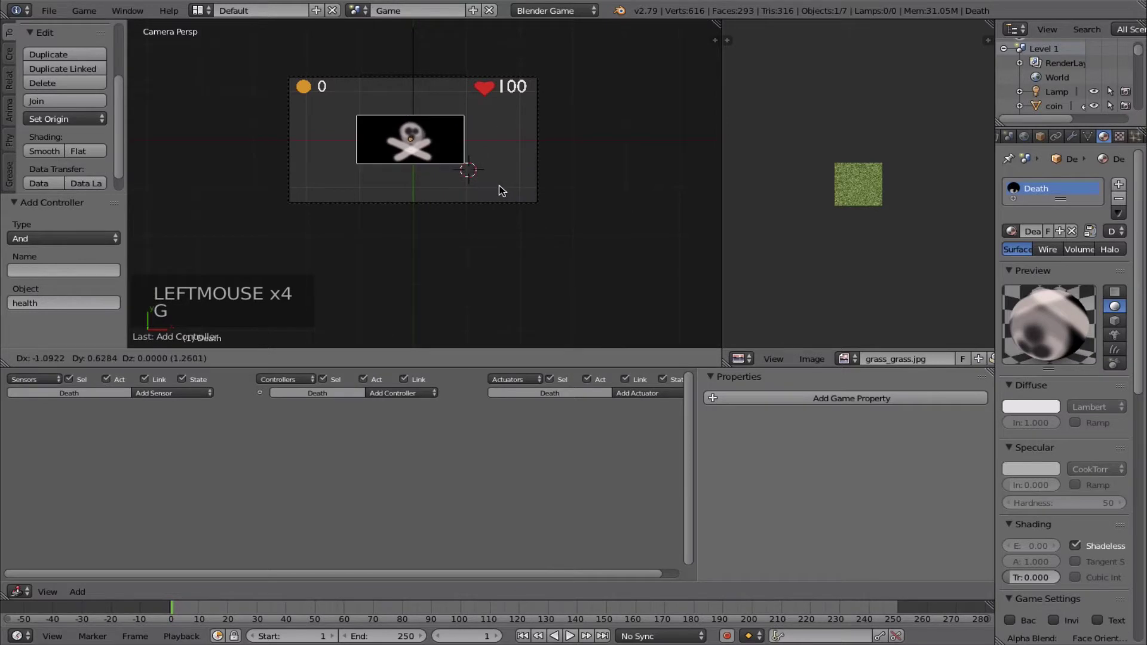
click(501, 187)
key(s)
key(s)
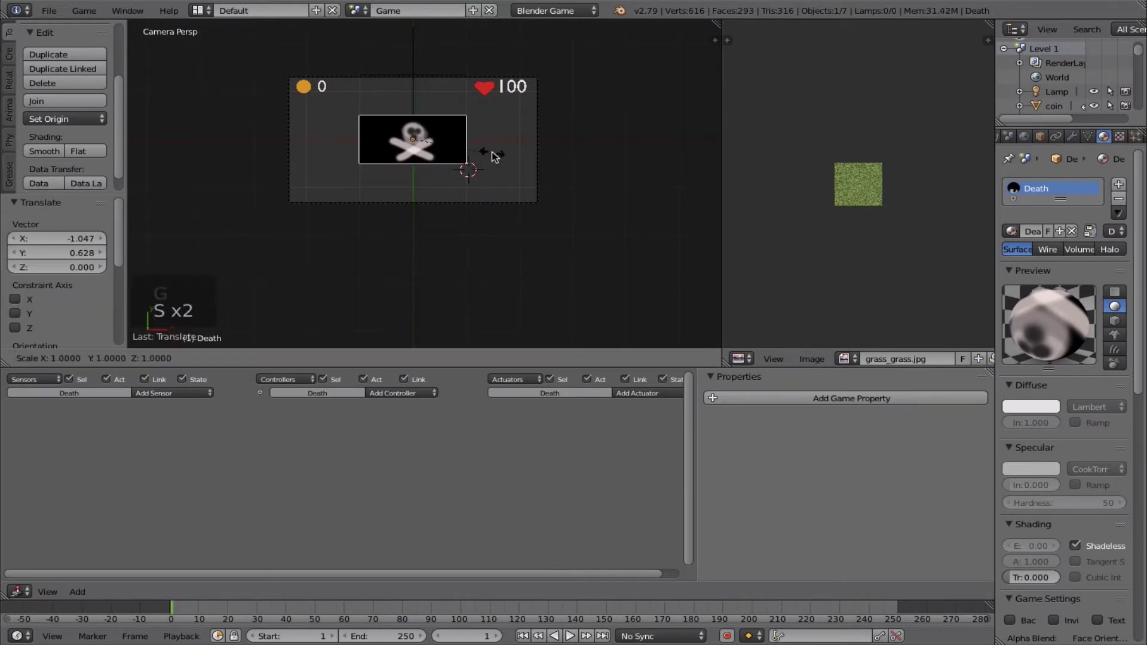
click(522, 164)
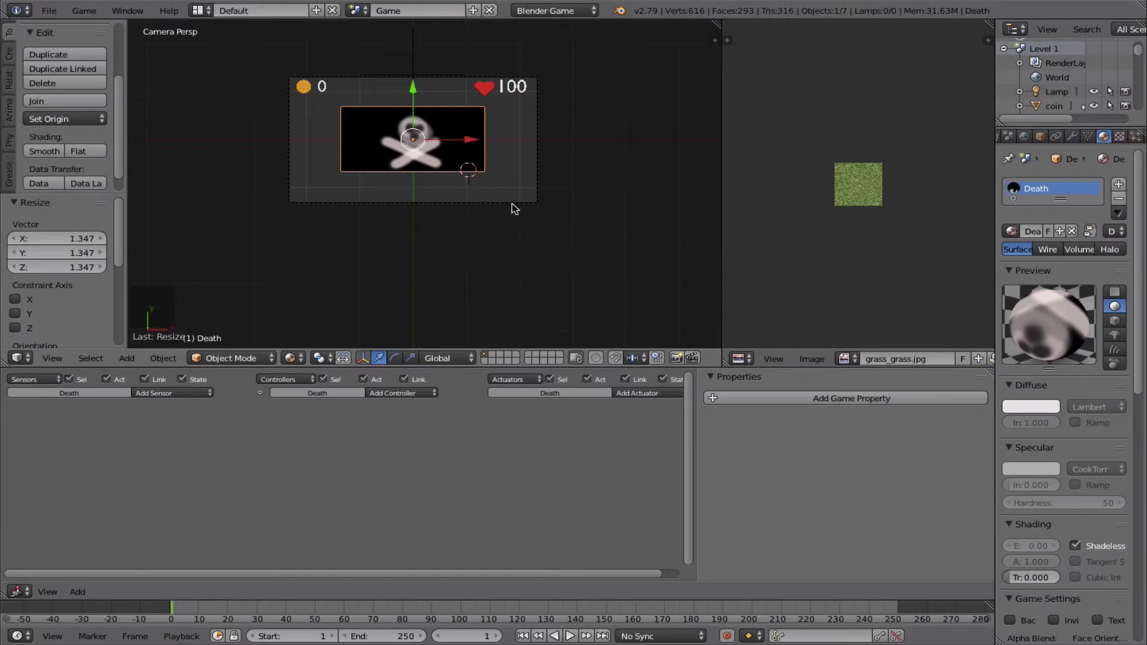
- Add a Message sensor with subject "player death" to the skull plane and enable Tap on it
click(147, 392)
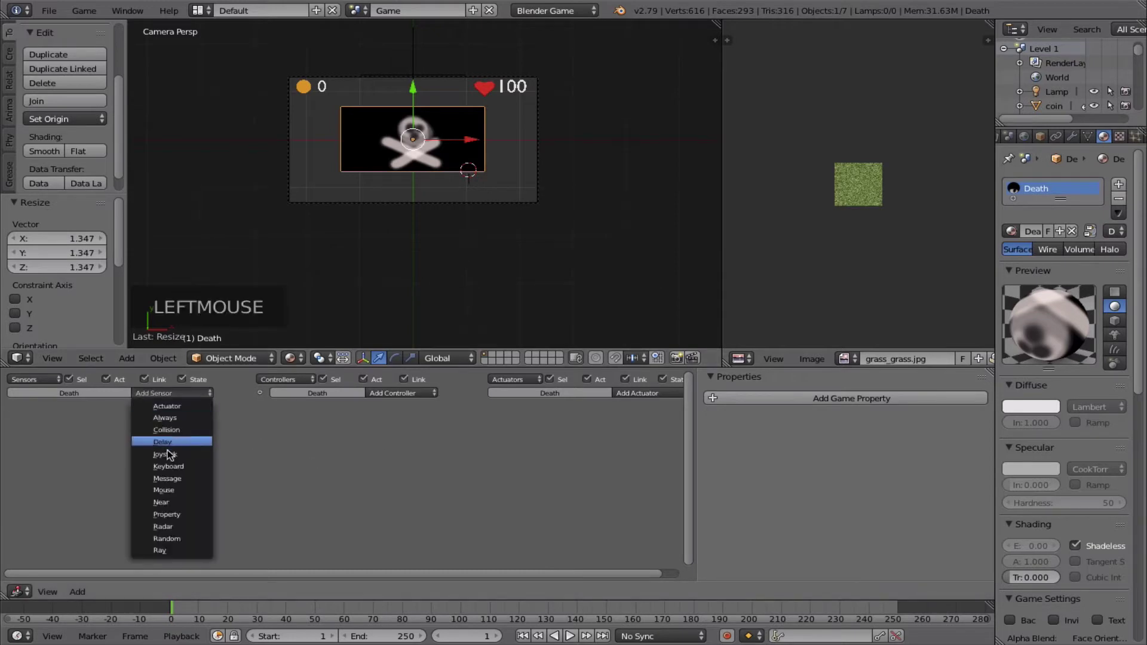
click(172, 478)
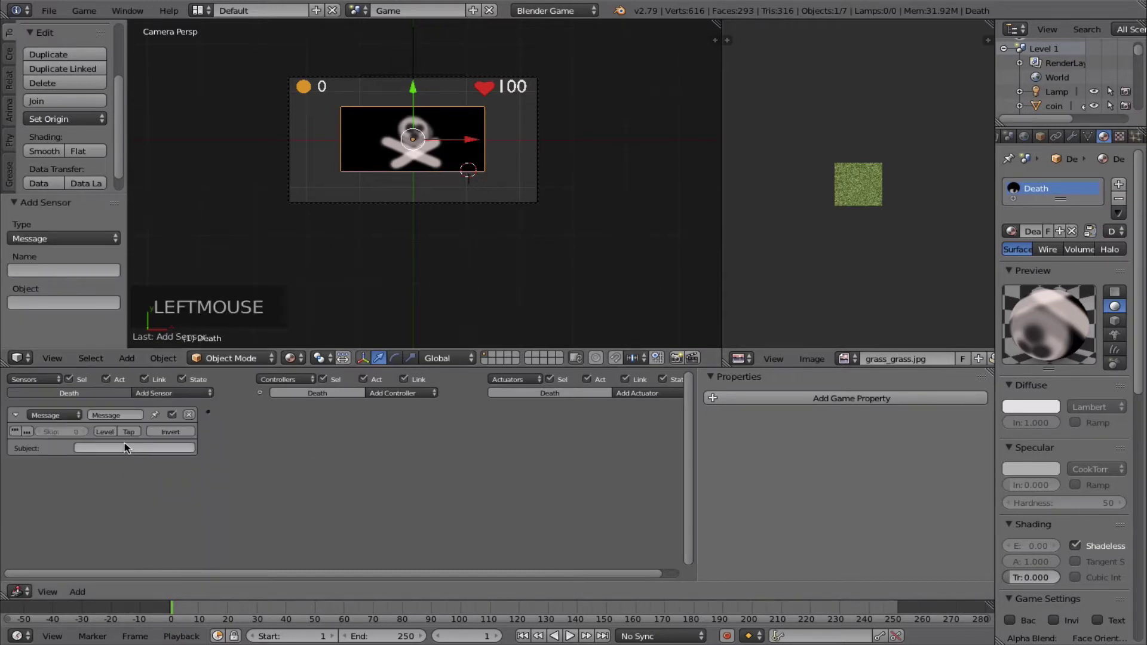
click(128, 447)
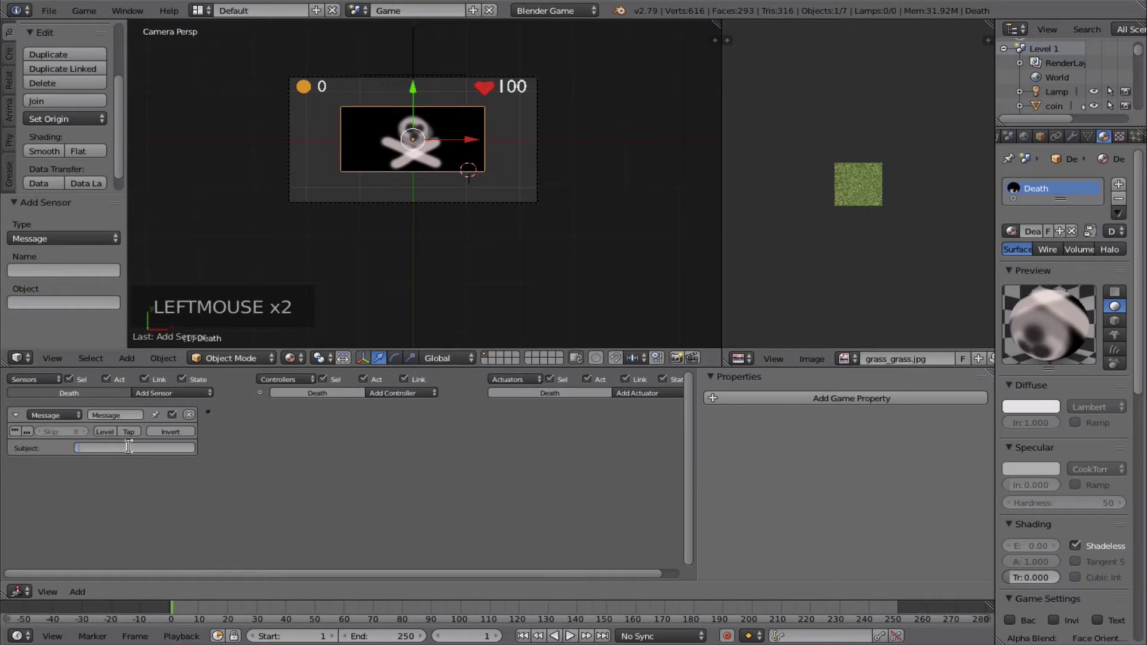
key(Return)
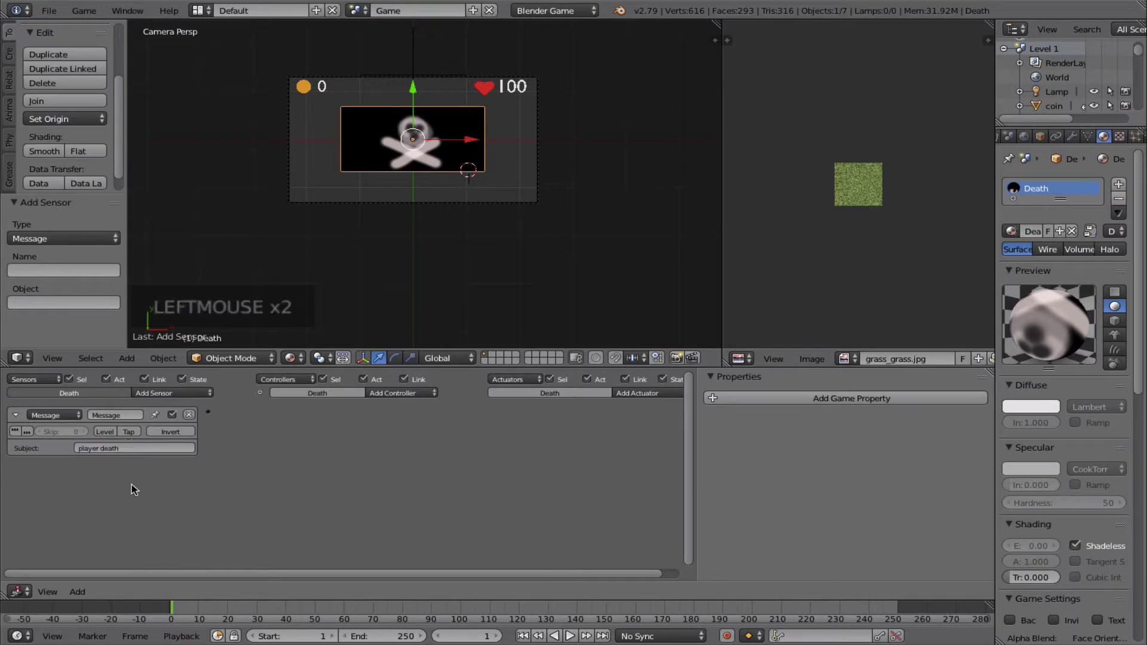
click(129, 431)
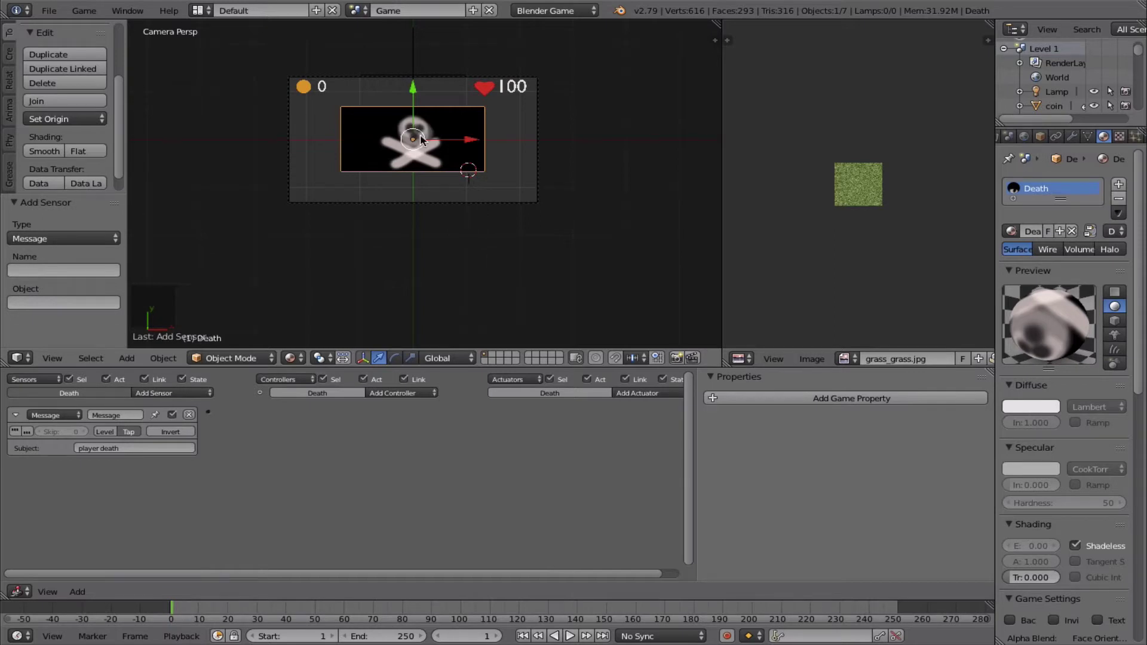
- Try moving the skull plane -3 units along global Y, undo it, and cancel a second freehand move along Y
key(g)
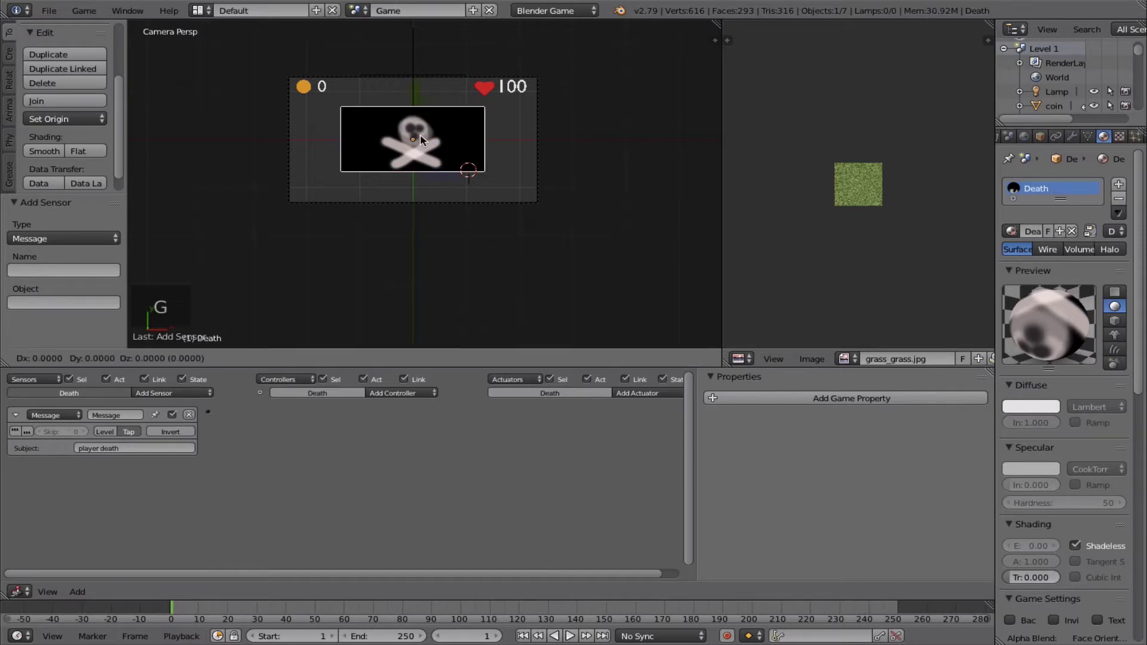
key(y)
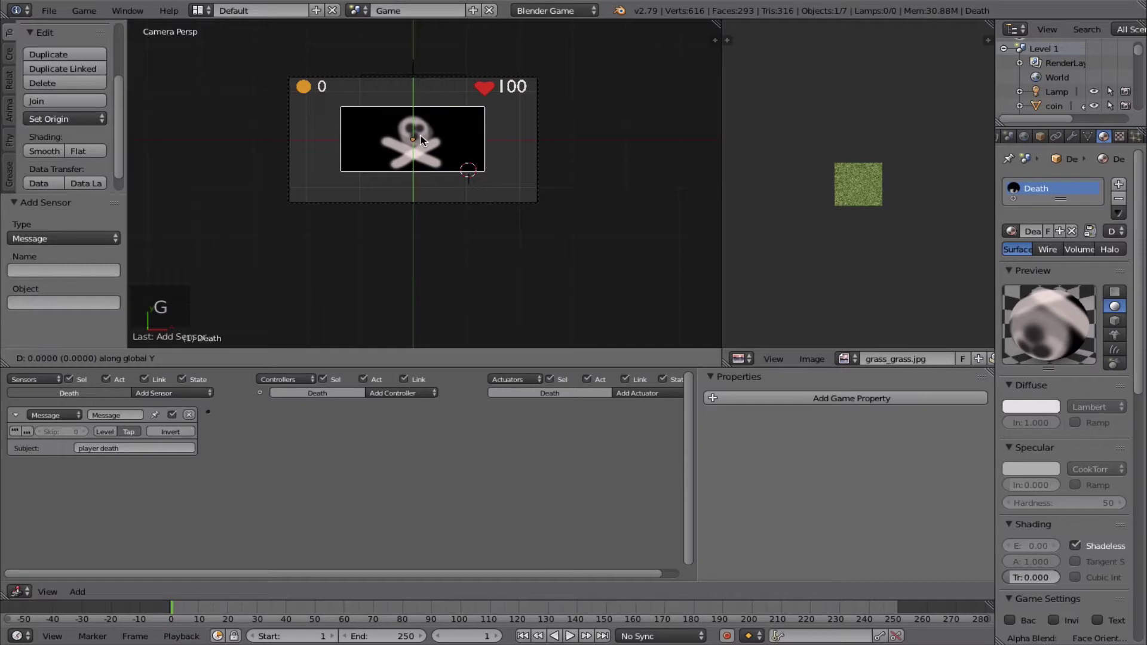
key(3)
key(g)
key(minus)
key(3)
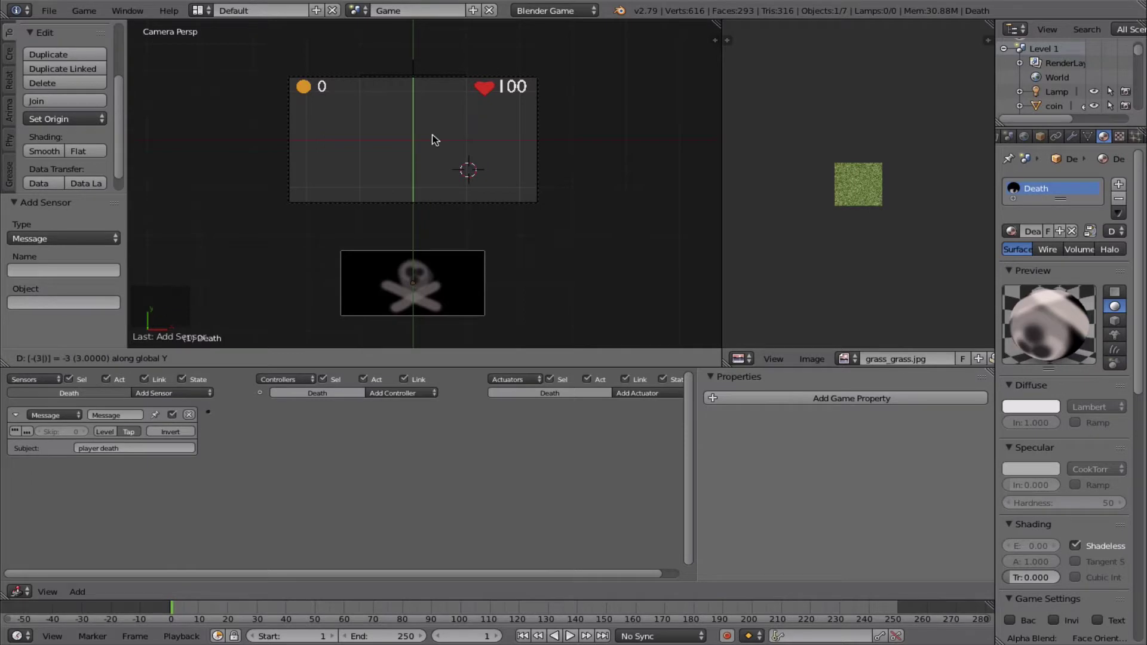
click(435, 140)
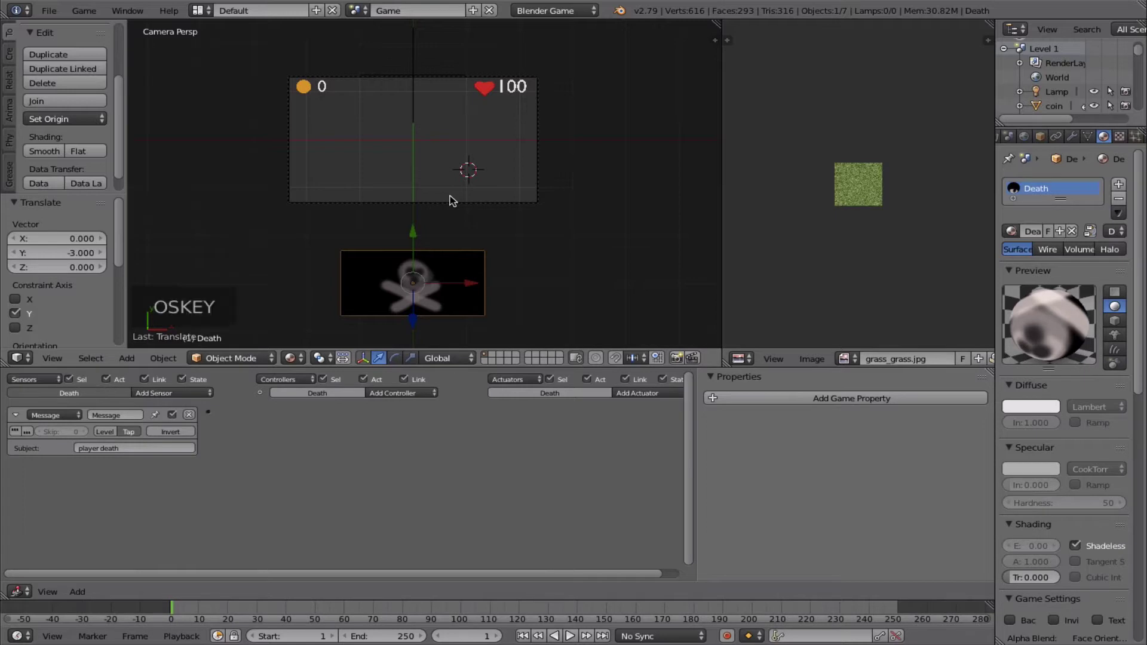
key(super+z)
key(super+z)
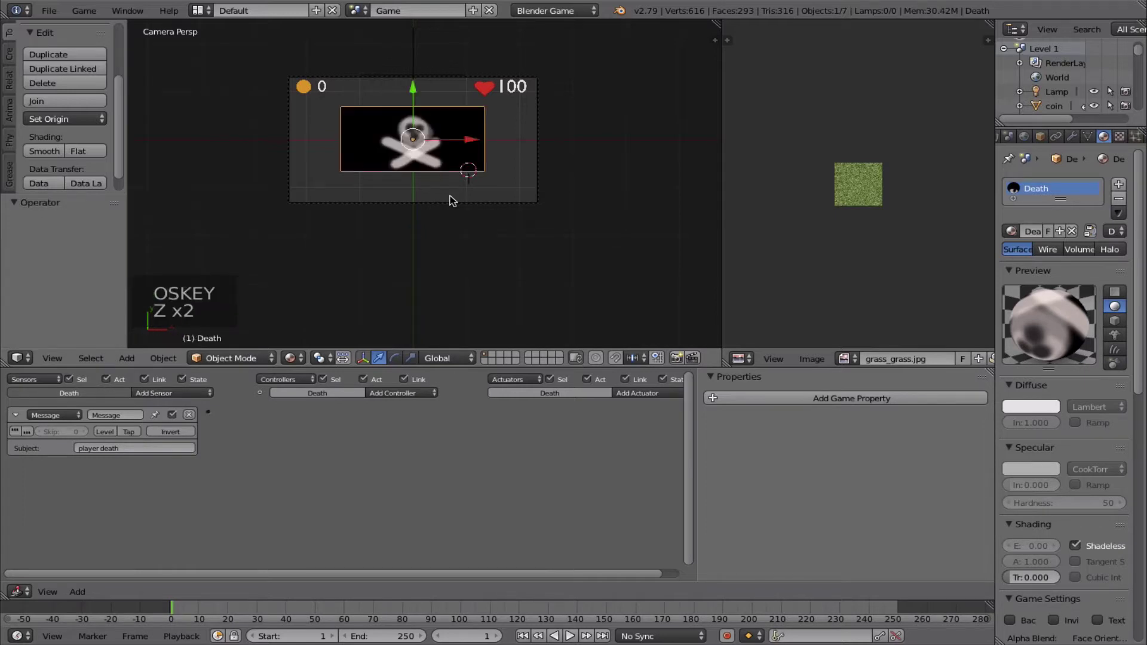
key(g)
key(y)
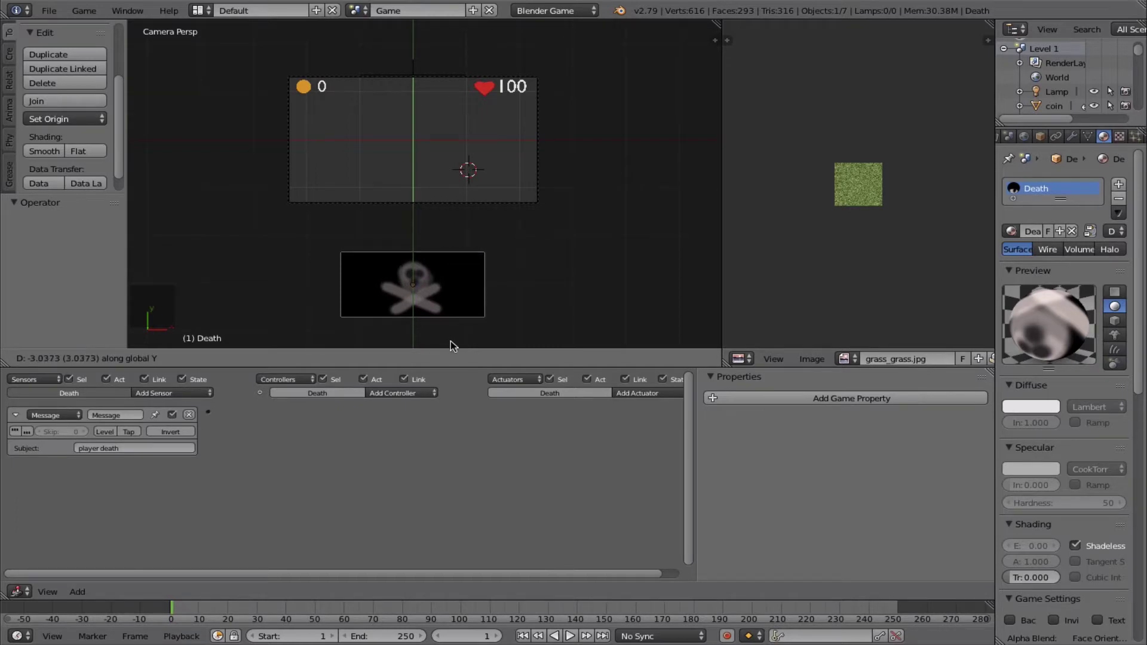
right_click(451, 342)
- Move the skull plane -3 units along global Y, out of the camera frame
key(g)
key(g)
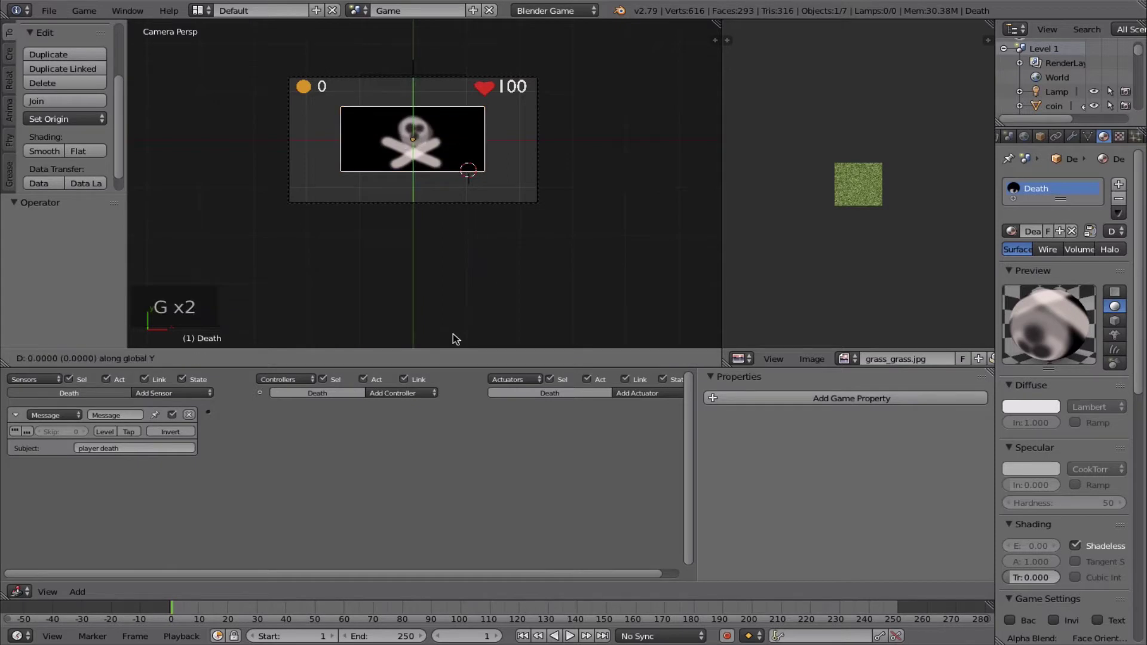
click(455, 338)
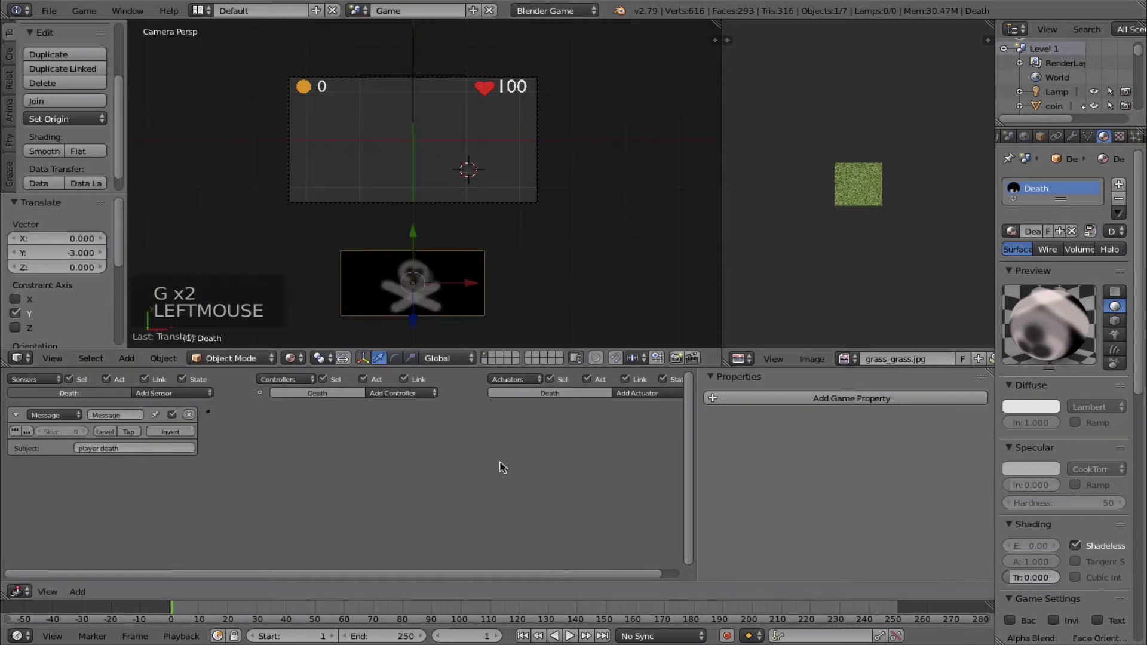
- Add a Motion actuator named "show" with a Y location of 3.00 to the skull plane and link the Message sensor to it
click(637, 394)
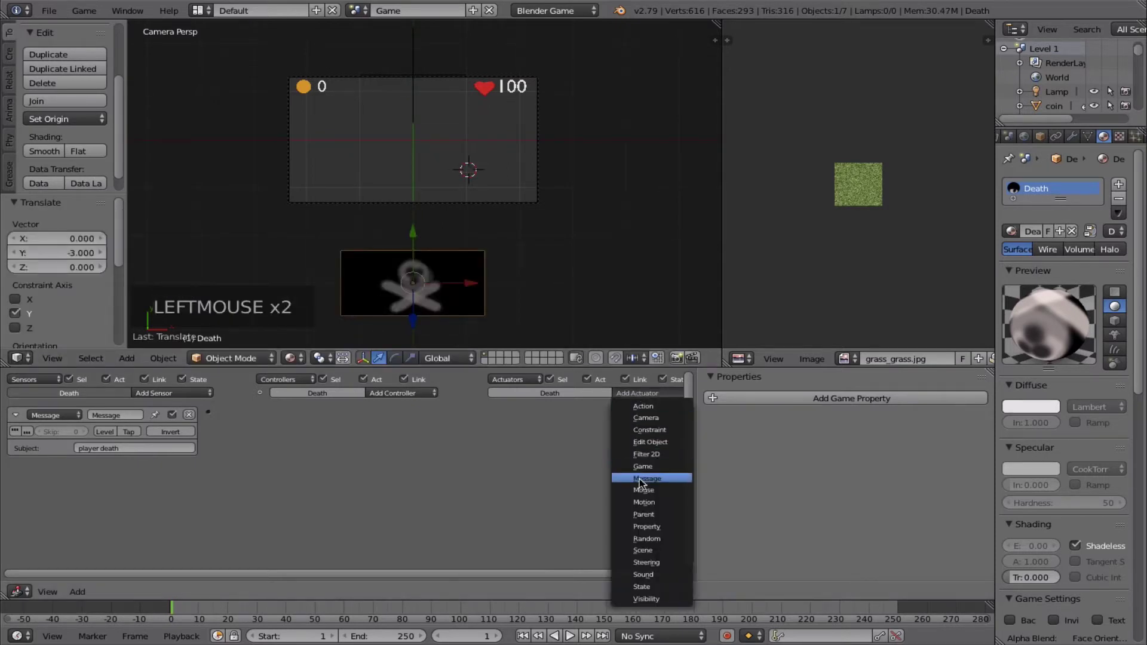
click(644, 502)
click(601, 415)
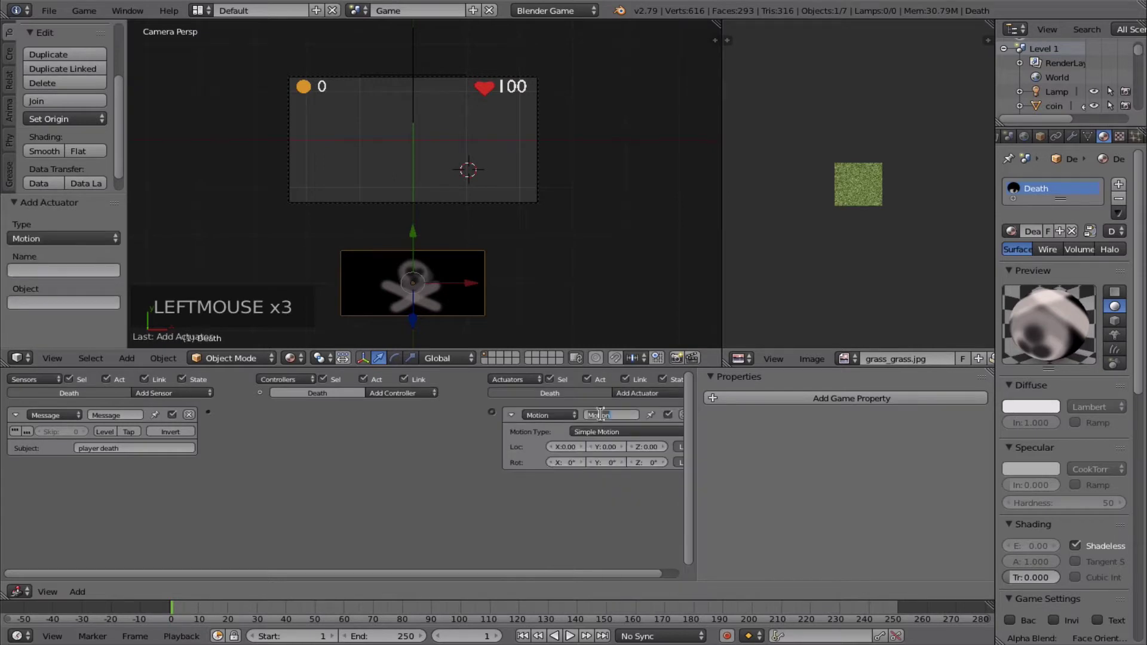
text(show)
key(Return)
click(594, 450)
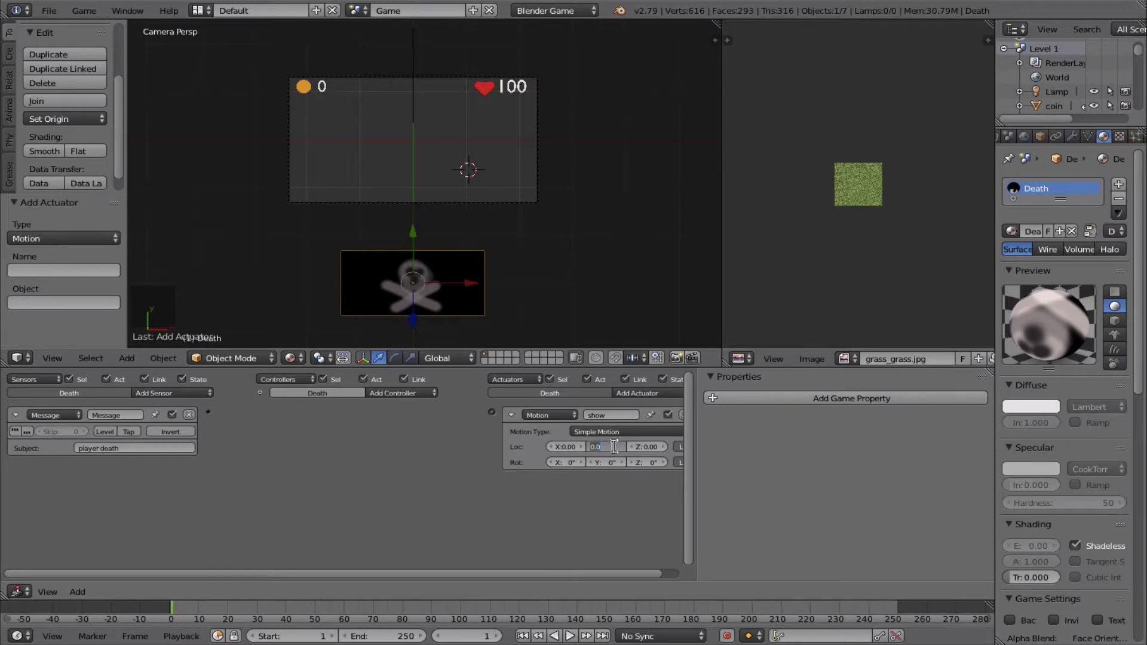
text(3)
key(Return)
drag(209, 415, 491, 412)
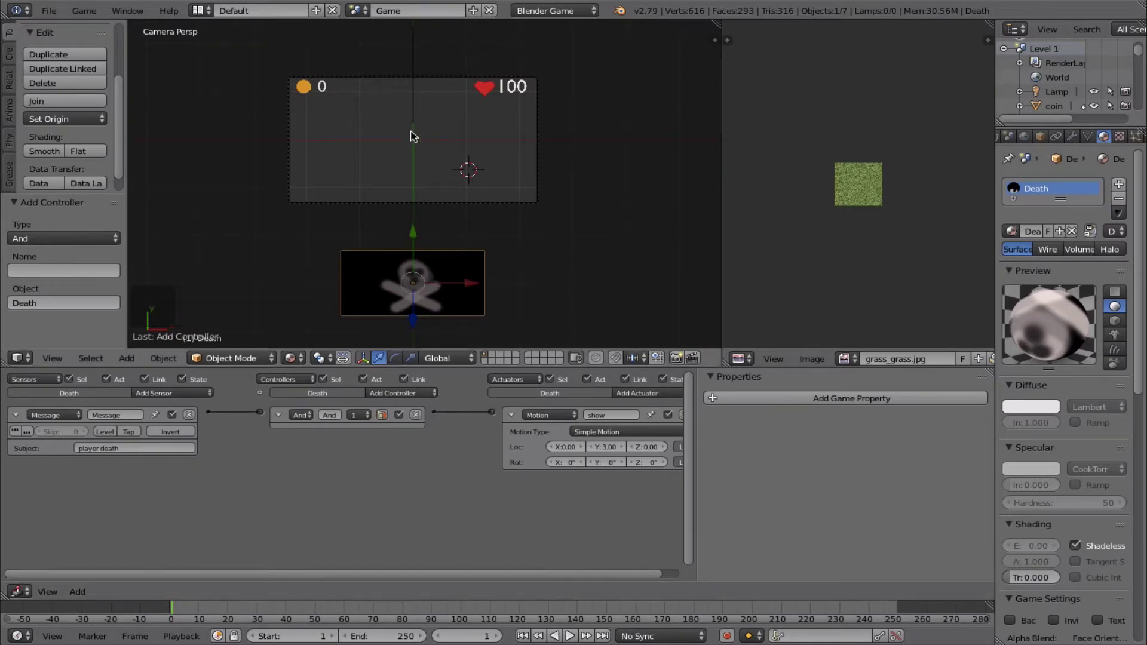
- Select the health text, play-test the player death in the game, and stop the game
right_click(504, 87)
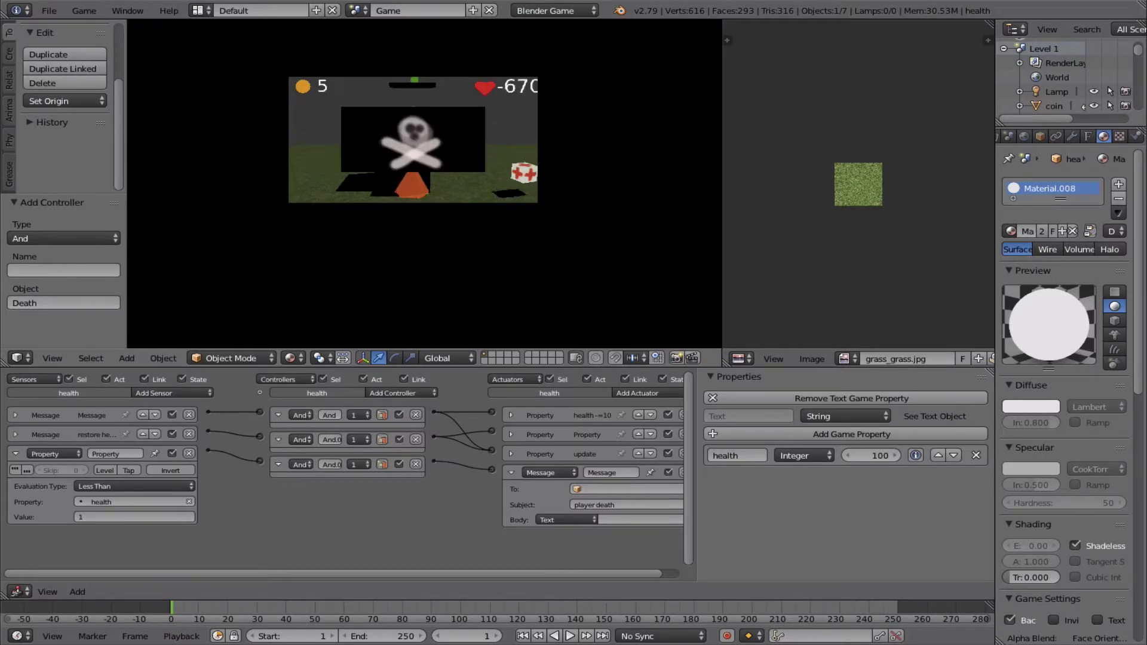
key(Escape)
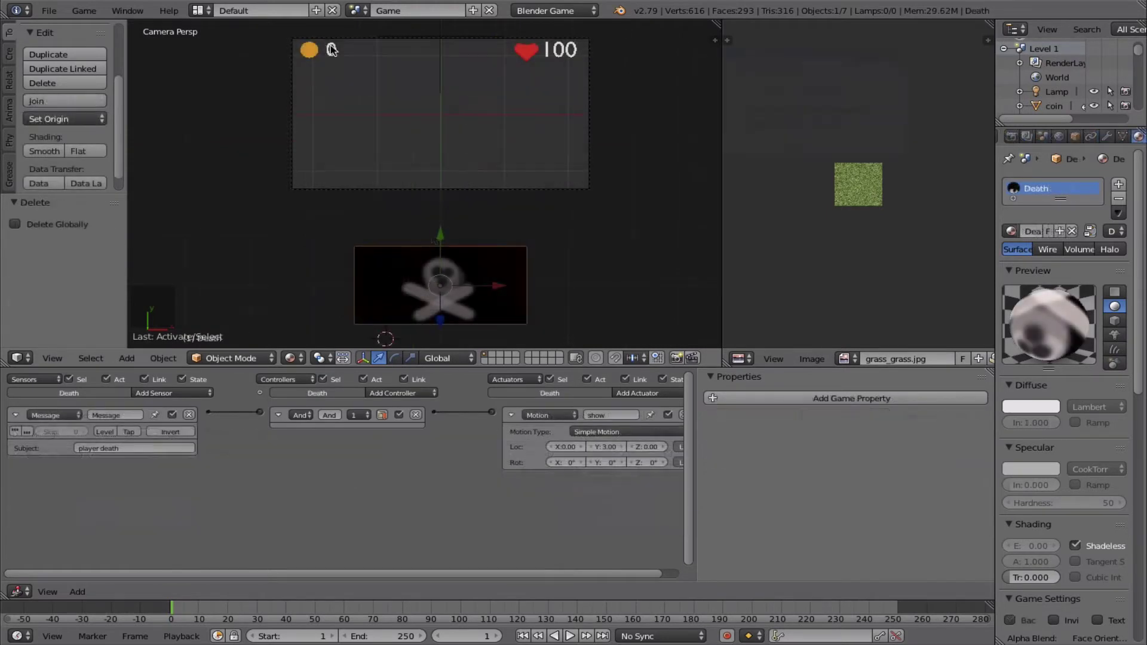
- Add a Message sensor with subject "player death" to the score text beside the coin icon
right_click(330, 50)
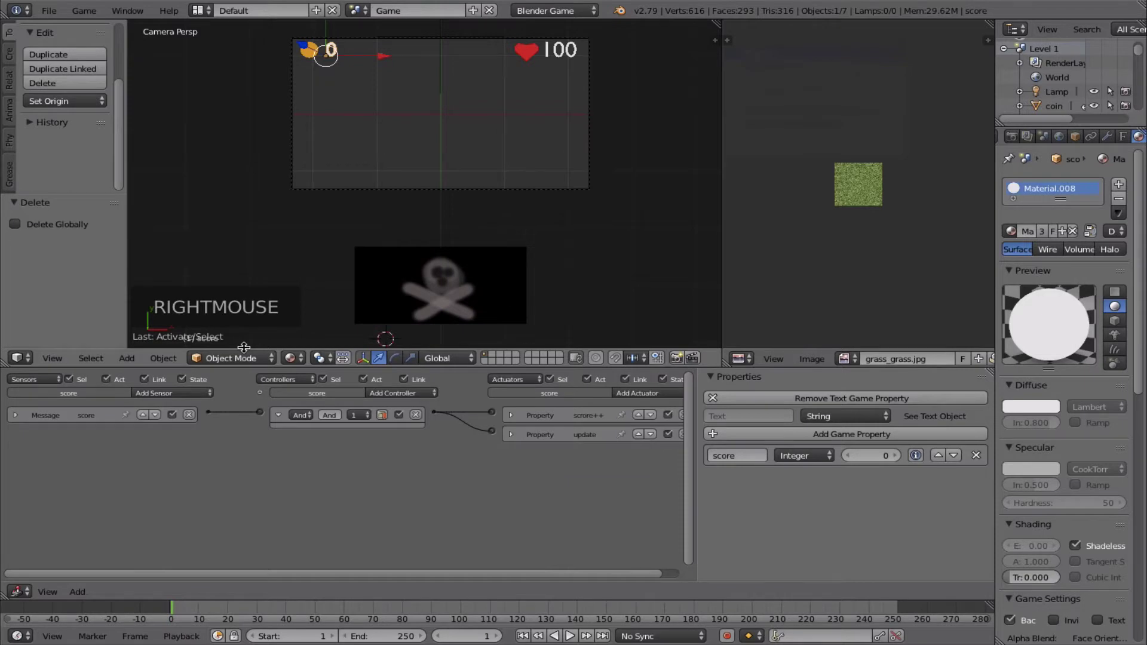
click(170, 393)
click(167, 478)
click(118, 468)
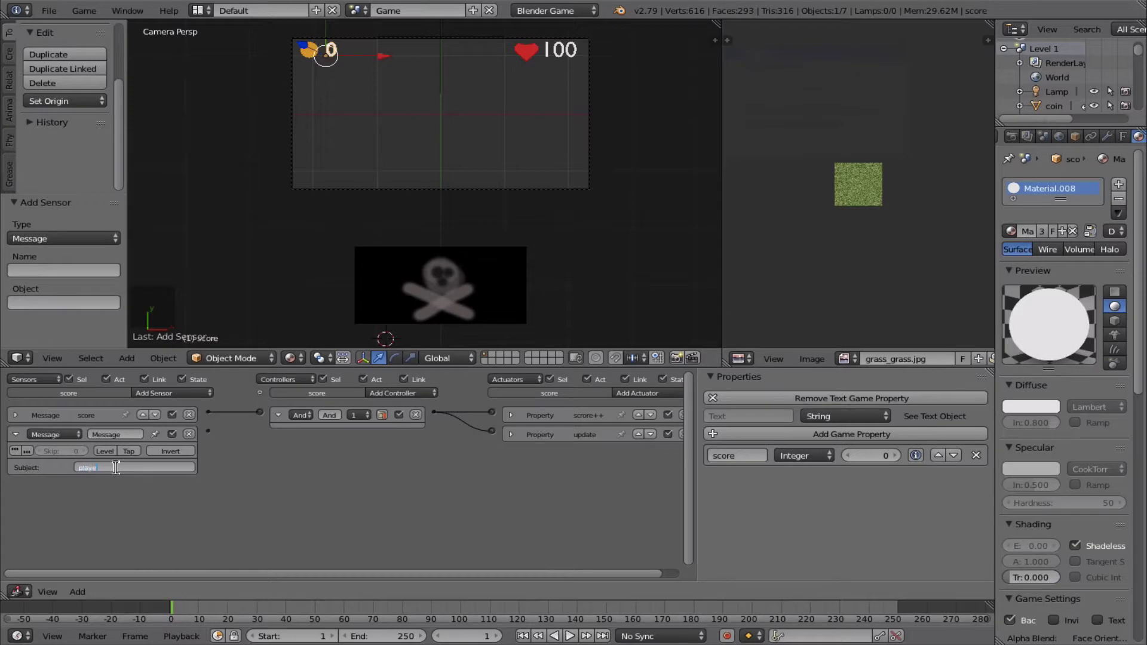
key(Return)
- Add a Property sensor to the score text with evaluation type Interval, property score, minimum 5 and maximum 999999
click(172, 394)
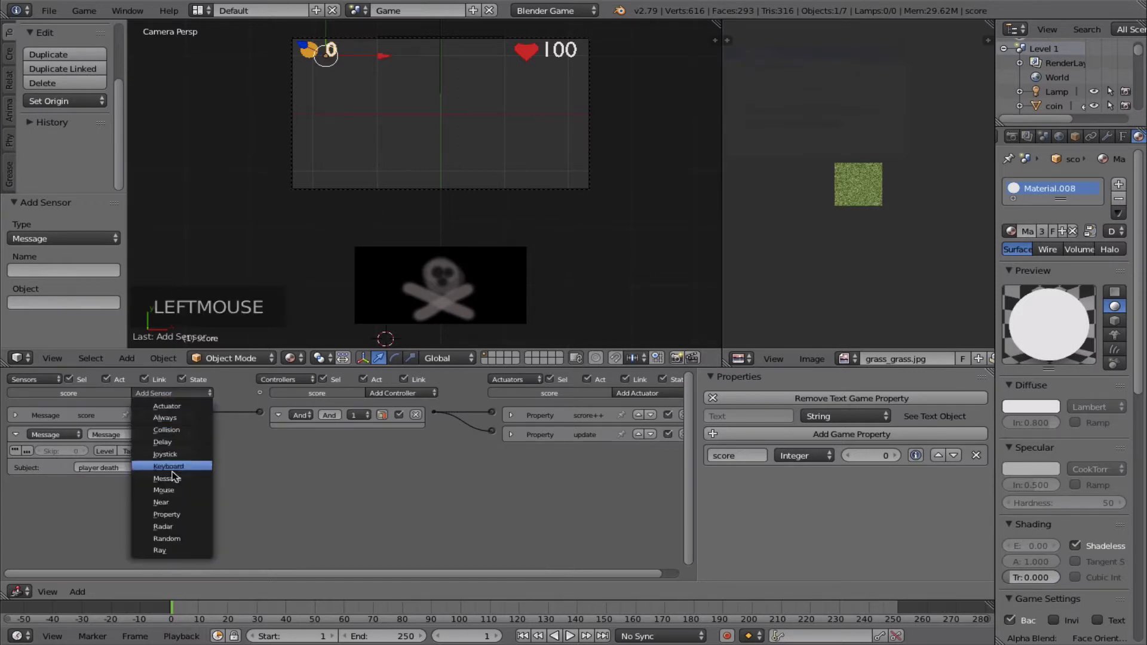
click(170, 515)
click(115, 518)
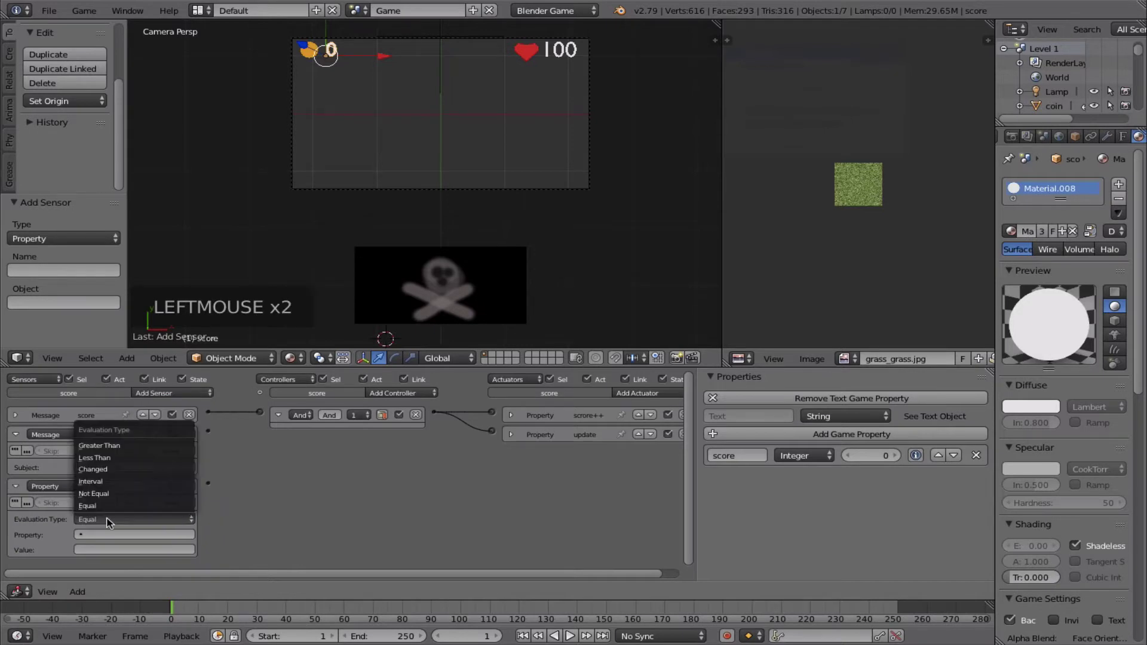
click(102, 482)
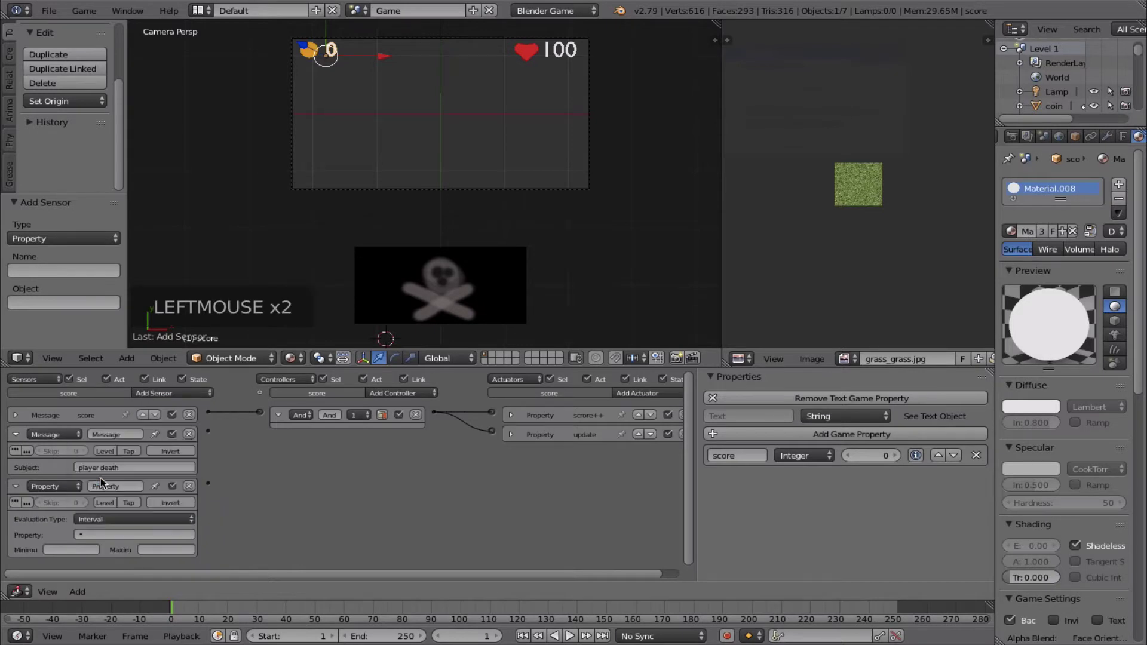
click(91, 536)
click(95, 424)
click(76, 550)
text(999999)
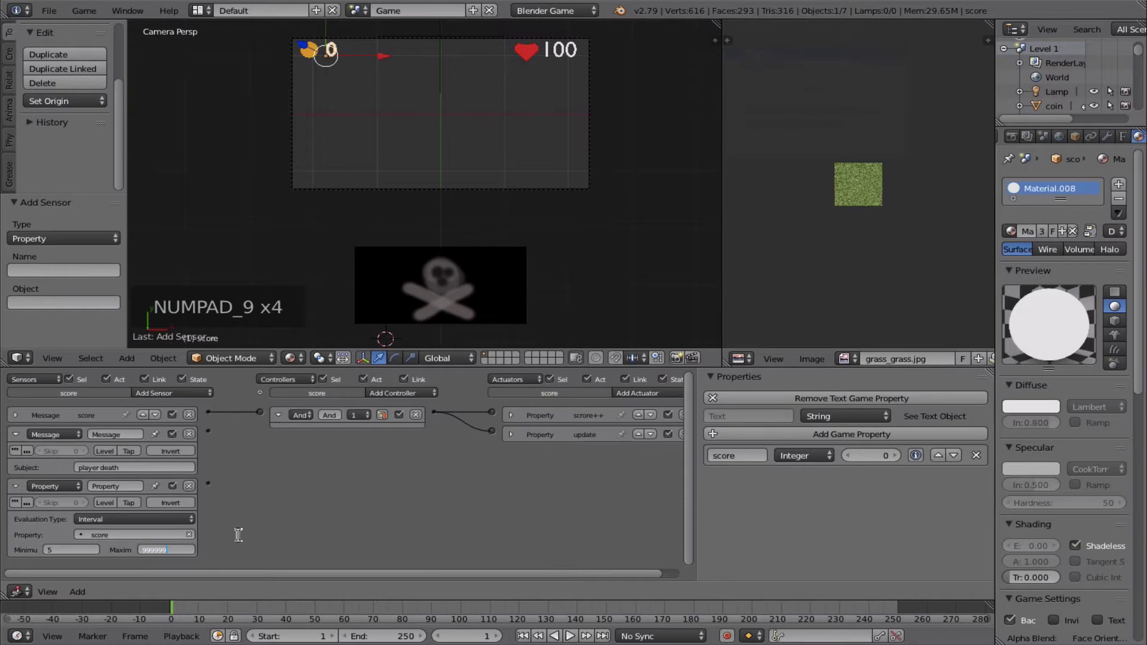
key(Return)
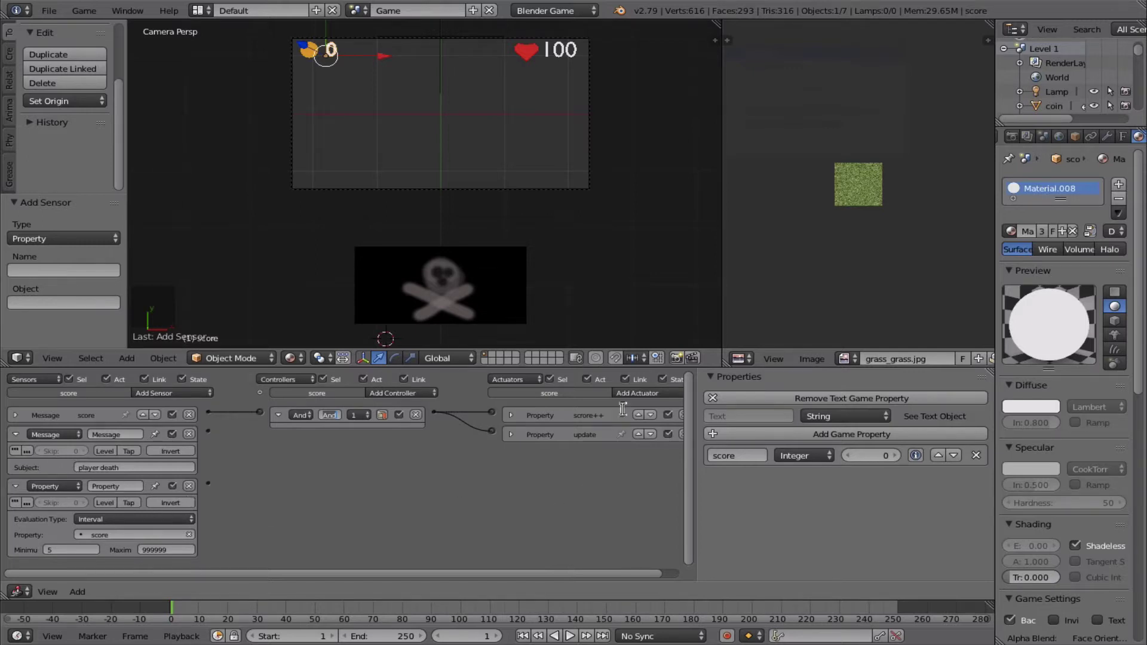
- Add a Message actuator with subject "offer new life" to the score text and link the player death and Property sensors to it through one And controller
click(635, 395)
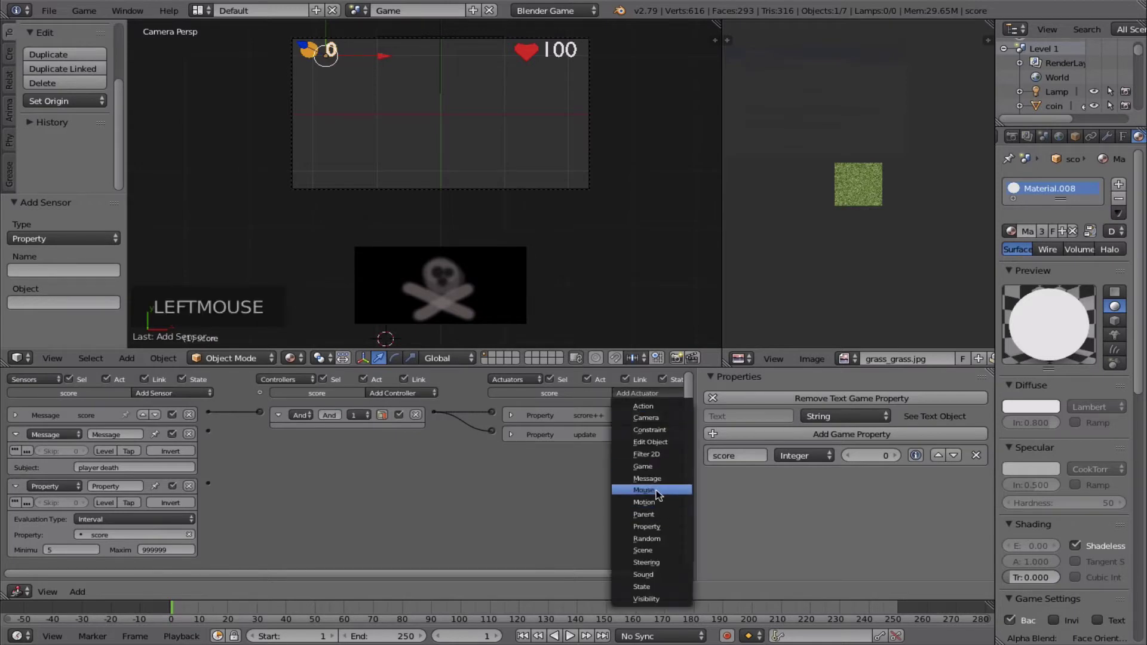
click(657, 483)
double_click(608, 484)
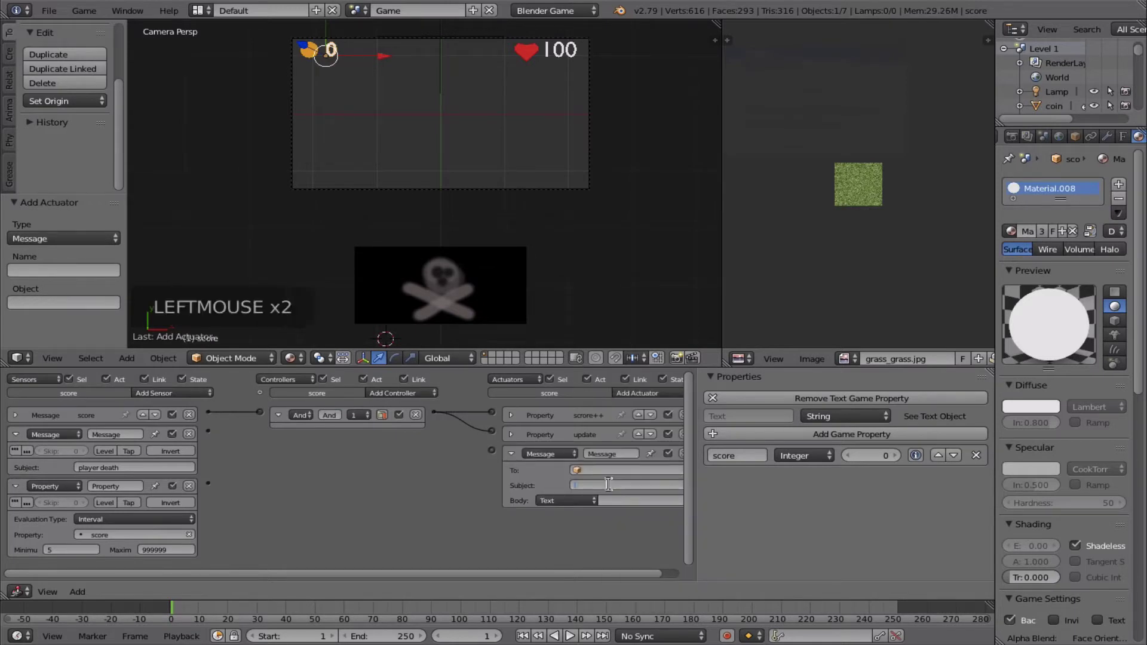
text(ooo)
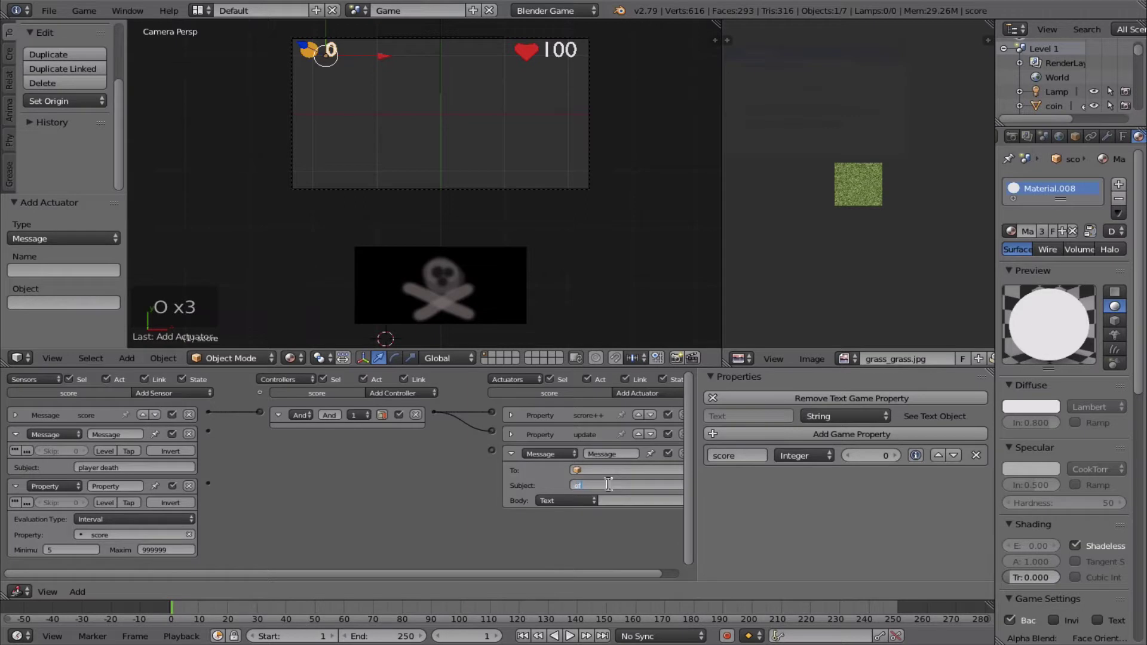
text(ffer new life)
key(Return)
drag(209, 433, 492, 450)
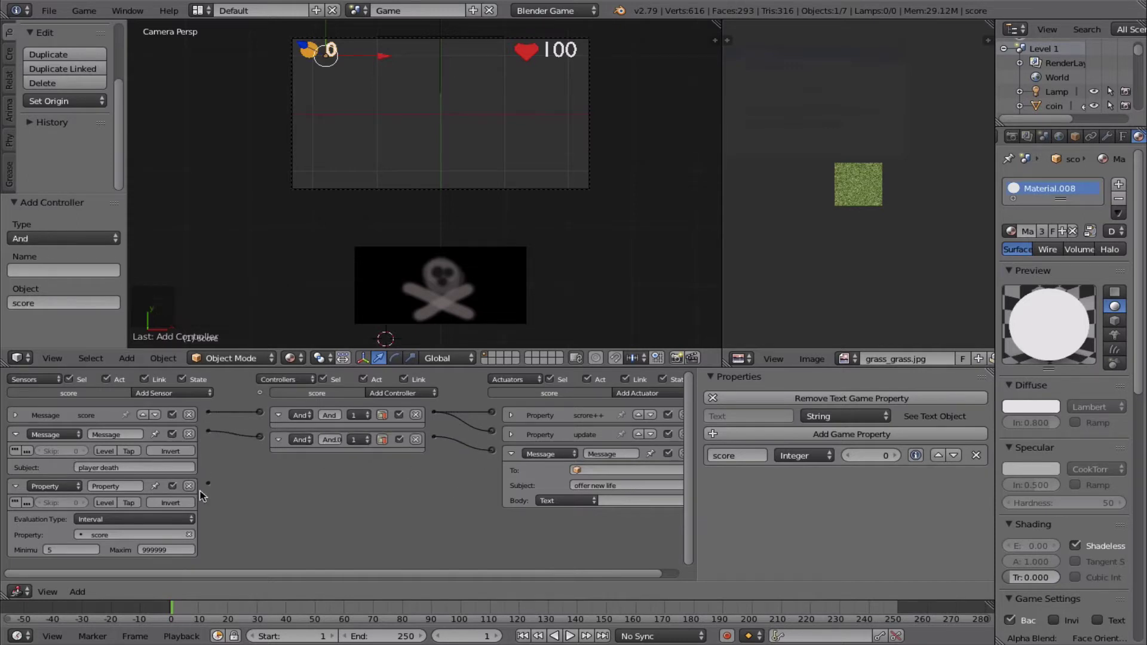
drag(208, 484, 260, 437)
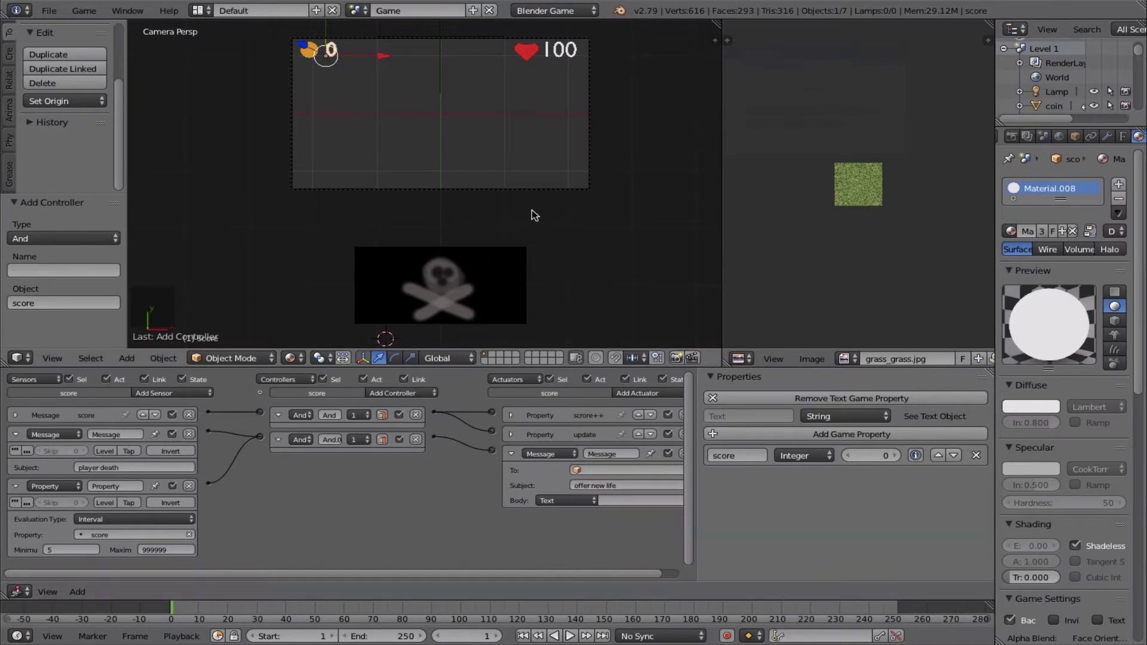
- Add a text object at the lower edge of the skull plane and assign it the existing white Material.008
shift+middle_drag(512, 238, 501, 167)
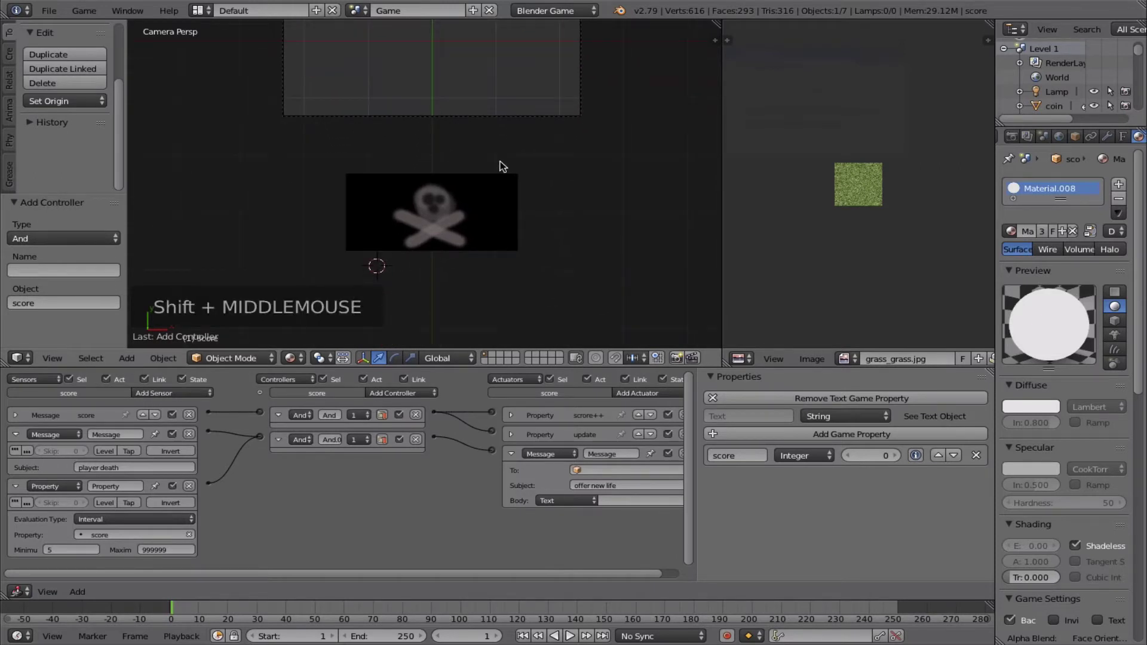
click(377, 268)
click(127, 359)
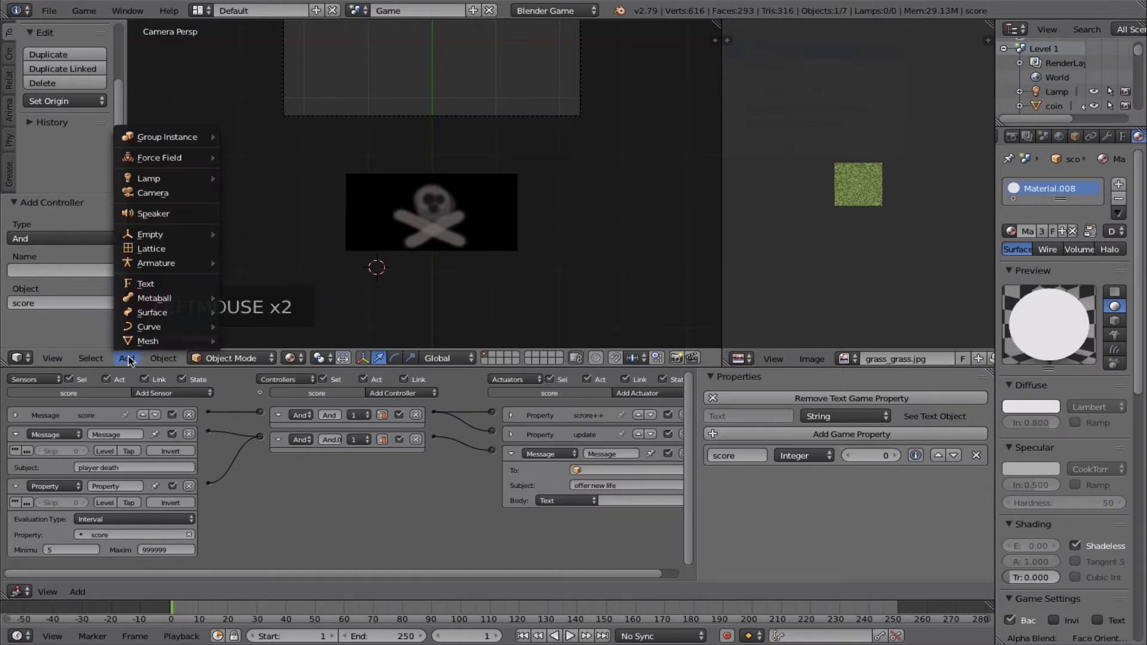
click(153, 285)
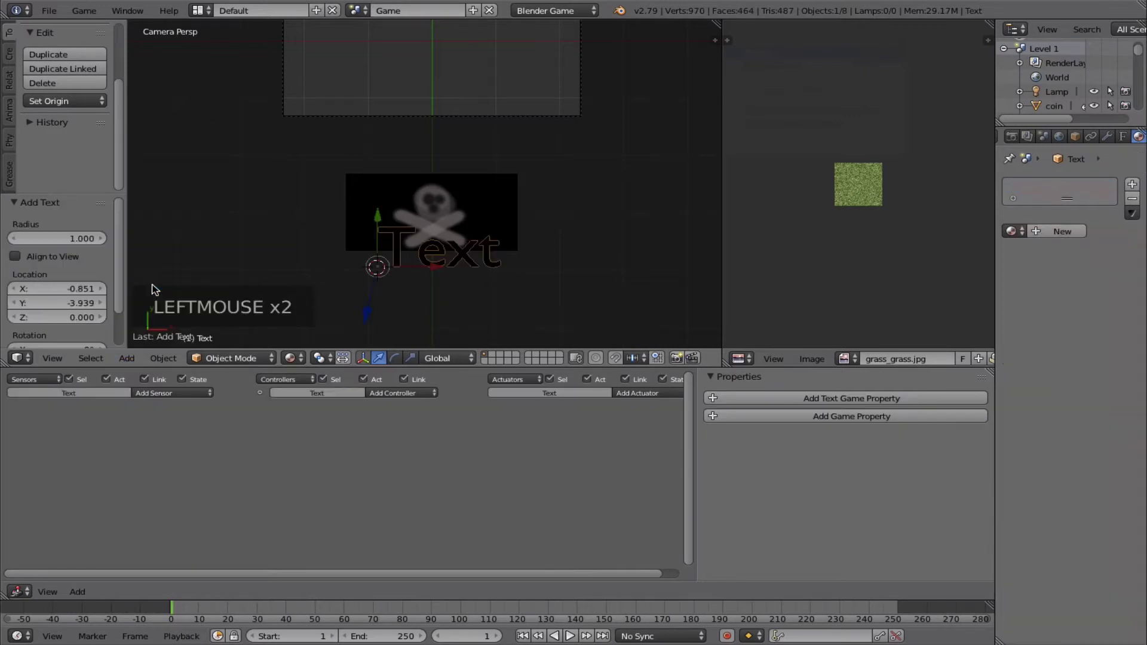
click(1012, 231)
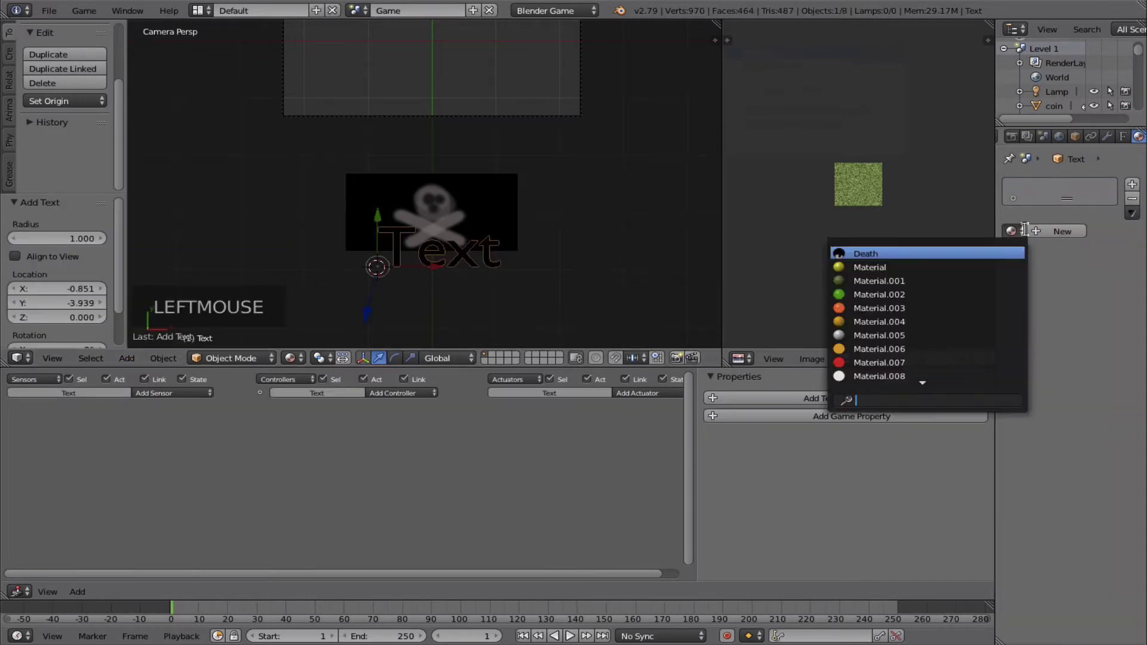
click(917, 376)
- Shrink the new text to fit and place it just below the skull plane, near its left edge
key(s)
key(s)
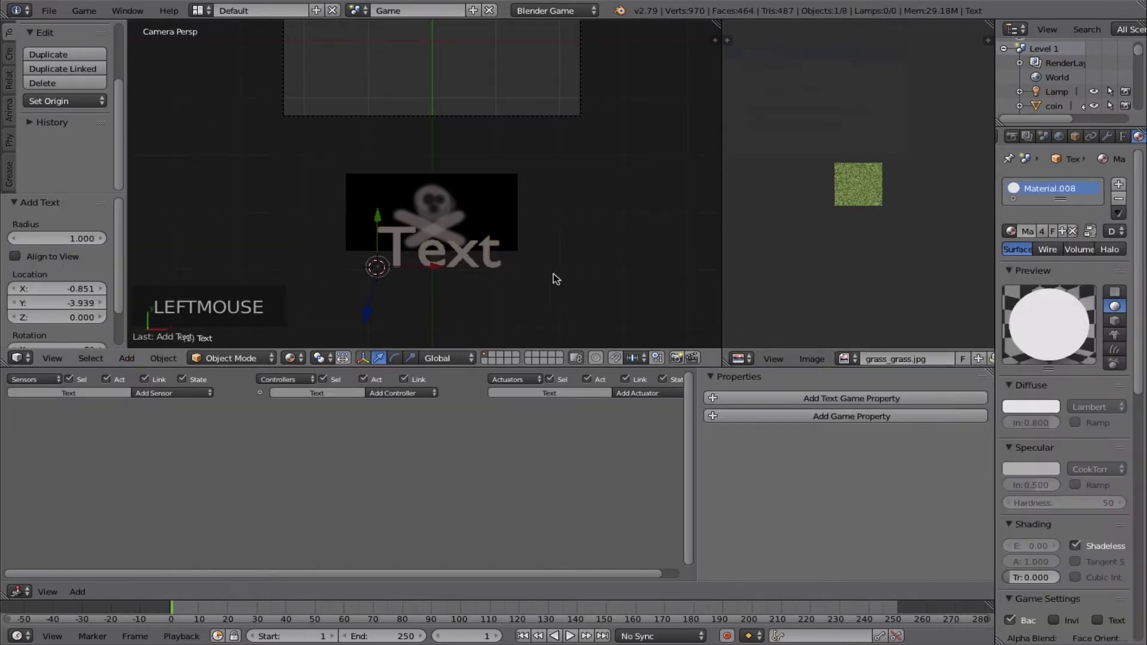
click(461, 278)
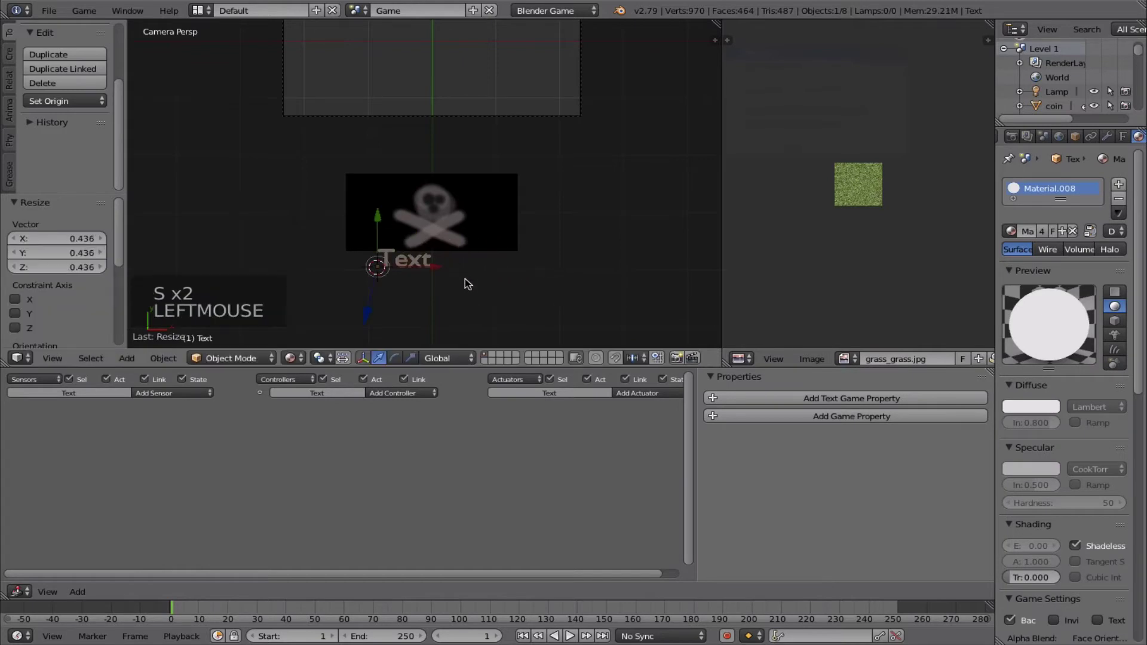
key(g)
click(443, 281)
scroll(460, 282, up, 4)
shift+middle_drag(476, 281, 470, 226)
key(s)
click(423, 296)
- Replace the text object's content with "Pay 5c for new life? (Y)"
key(Tab)
key(BackSpace)
key(BackSpace)
key(BackSpace)
key(BackSpace)
key(BackSpace)
key(BackSpace)
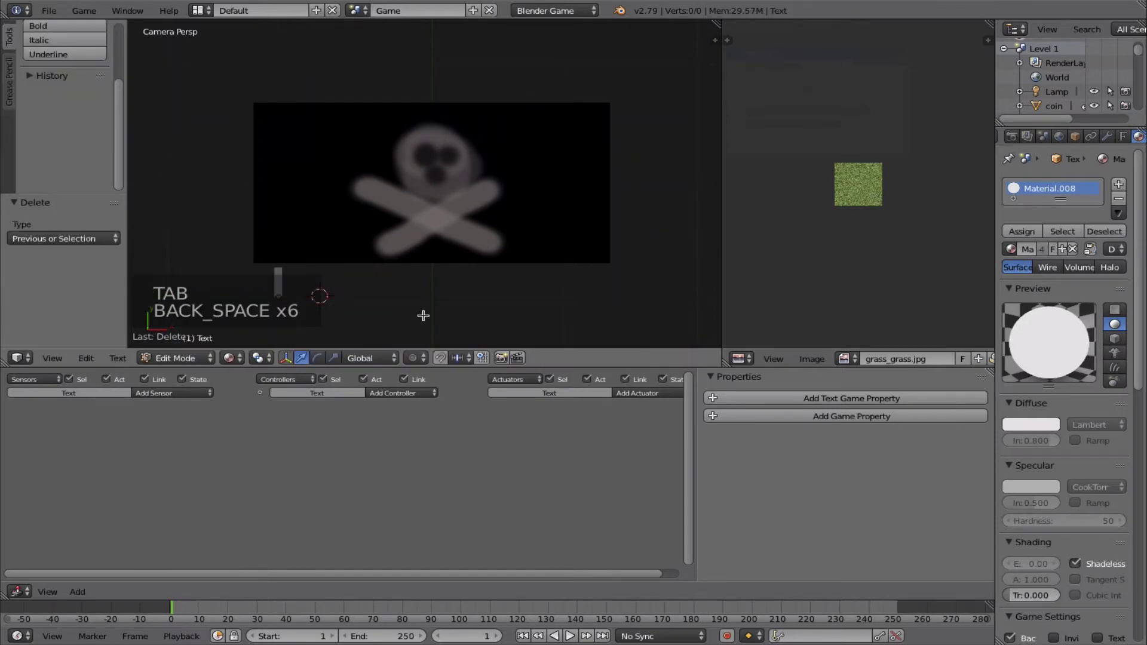
text(Pl)
key(BackSpace)
text(ay 5c for noew)
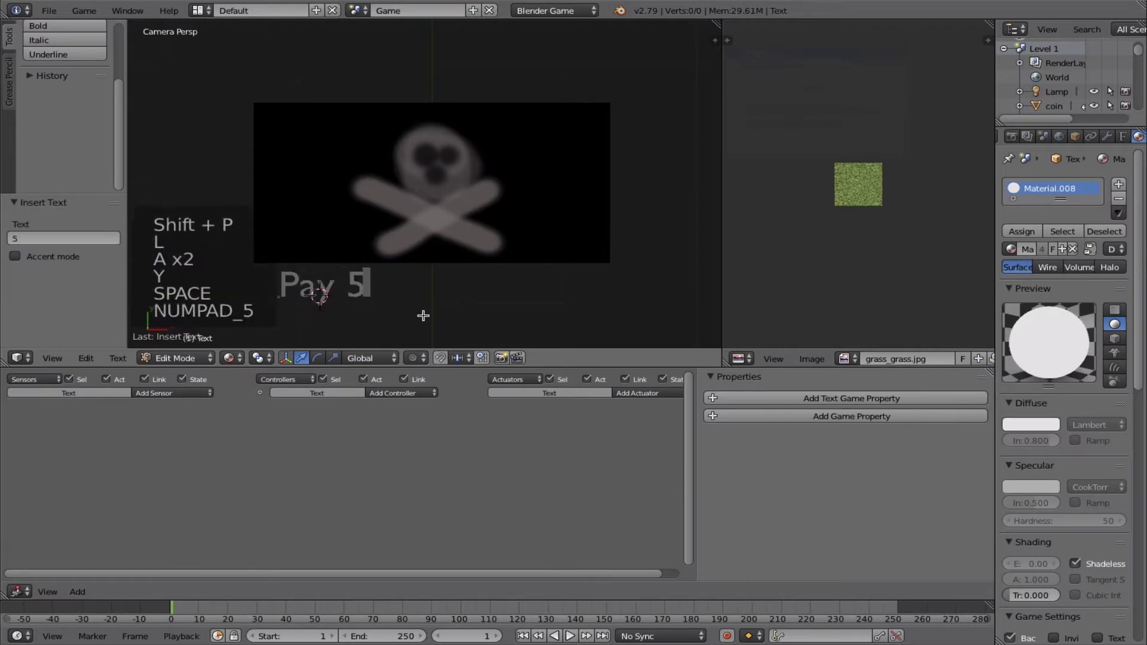
key(BackSpace)
key(BackSpace)
key(BackSpace)
text(ew life? (Y))
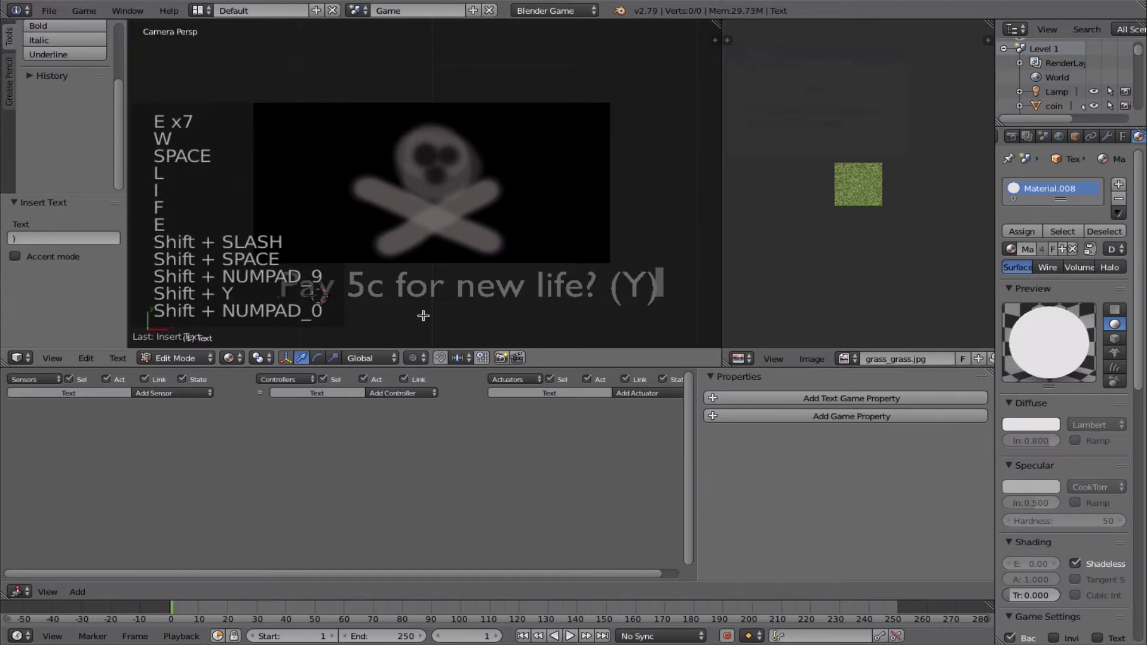
- Scale the new-life text by about 0.876 and shift it slightly so it lines up under the skull plane
key(Tab)
key(s)
click(534, 311)
key(g)
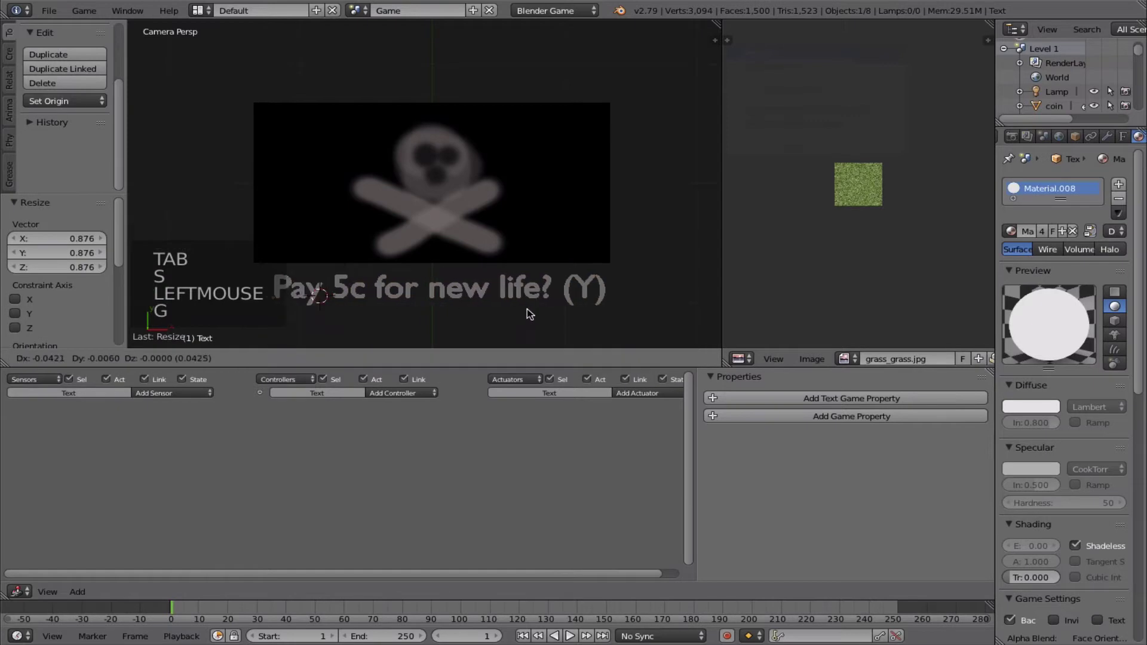
click(527, 306)
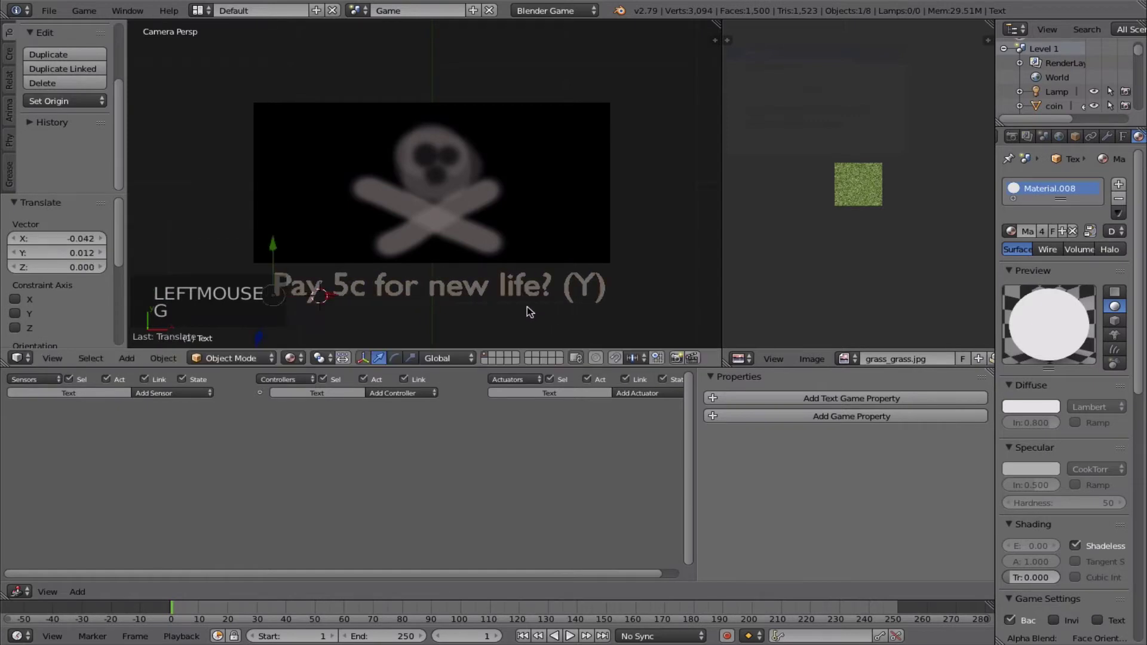
- Add a Message sensor with subject "offer new life" to the new-life text
scroll(510, 306, down, 2)
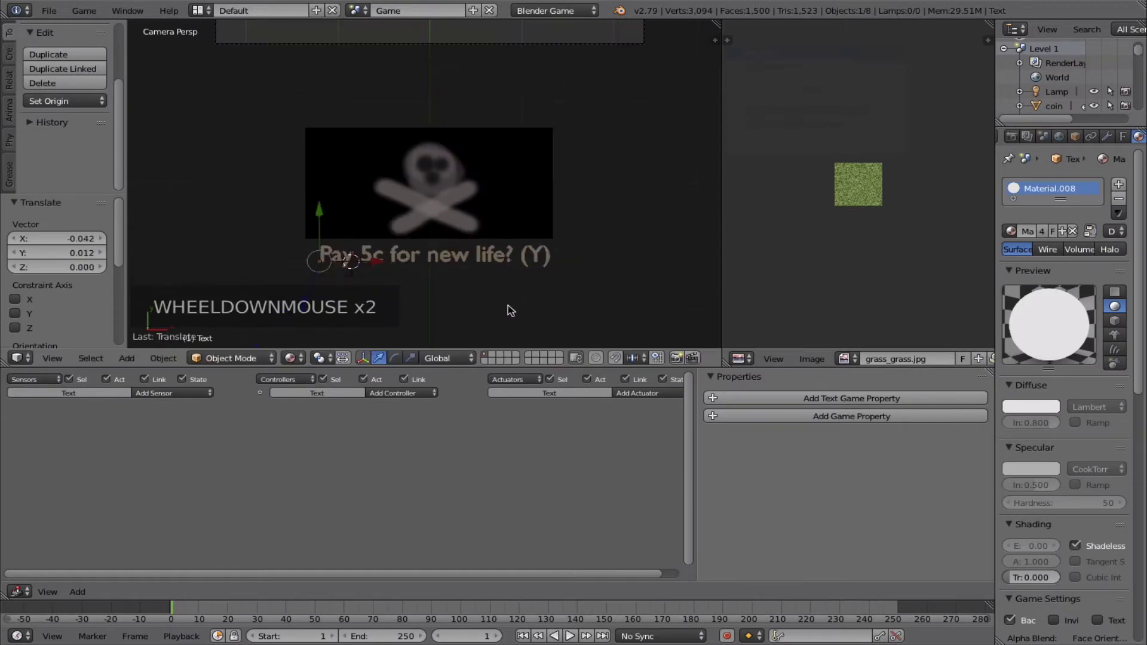
shift+middle_drag(508, 306, 518, 274)
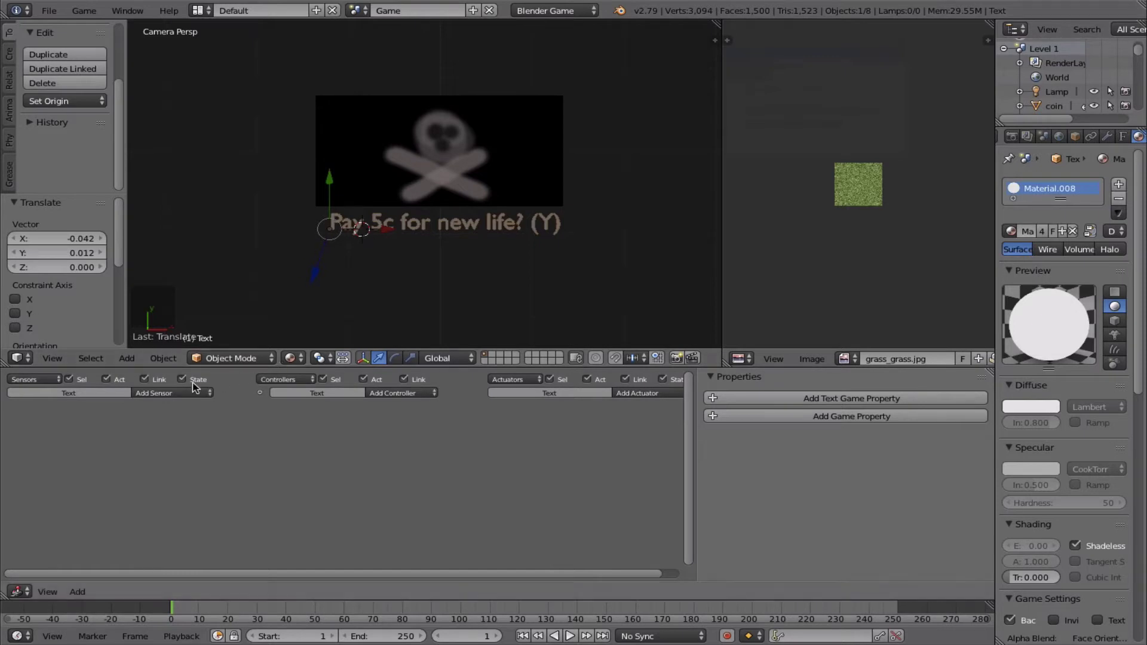
click(171, 393)
click(167, 479)
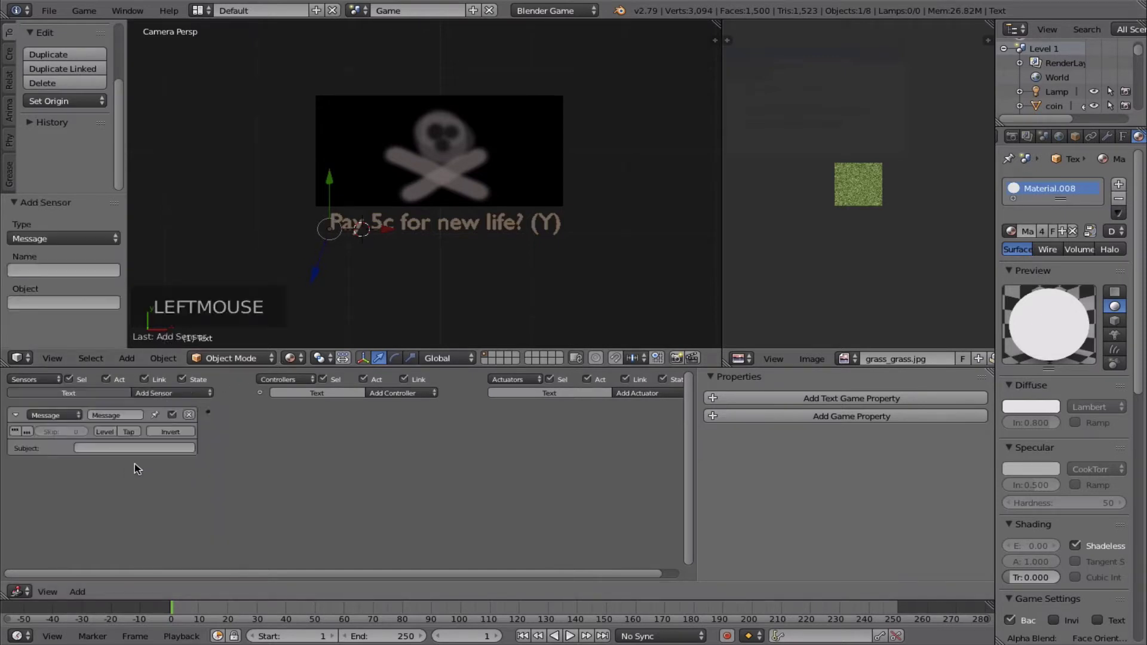
click(126, 447)
text(offer new)
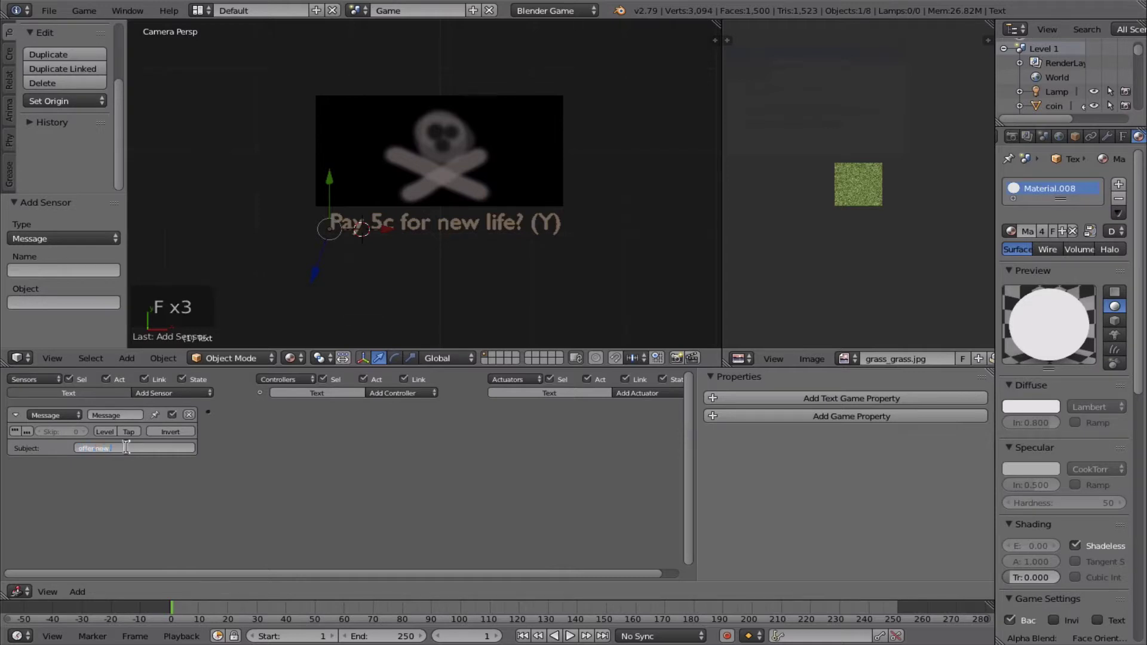
text( life)
key(Return)
- Widen the logic editor and add a Simple Motion actuator with a Y location of 3.00 to the new-life text
scroll(266, 445, up, 3)
scroll(273, 453, down, 1)
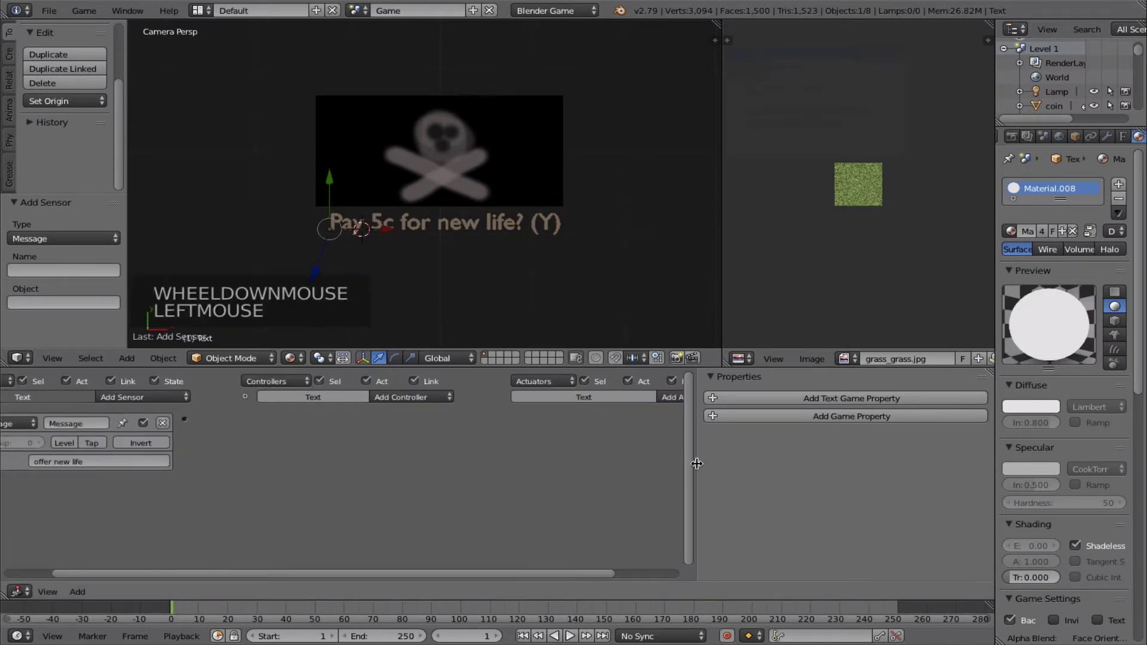
drag(693, 468, 850, 479)
click(740, 397)
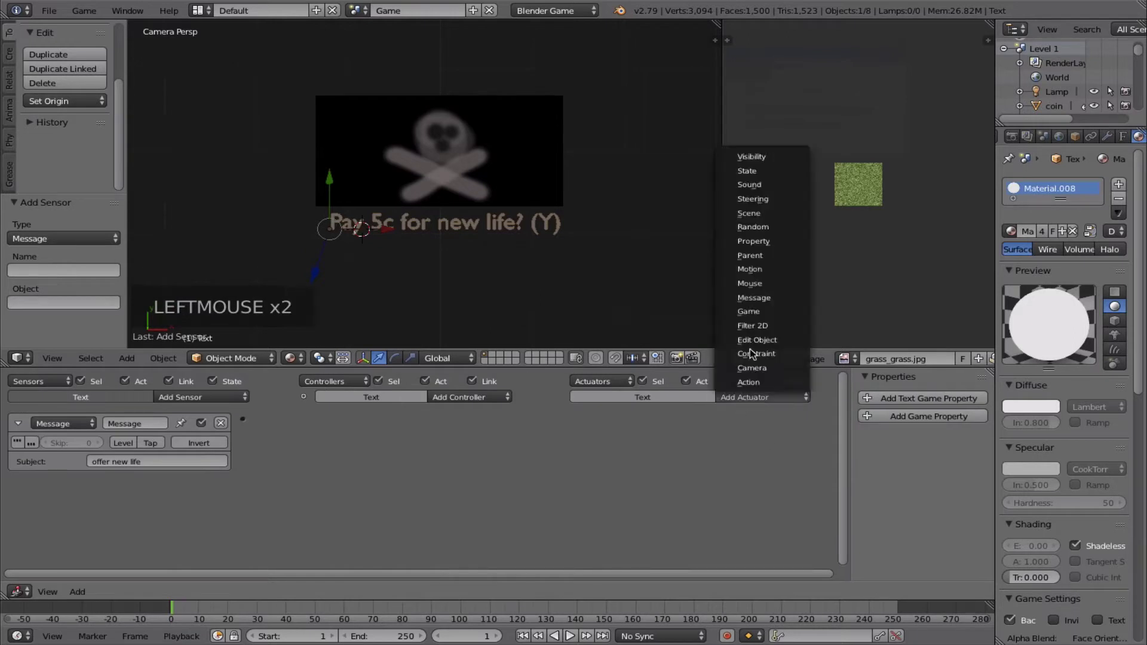
click(750, 269)
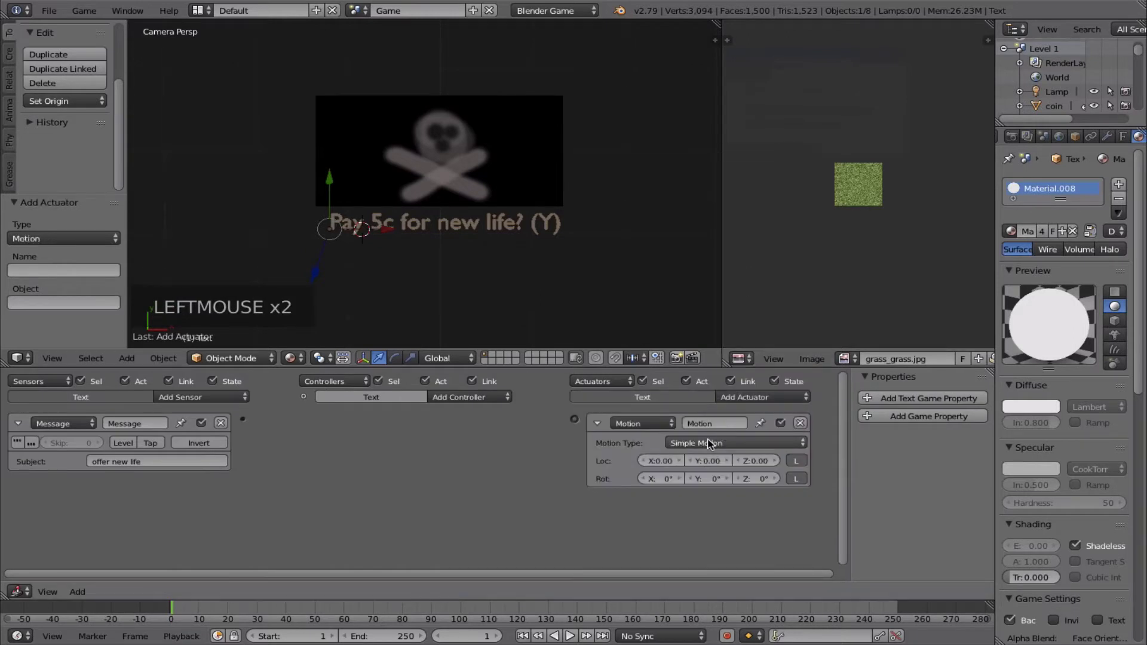
click(709, 442)
click(715, 461)
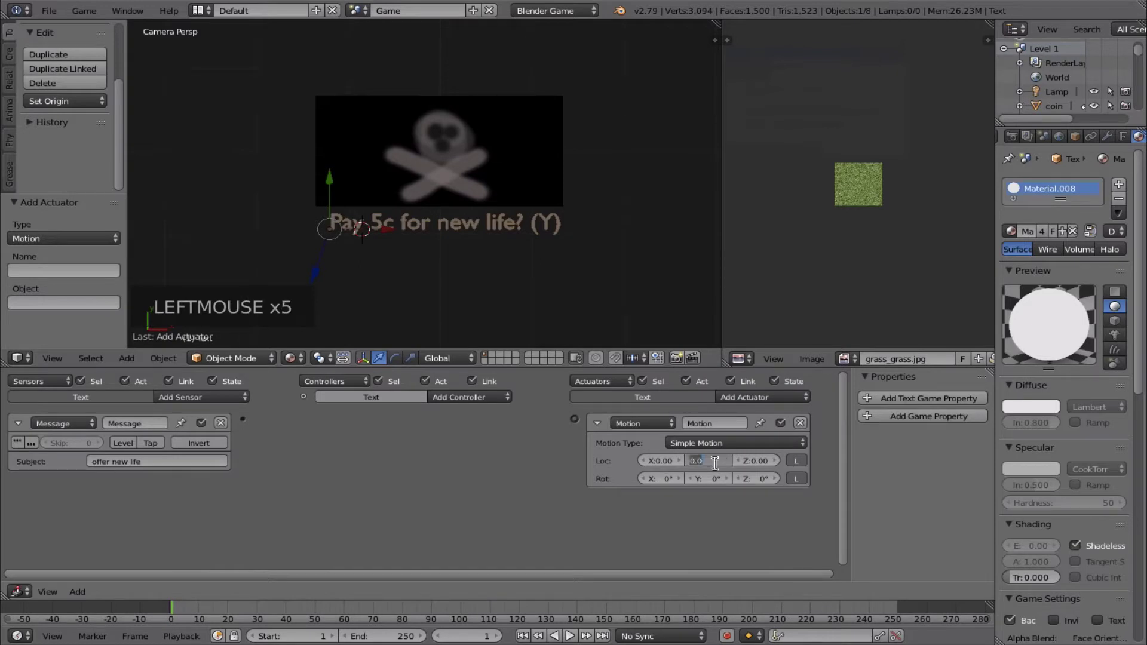
text(3)
key(Return)
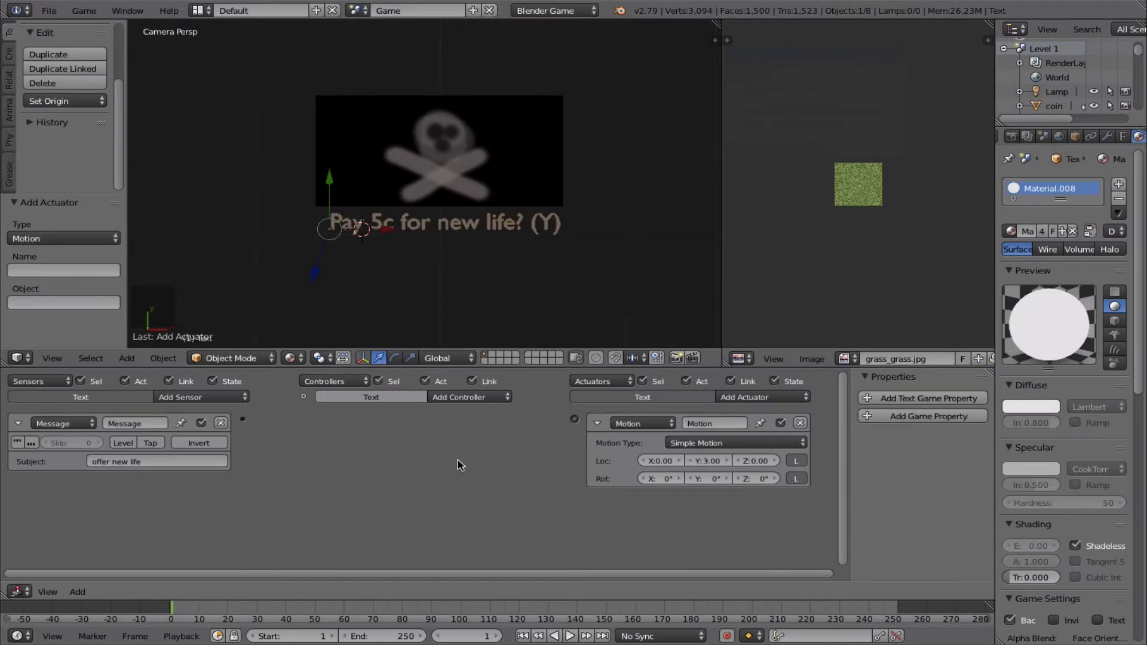
- Link the "offer new life" Message sensor to the Motion actuator and name the actuator "show"
drag(244, 419, 574, 419)
click(698, 424)
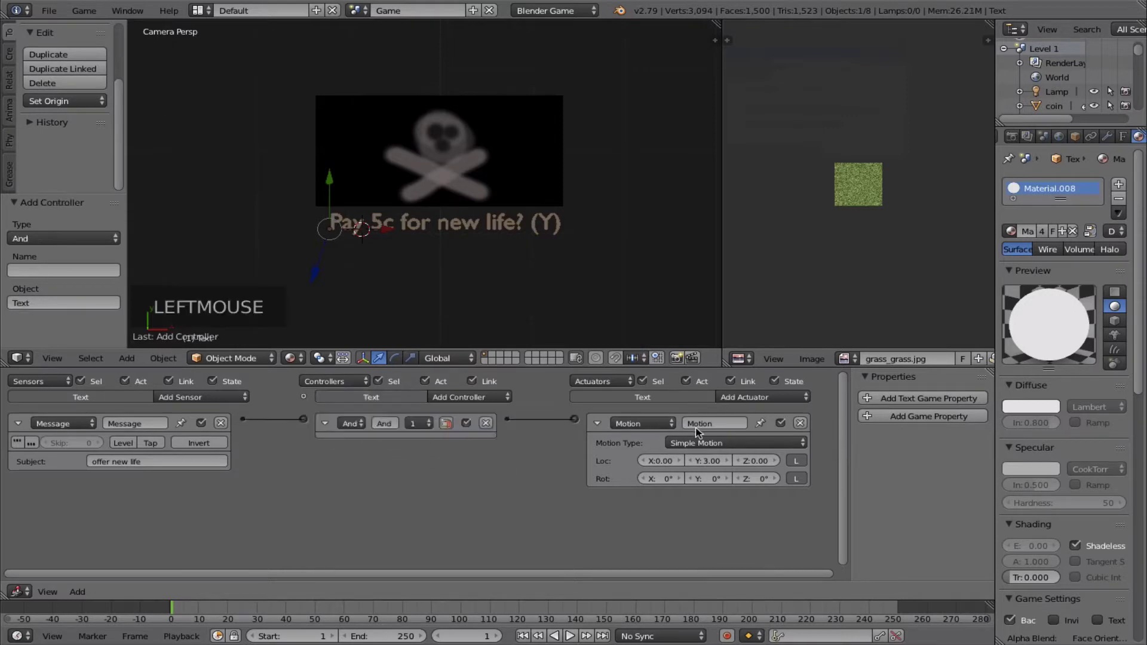
text(show)
key(Return)
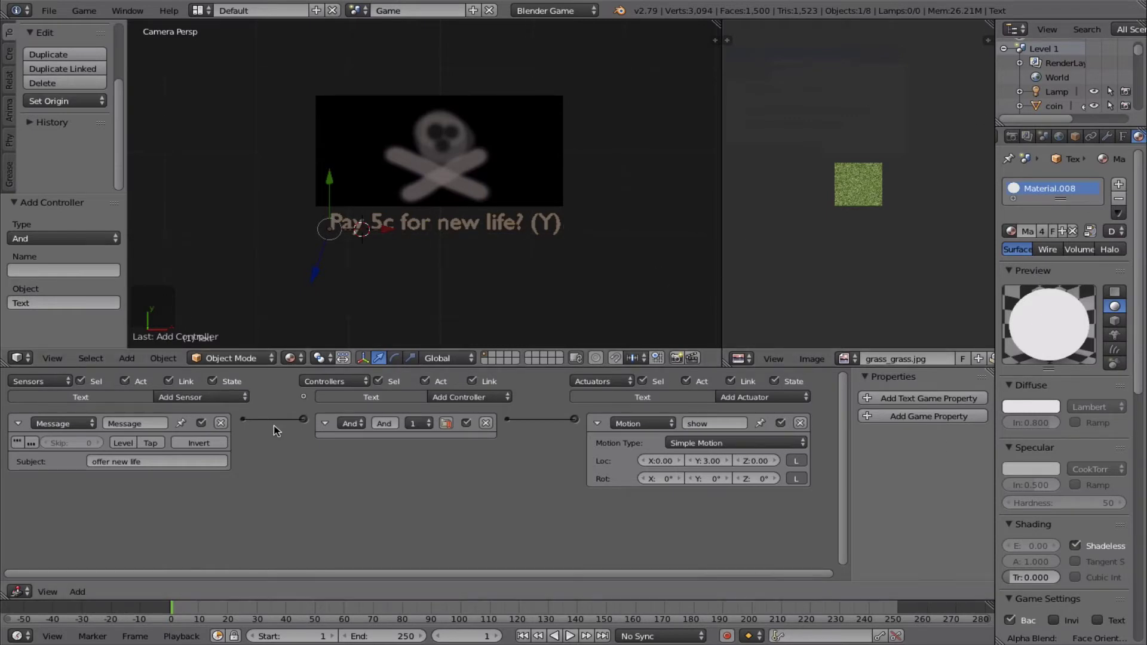
- Add a Keyboard sensor named "y" to the new-life text and assign it the Y key
click(179, 397)
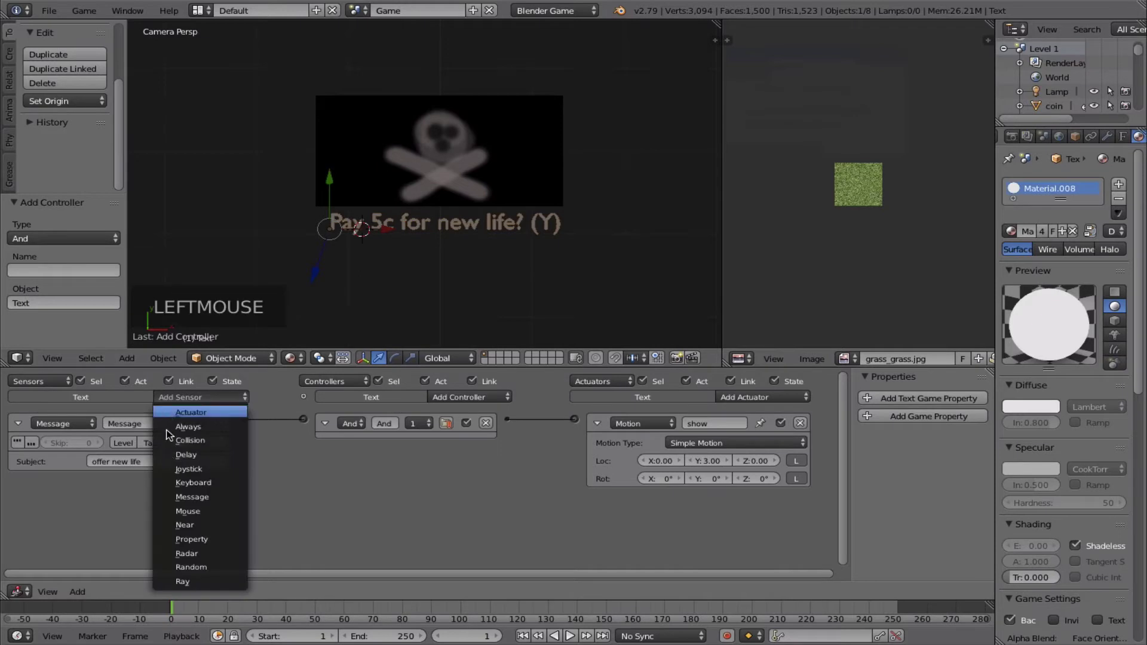
click(190, 483)
double_click(128, 485)
text(y)
key(Return)
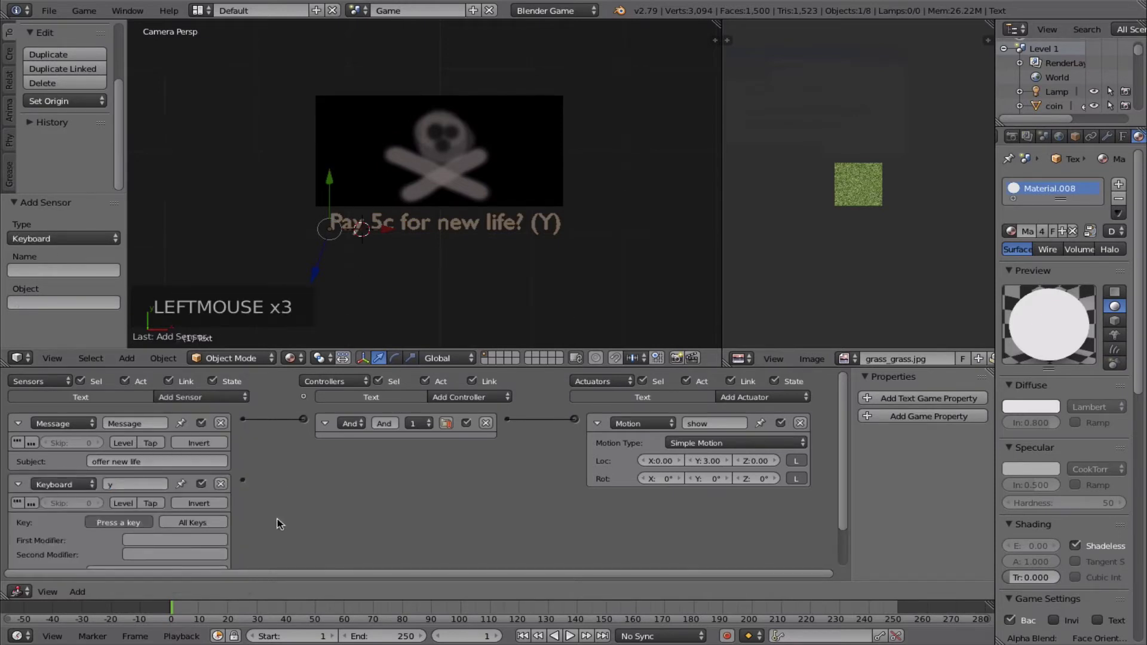
key(y)
scroll(278, 518, down, 3)
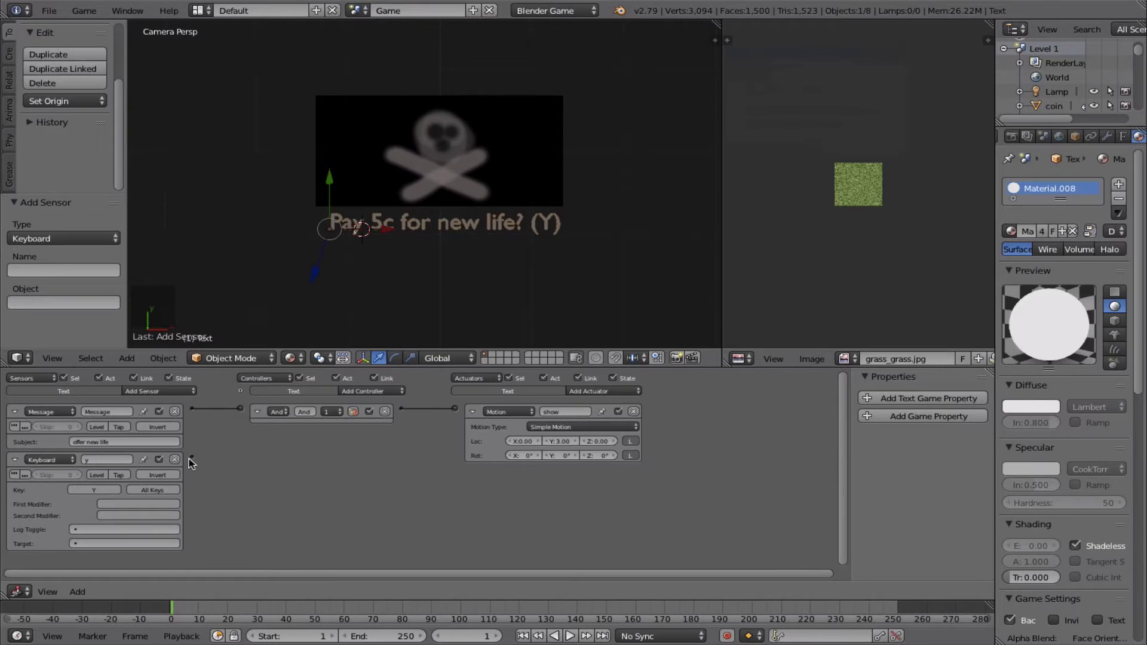
- Set the "y" Keyboard sensor to Tap and link it to a new Message actuator with subject "buy new life"
click(117, 474)
click(603, 392)
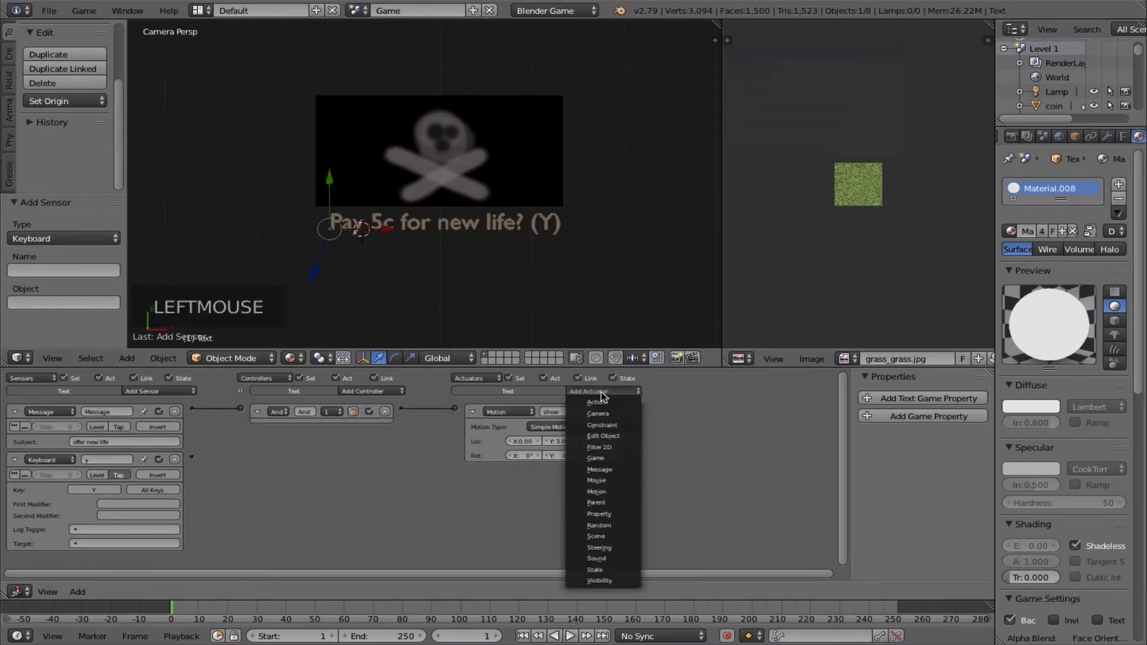
click(599, 470)
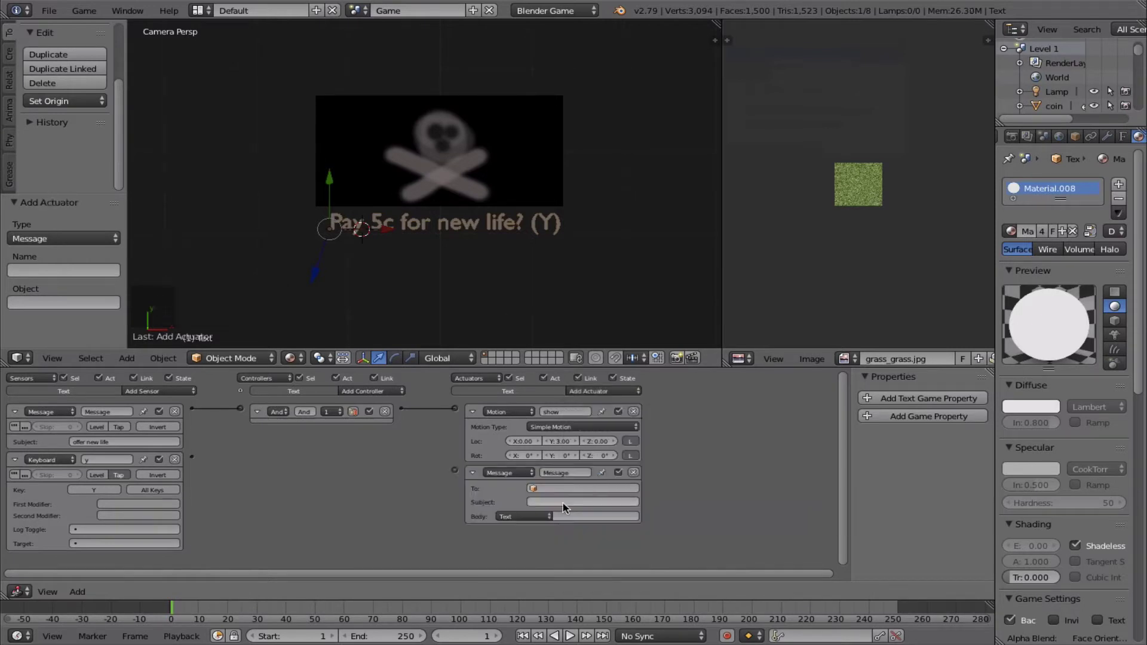
click(560, 502)
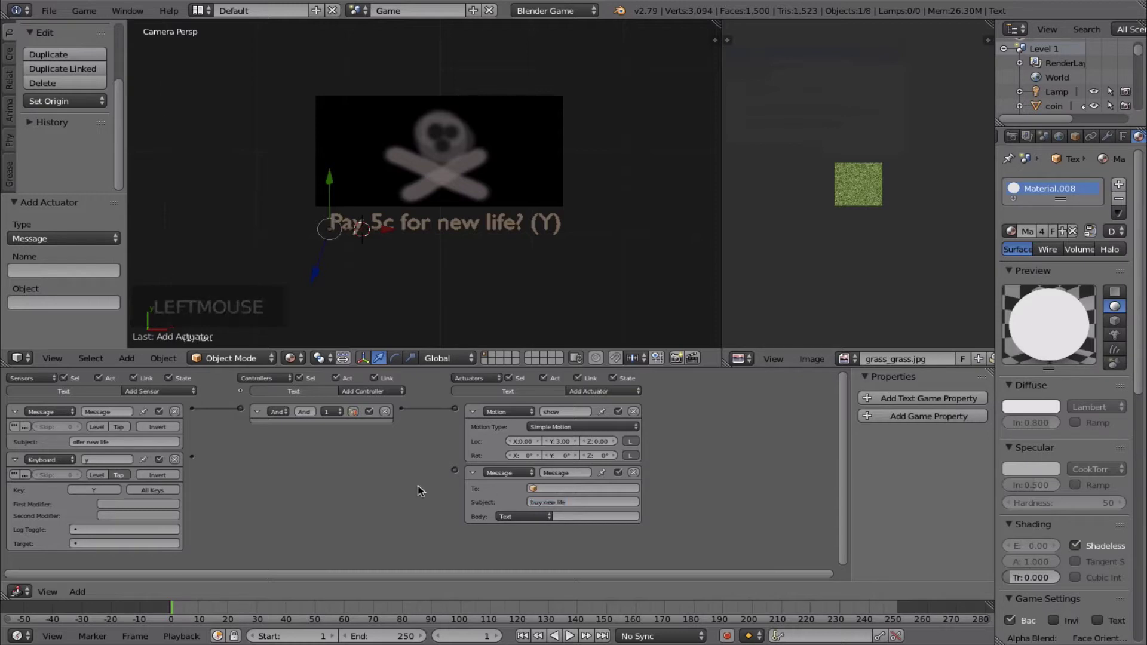
key(Return)
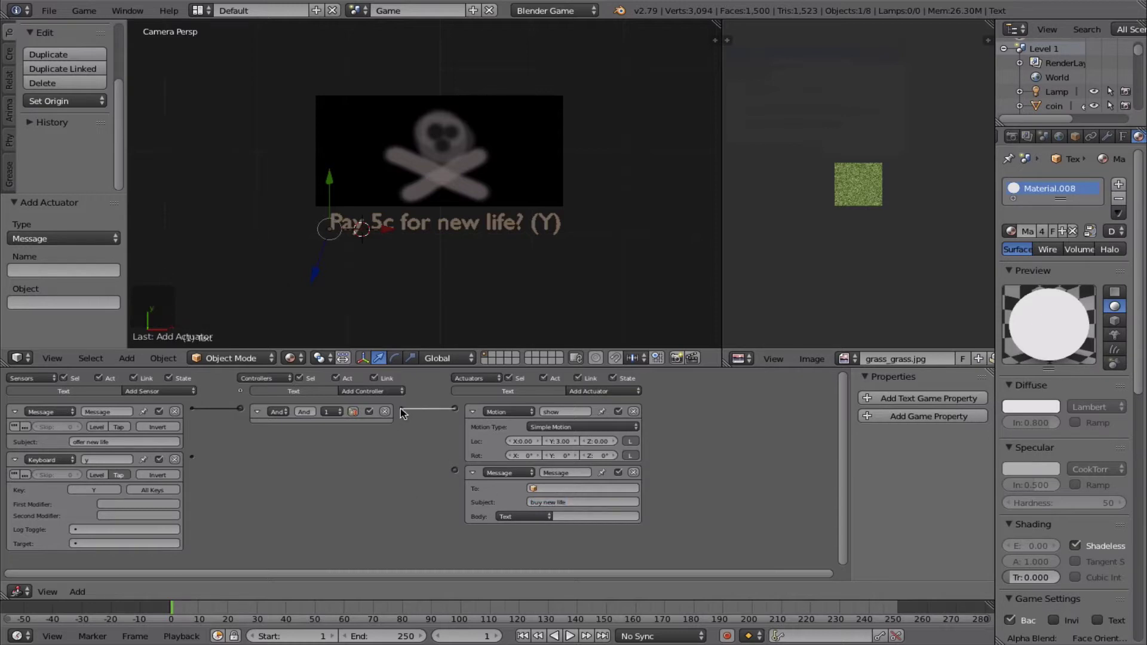
drag(192, 459, 453, 468)
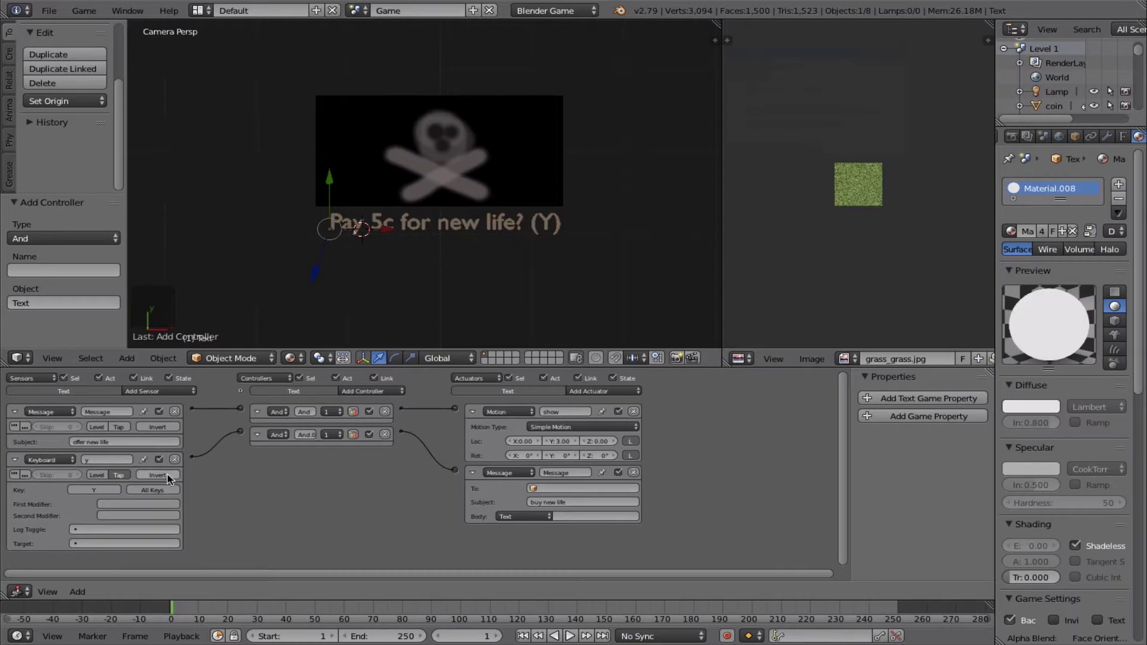
click(16, 460)
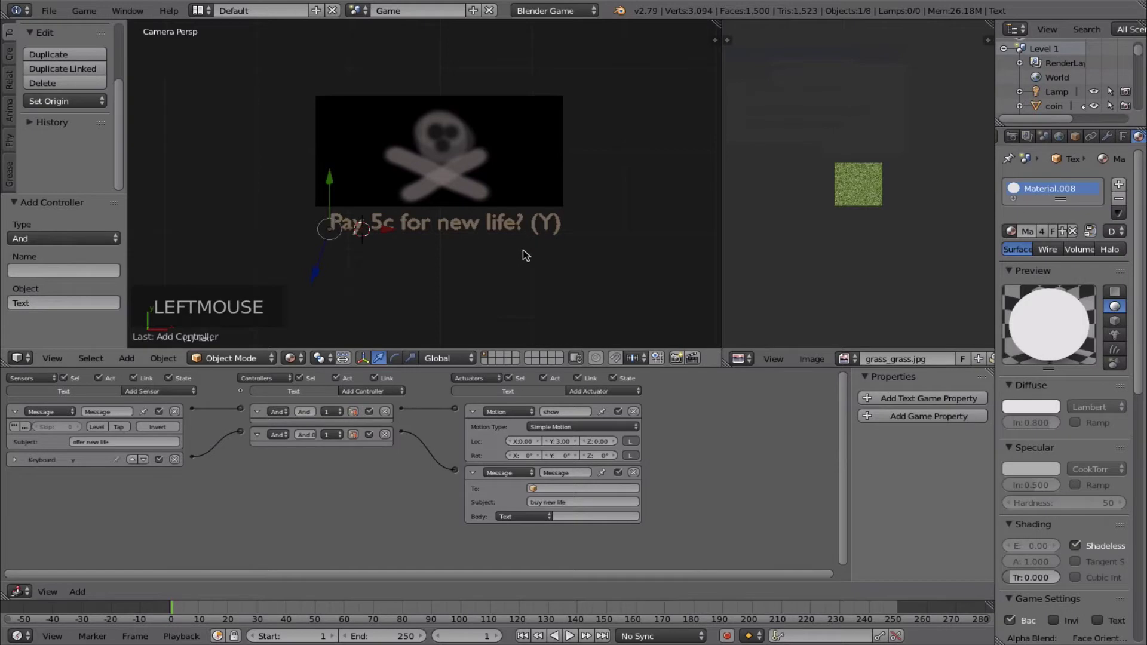
- Add a second Motion actuator named "hide" to the new-life text
click(595, 396)
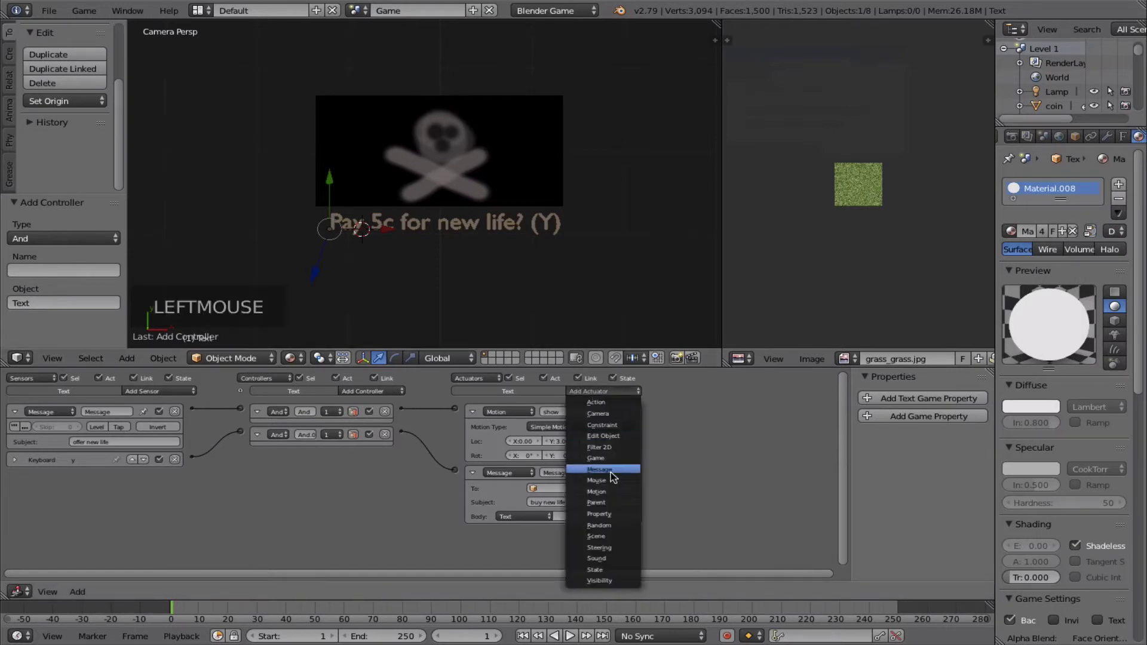
click(598, 492)
click(557, 533)
text(hide)
key(Return)
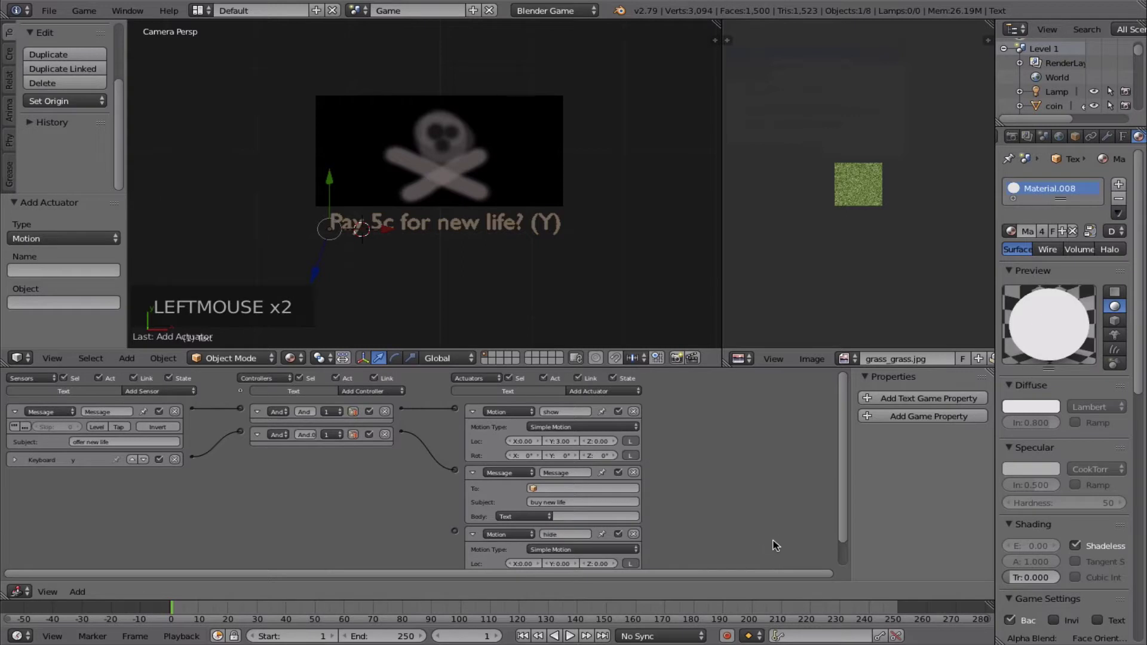
- Set the "hide" actuator's Y location to -3.00 and link it to the controller of the "y" Keyboard sensor
click(560, 563)
text(3)
key(Return)
click(404, 432)
drag(404, 433, 458, 534)
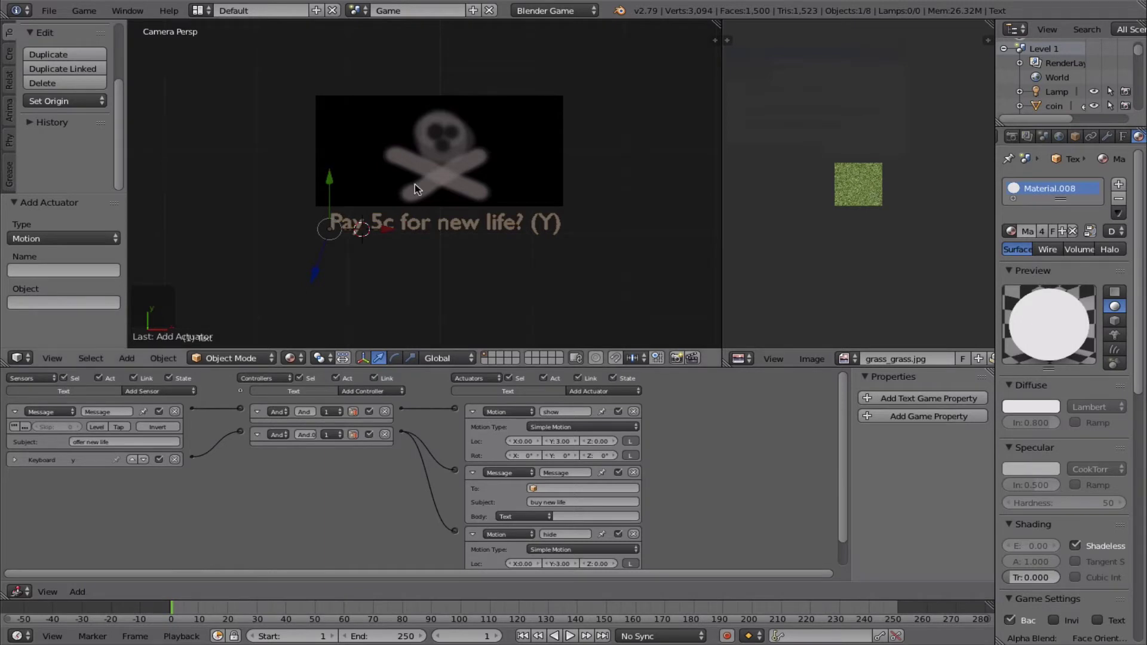
- Add a Message sensor with subject "buy new life" to the Death skull plane
right_click(398, 119)
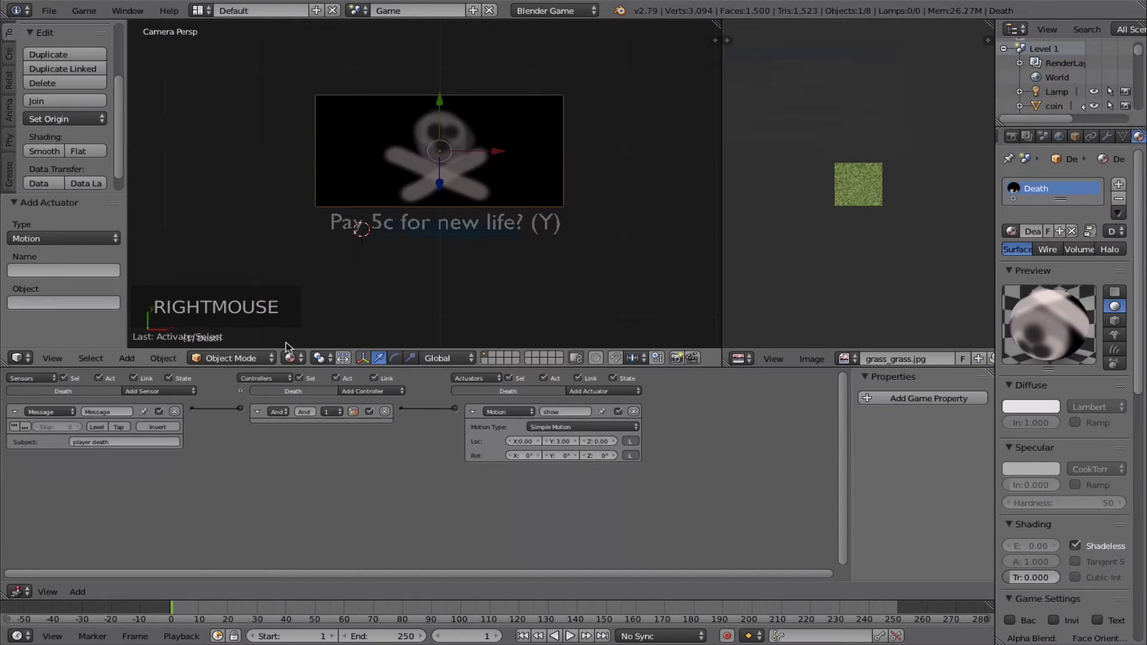
click(167, 391)
click(168, 470)
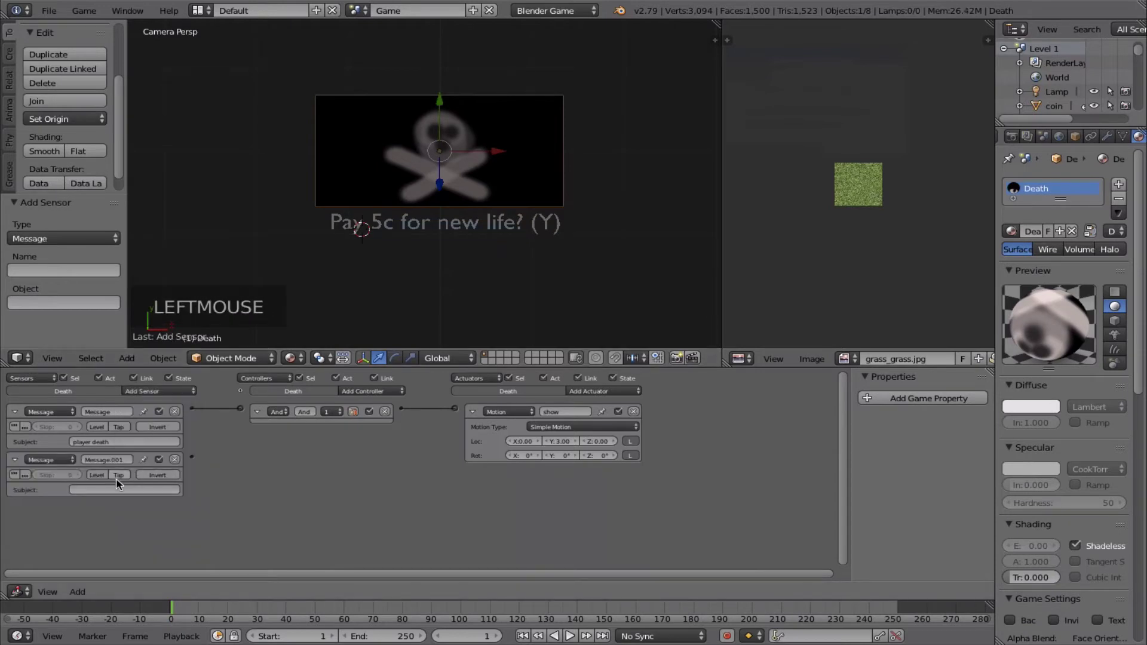
double_click(117, 489)
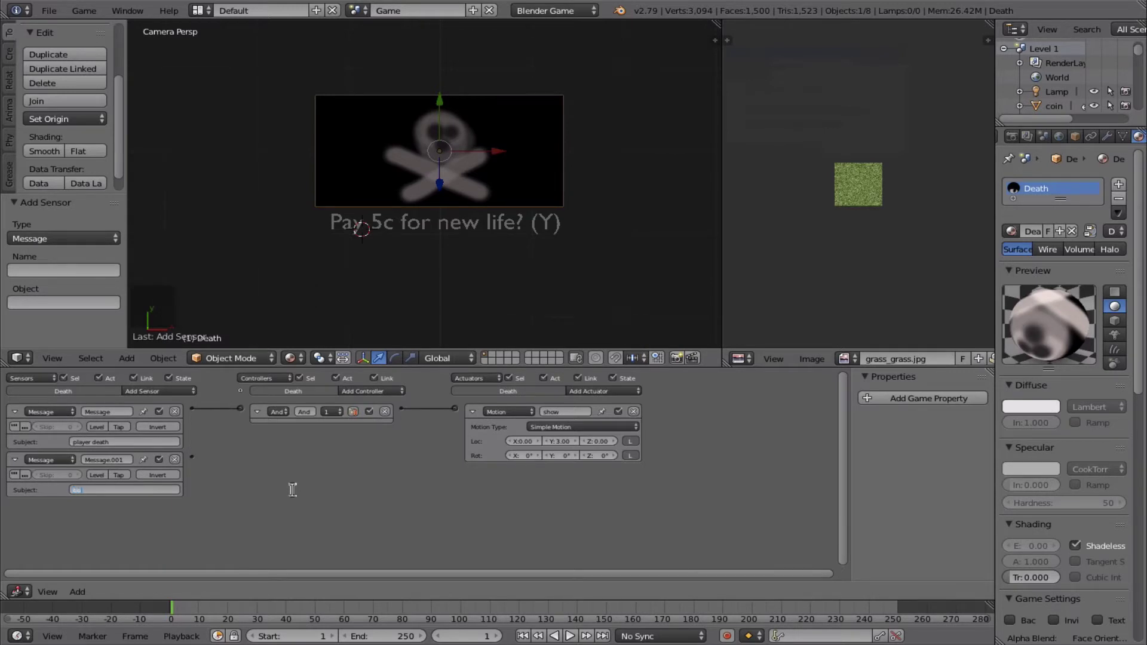
key(Return)
- Add a Motion actuator named "hide" with a Y location of -3.00 to the Death plane and link the "buy new life" sensor to it
scroll(210, 515, up, 3)
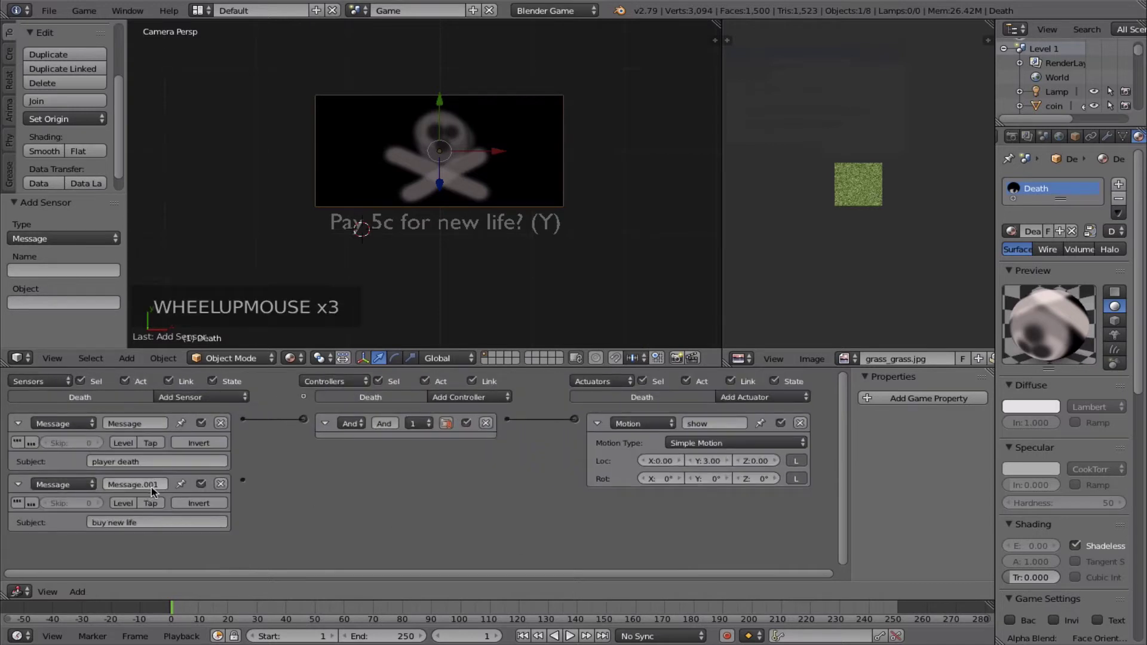
click(729, 399)
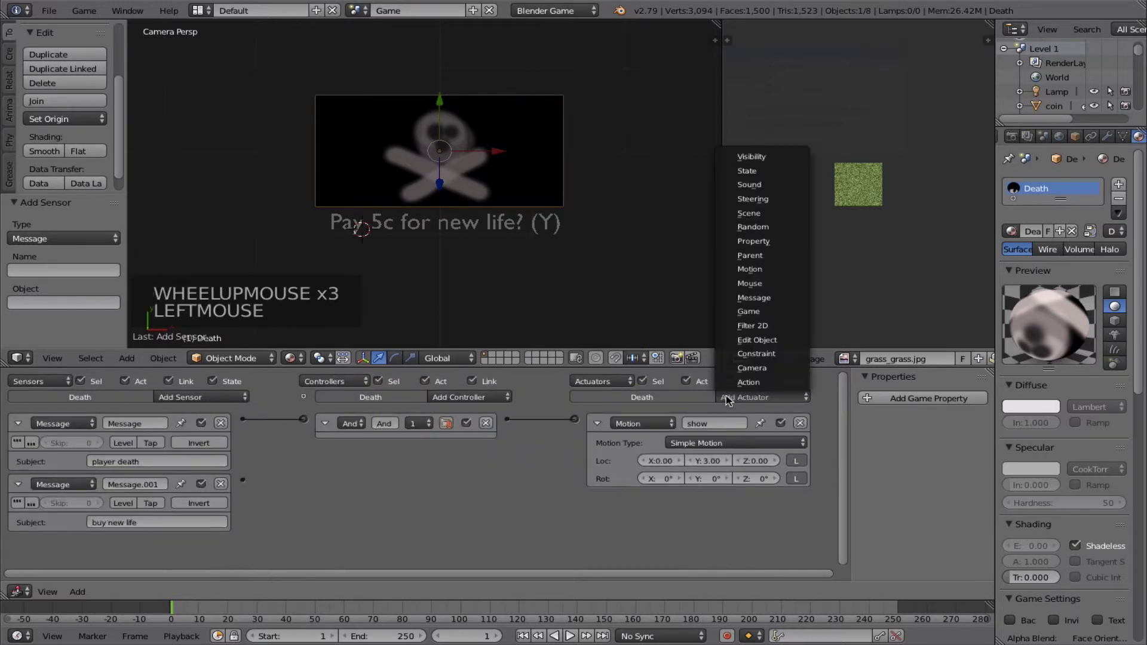
click(751, 270)
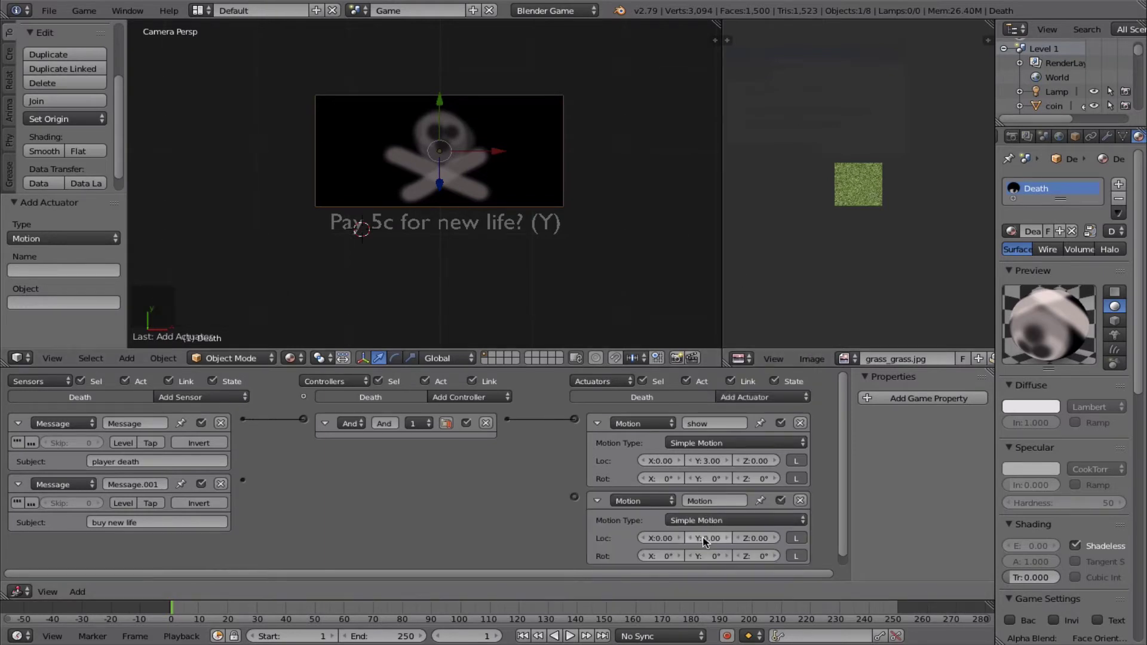
click(706, 540)
key(Return)
click(699, 500)
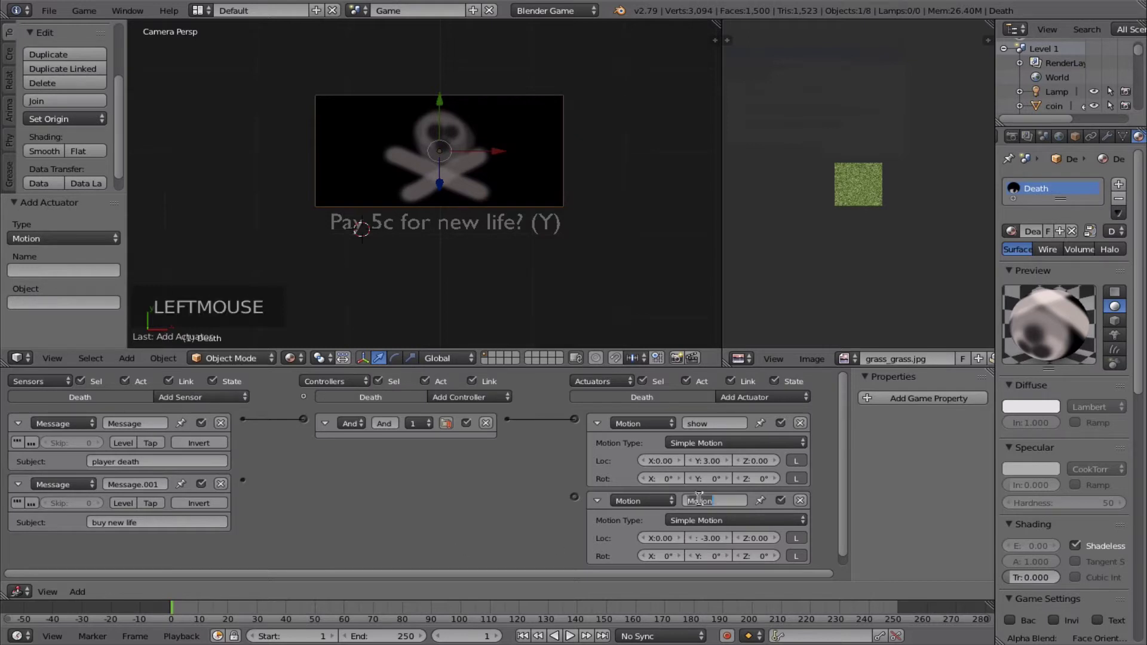
text(hide)
key(Return)
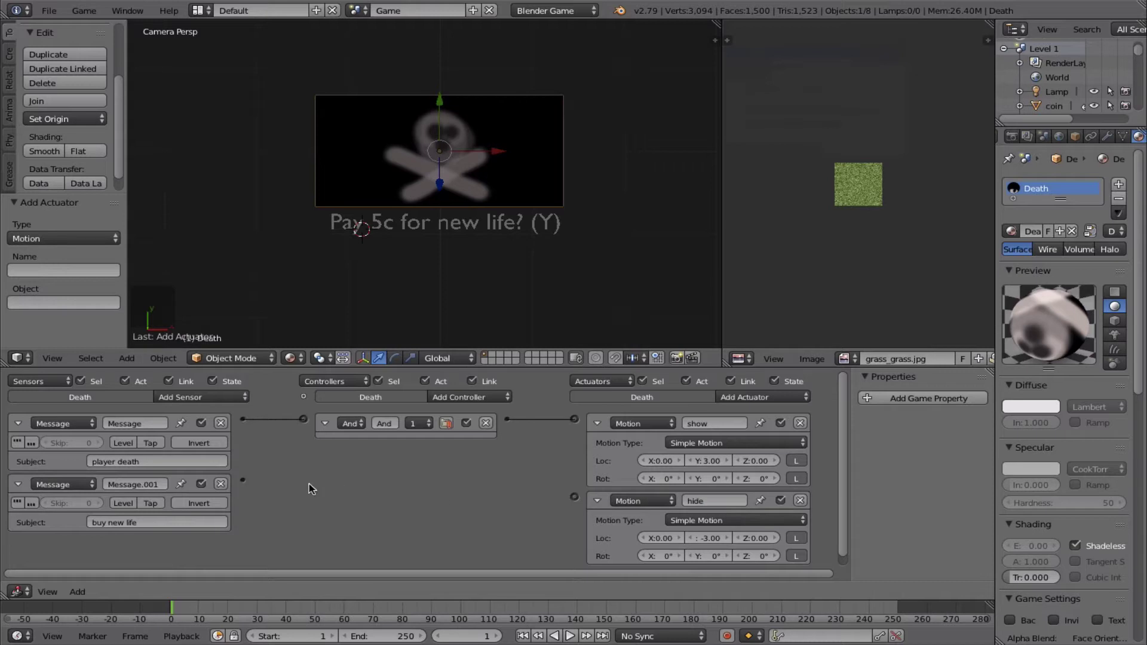
drag(242, 481, 574, 497)
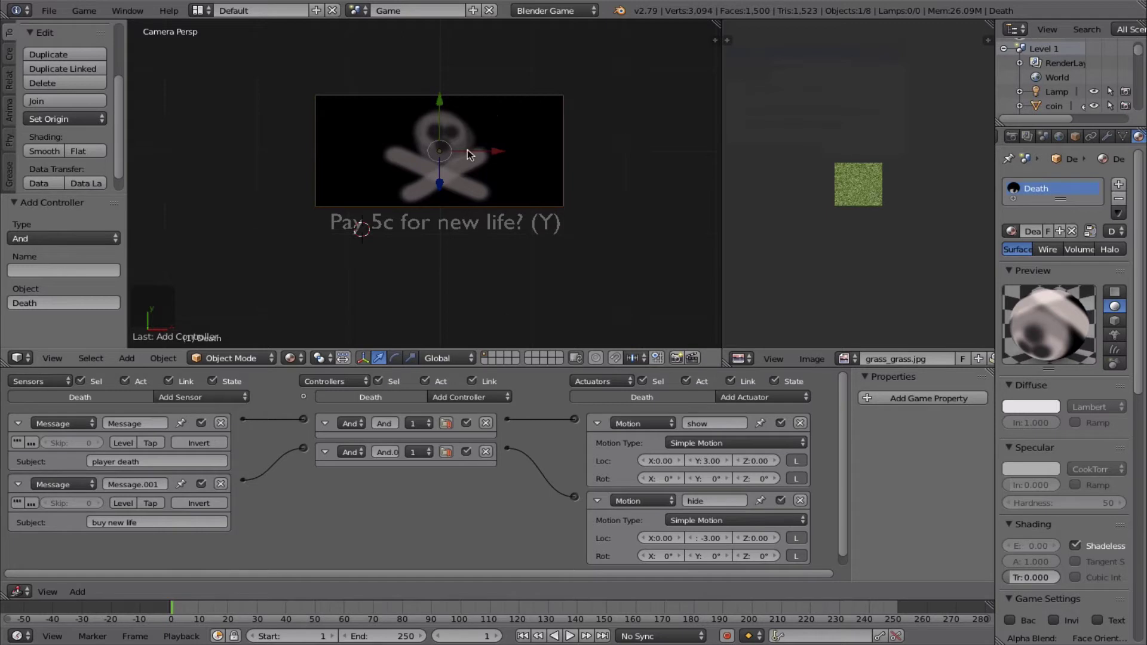
- Run the game from the overlay camera view and move the player through the coins into the fire, and end the test
scroll(462, 182, down, 2)
shift+middle_drag(456, 84, 458, 236)
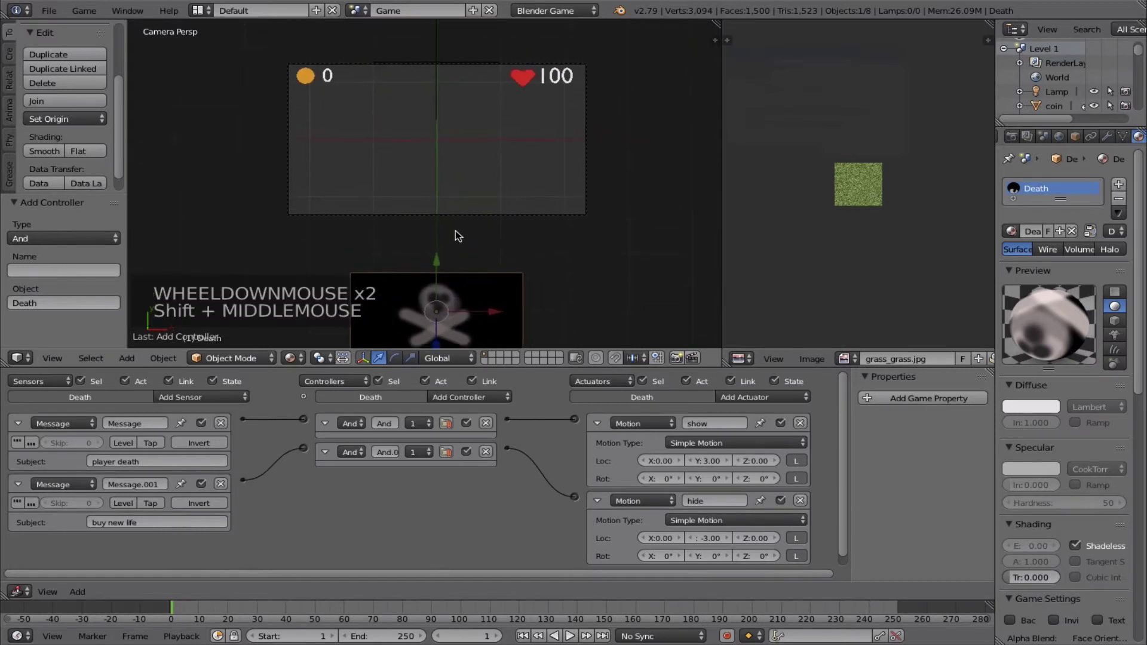
scroll(458, 159, up, 1)
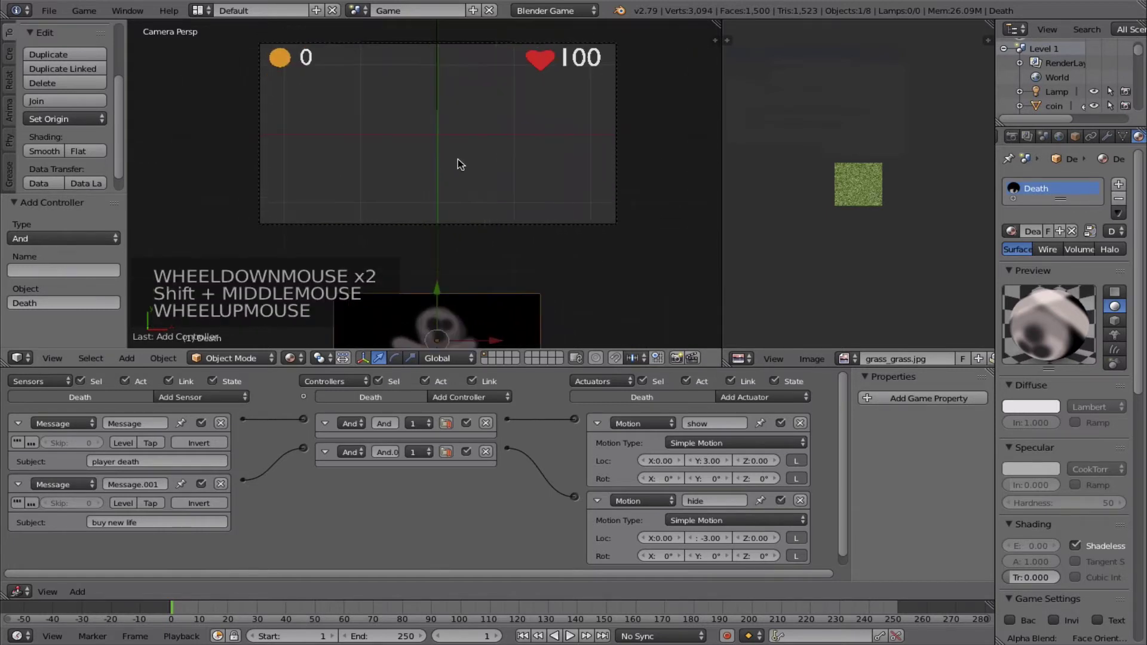
shift+middle_drag(458, 159, 454, 210)
key(p)
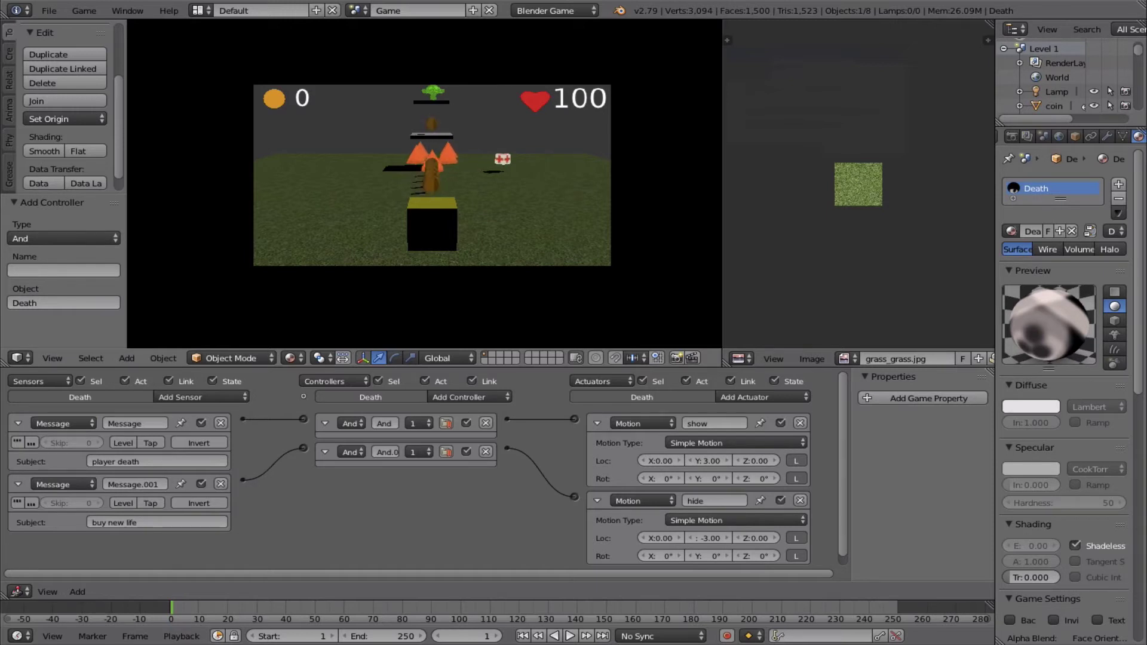
key(Up)
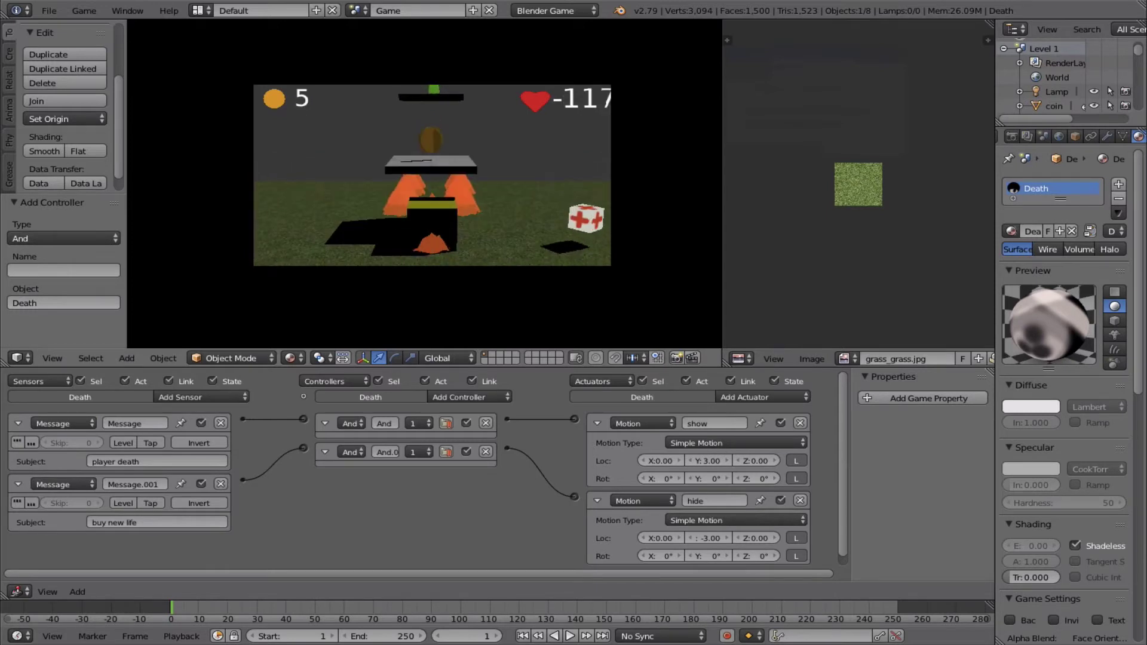
key(Escape)
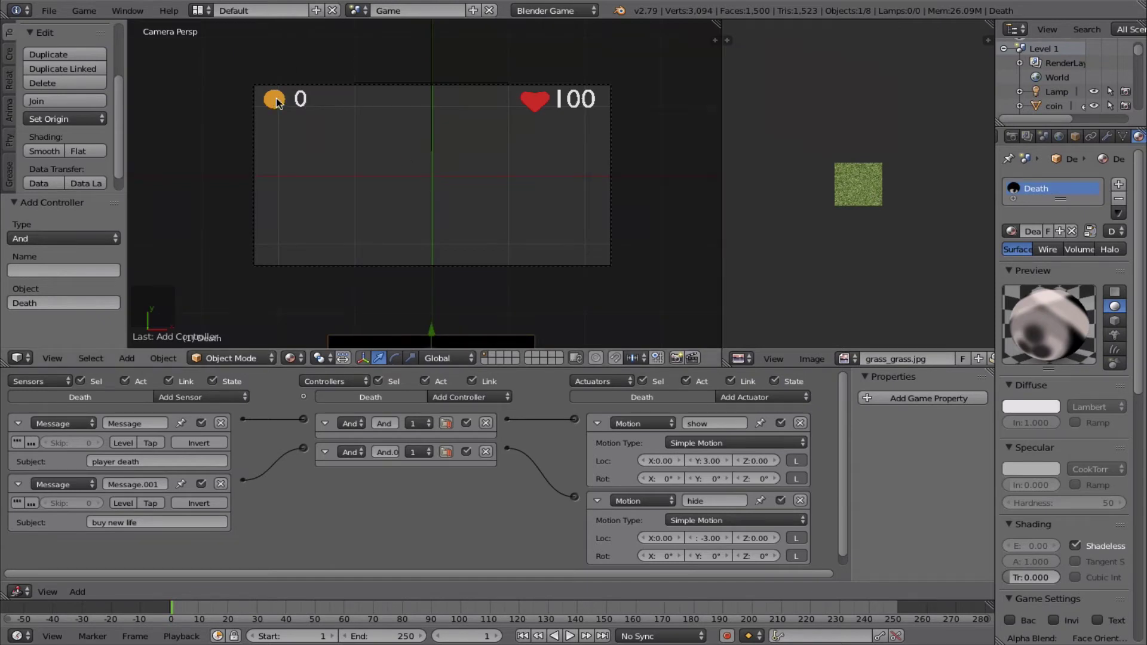
- Enlarge the logic editor and add a Message sensor with subject "buy new life" to the coin score text
right_click(298, 103)
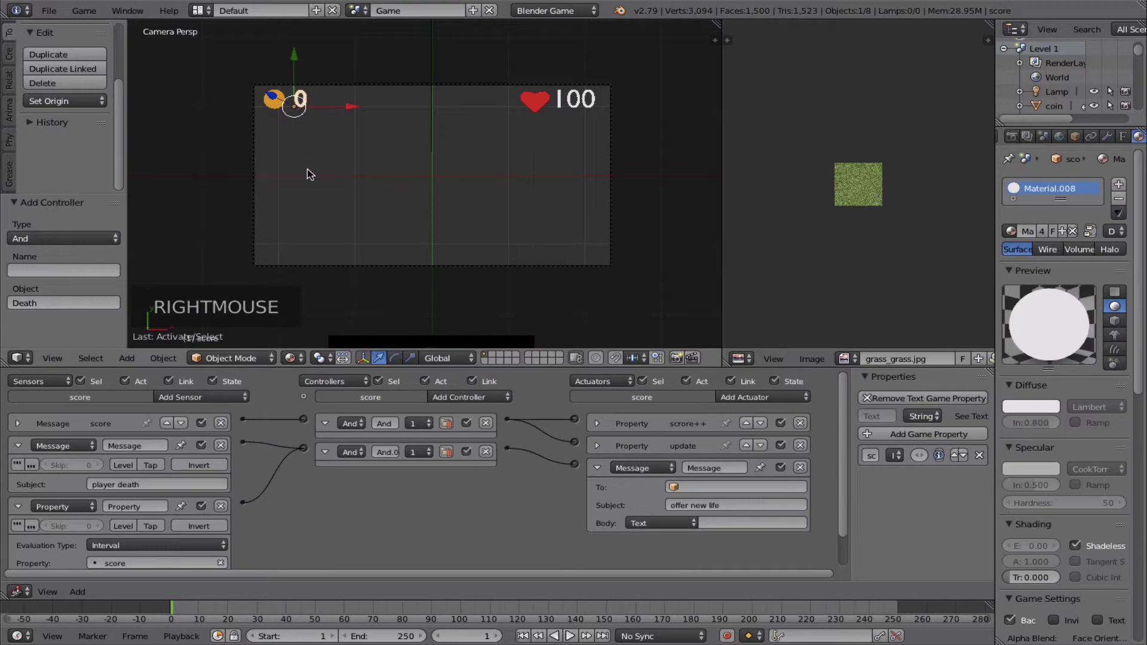
click(257, 349)
drag(257, 349, 254, 270)
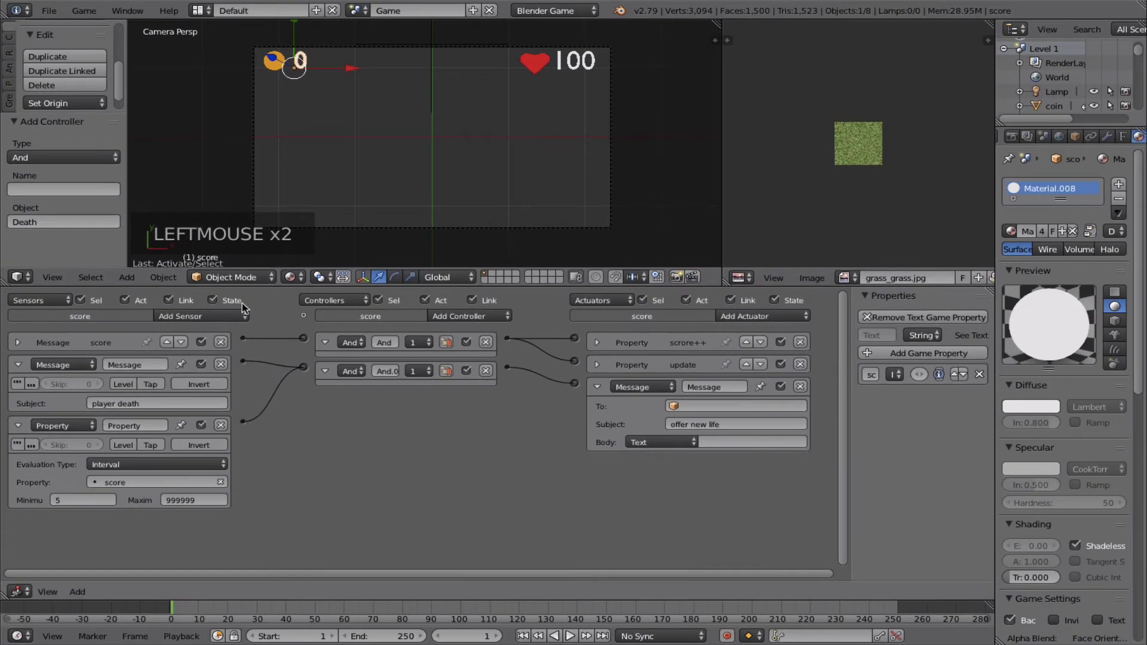
click(177, 321)
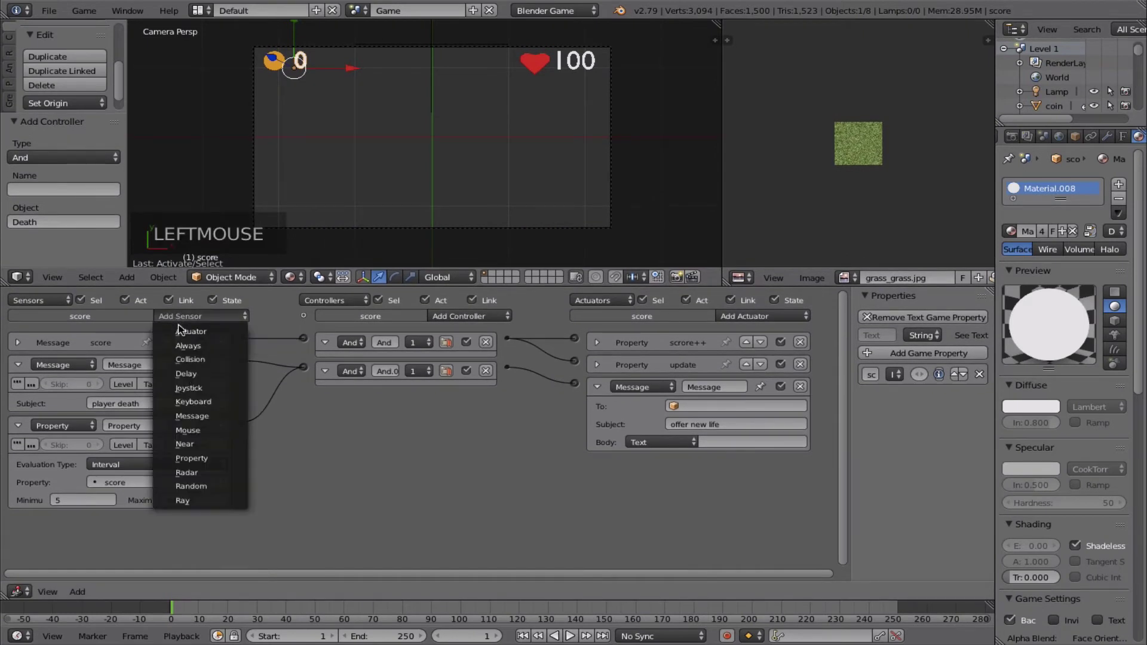
click(193, 414)
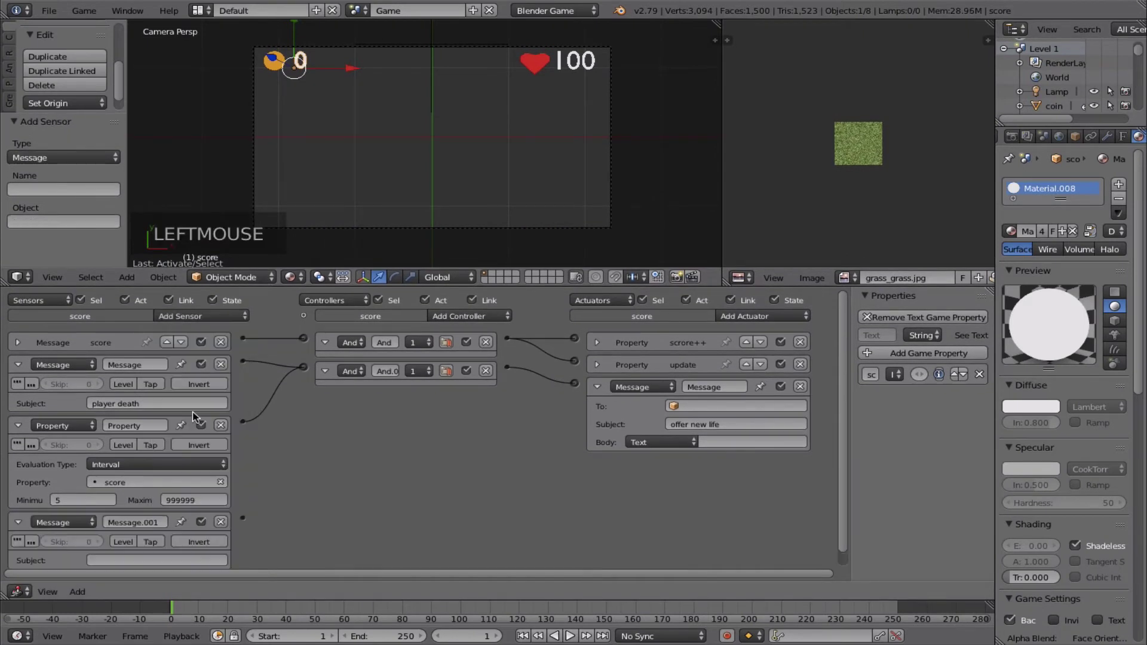
double_click(138, 562)
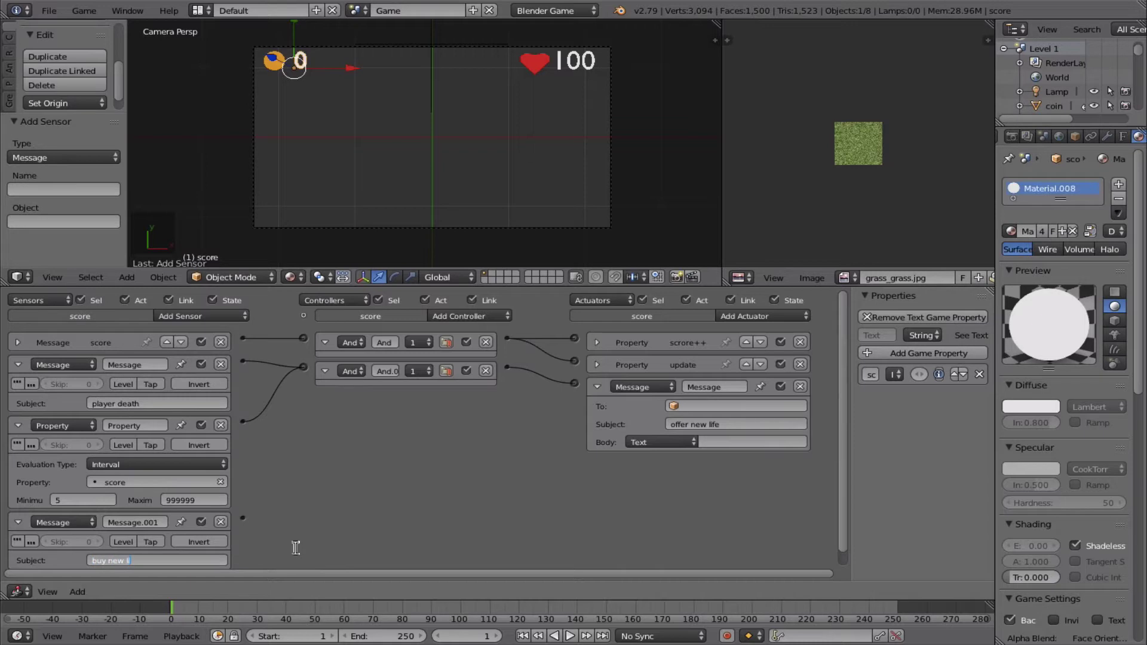
key(Return)
- Add a Property actuator that adds -5 to the score property and link the "buy new life" Message sensor to it
click(739, 317)
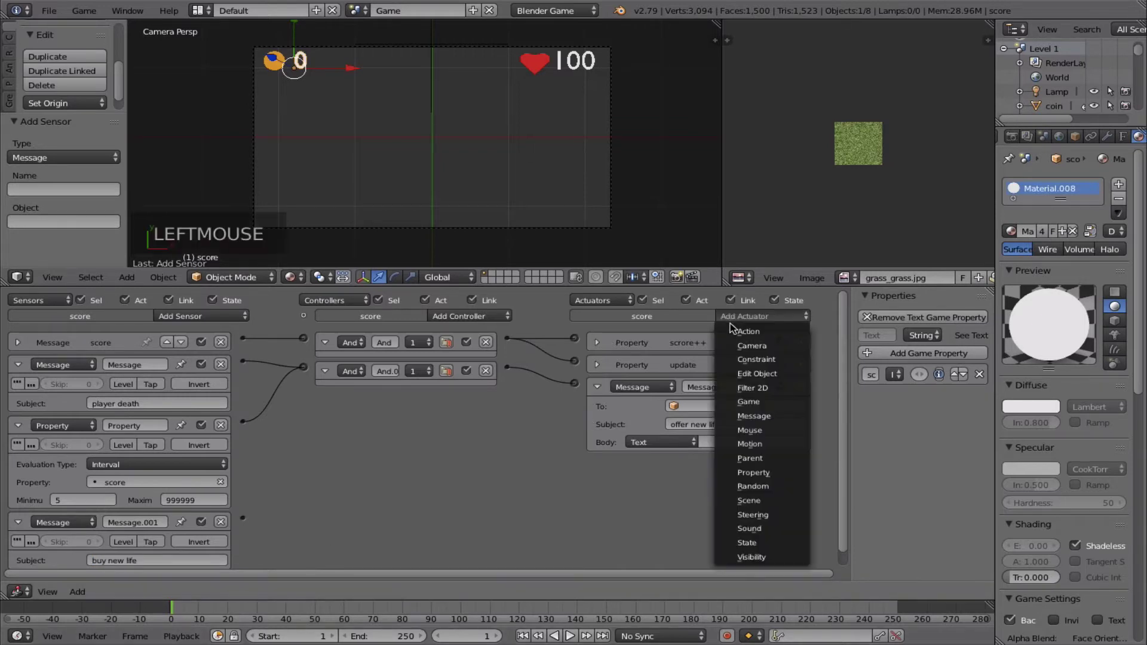
click(753, 473)
click(693, 484)
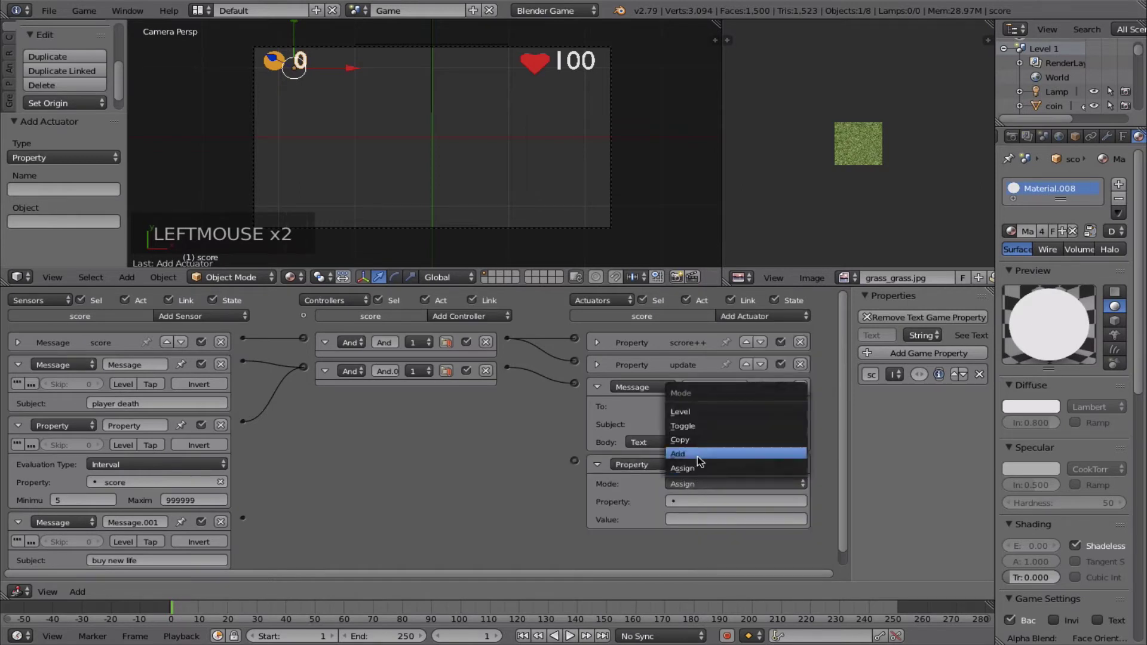
click(678, 454)
click(693, 502)
click(693, 520)
click(695, 517)
key(Return)
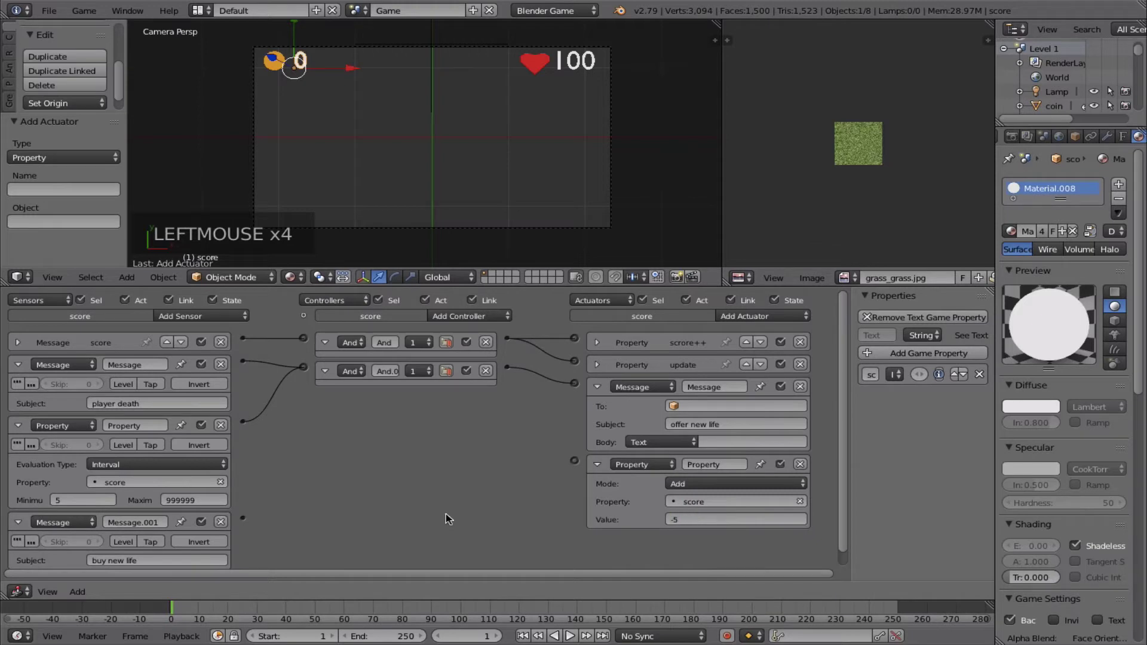
drag(243, 518, 574, 460)
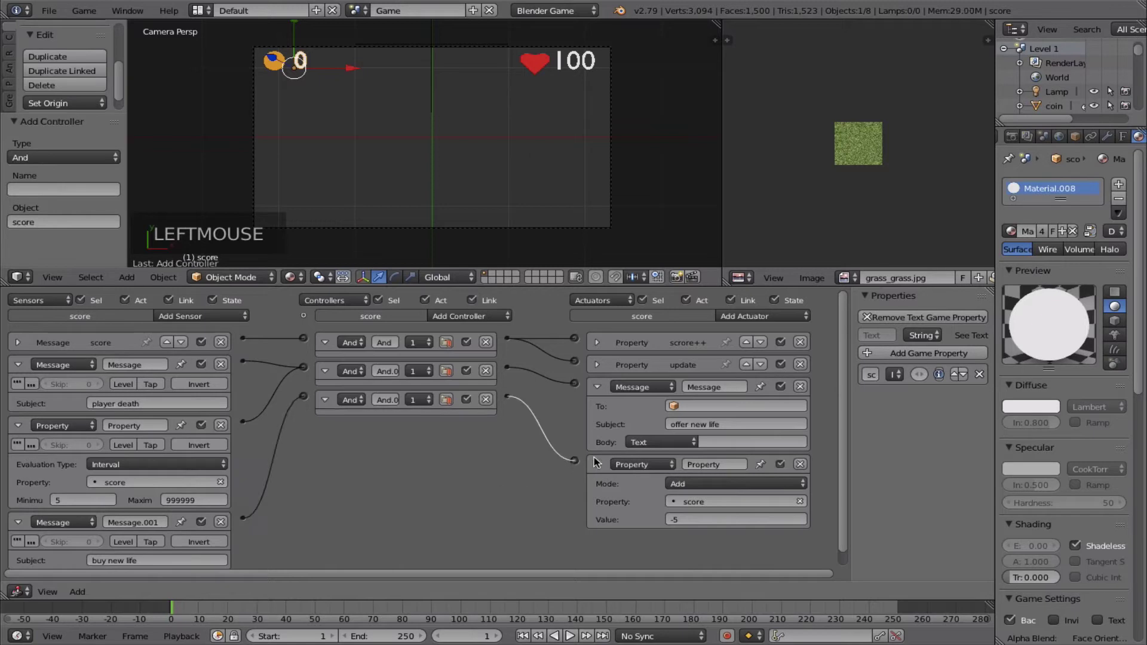
- Name the Property actuator that subtracts 5 from the score "score-=5"
double_click(715, 463)
text(s)
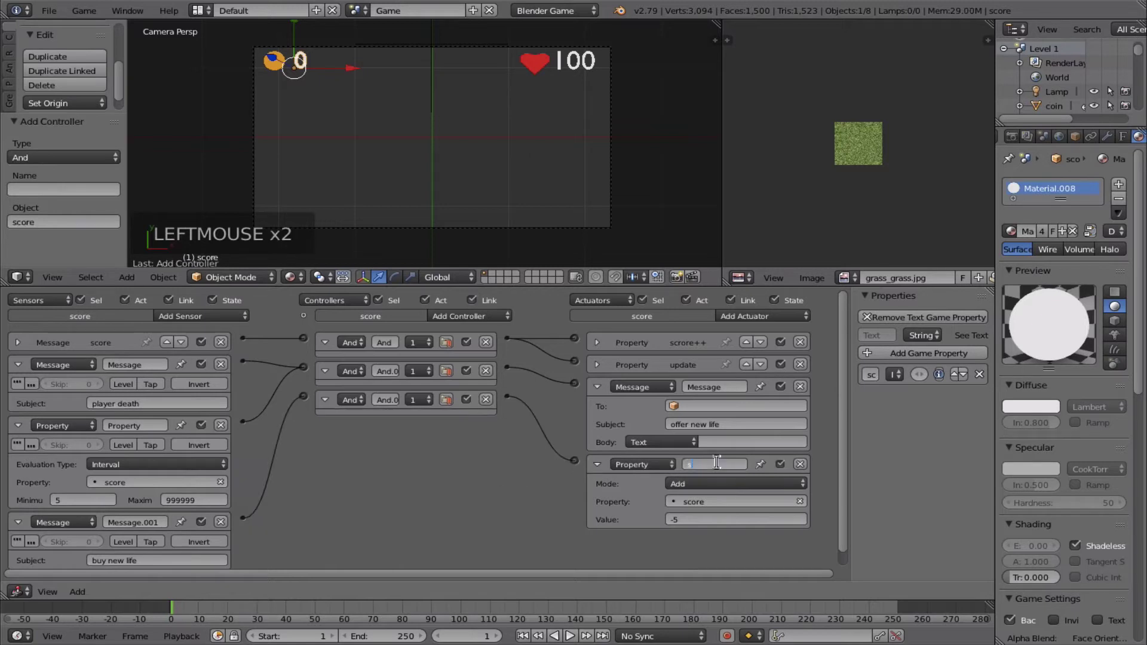
text(co)
key(BackSpace)
key(BackSpace)
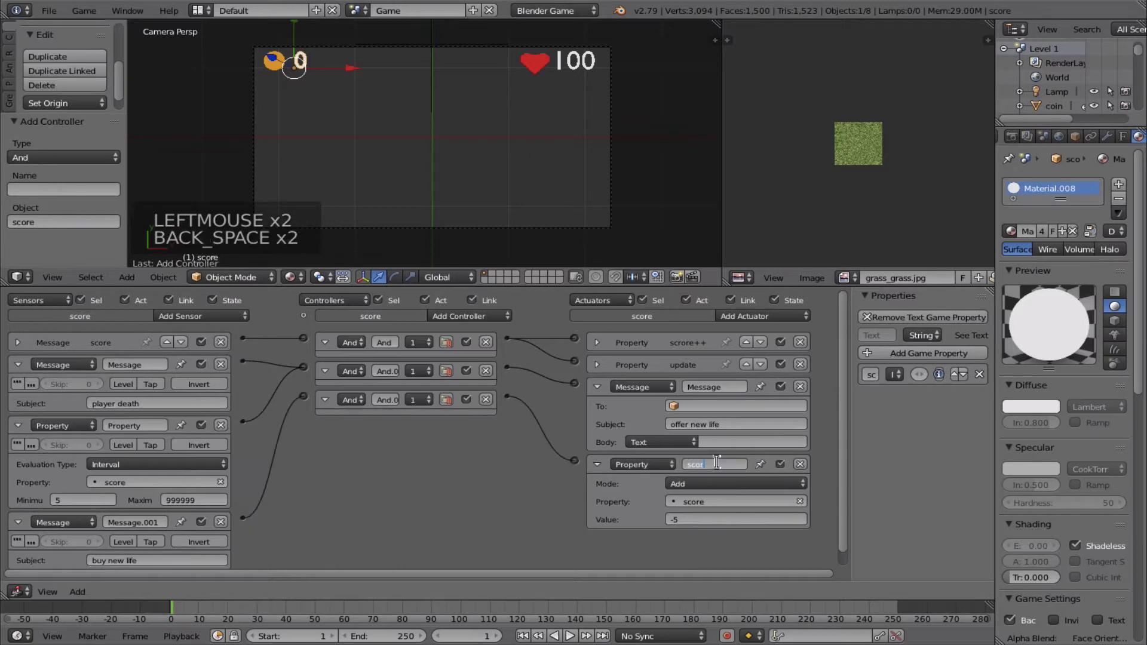
text(re-=5)
key(Return)
- Name the Message actuator "offer new life" and collapse it together with the "score-=5" actuator
click(708, 387)
text(offer new life)
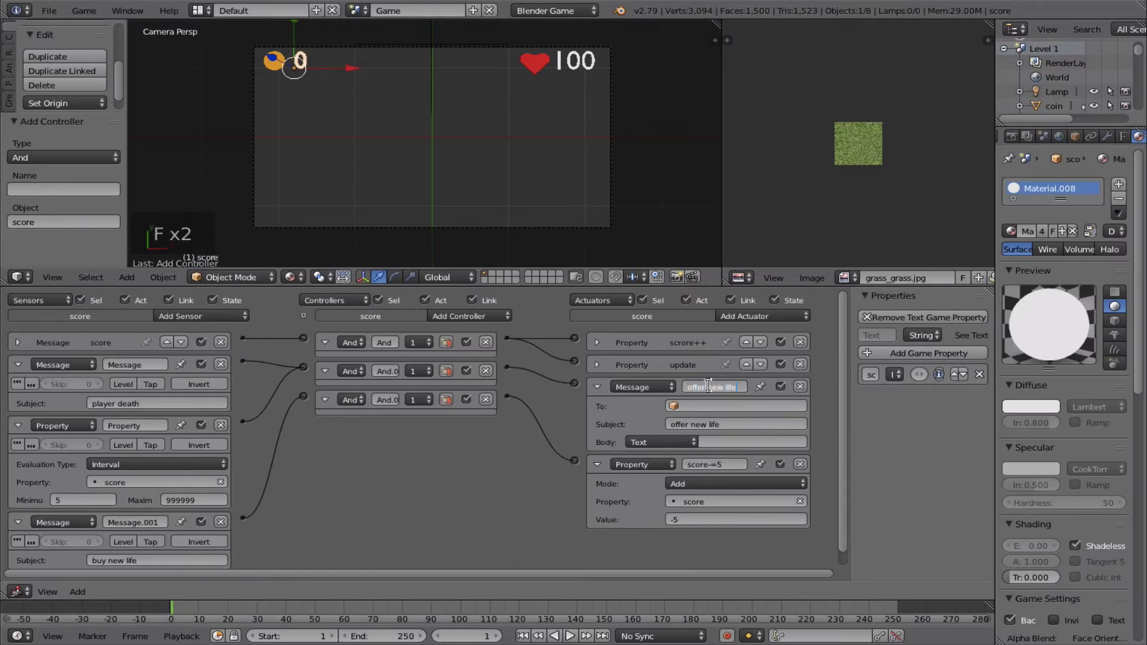
click(598, 387)
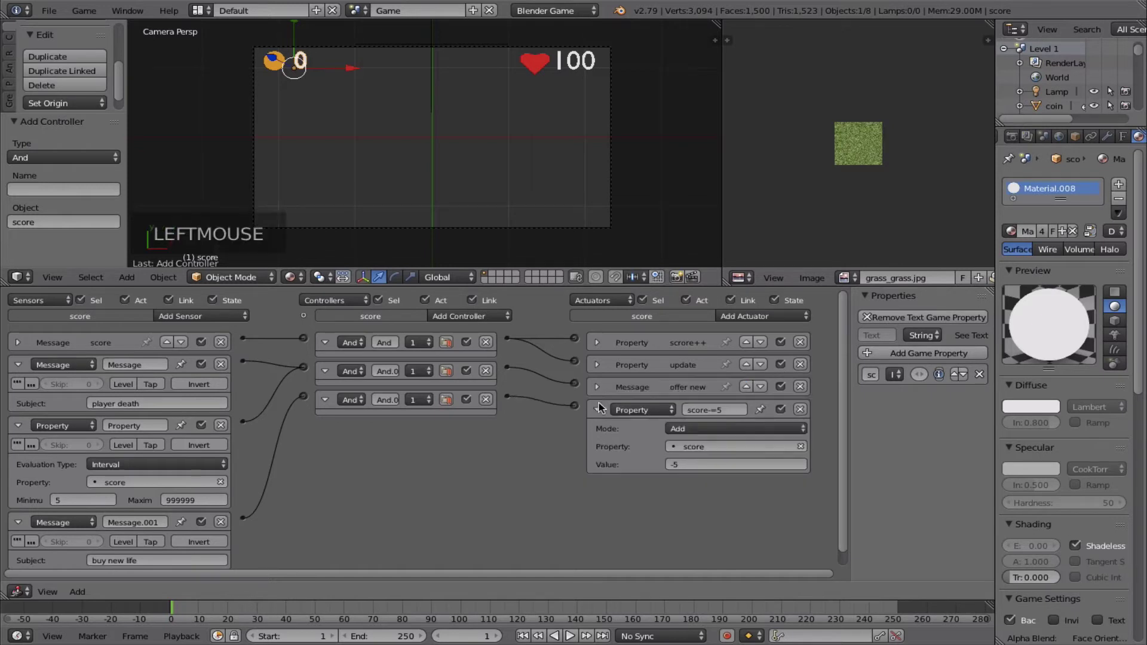
click(597, 409)
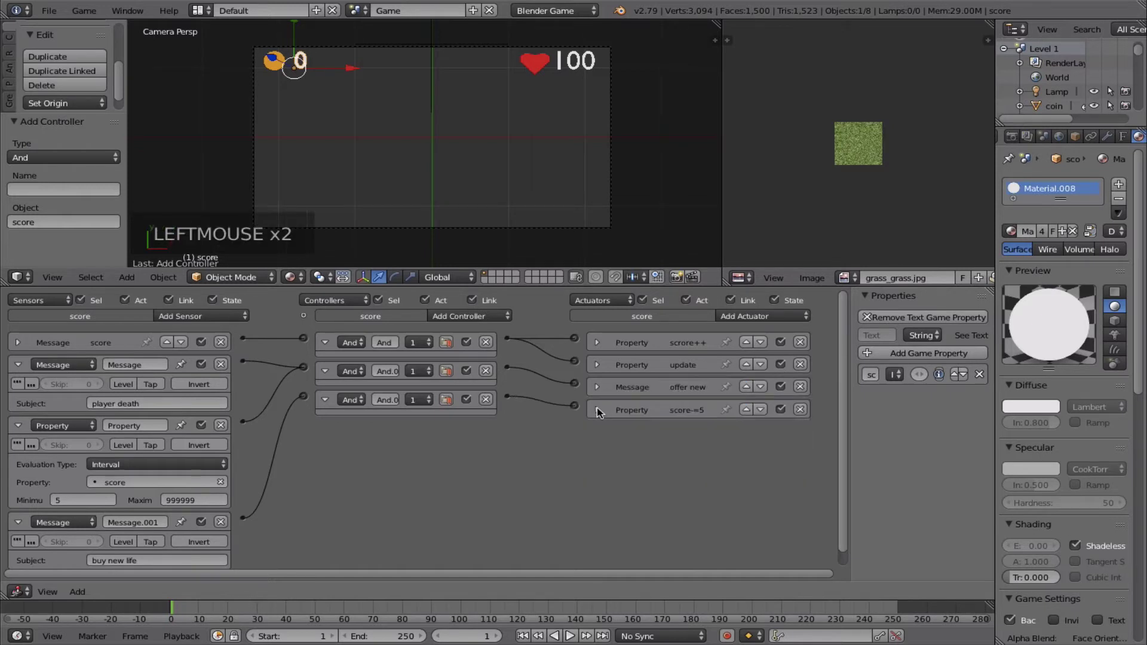
- Name the Property sensor on the score text "score <= 5" and collapse it
click(120, 426)
text(score)
key(KP_Add)
key(BackSpace)
key(BackSpace)
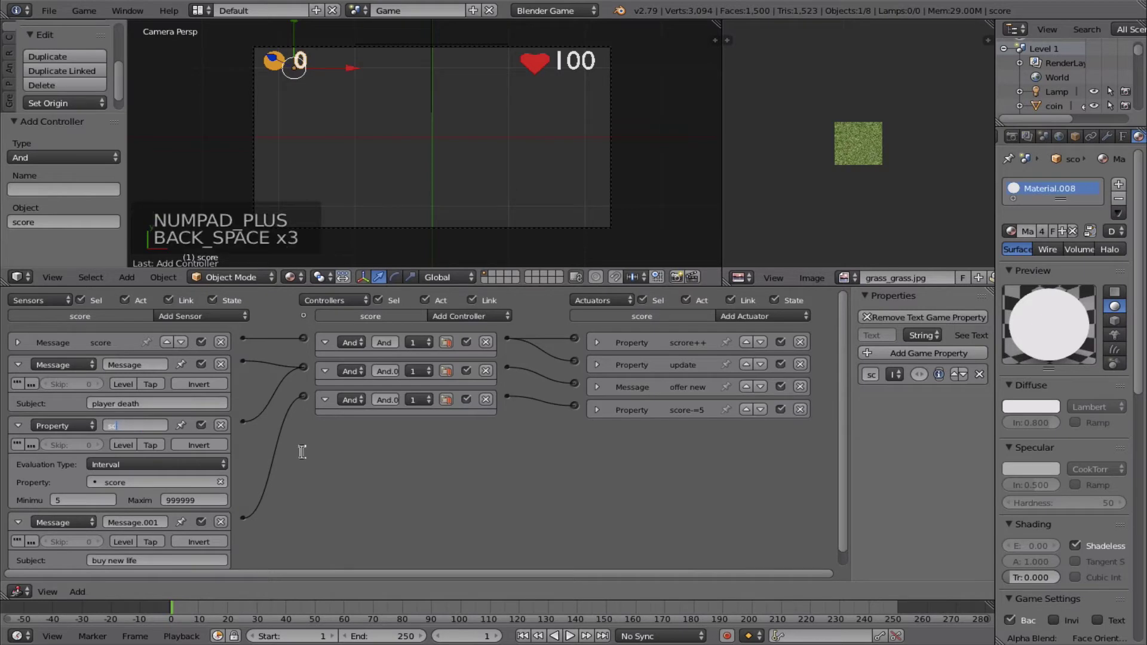
text(<= 5)
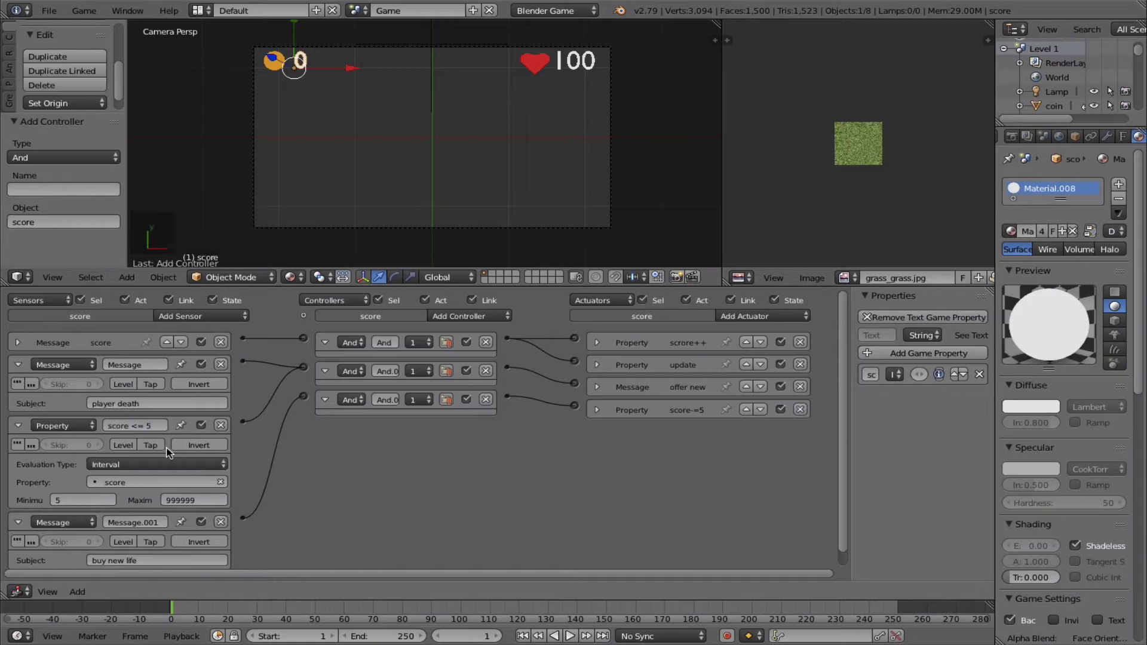
click(18, 425)
- Name the score text's two remaining Message sensors "player death" and "buy new life" to match their subjects, and collapse them
double_click(126, 364)
text(player de...)
click(312, 521)
click(163, 448)
text(buy new life)
click(289, 529)
click(18, 364)
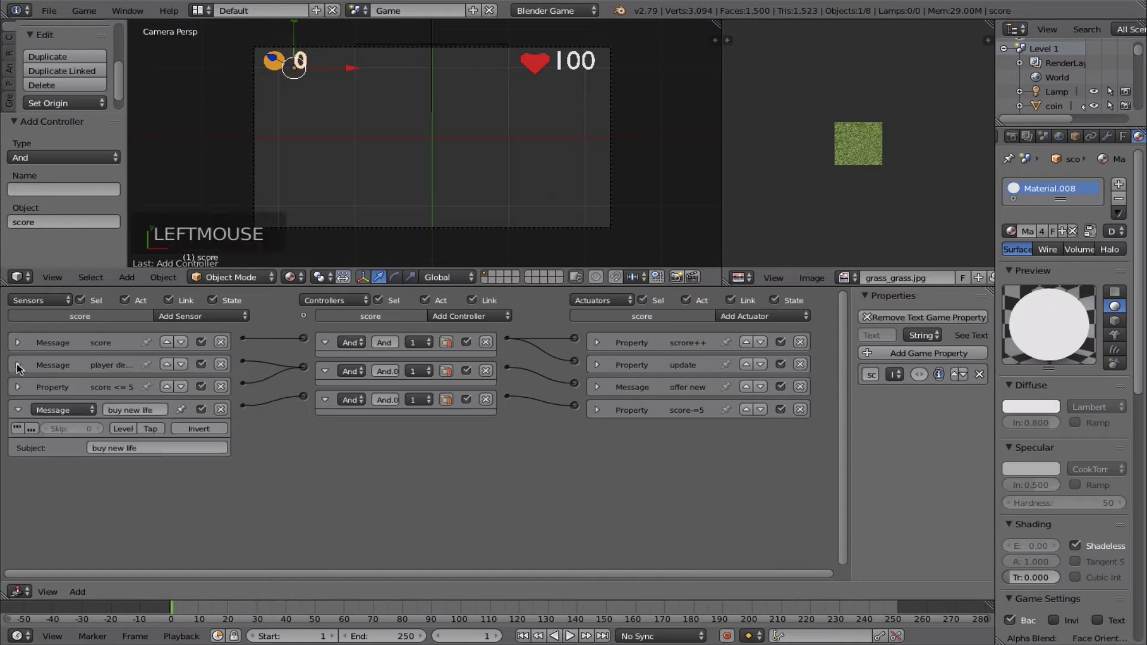
click(18, 409)
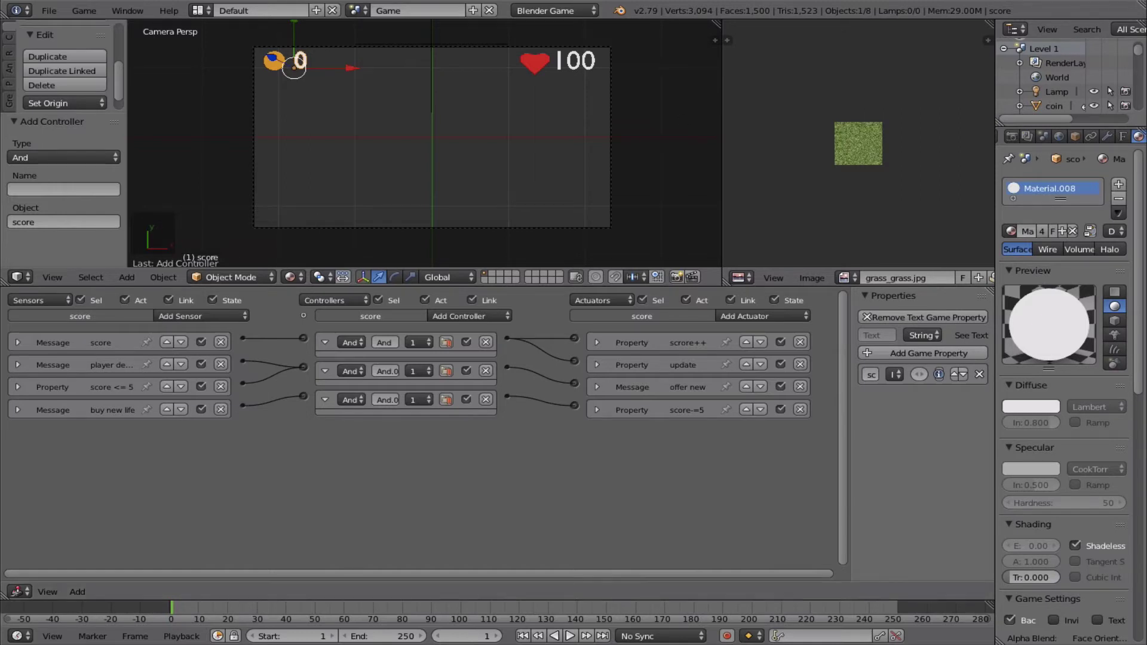
- Link the "buy new life" controller to the "update" actuator as well, and move "update" below "score-=5" in the actuator list
click(596, 410)
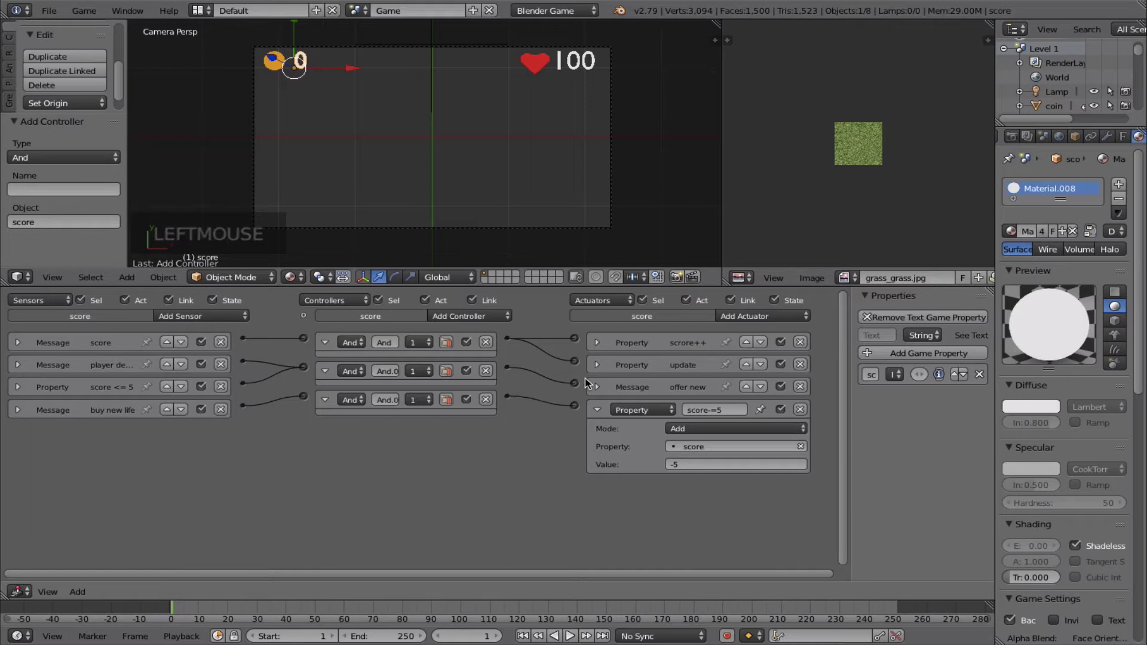
drag(505, 396, 575, 361)
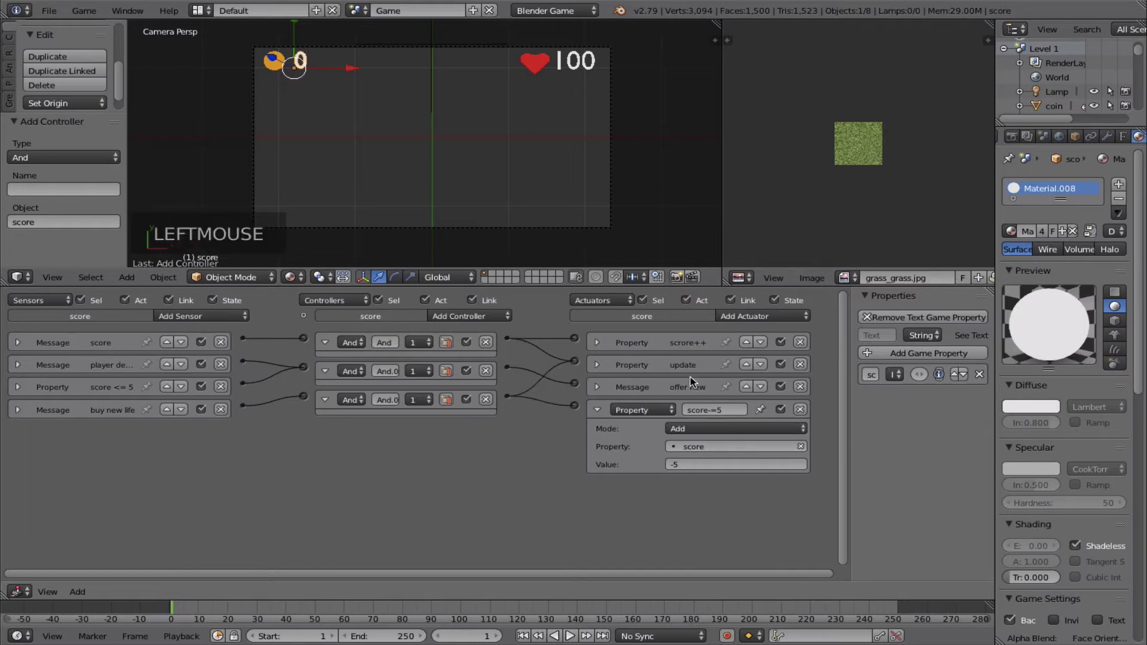
click(762, 364)
click(761, 386)
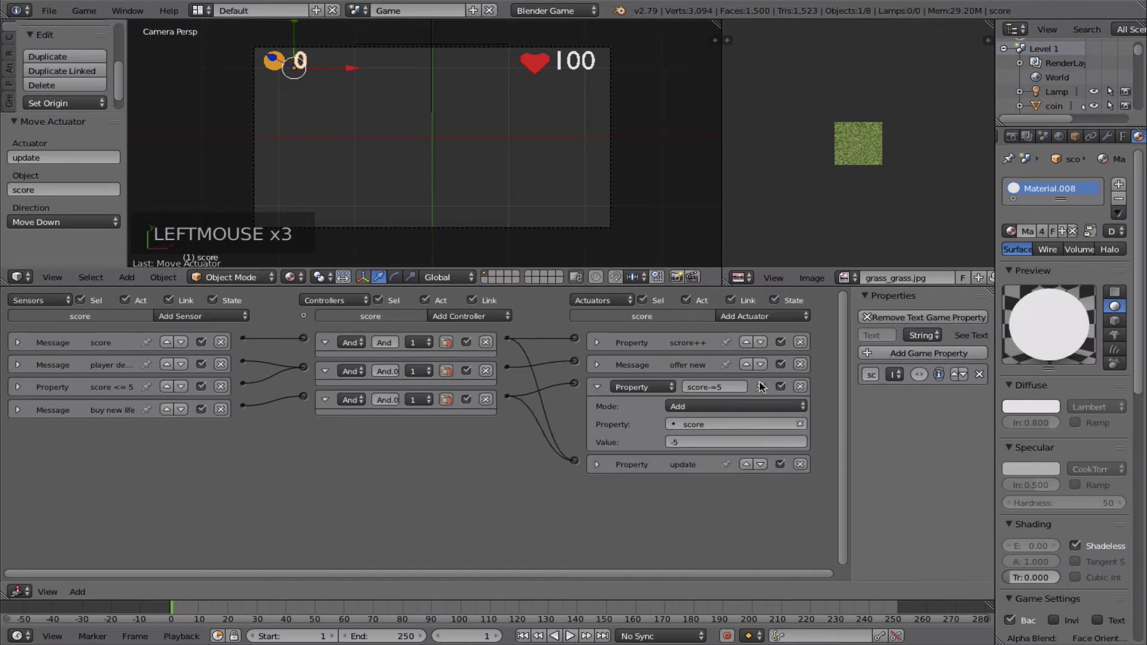
click(597, 388)
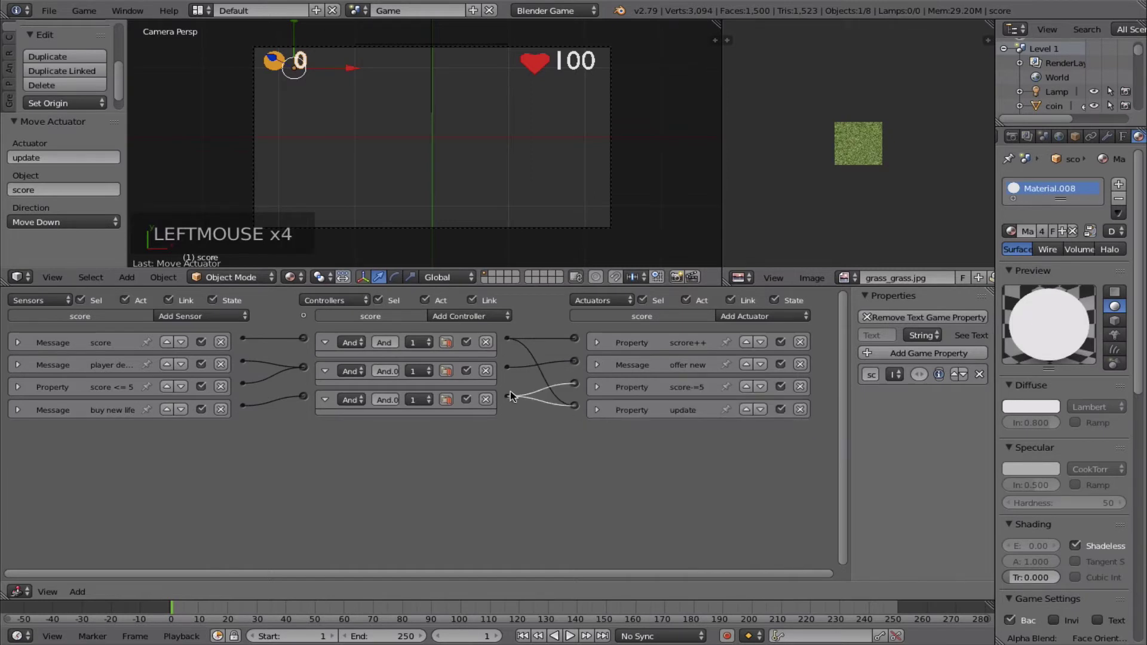
click(598, 388)
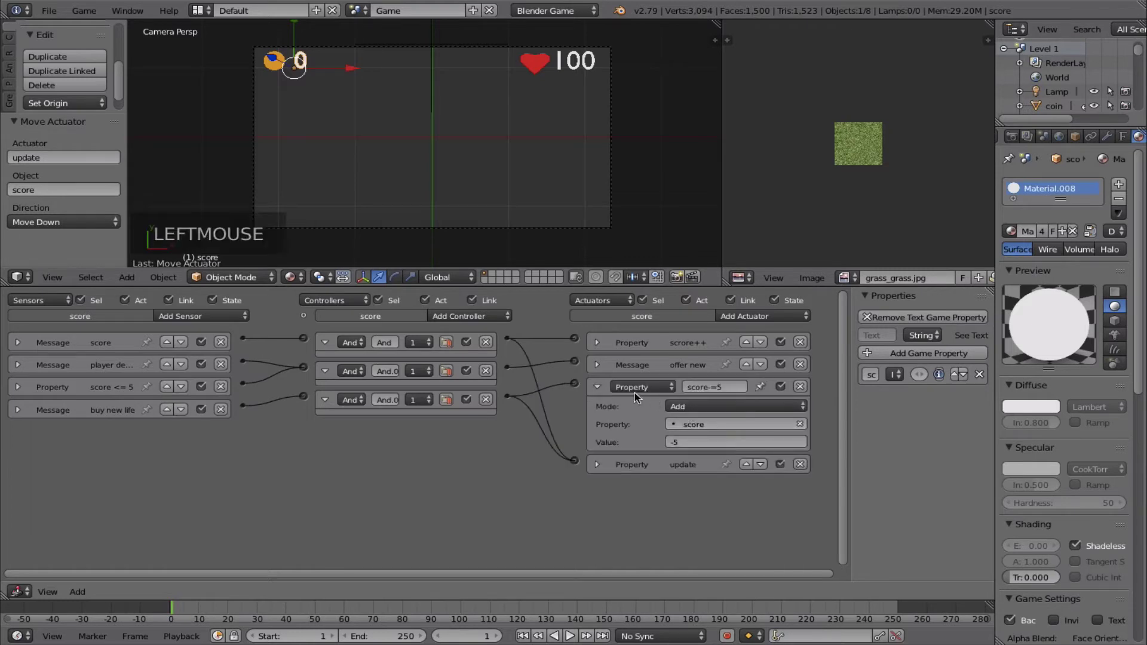
click(597, 387)
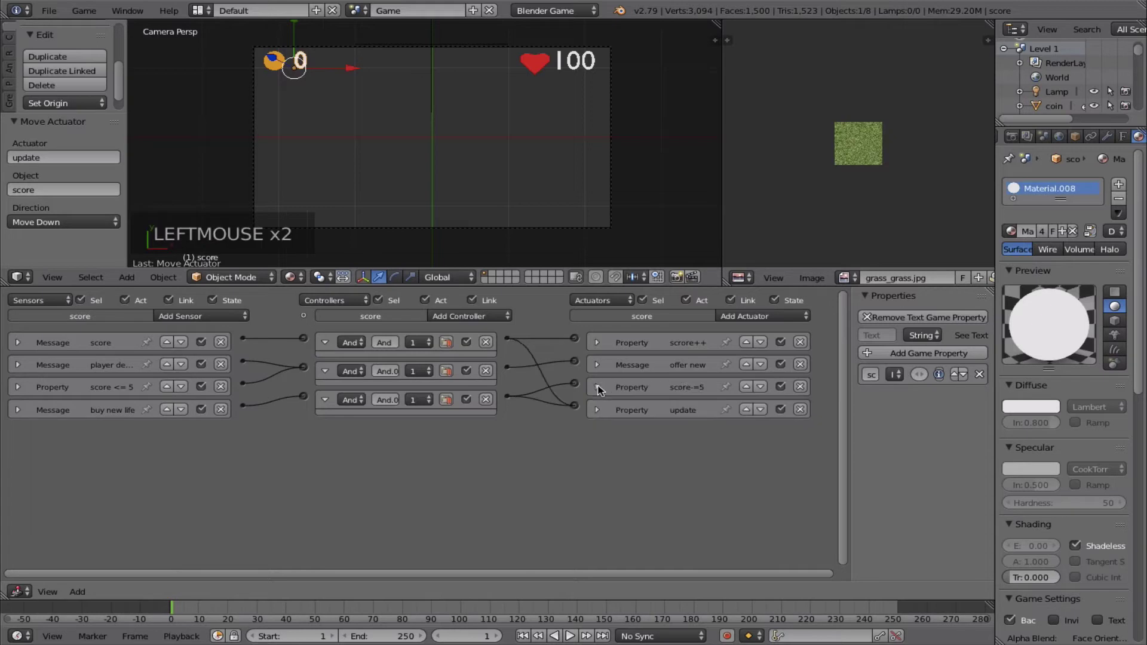
click(597, 410)
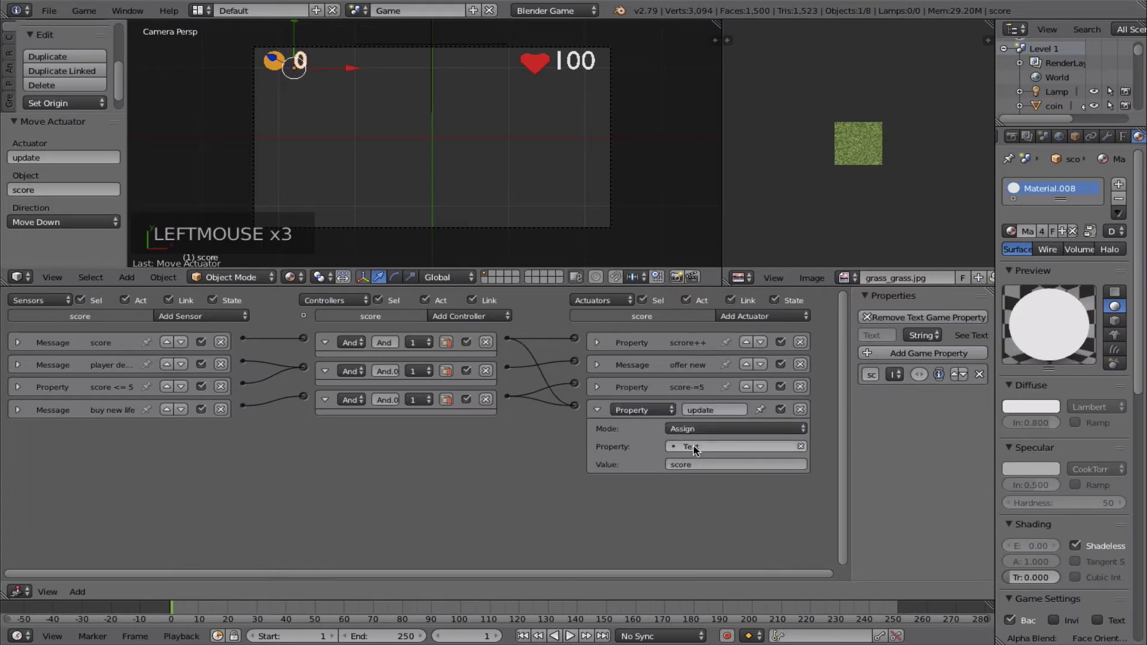
click(597, 409)
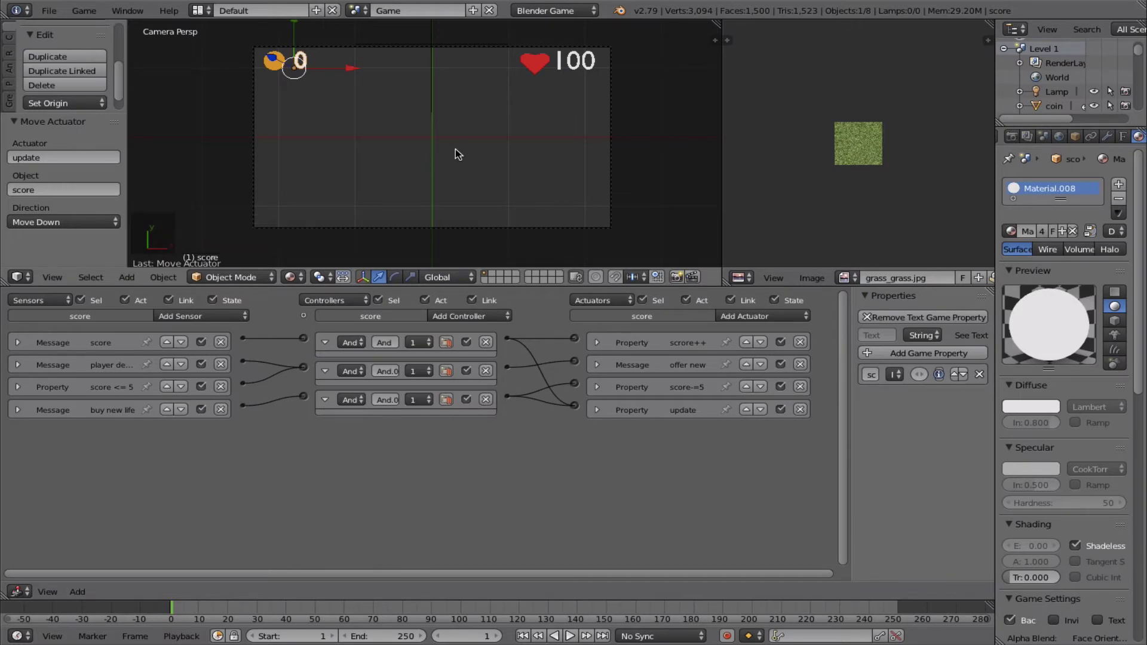
- Run the game twice to test dying with five coins and buying a new life with Y, and end each test
key(p)
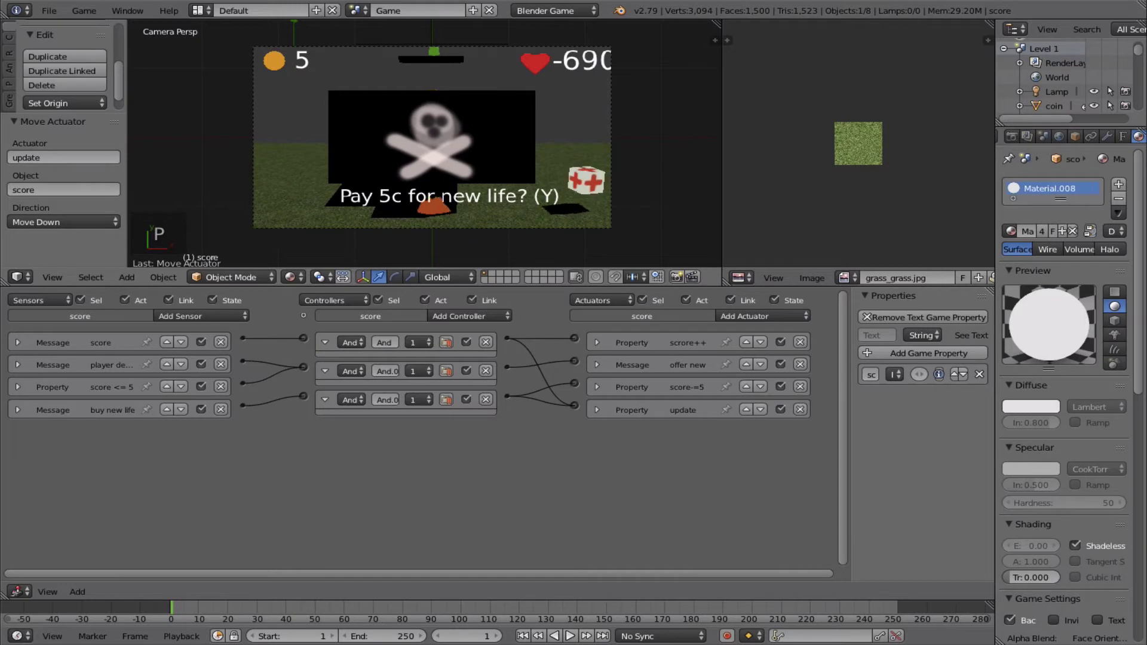
key(y)
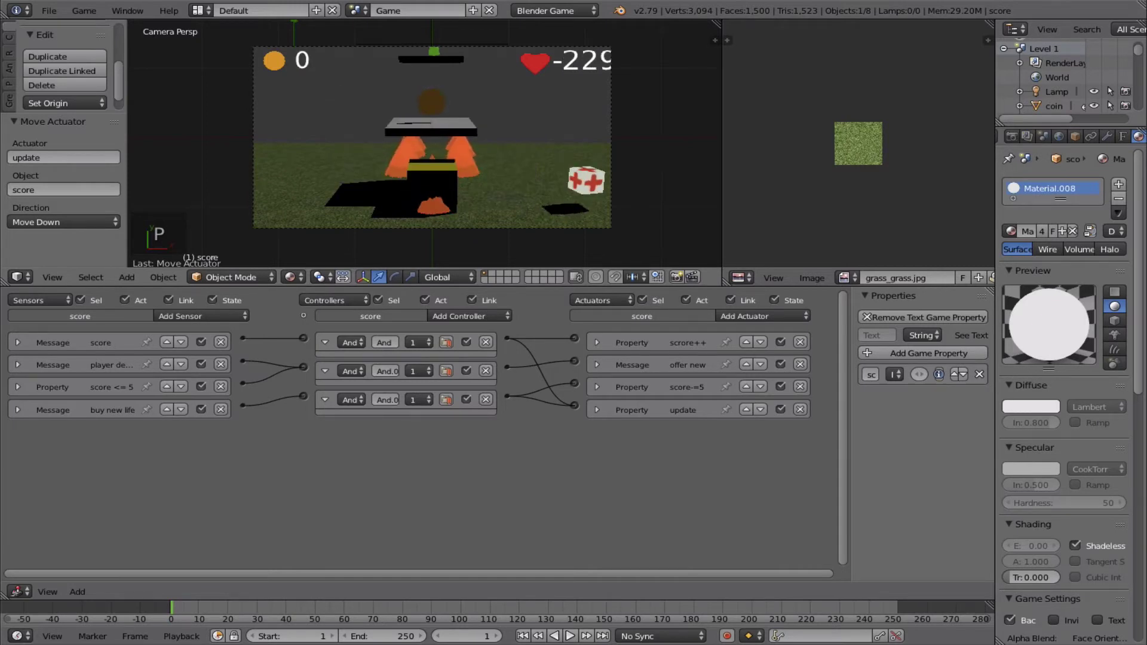
key(s)
key(Escape)
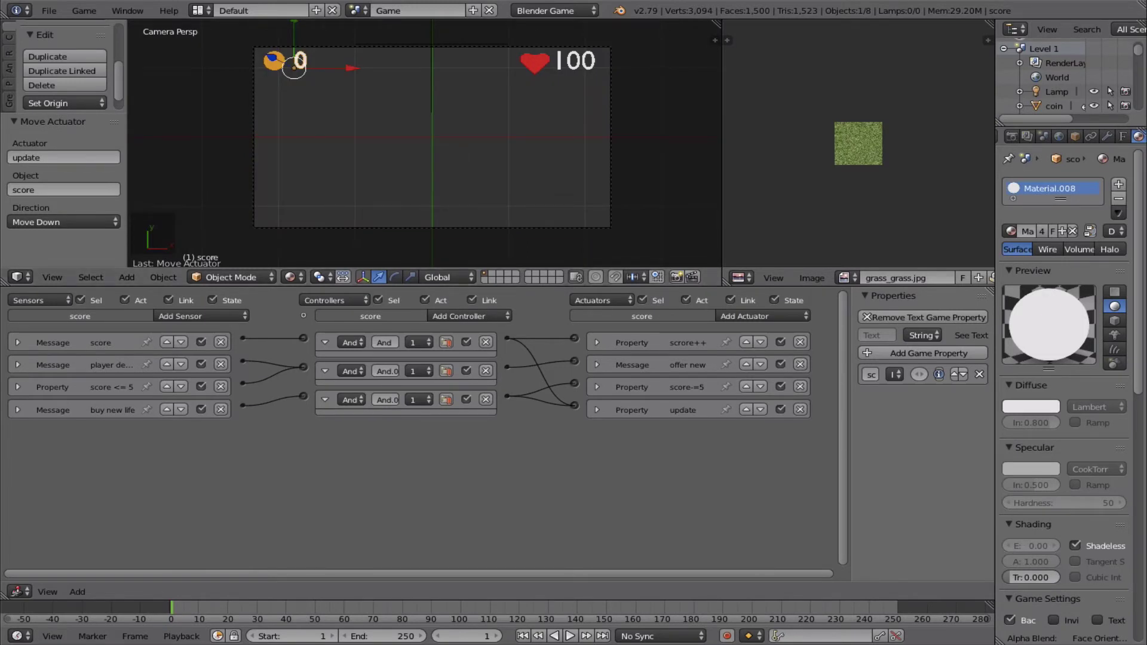
key(p)
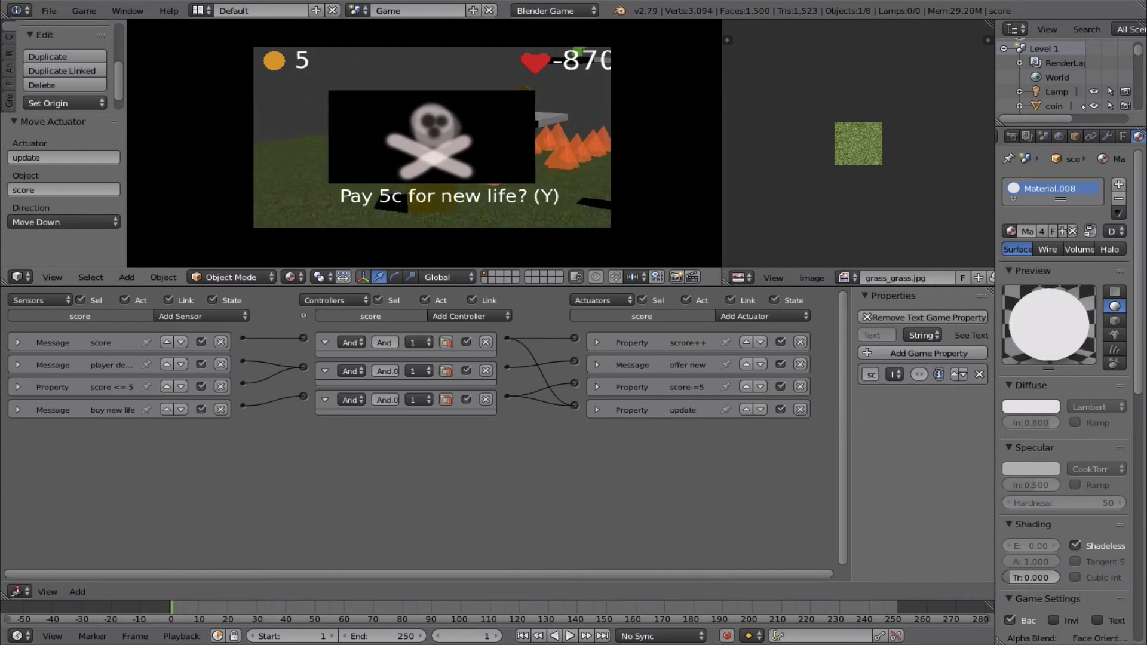
key(Escape)
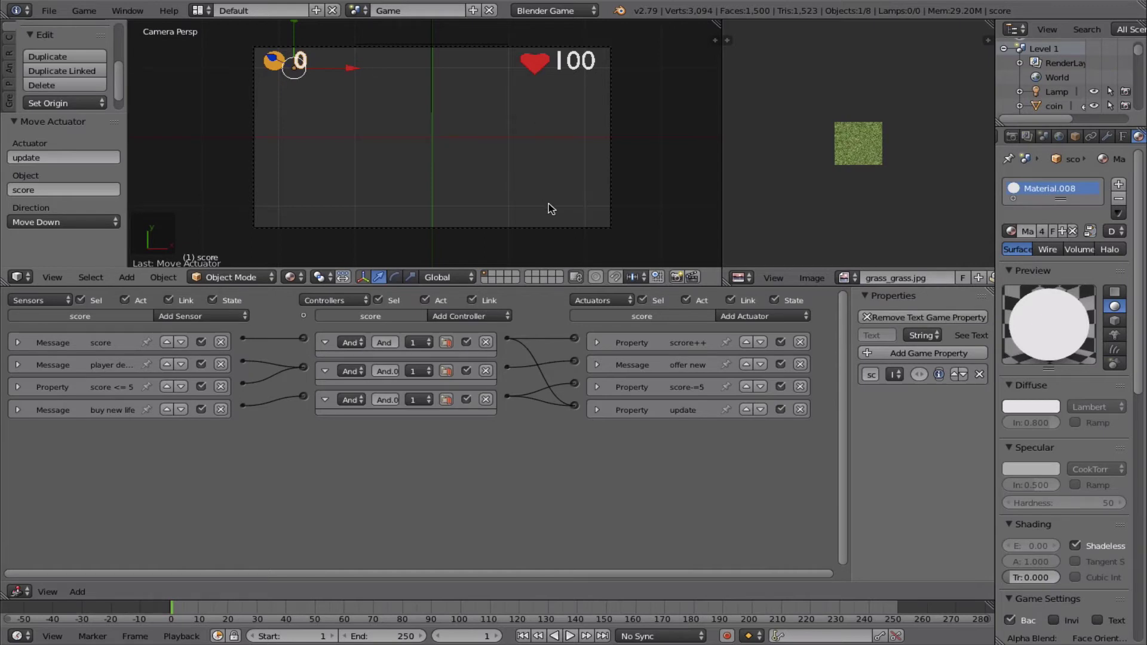
- Select the Death plane, name its second Message sensor "buy new life", and collapse that sensor
scroll(414, 162, down, 4)
shift+middle_drag(407, 167, 414, 151)
right_click(427, 178)
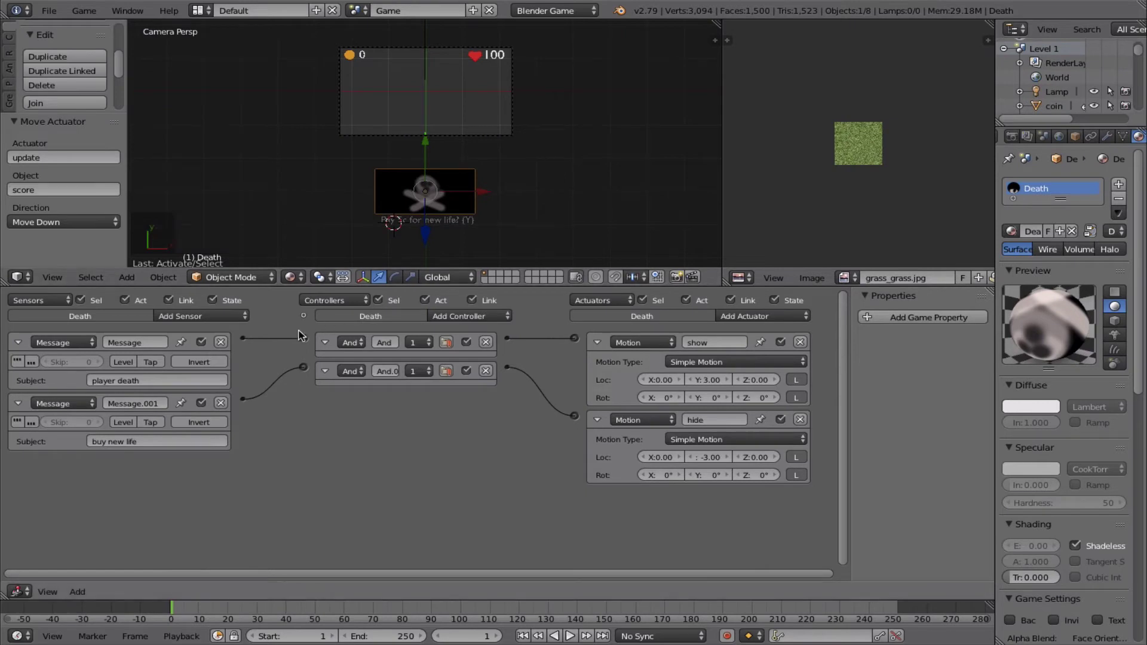
click(134, 403)
text(buy n)
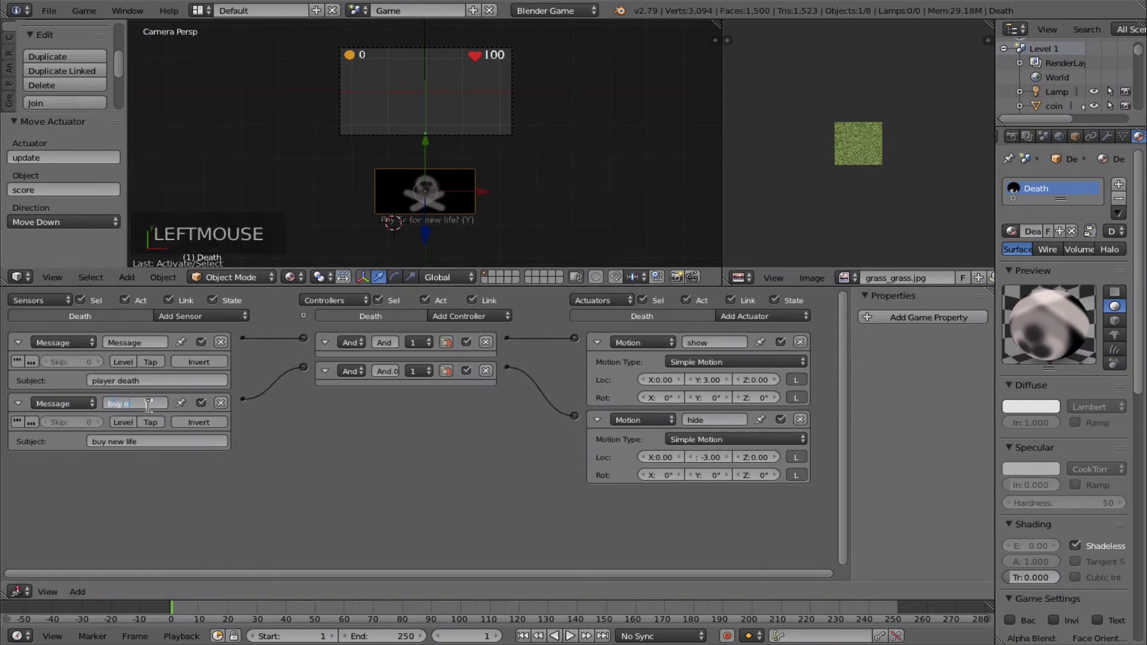
text(ew life)
key(Return)
click(24, 407)
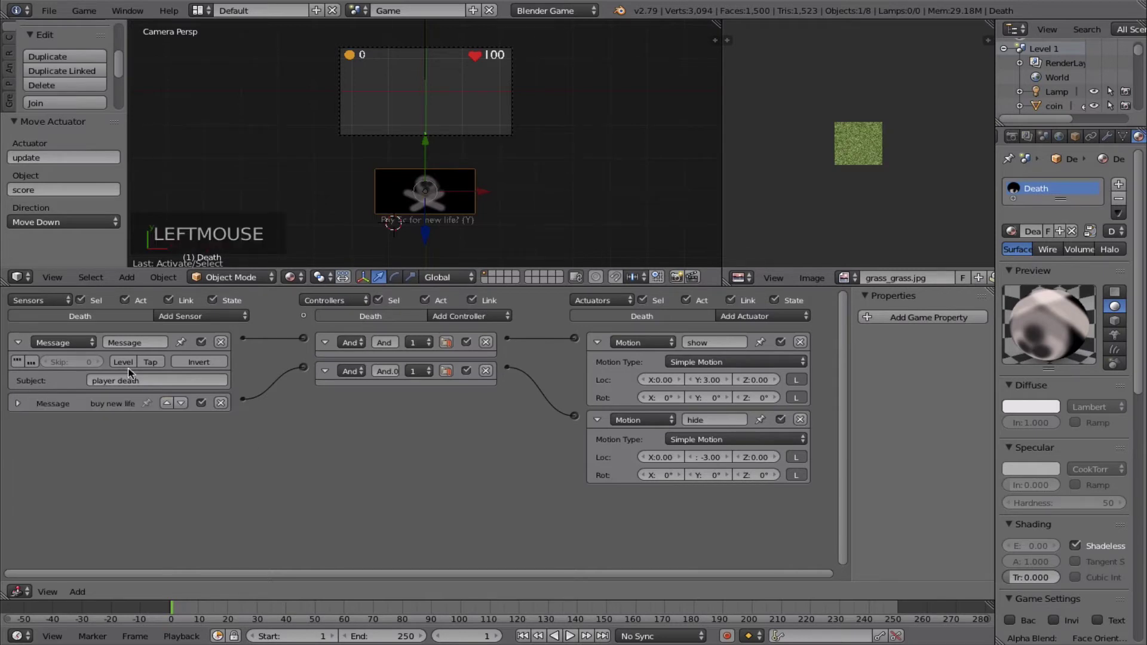
- Name the Death plane's first Message sensor "player death" and collapse it along with the show and hide actuators
double_click(134, 339)
text(player death)
key(Return)
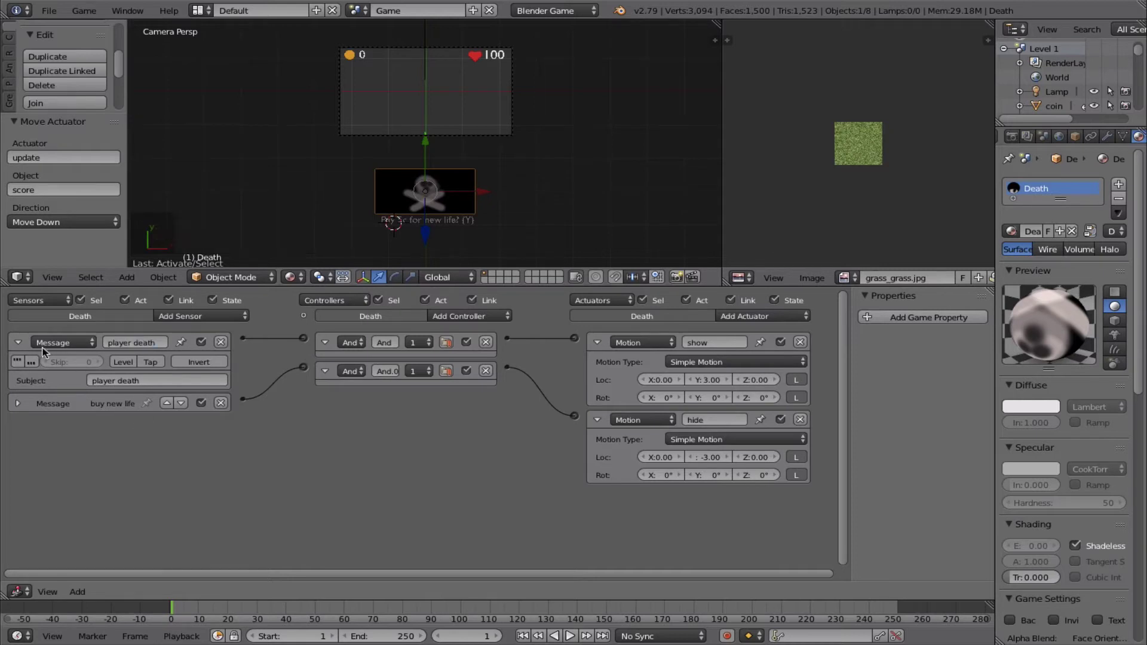
click(18, 344)
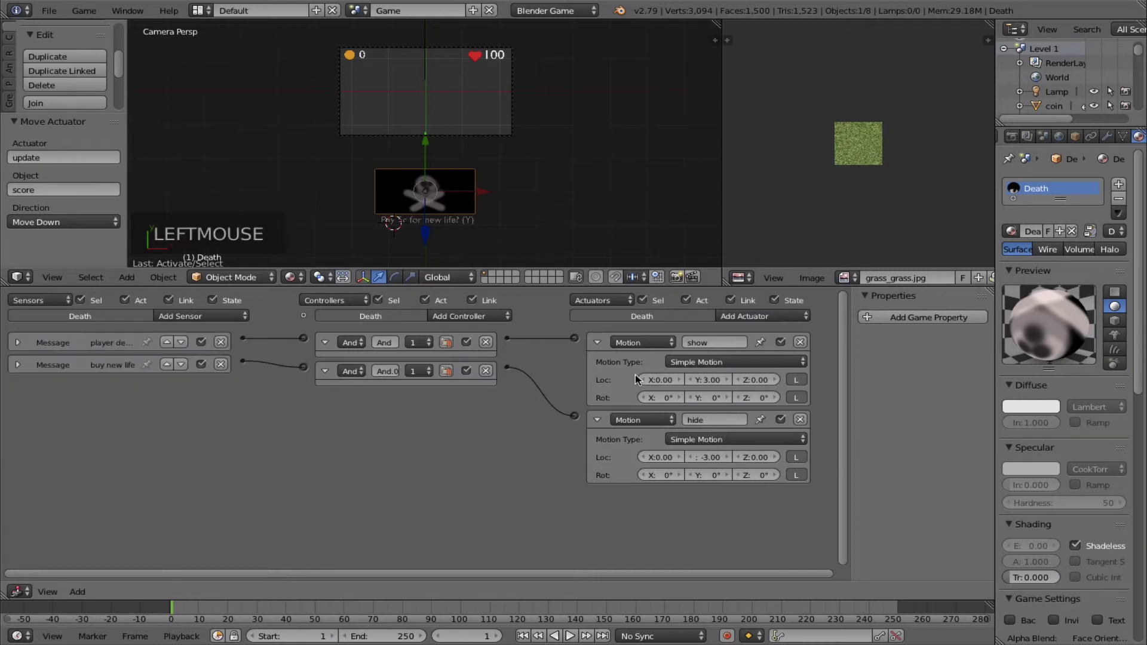
click(598, 420)
click(597, 344)
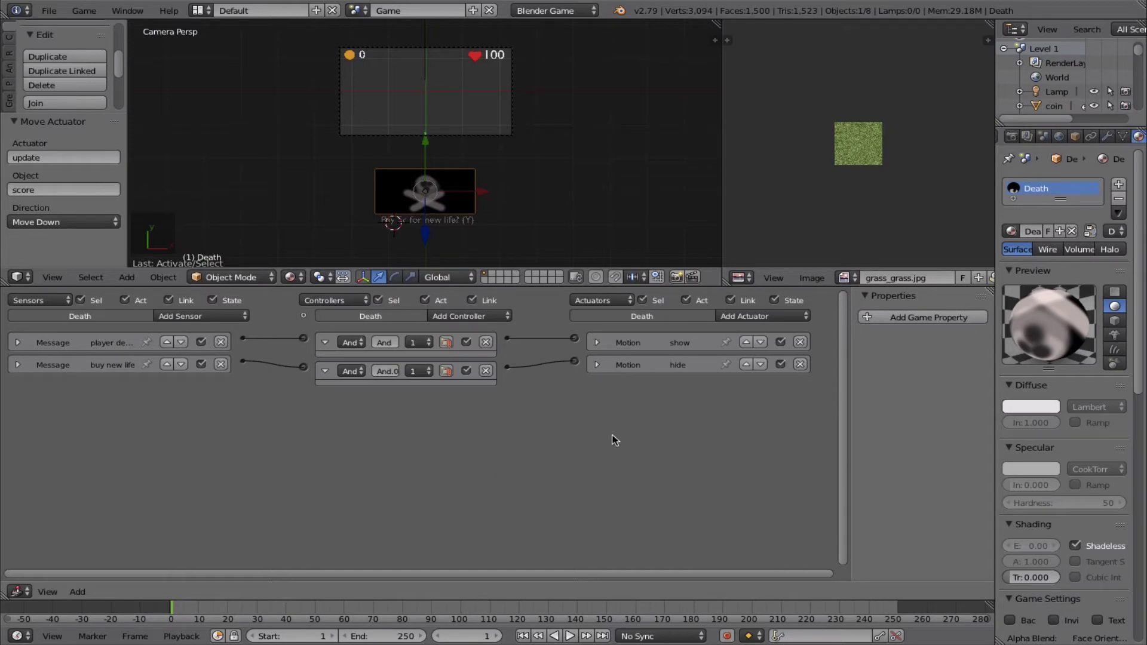
- Add a Message actuator with subject "suspend scene" to the Death plane and link the "player death" controller to it
click(754, 316)
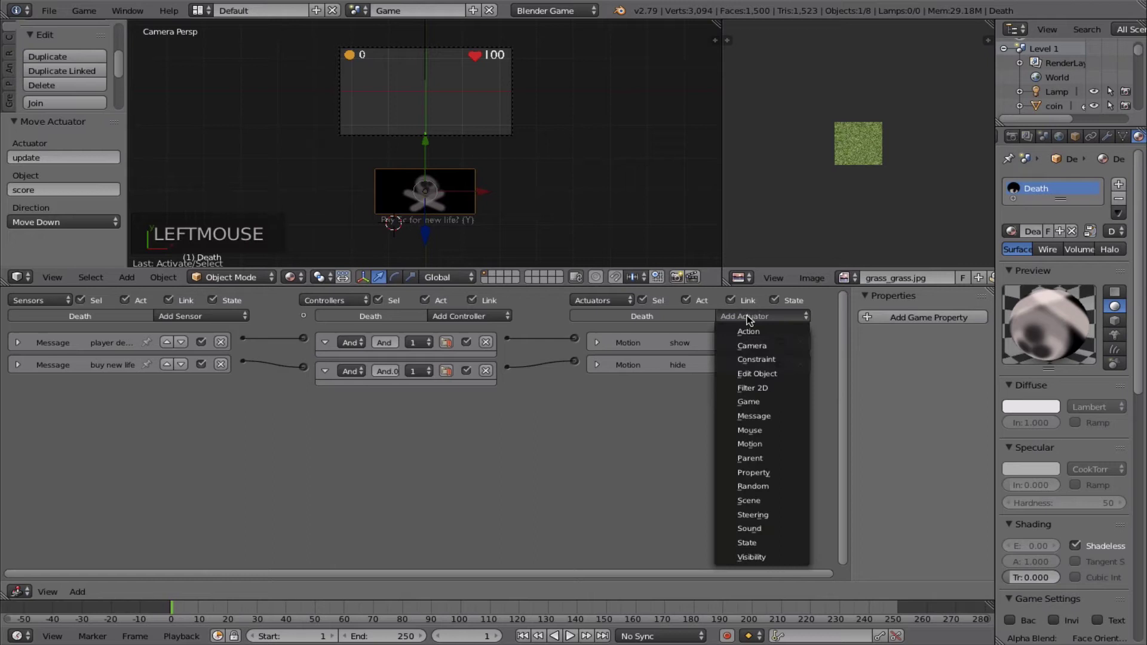
click(755, 416)
click(701, 423)
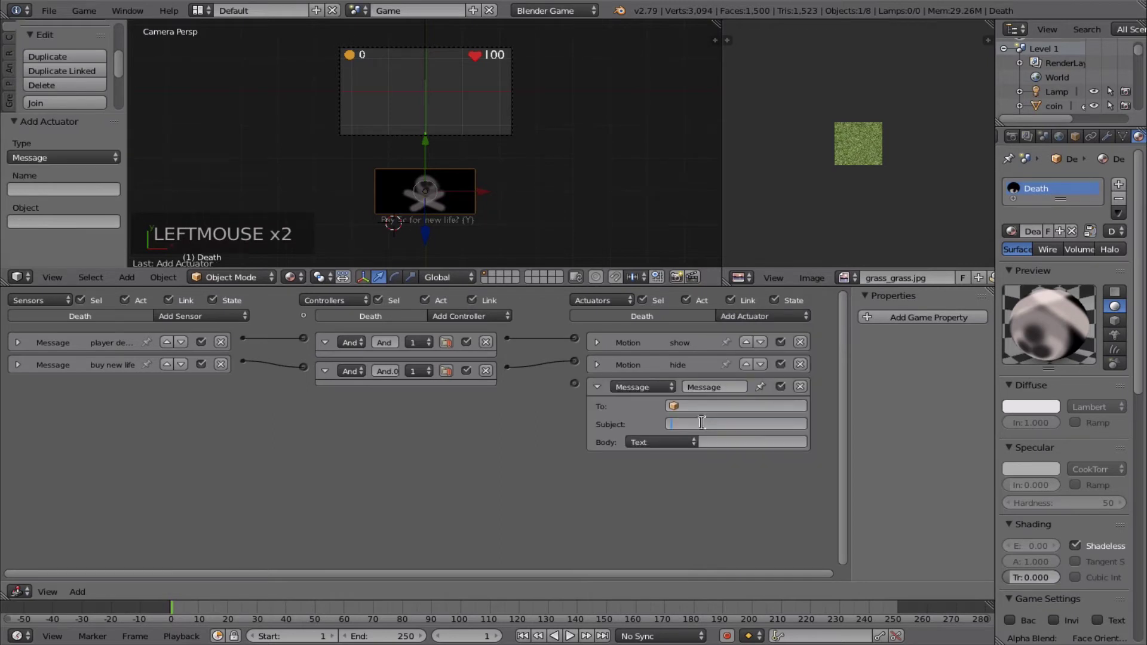
key(Return)
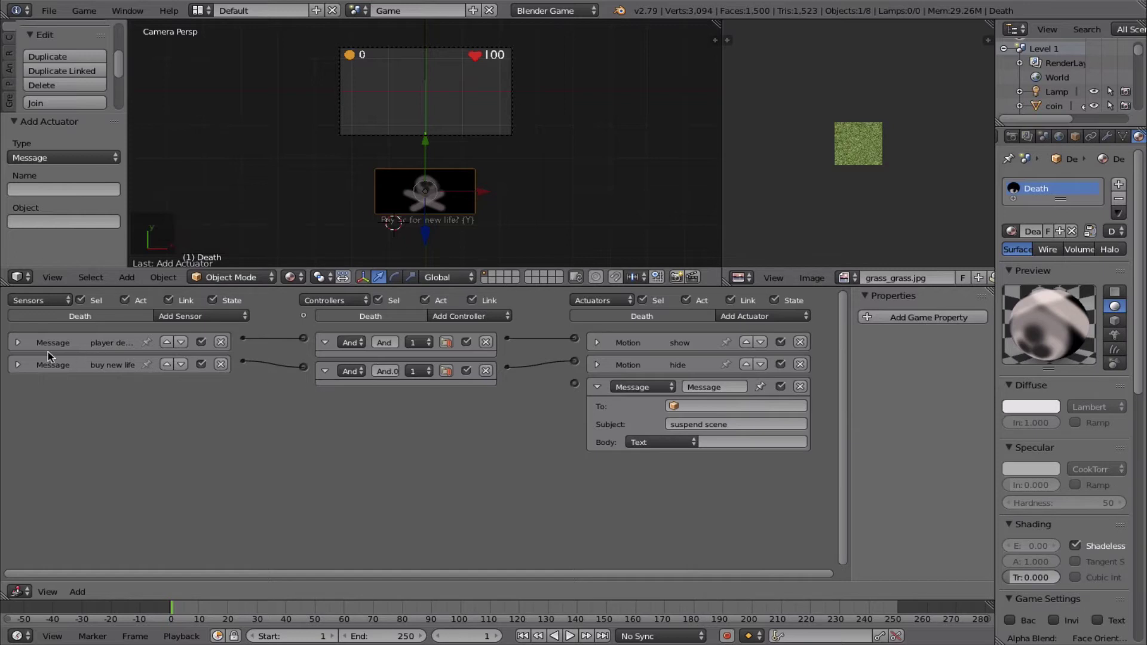
drag(507, 338, 577, 385)
click(18, 344)
click(17, 343)
- Name the new Message actuator "suspesnd scene", collapse it, and move it above the "hide" actuator
click(596, 387)
click(709, 388)
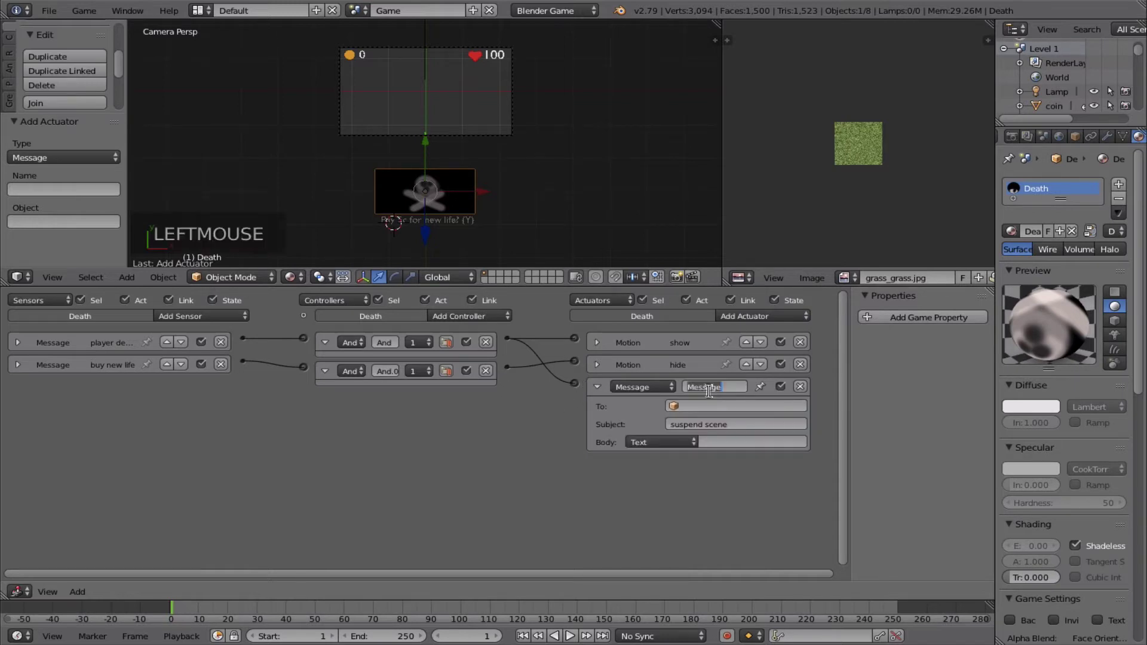
text(susp)
key(BackSpace)
key(BackSpace)
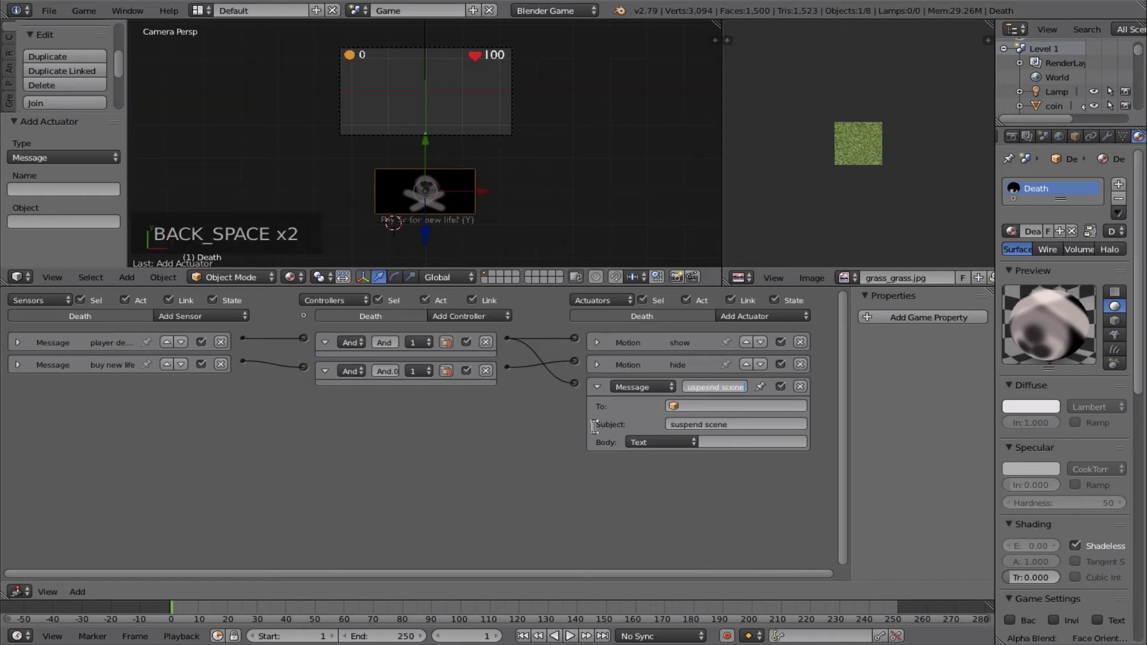
key(Return)
click(596, 390)
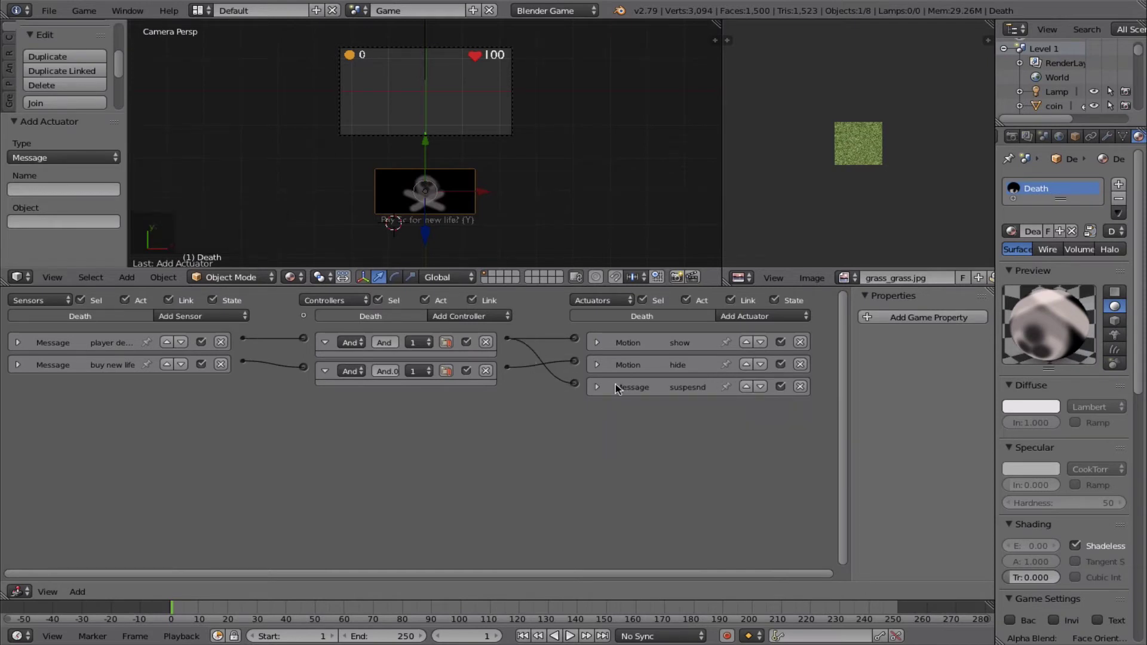
click(746, 387)
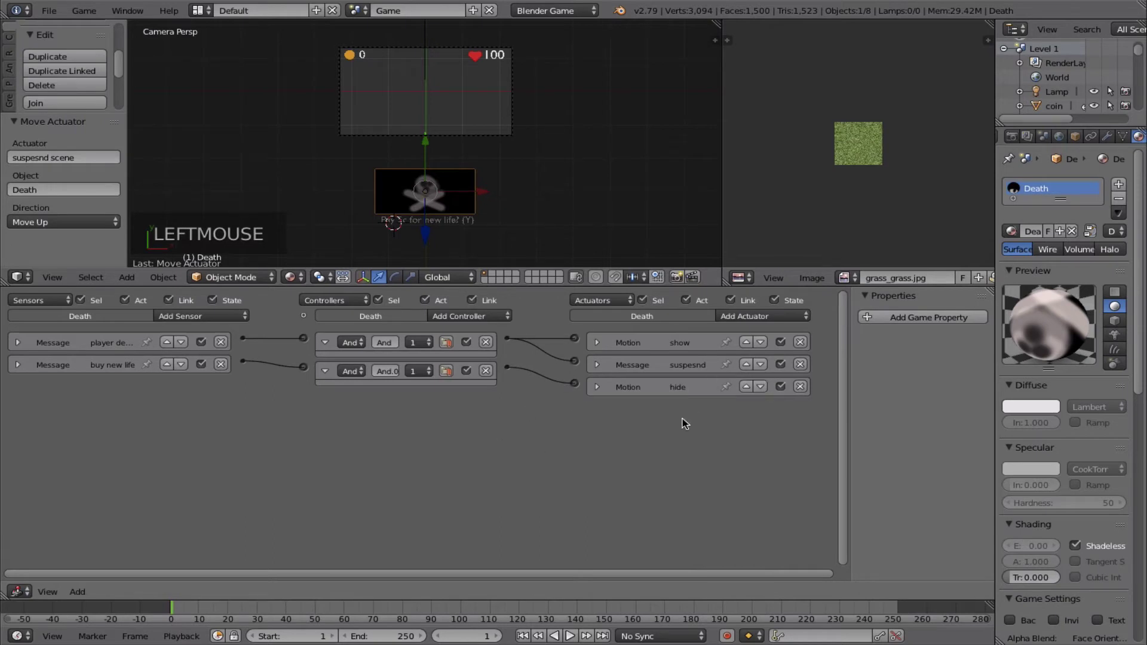
- Correct the name of the Death plane's Message actuator to "suspend scene" and collapse it
click(597, 365)
double_click(715, 366)
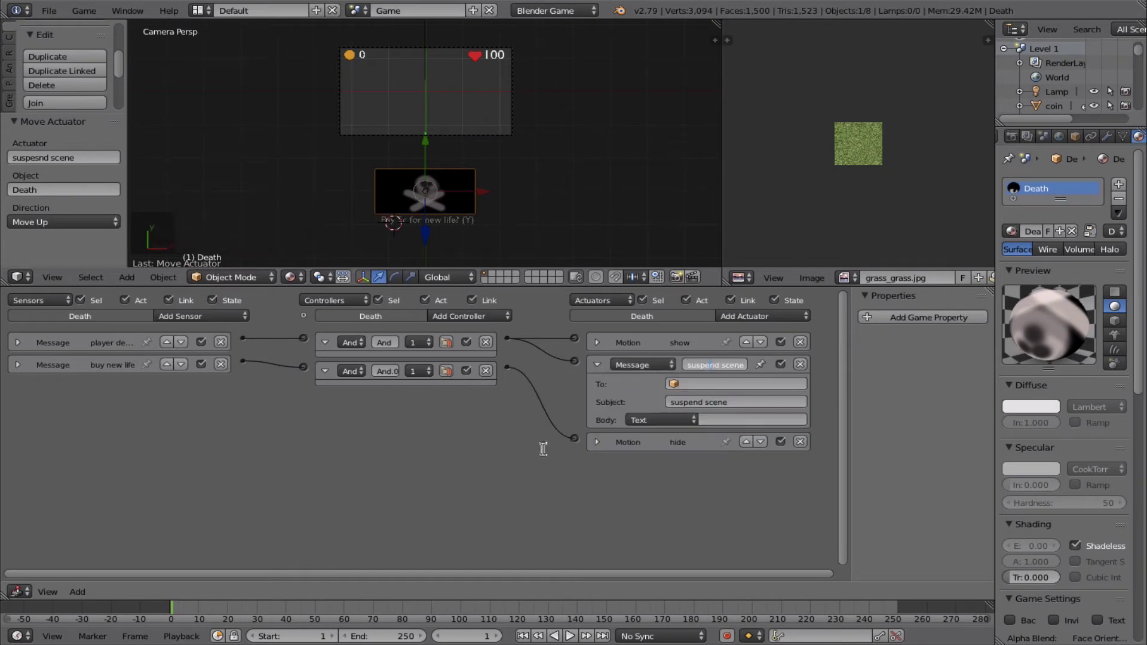
key(Return)
click(597, 365)
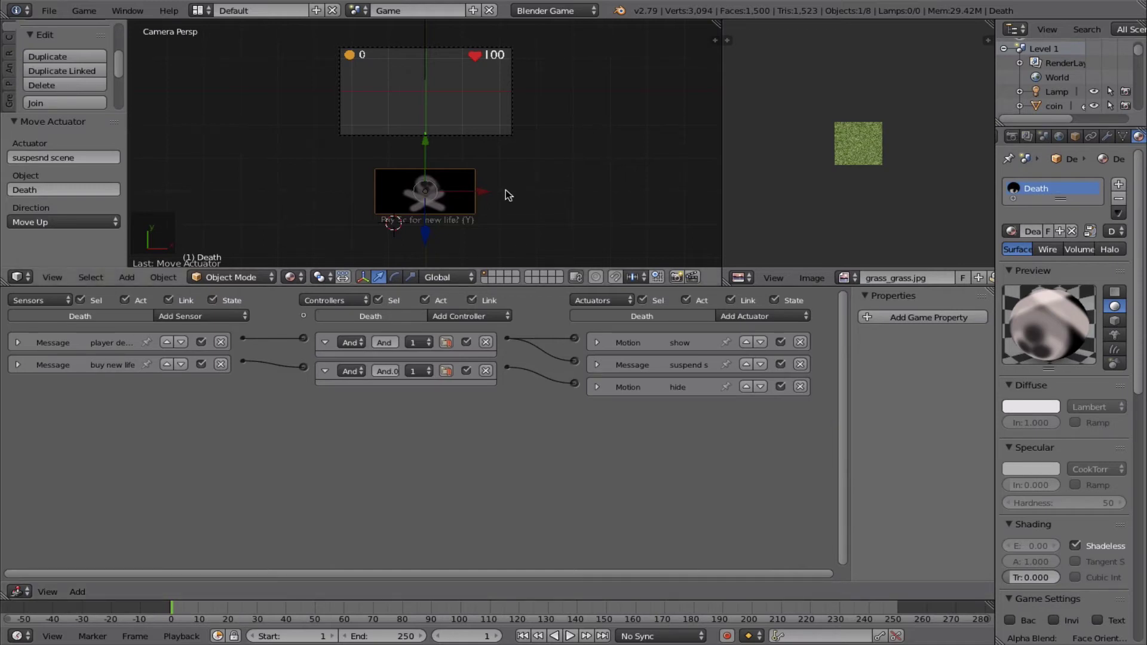
- Select the "controller game" object and add a Message sensor with the subject "suspend scene"
right_click(428, 67)
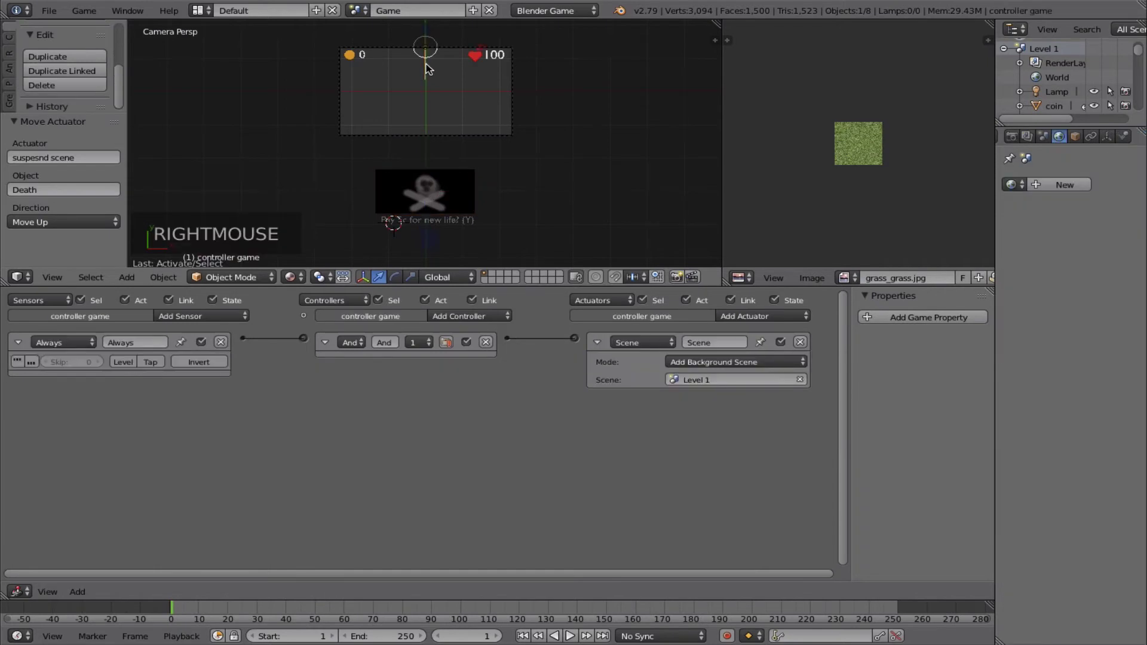
click(201, 316)
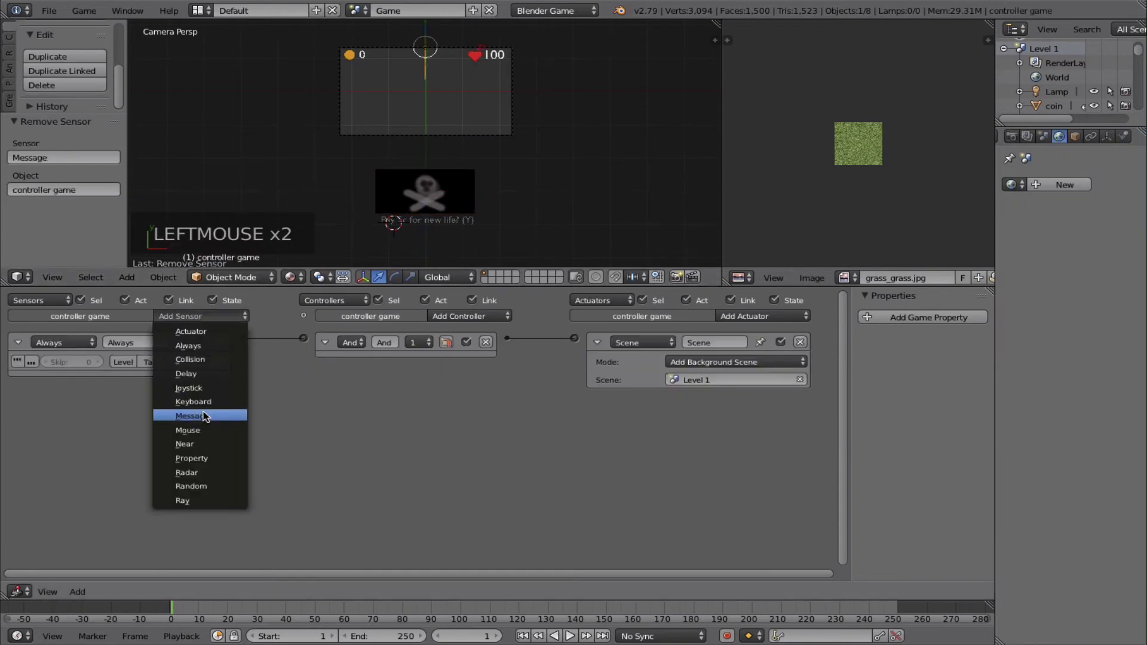
click(162, 416)
click(141, 428)
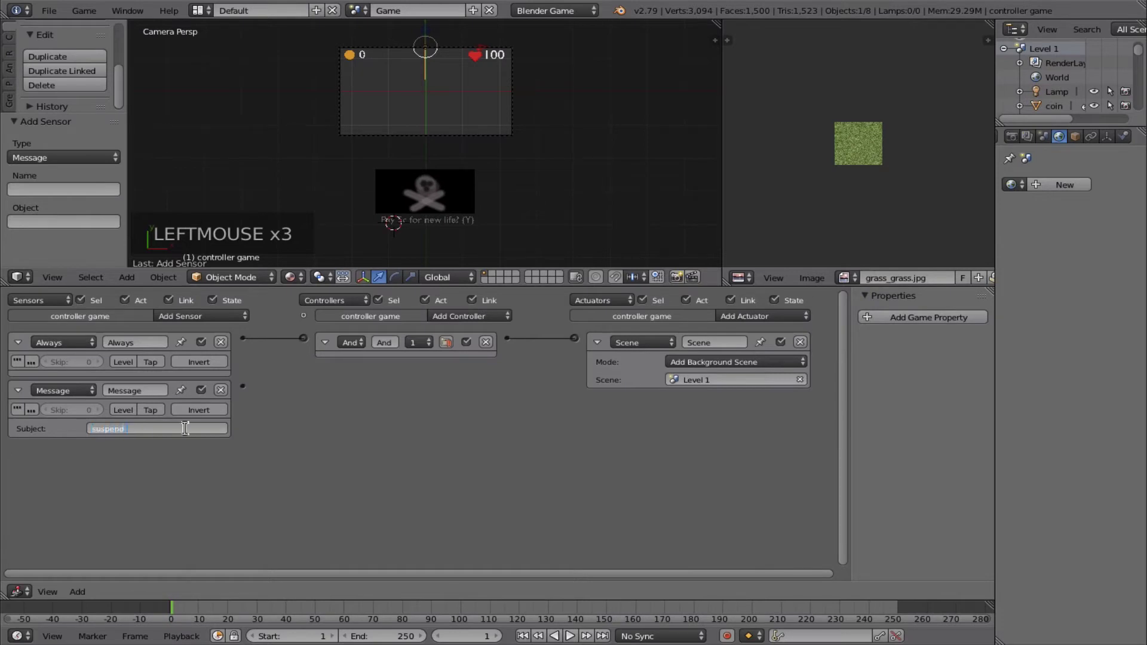
text(ne)
key(Return)
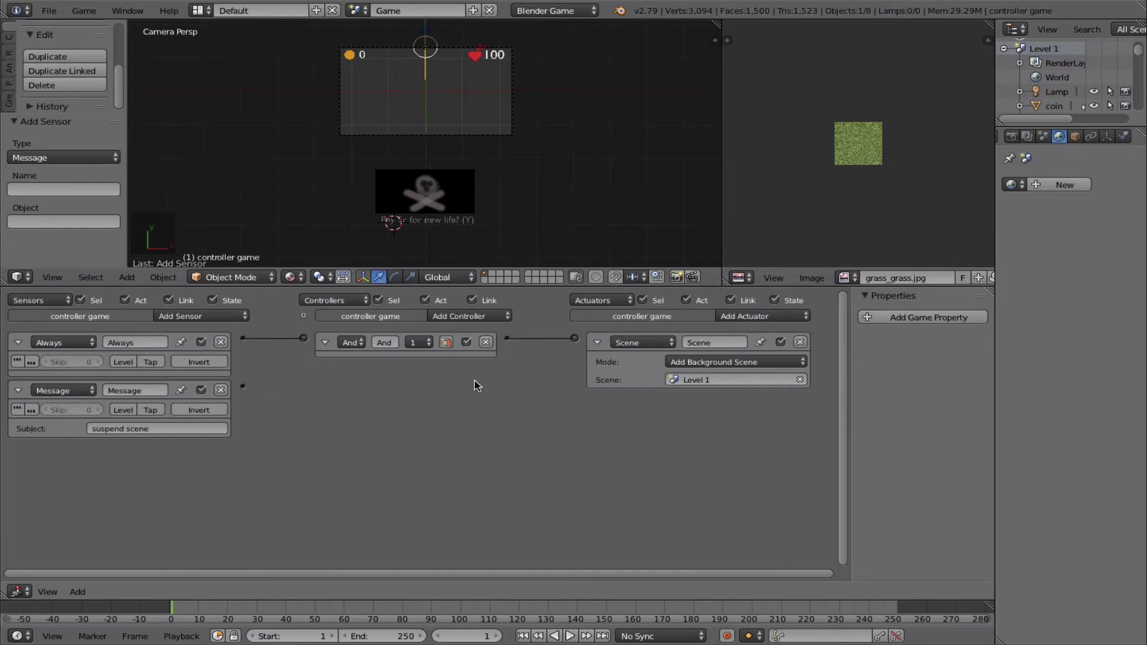
- Add a Scene actuator that suspends the Level 1 scene and link the "suspend scene" Message sensor to it
click(759, 316)
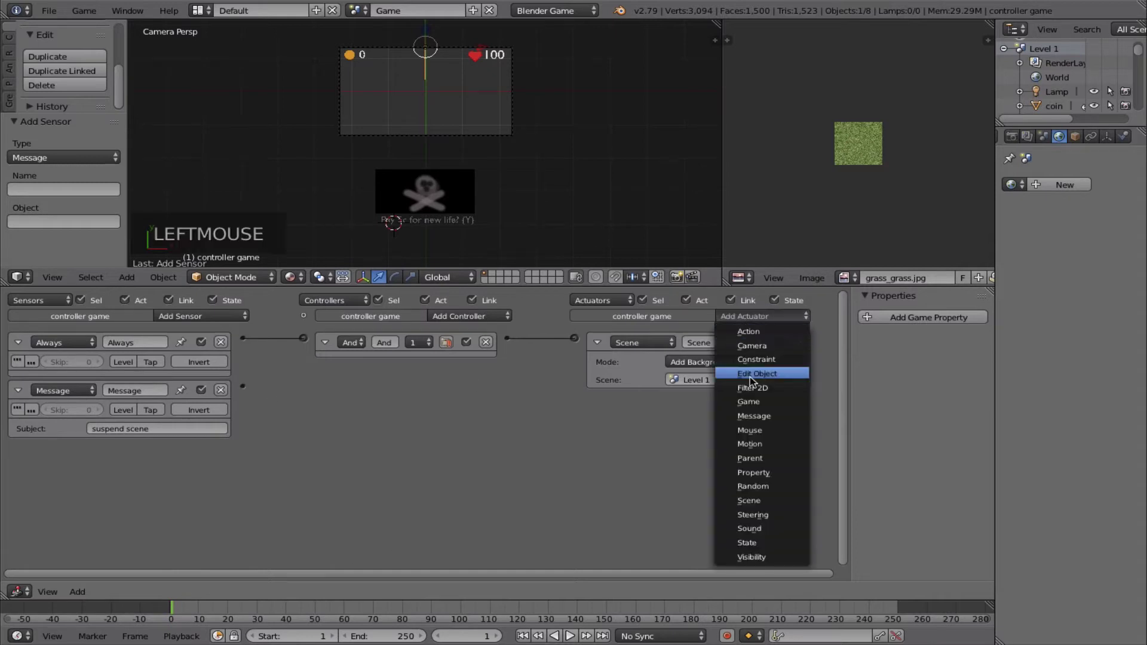
click(748, 501)
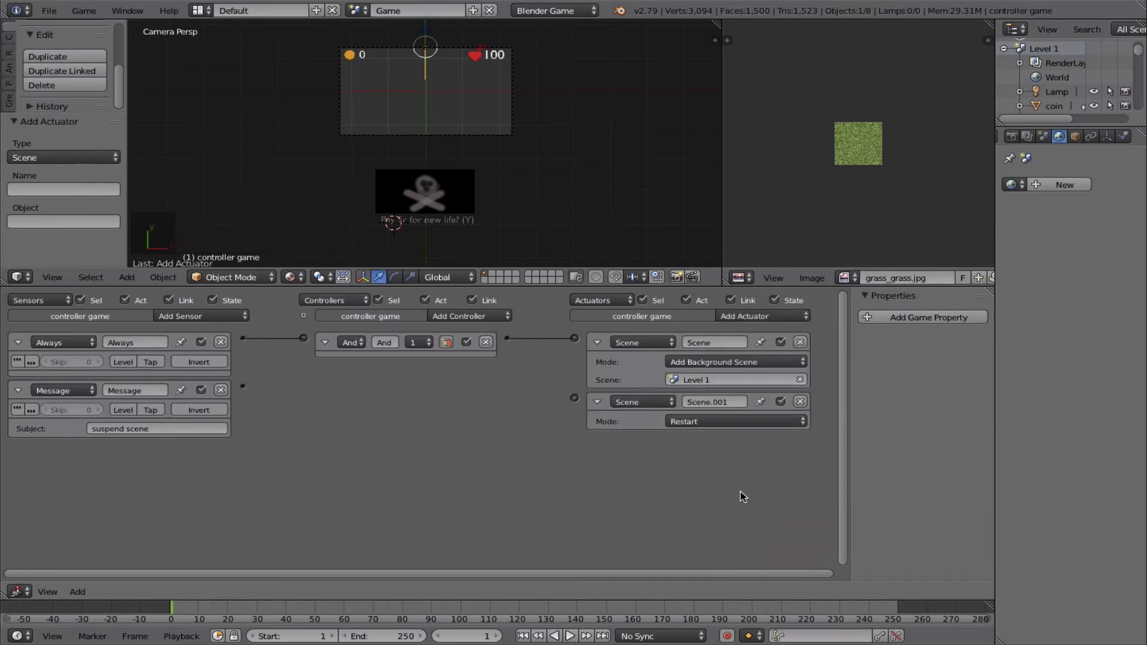
click(693, 423)
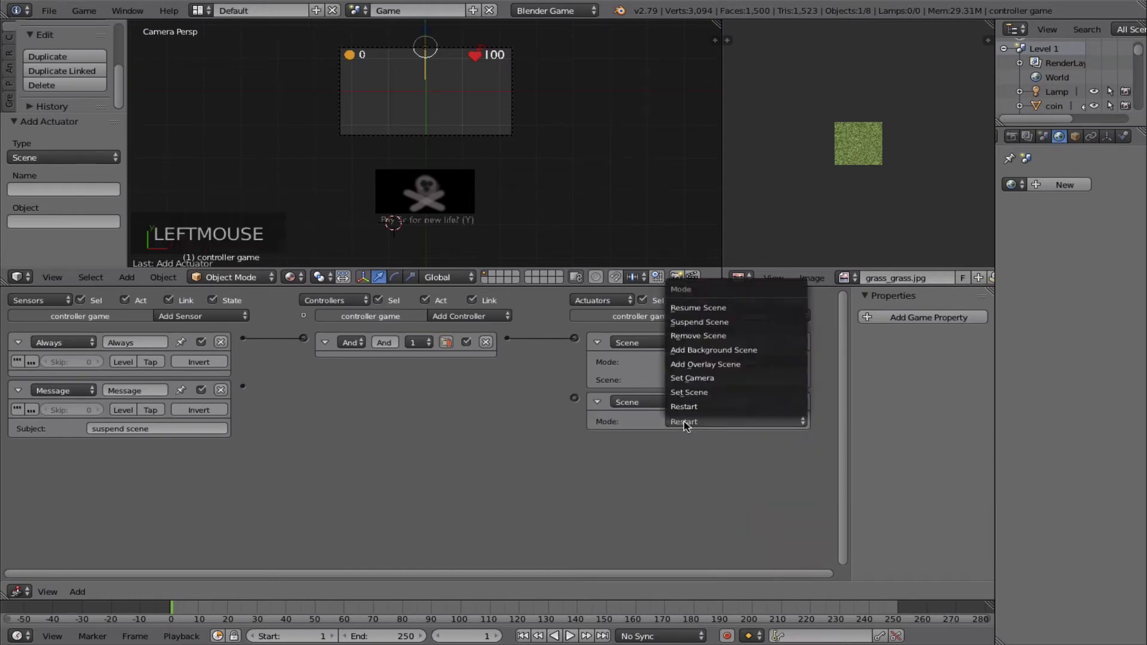
click(695, 323)
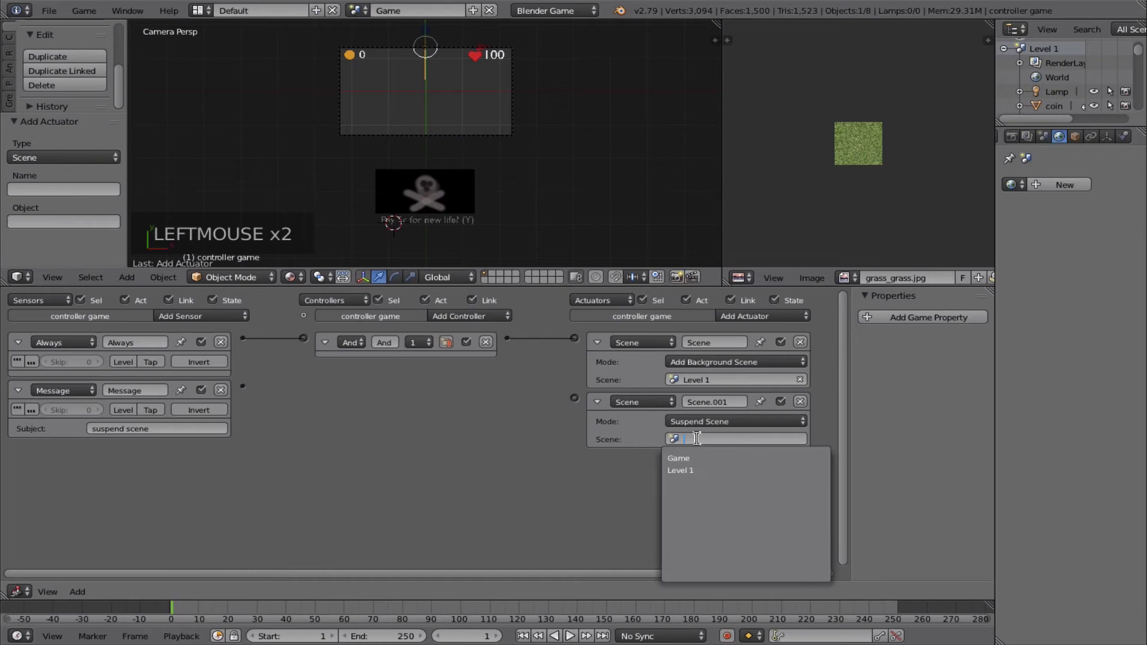
click(681, 470)
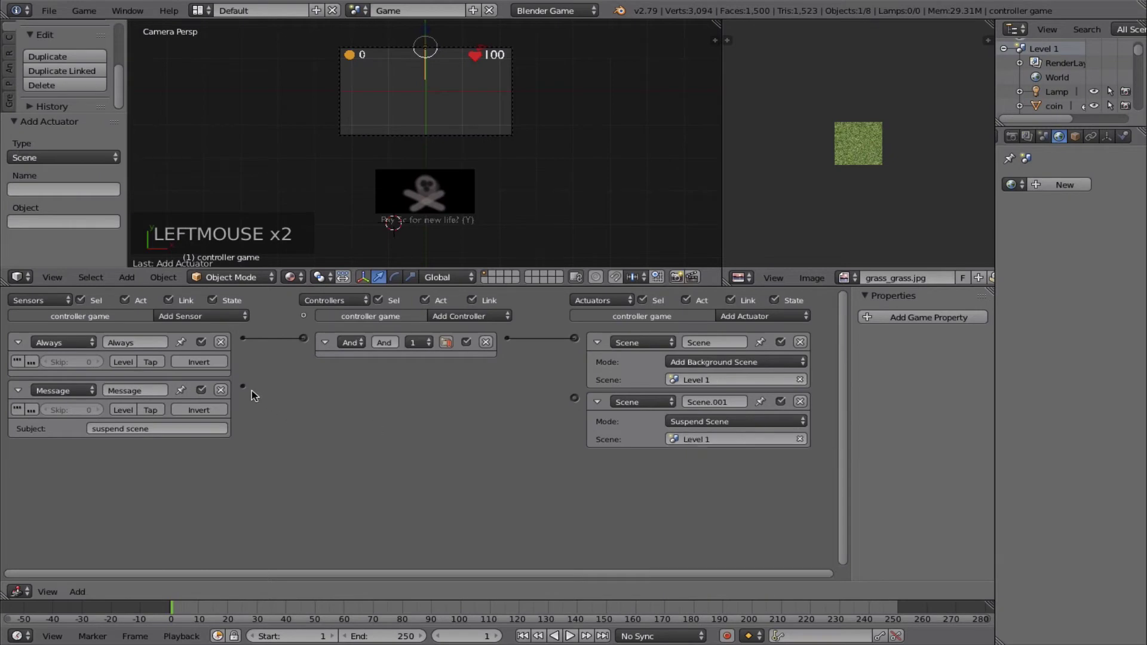
drag(243, 386, 577, 404)
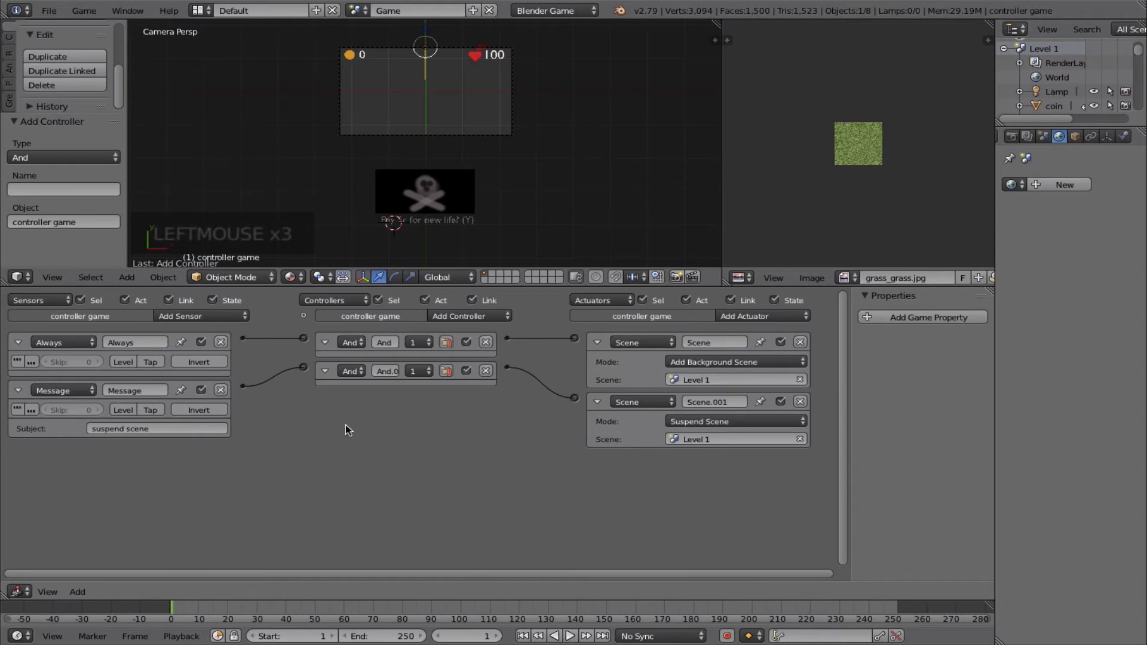
- Name the suspending Scene actuator "suspend L1" and the background one "add L1", and collapse both
click(692, 405)
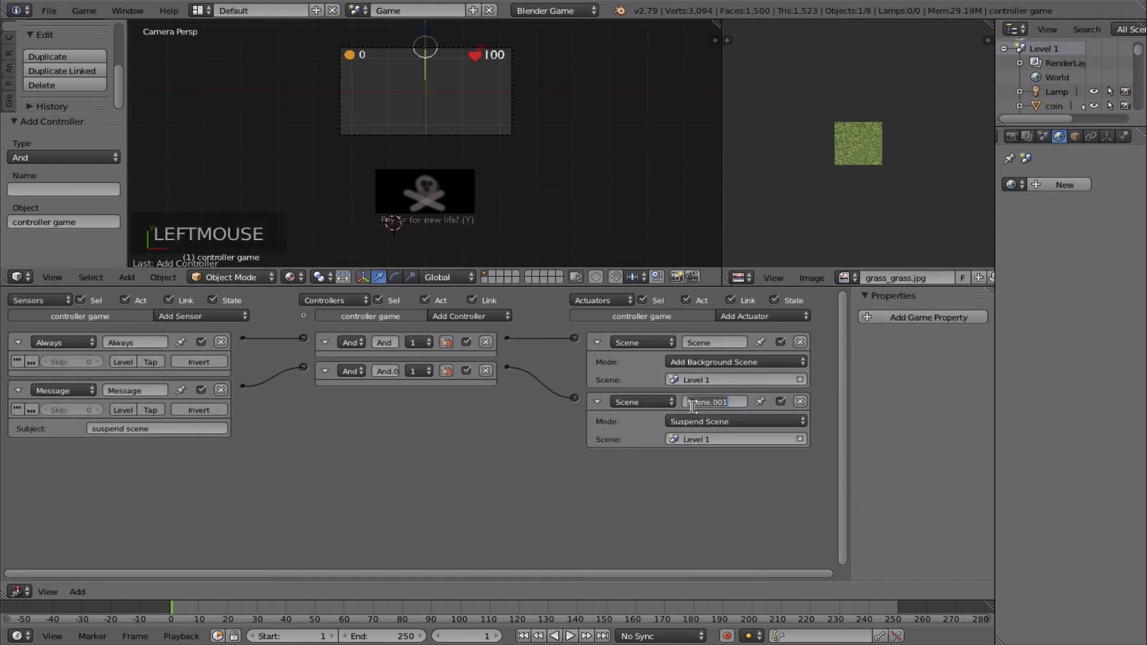
key(BackSpace)
text(Suspend L1)
key(Return)
click(709, 340)
text(add)
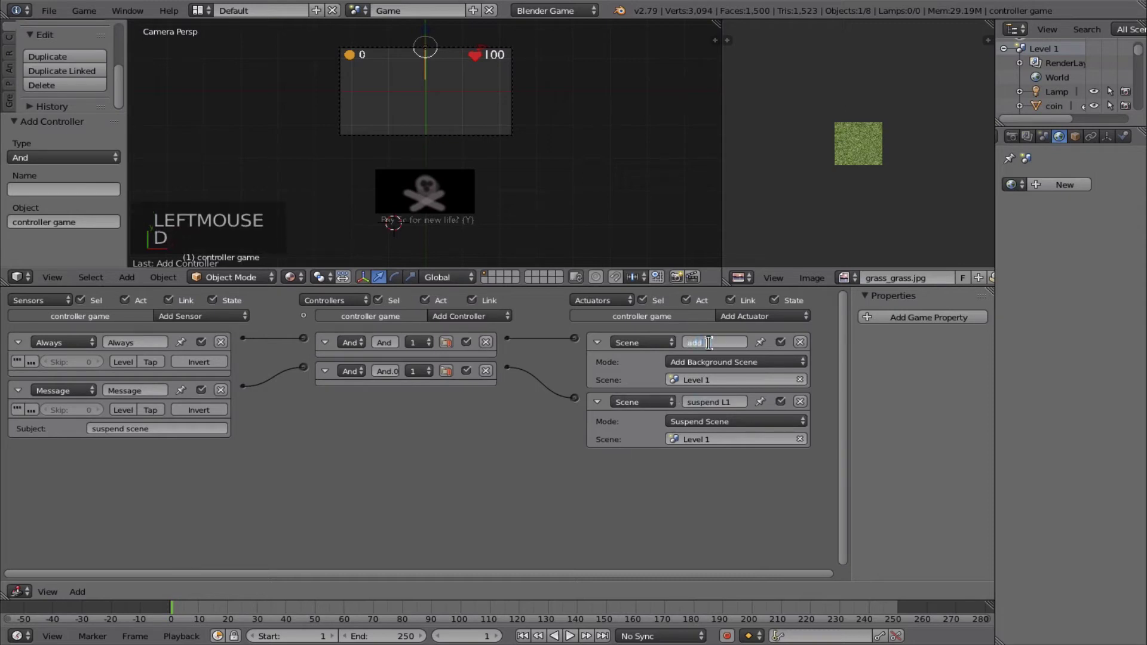
text( L1)
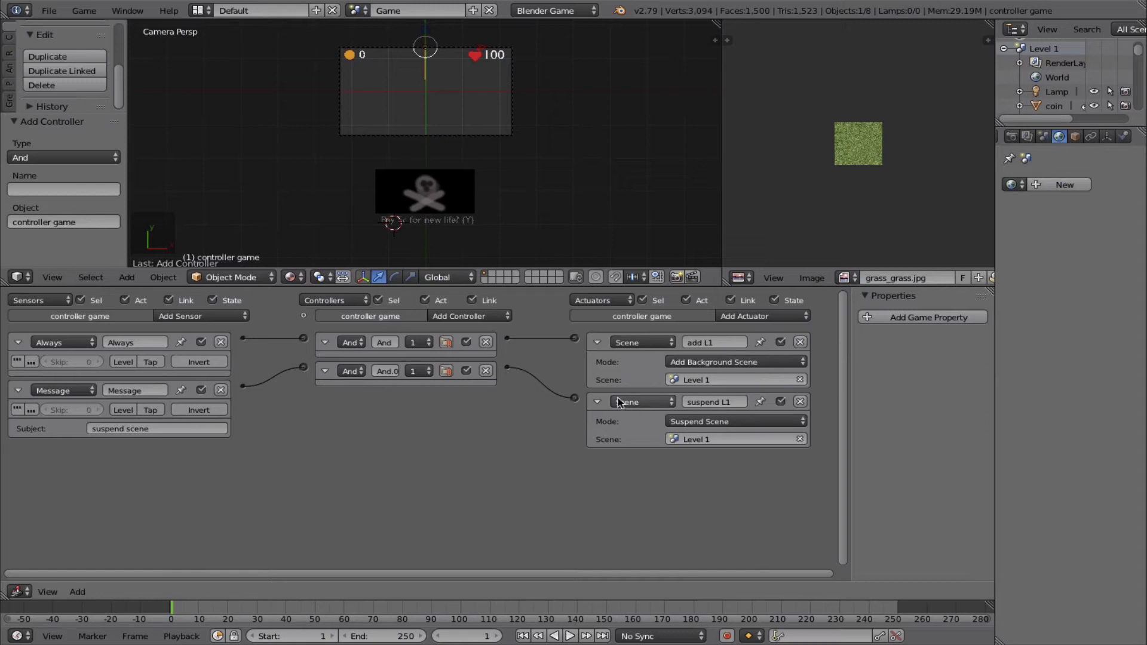
click(597, 401)
click(597, 342)
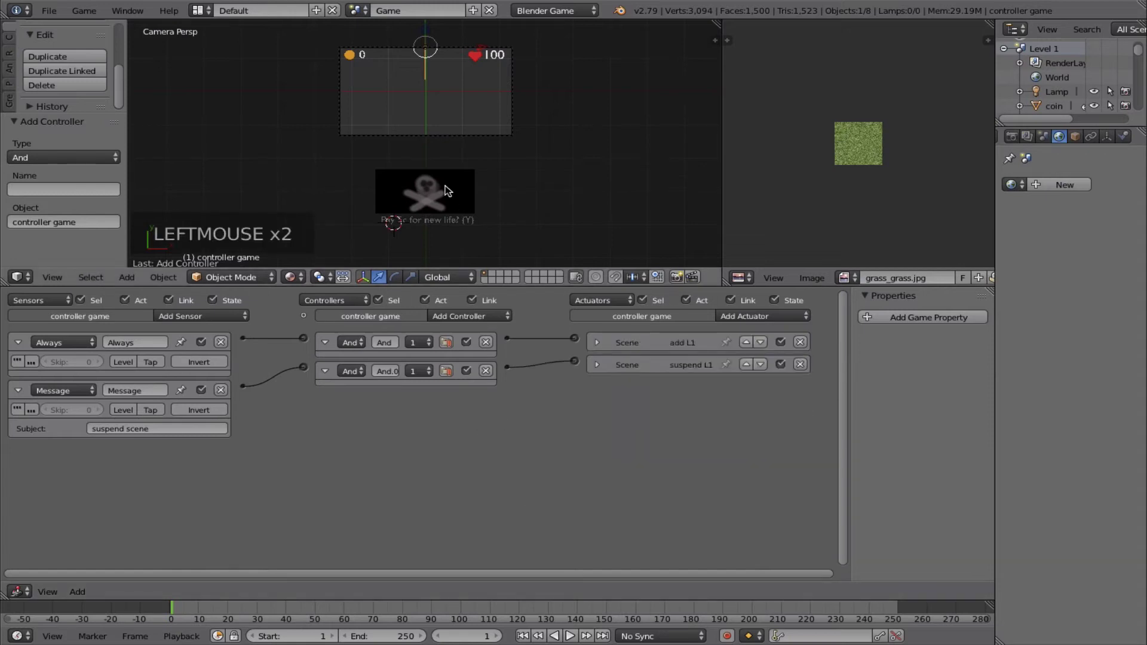
- Run the game to test suspending the level on the player's death, and stop it
key(p)
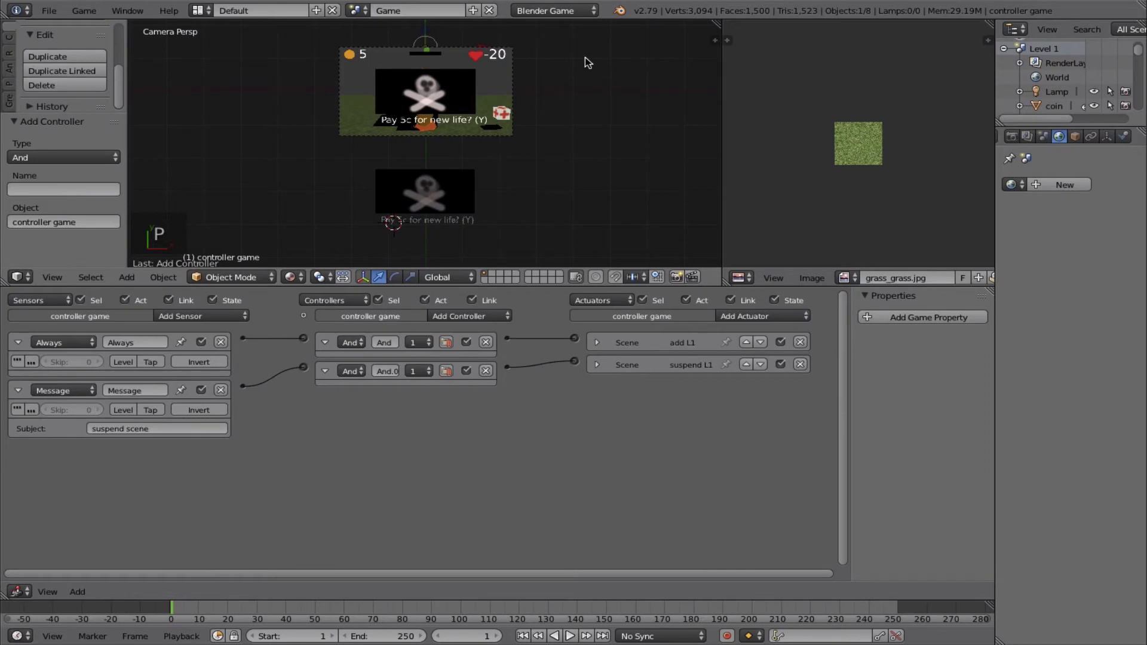
key(Escape)
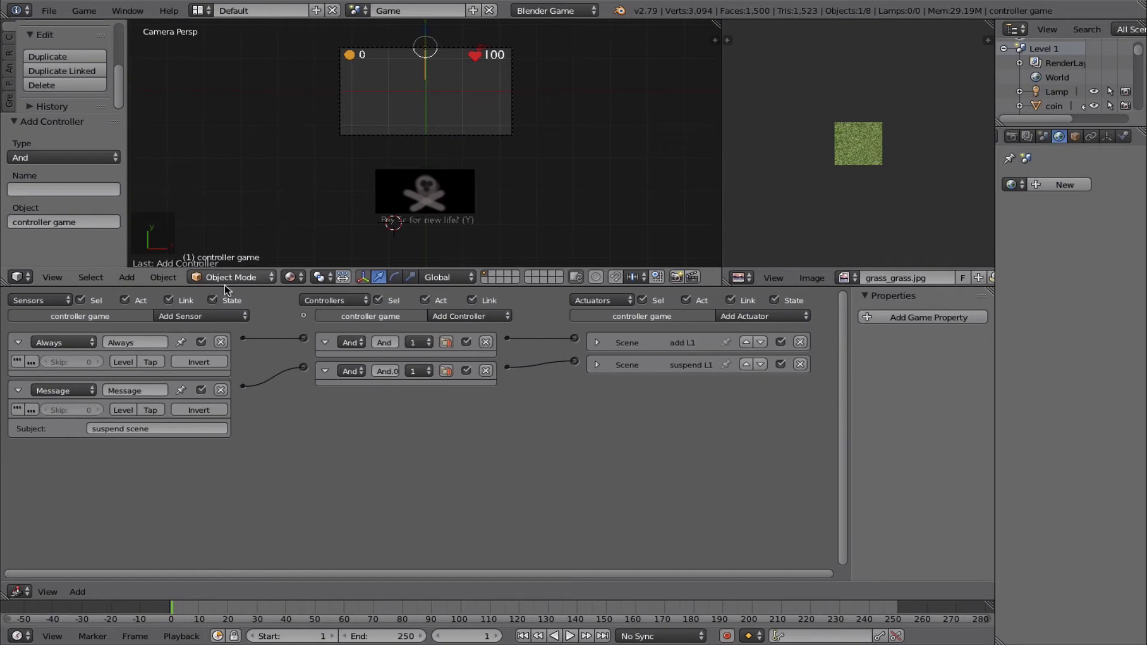
- Add a second Message sensor with the subject "buy new life" to the "controller game" object
click(182, 319)
click(188, 416)
click(128, 489)
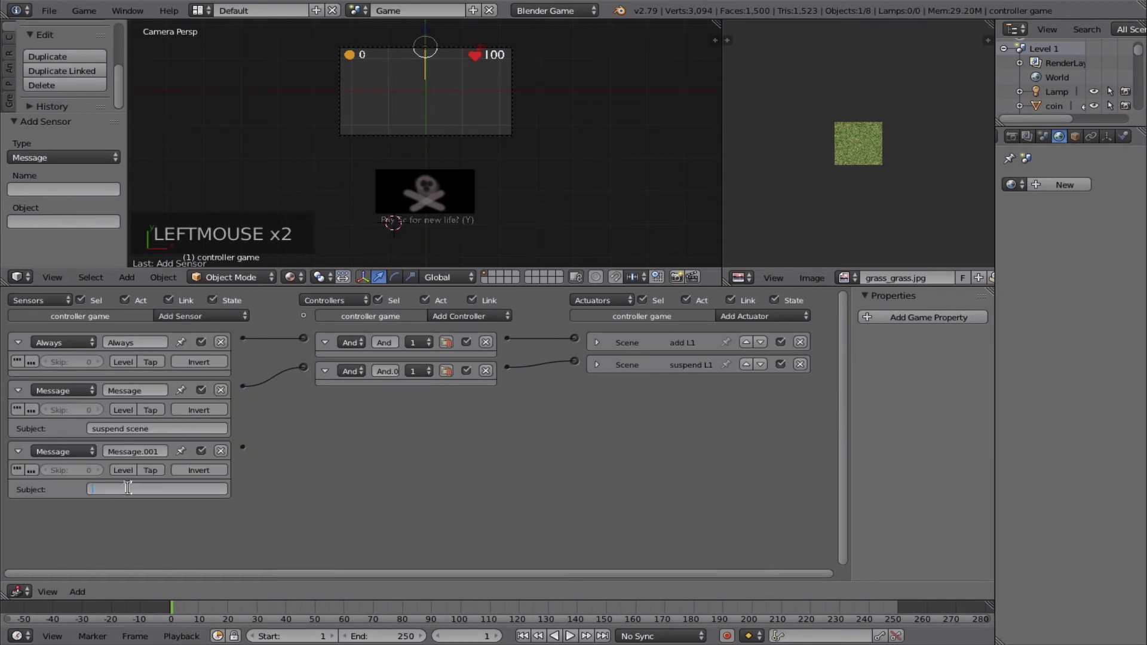
text(life)
key(Return)
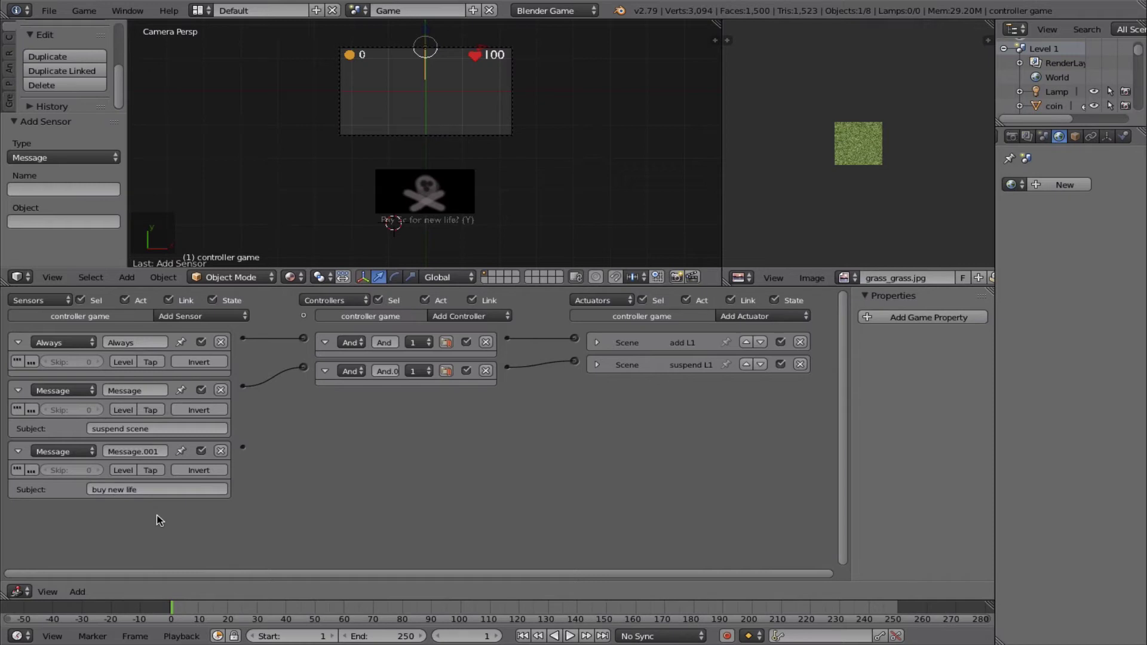
- Add a Message actuator with the subject "remove scene" to the "controller game" object and name it "remove L1"
click(741, 317)
click(750, 416)
click(699, 423)
text(remove L)
click(555, 464)
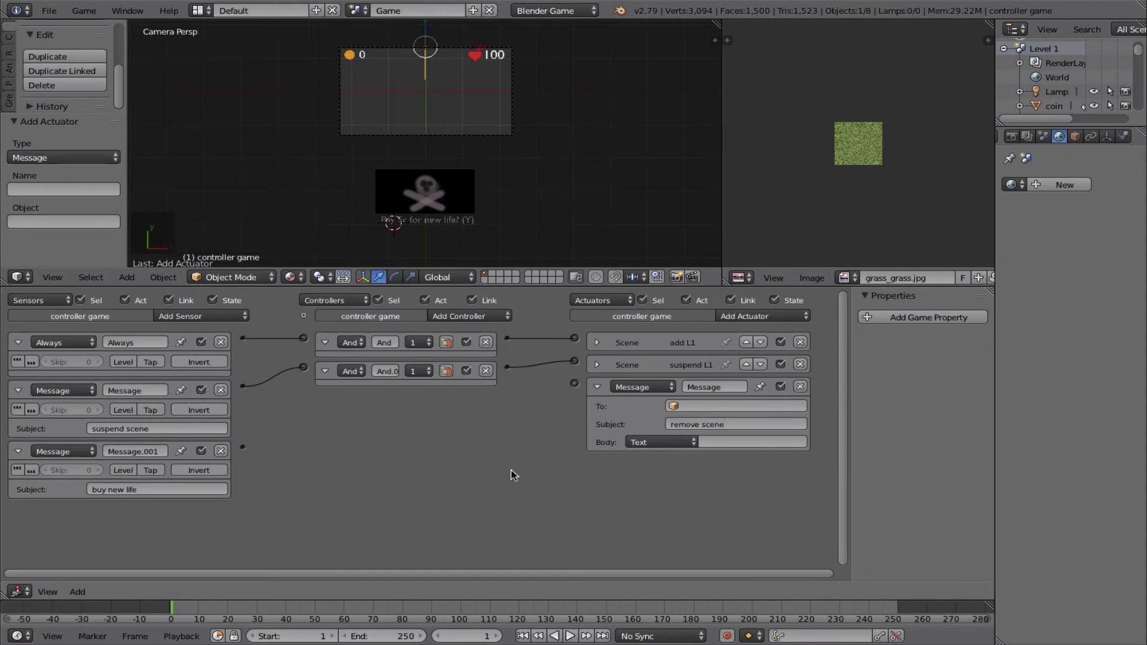
click(702, 388)
text(remove)
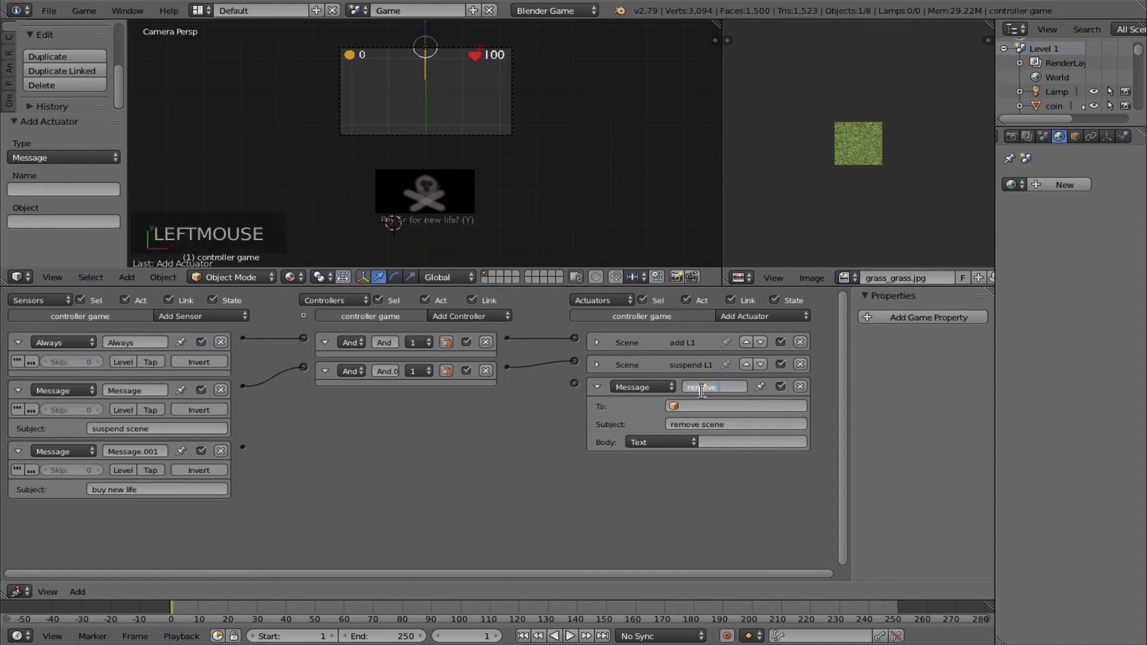
text( L1)
click(572, 485)
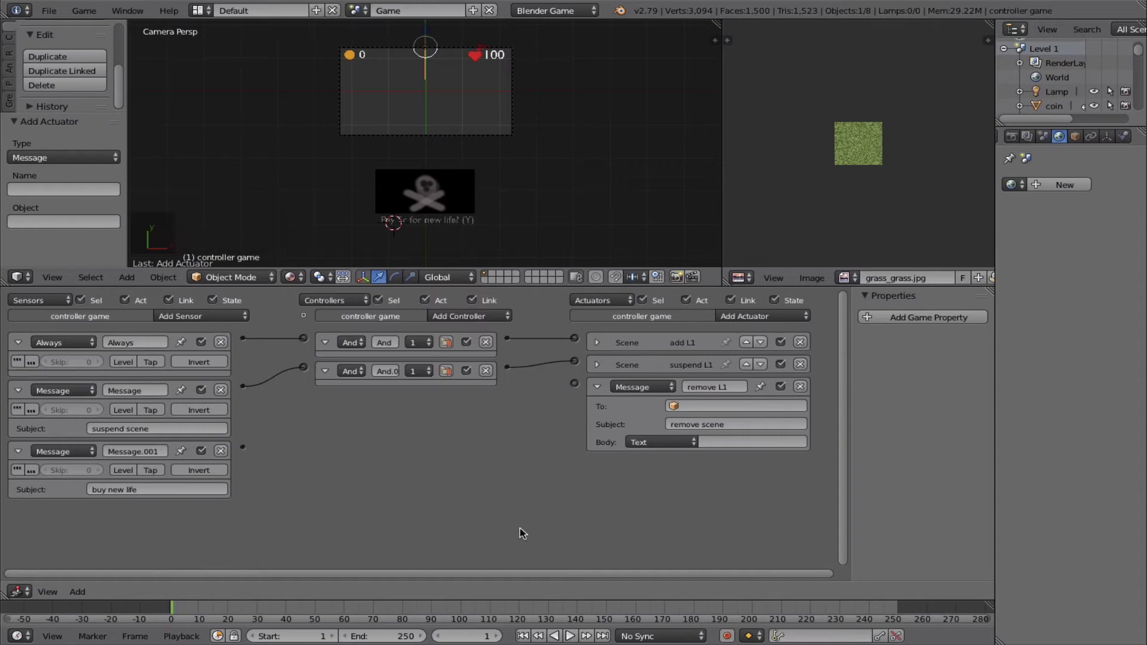
- Name the second Message sensor "buy new life" and link it to the "remove L1" Message actuator
click(146, 453)
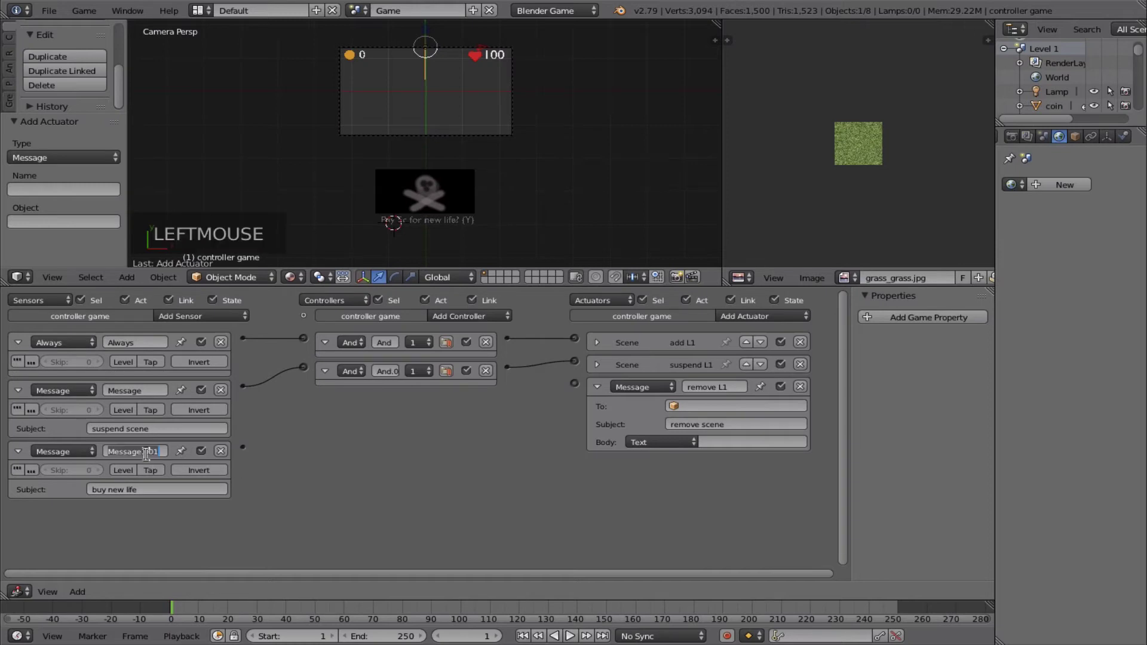
text(buy new life)
click(253, 556)
drag(243, 449, 574, 385)
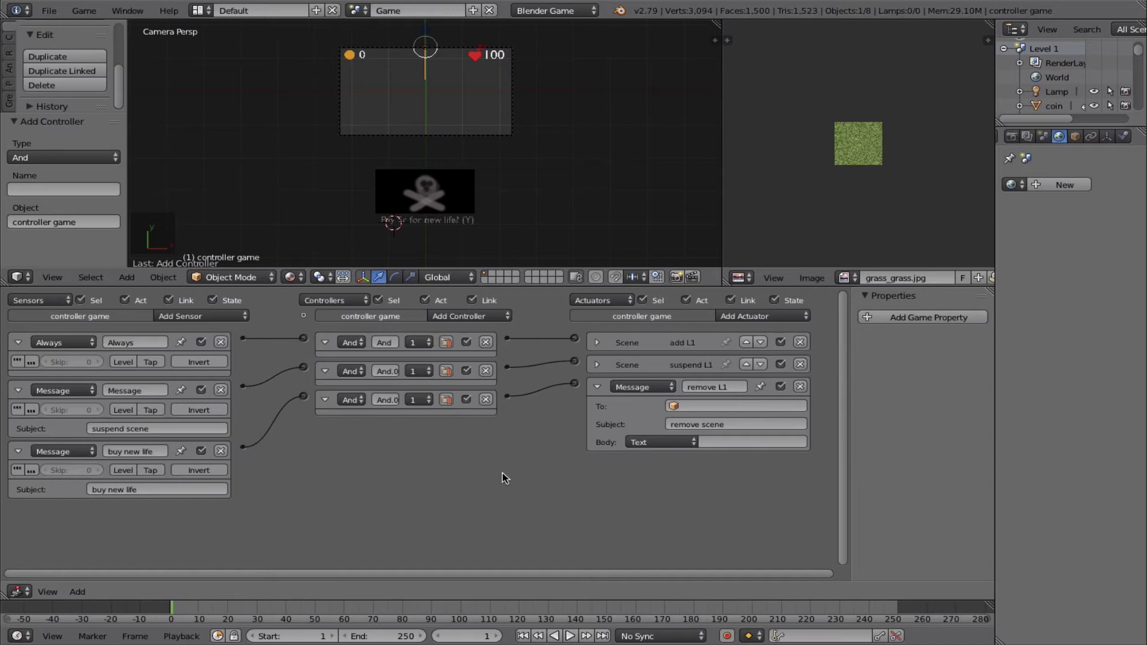
- Add a third Message sensor to the "controller game" object, with both its name and subject set to "remove scene"
click(179, 317)
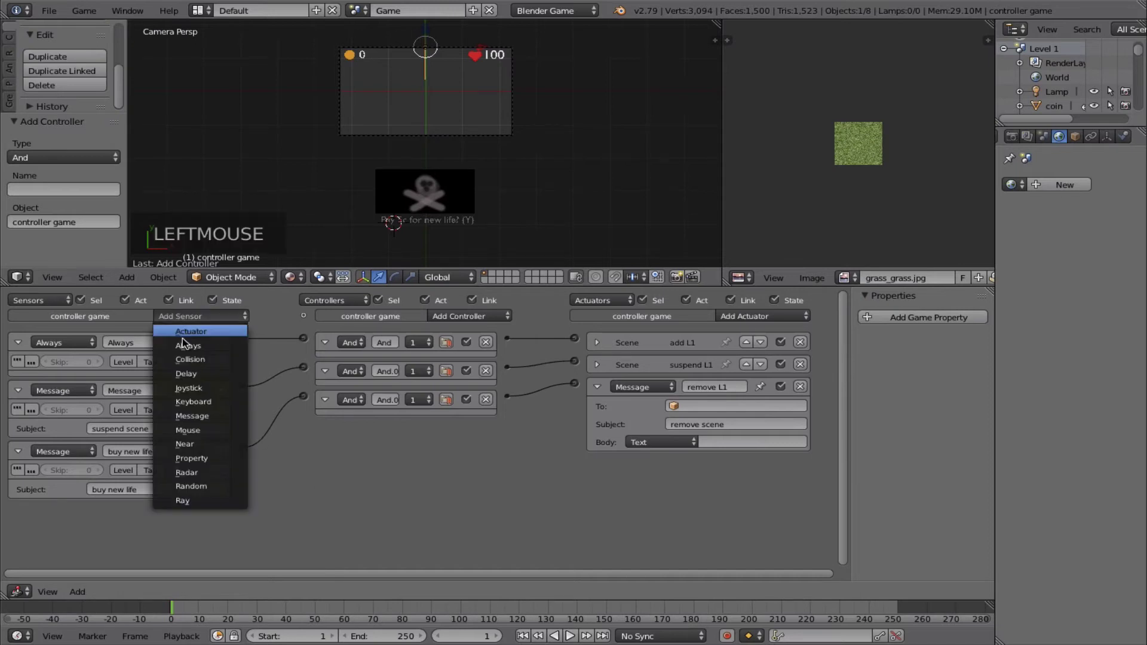
click(195, 413)
double_click(145, 512)
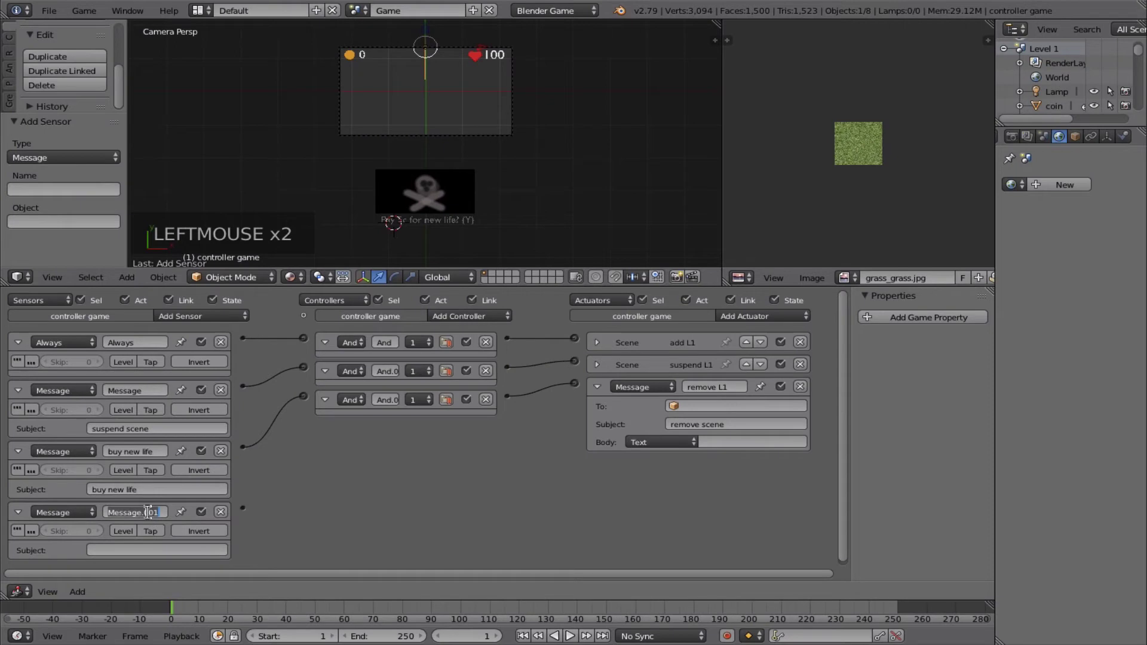
key(ctrl+a)
text(remove scene)
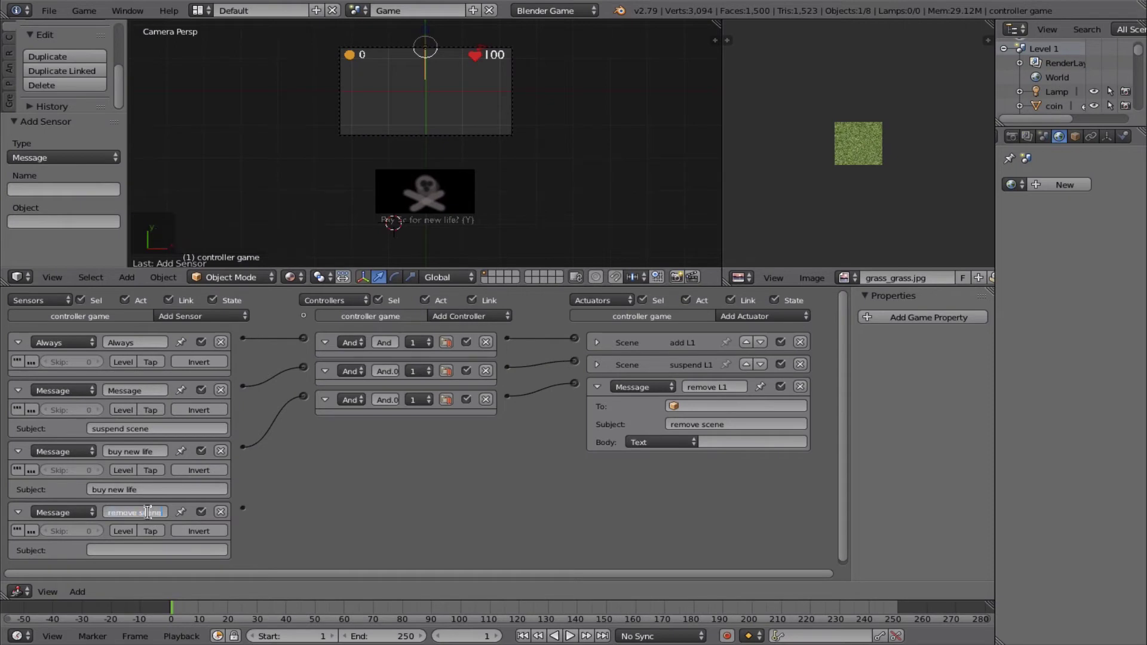
key(Return)
click(162, 549)
text(remove scene)
key(Return)
- Add a Scene actuator in Remove Scene mode targeting Level 1 to the "controller game" object
click(751, 318)
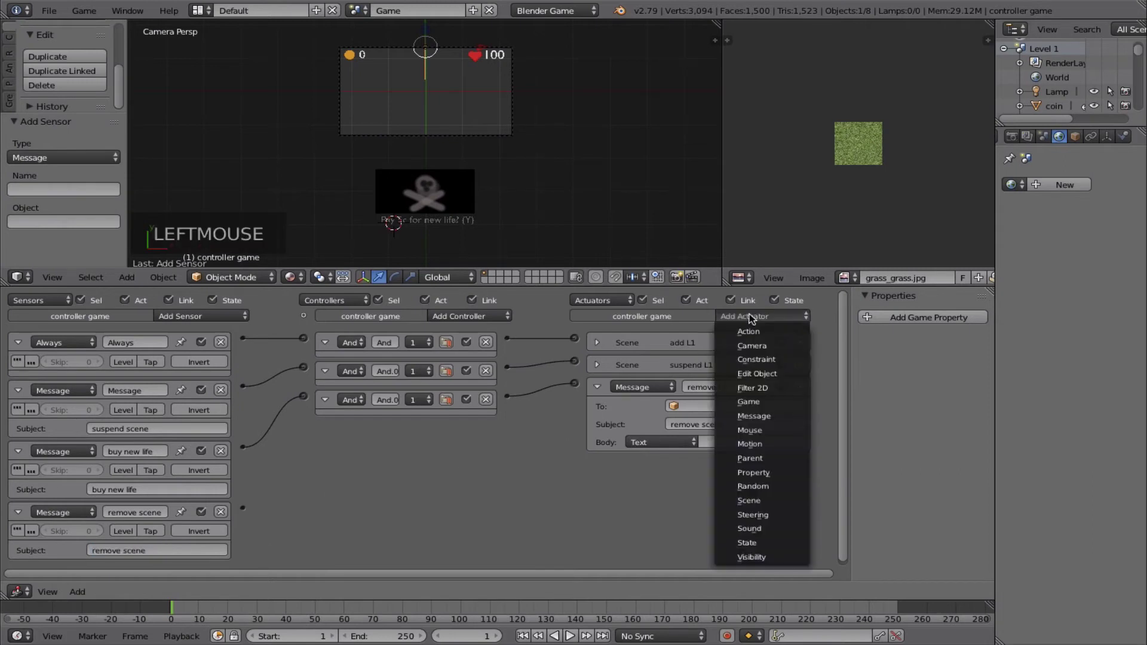
click(749, 500)
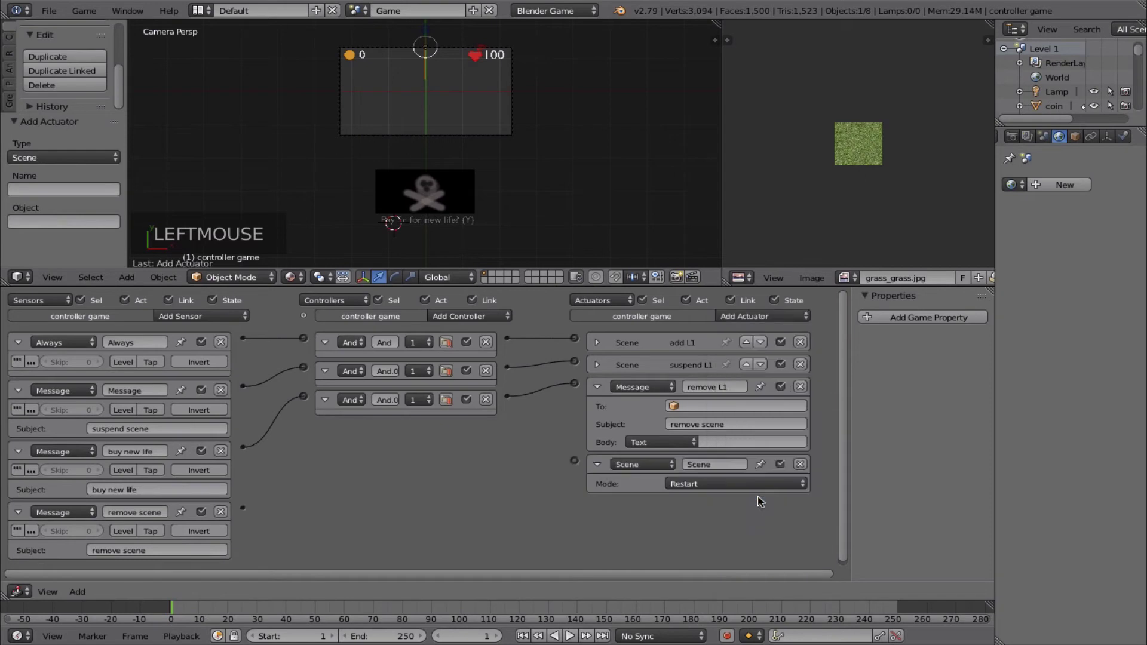
click(693, 485)
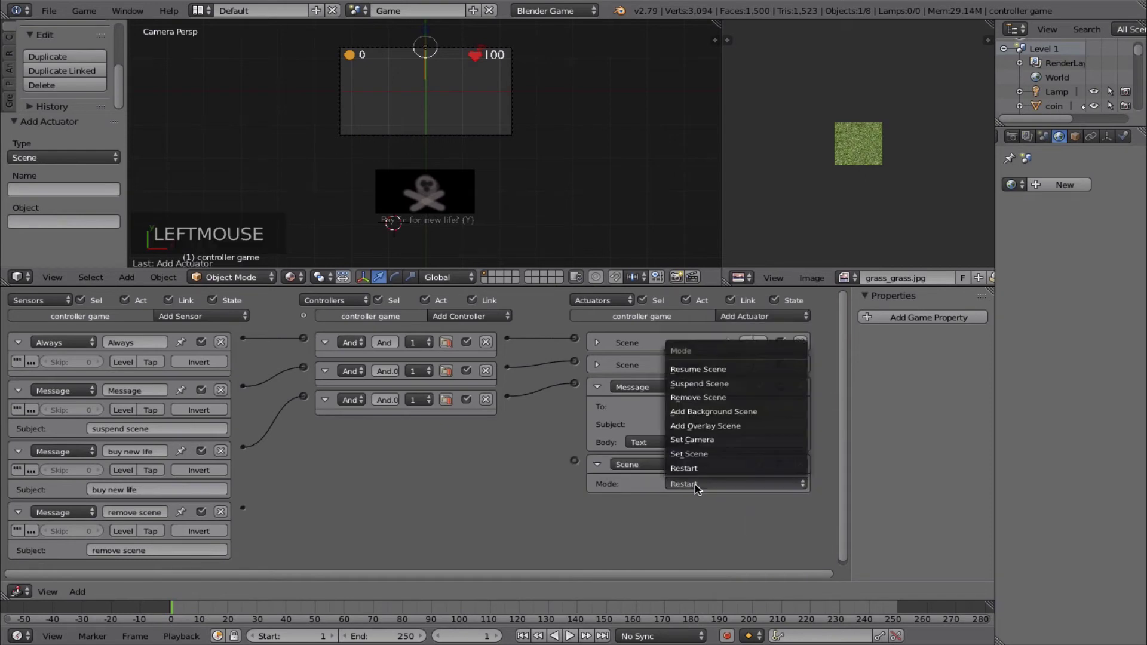
click(698, 397)
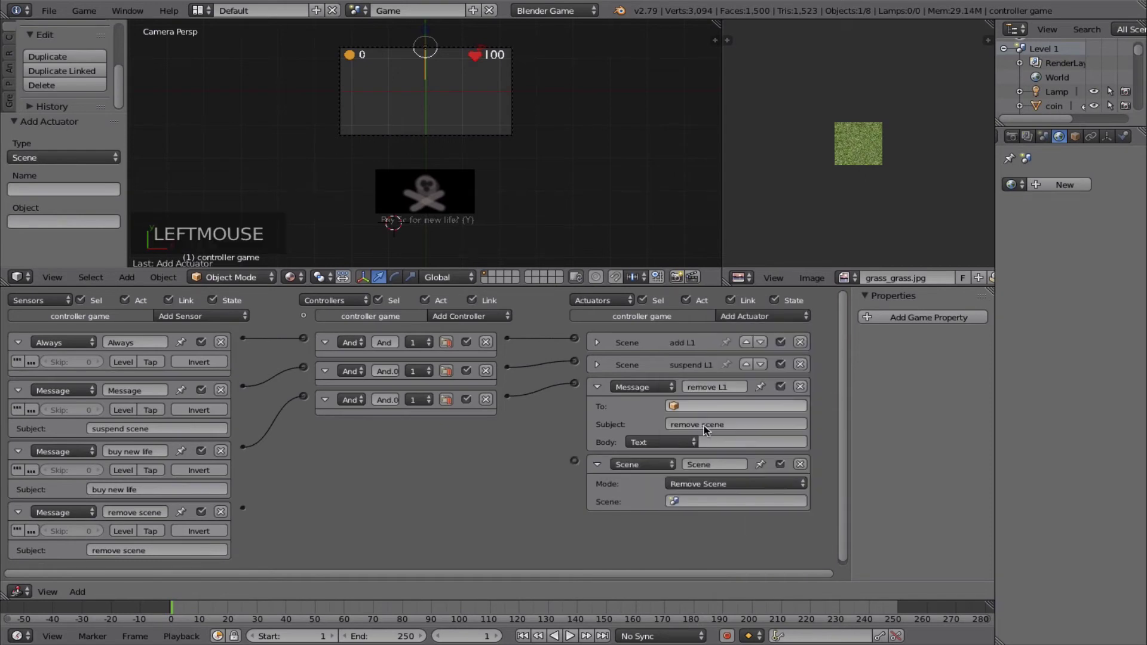
click(702, 502)
click(694, 533)
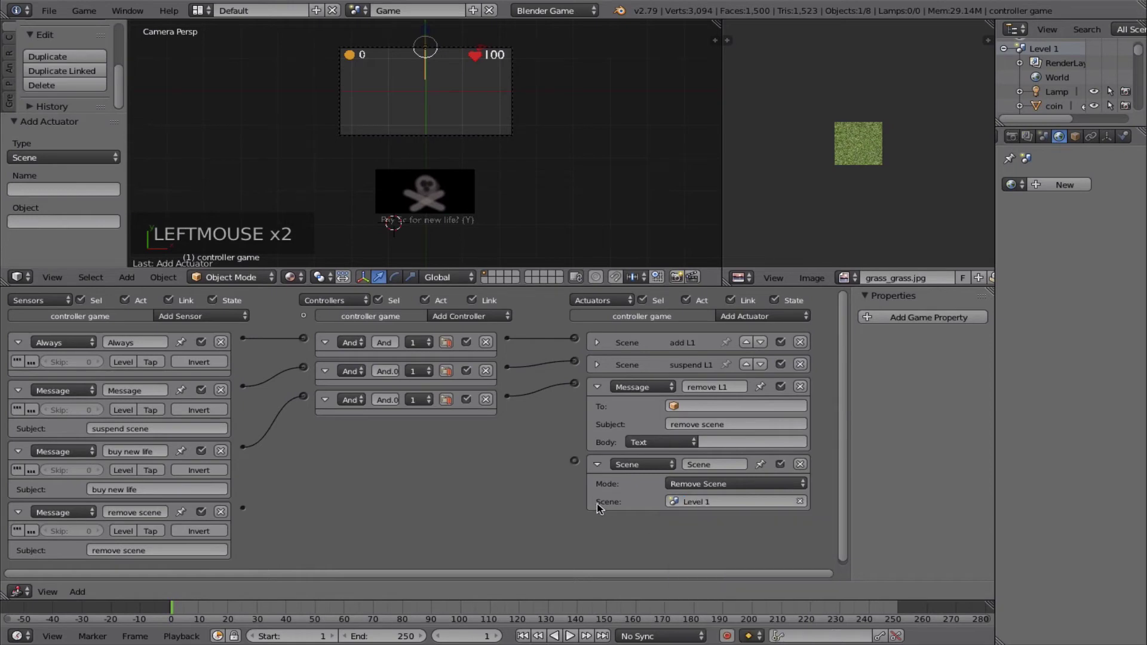
- Name the Remove Scene actuator "remove L1"
click(696, 469)
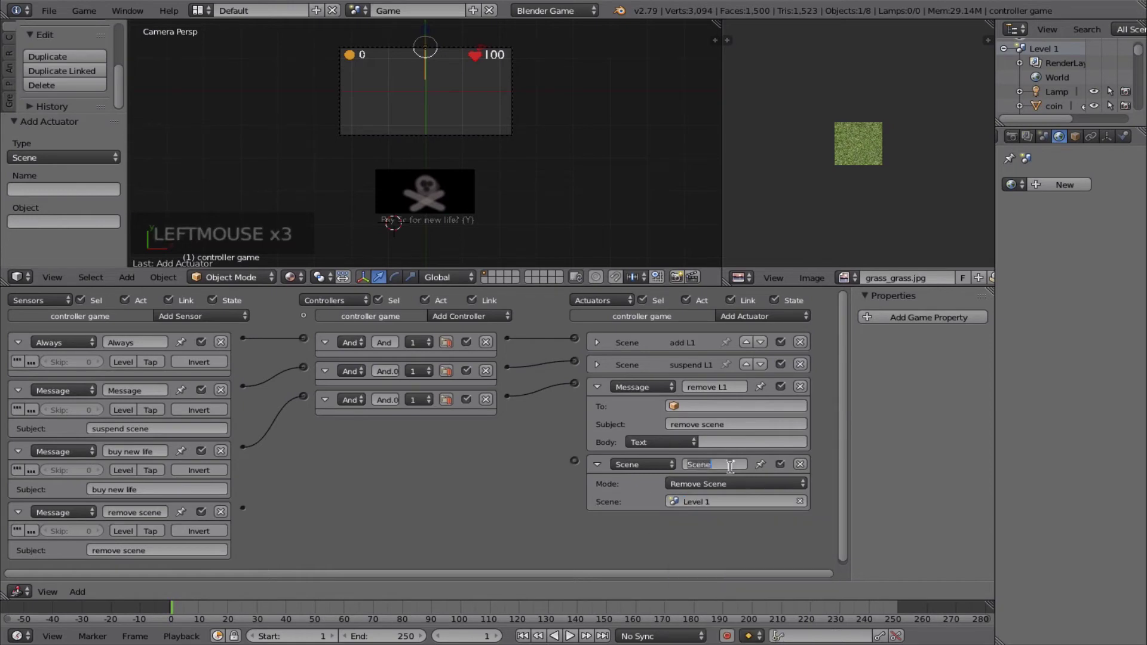
text(remvoe)
text( L)
text(1)
key(Return)
click(698, 465)
text(remove L1)
key(Return)
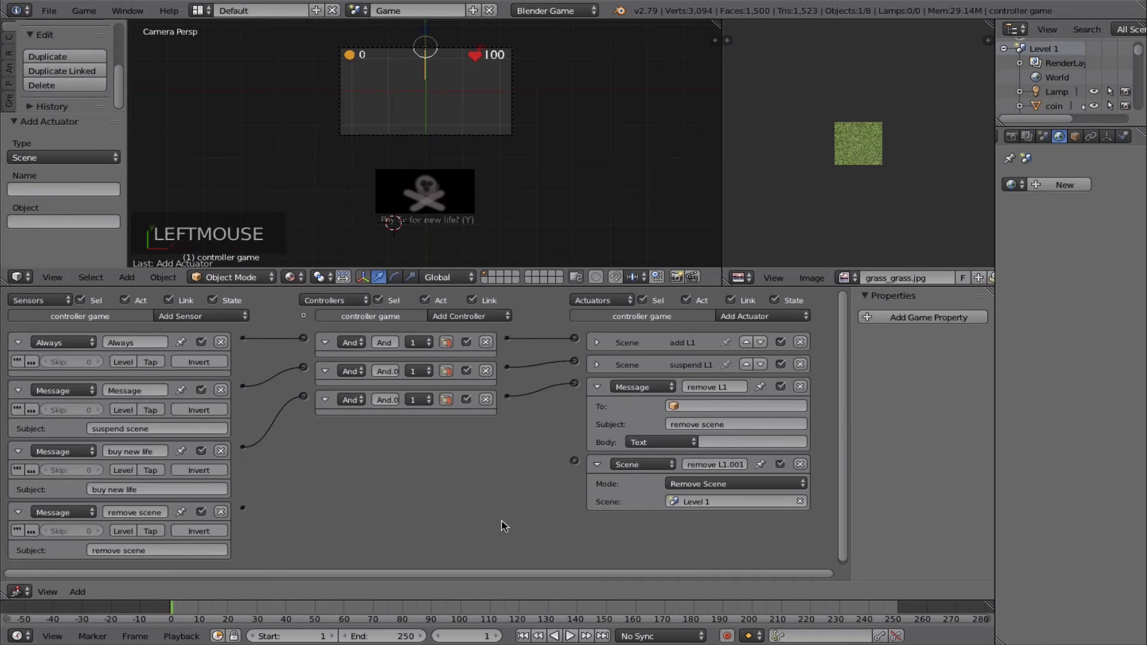
- Link the "remove scene" Message sensor to the Remove Scene actuator of the "controller game" object through a new And controller
click(597, 387)
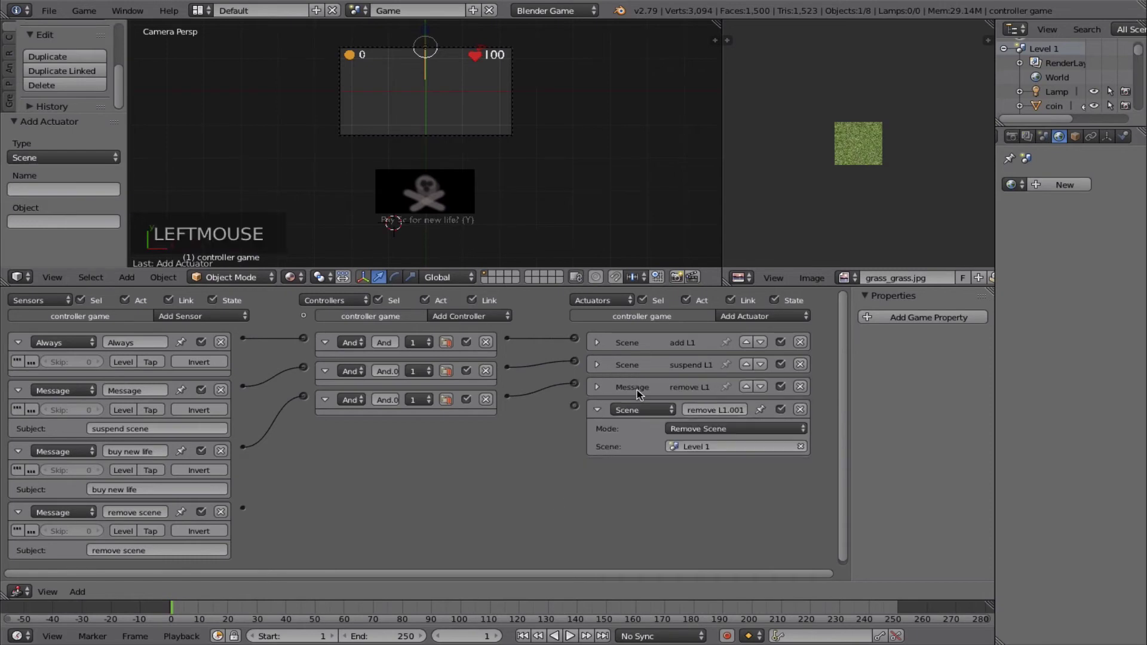
click(598, 410)
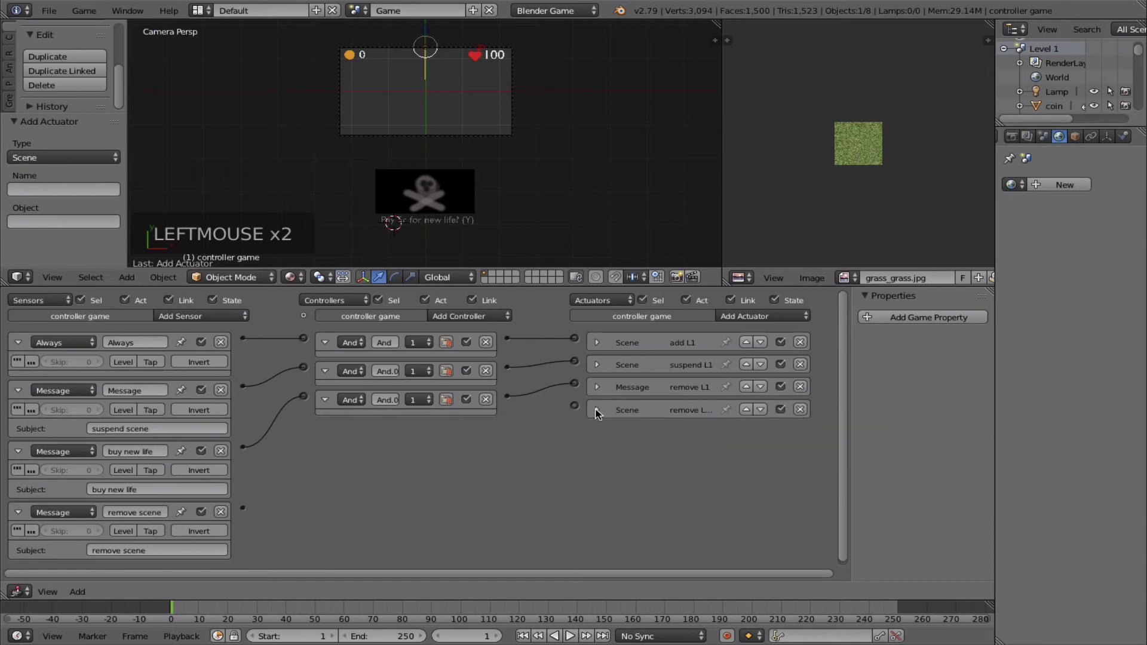
click(596, 410)
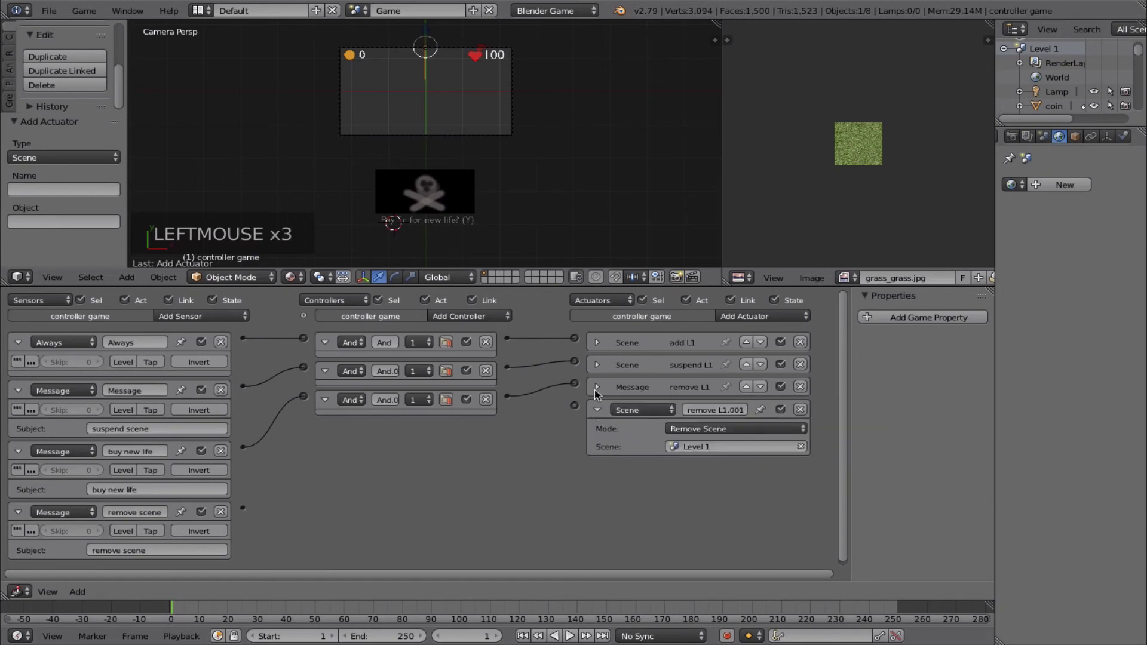
click(597, 387)
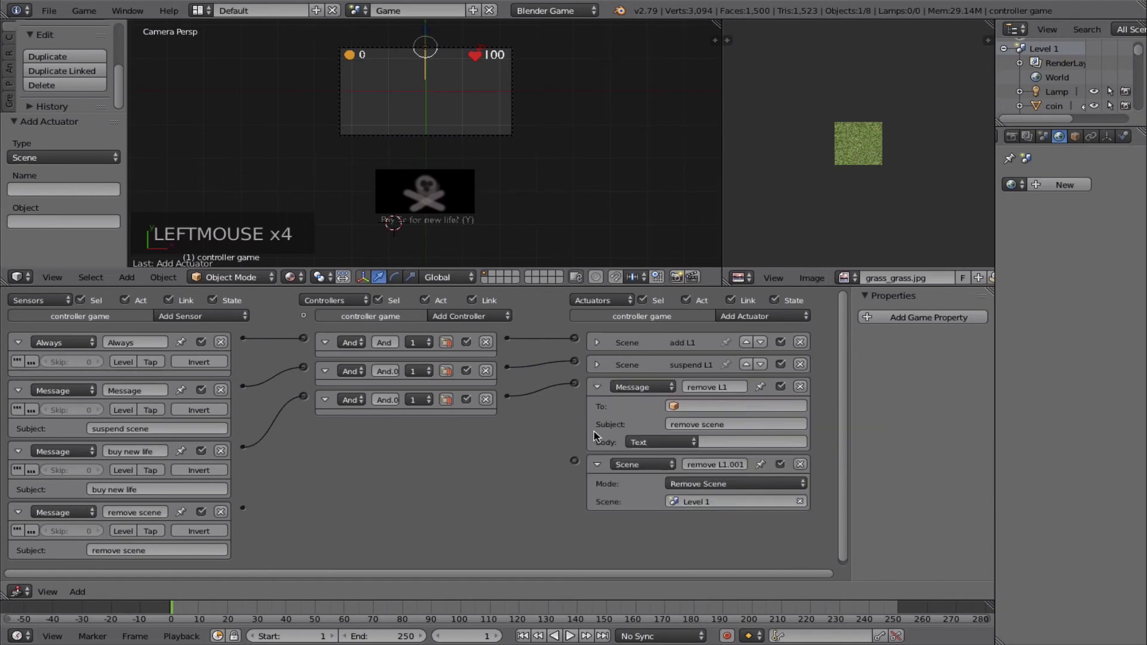
click(597, 464)
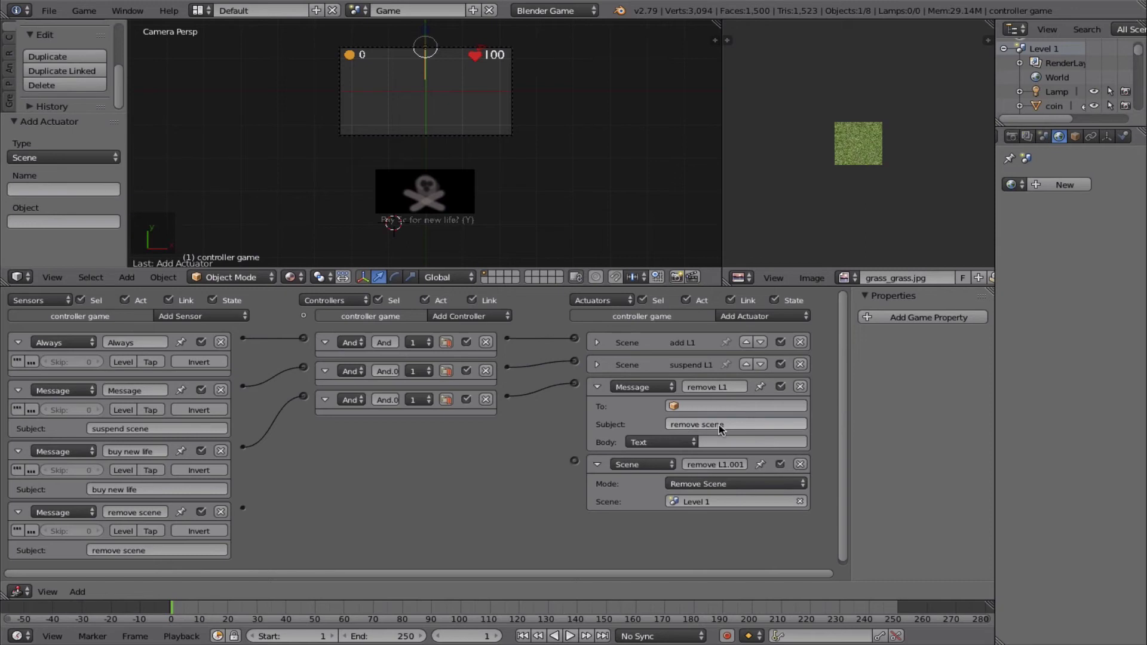
click(597, 387)
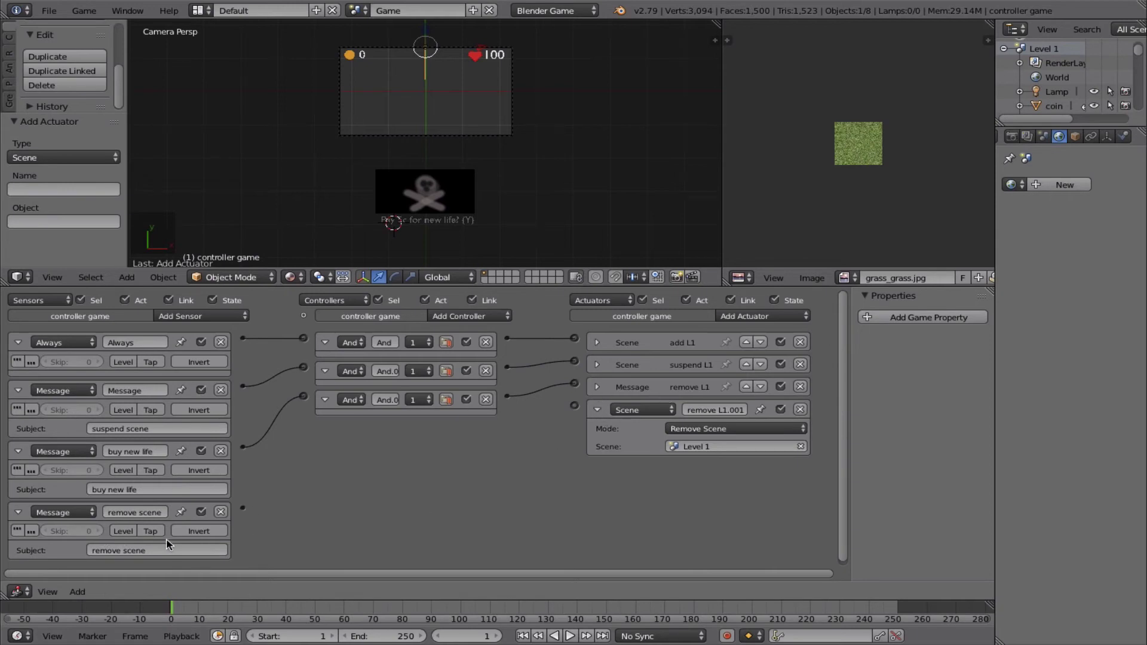
drag(242, 507, 574, 406)
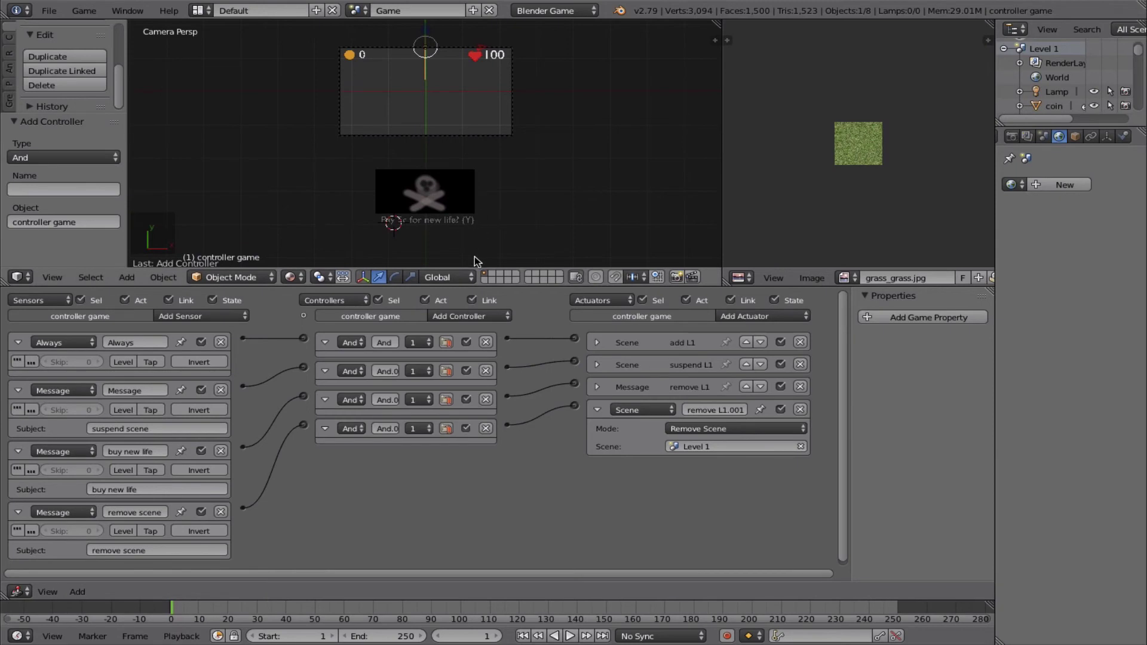
- Test the game by dying and buying a new life for 5 coins, and end the playback
key(p)
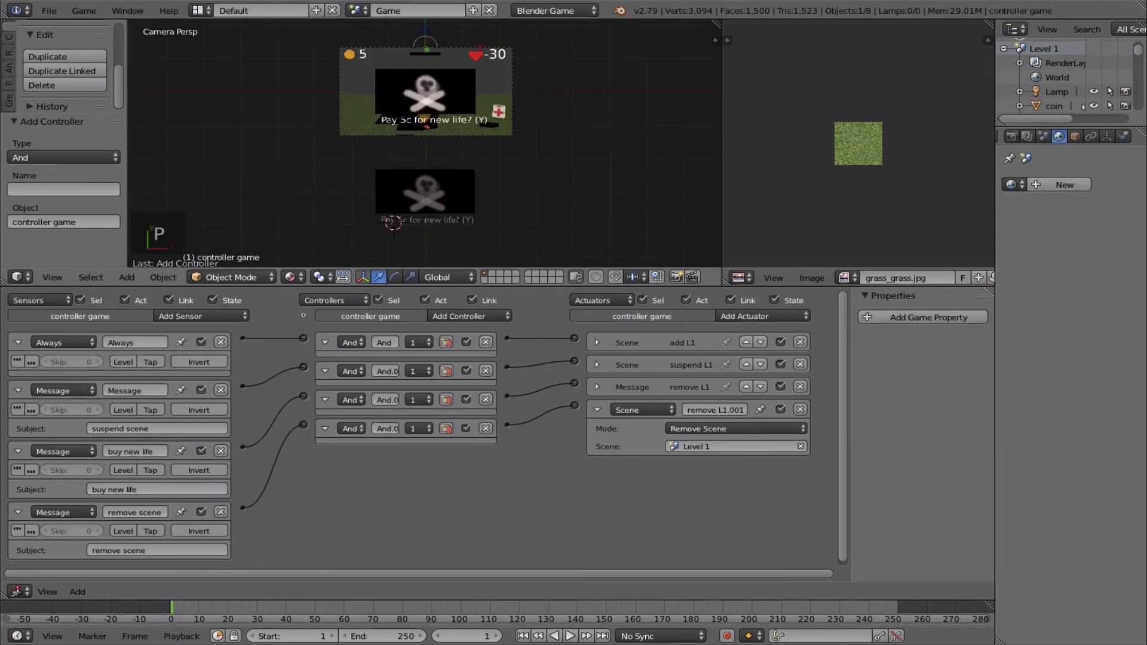
key(y)
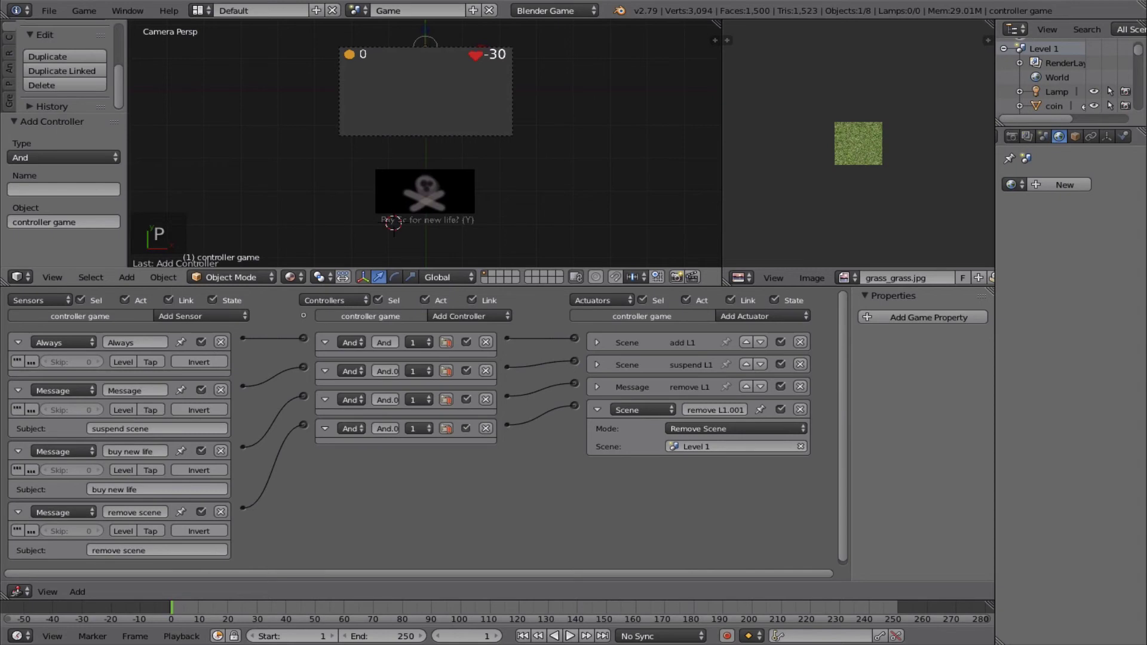
key(Escape)
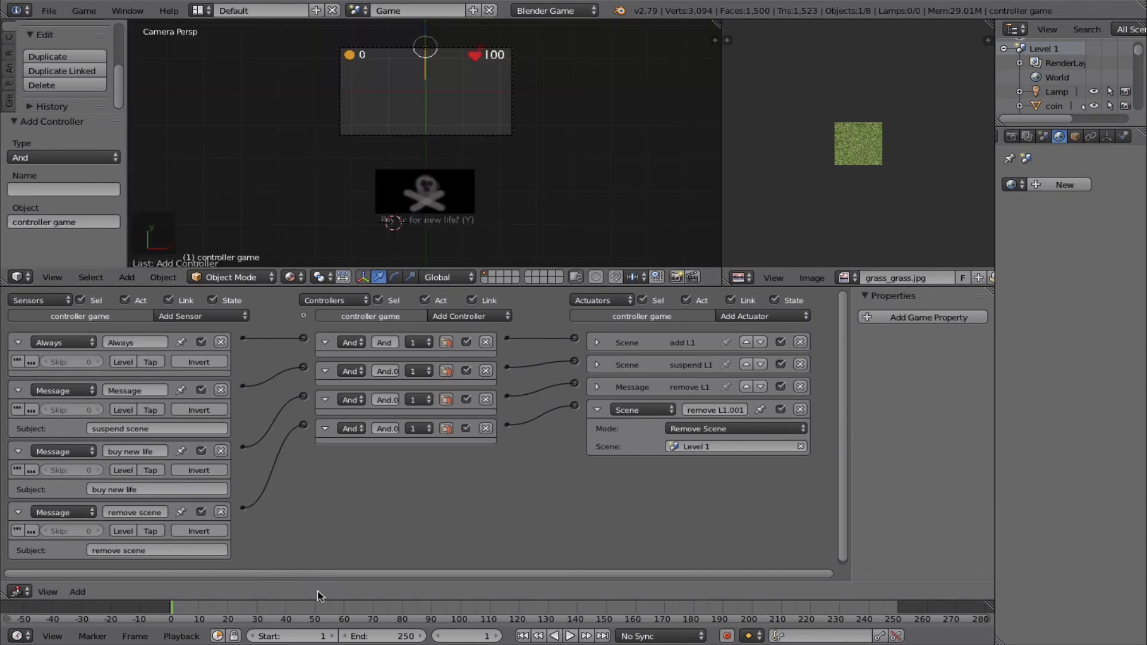
- Name the first Message sensor "suspend scene" and collapse the Message sensors and the Remove Scene actuator
click(18, 512)
click(19, 452)
click(124, 392)
text(suspend scene)
key(Return)
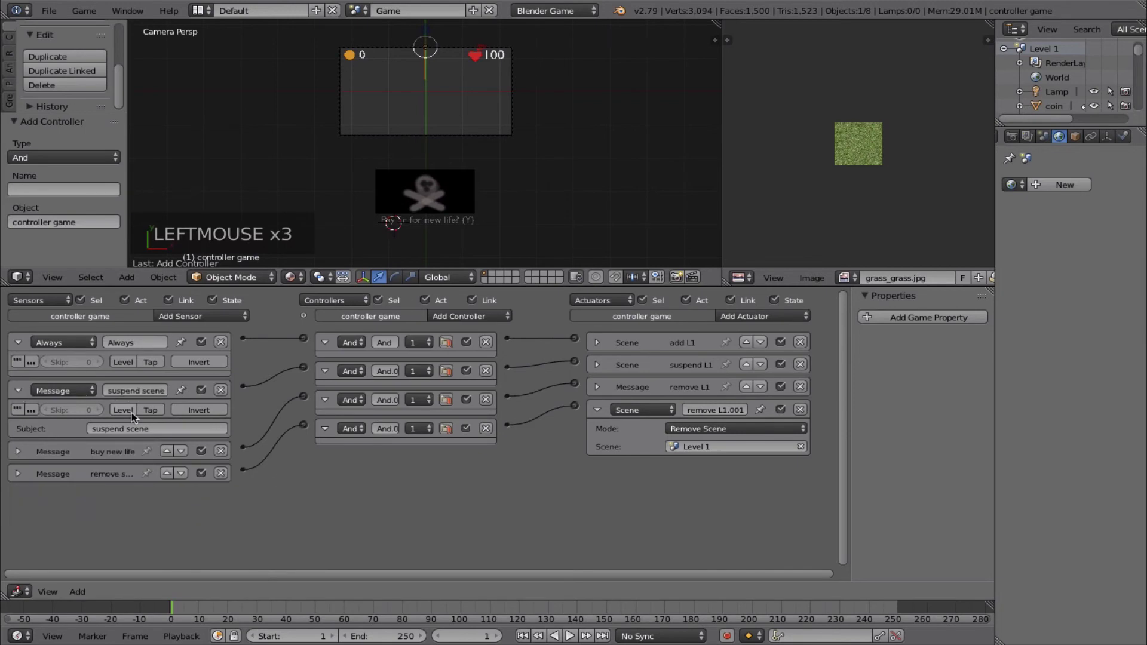
click(18, 390)
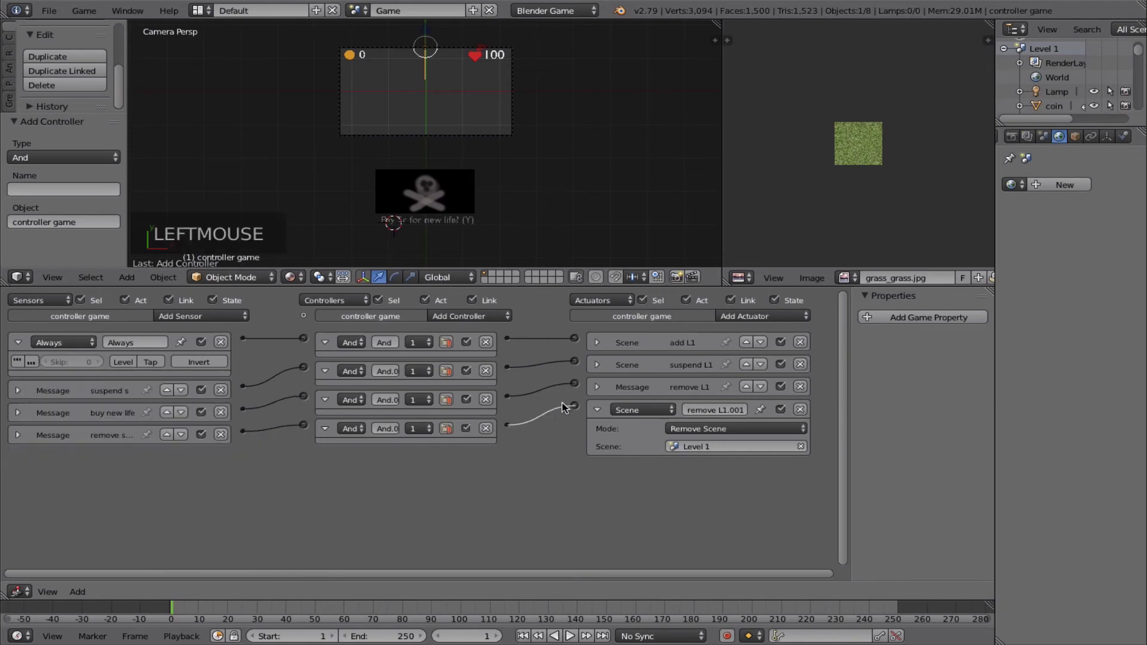
click(597, 410)
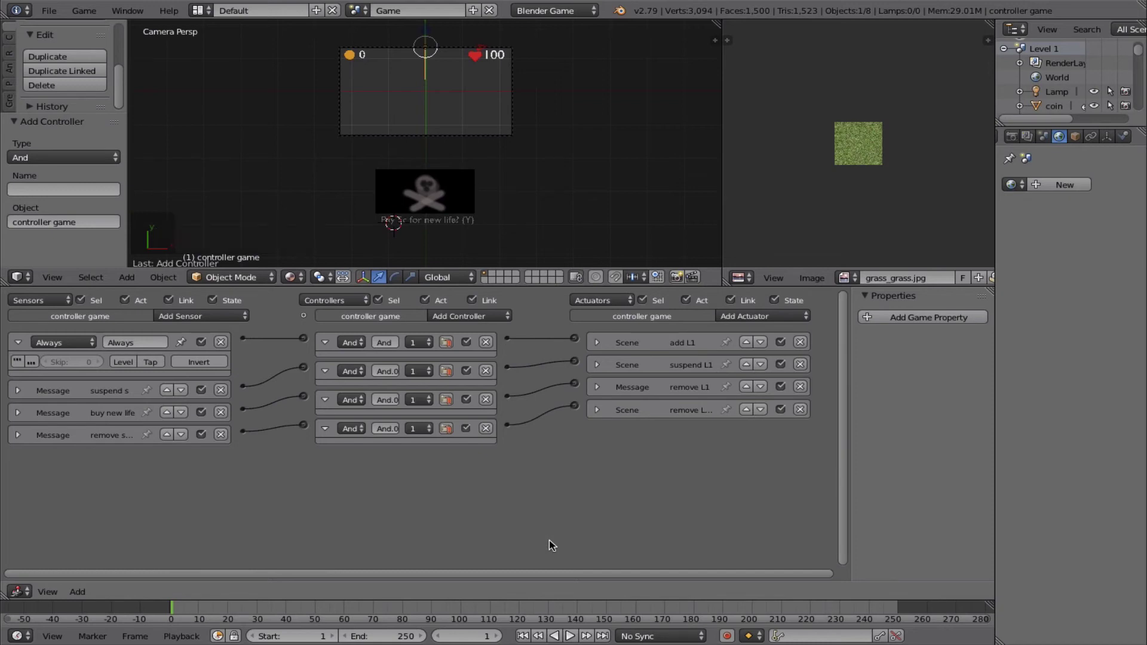
- Add a Message actuator with the subject "add level 1" to the "controller game" object
click(762, 316)
click(762, 420)
click(706, 469)
text(add leve)
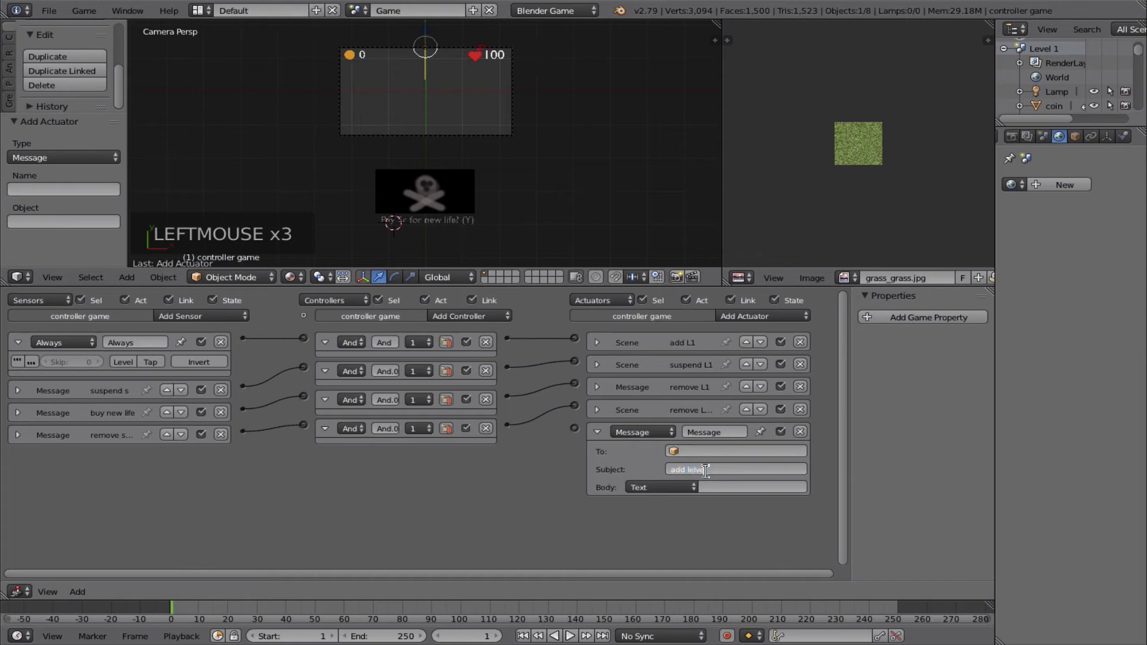
key(BackSpace)
key(BackSpace)
text(vel 1)
key(Return)
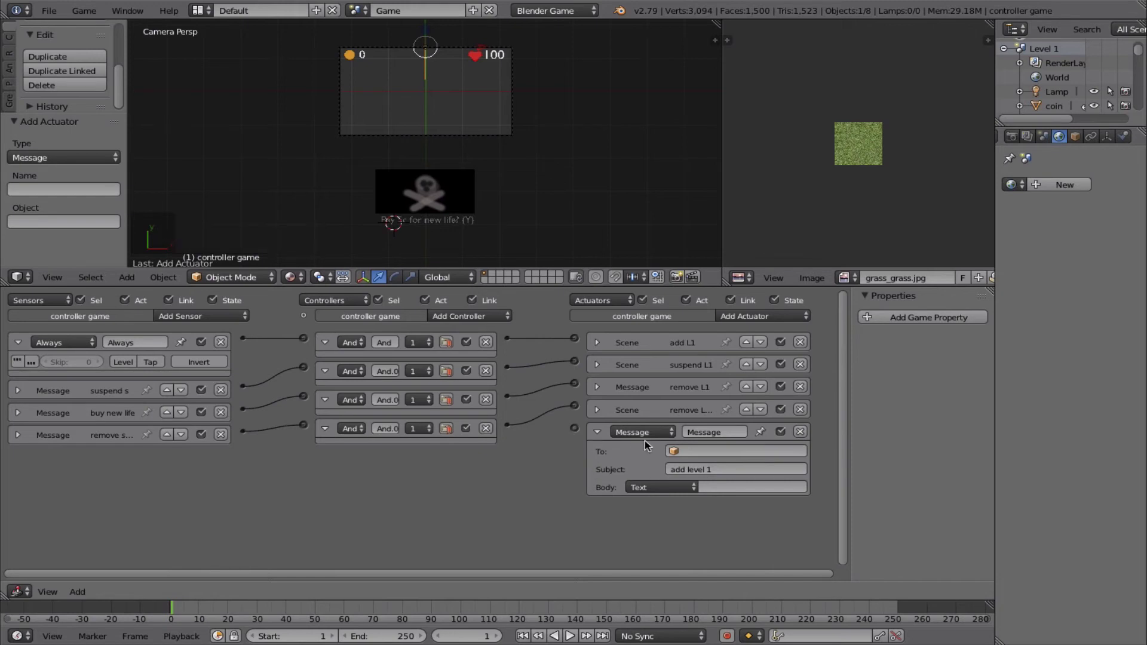
- Name the new Message actuator "add L1" and link it to the controller of the "remove scene" sensor
click(706, 431)
text(ad)
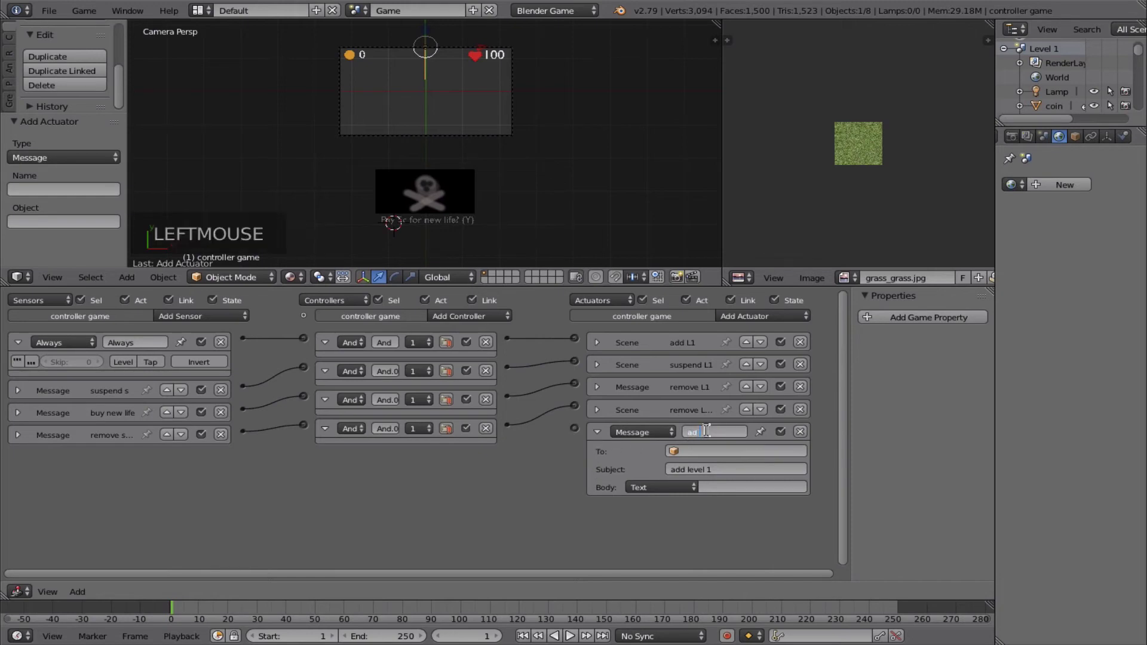
text(d L1.001)
key(Return)
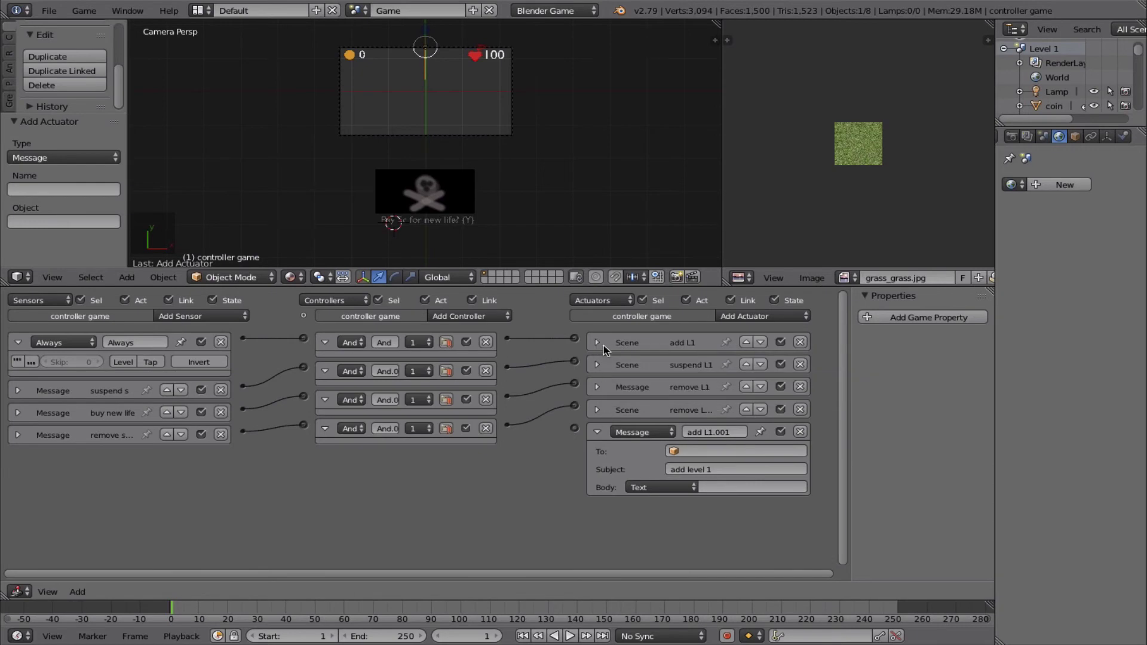
click(506, 422)
drag(505, 422, 574, 428)
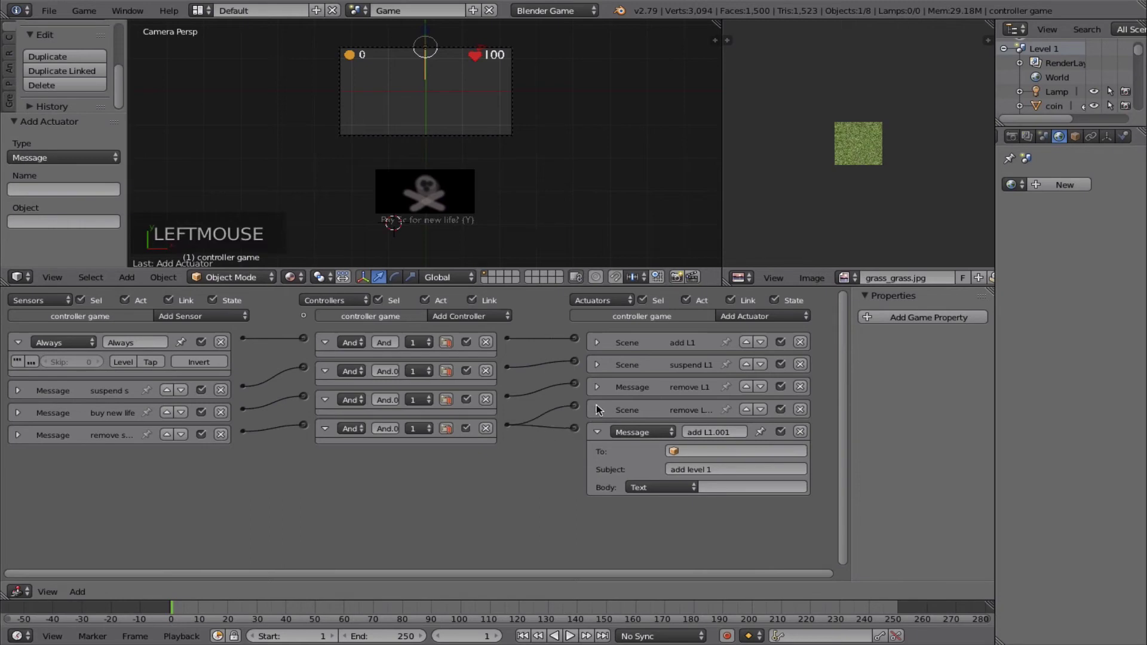
click(597, 410)
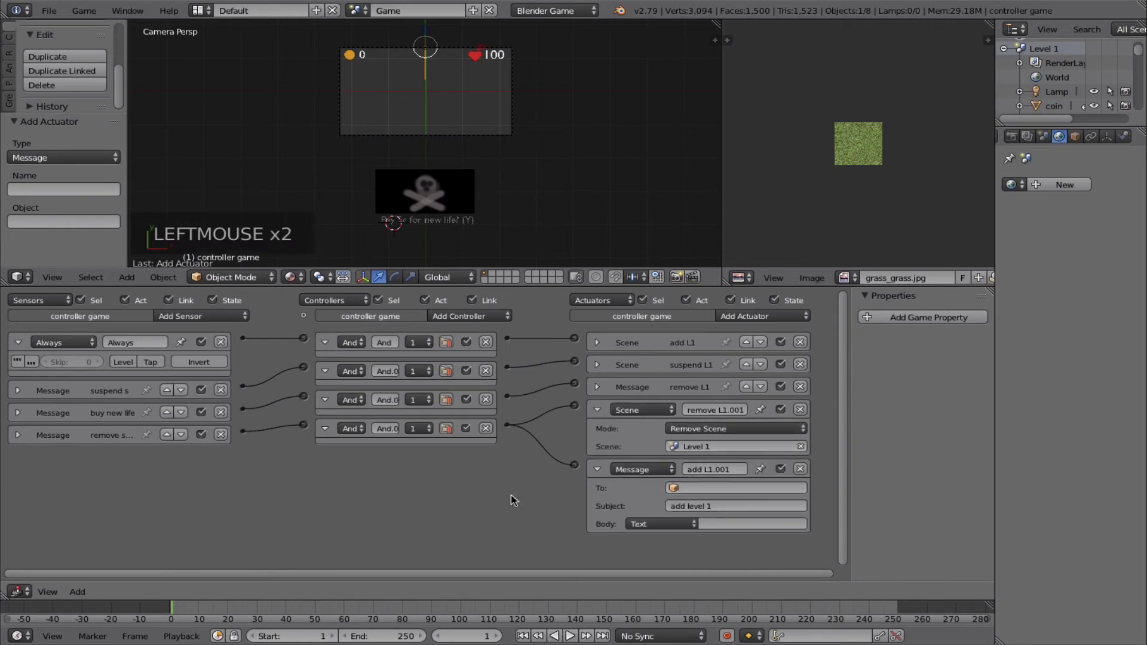
- Add a Message sensor with the subject "add level 1" to the "controller game" object
click(171, 317)
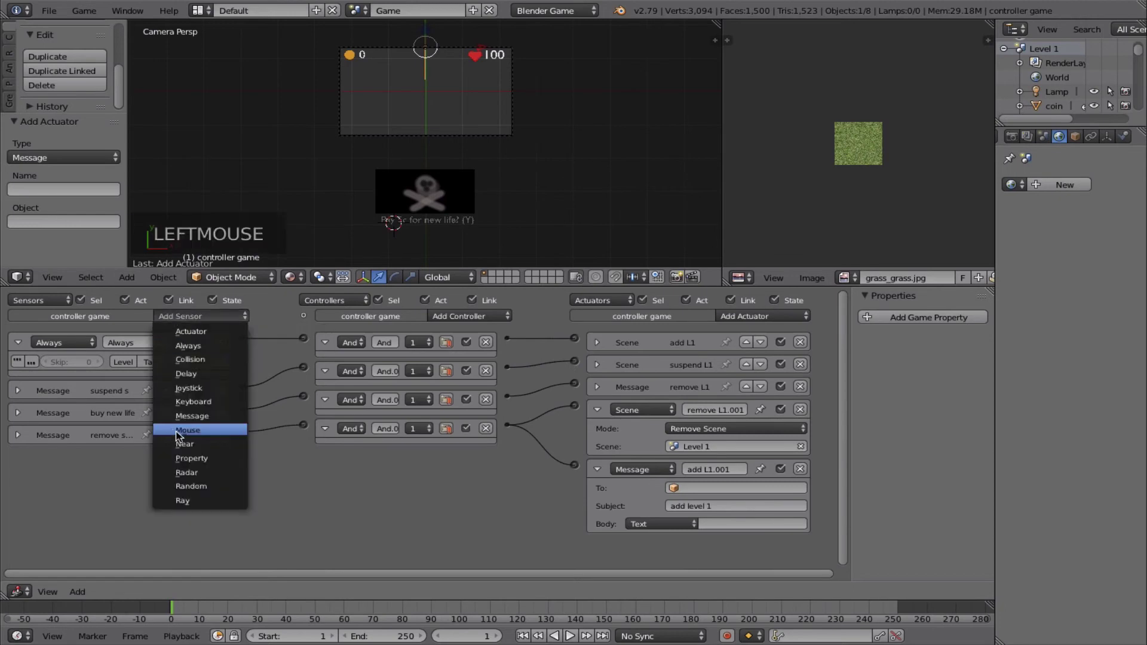
click(188, 415)
click(148, 495)
text(add)
key(BackSpace)
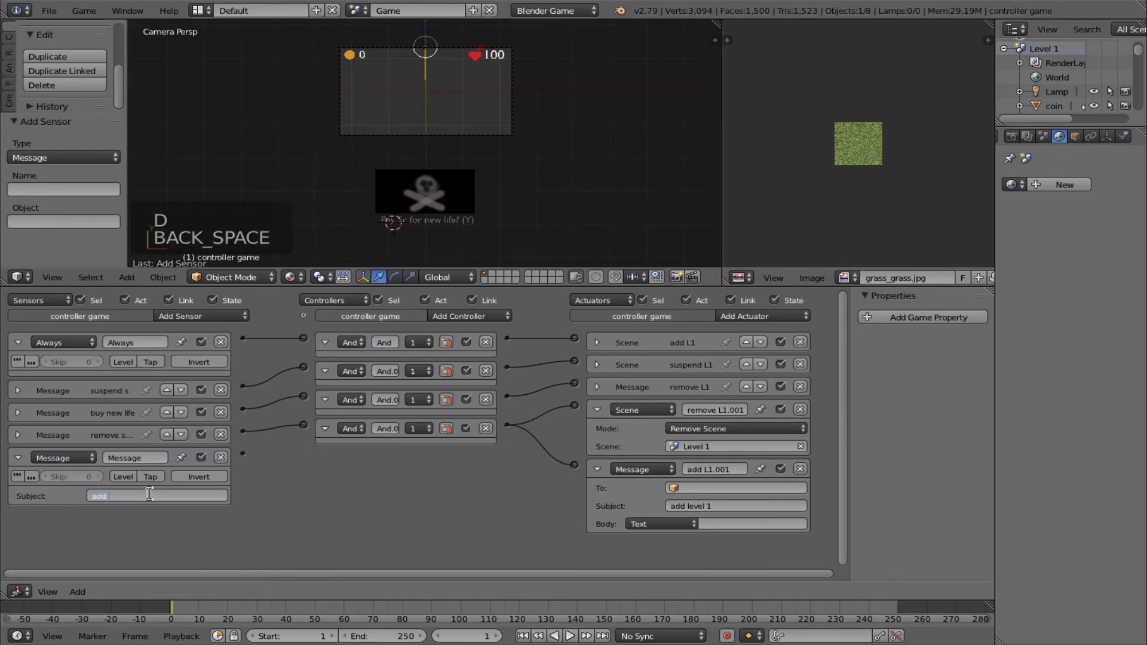
key(BackSpace)
text(evel 1)
click(258, 508)
- Link the "add level 1" Message sensor to the "add L1" Scene actuator and check that actuator's mode and target scene
drag(242, 453, 575, 338)
click(597, 343)
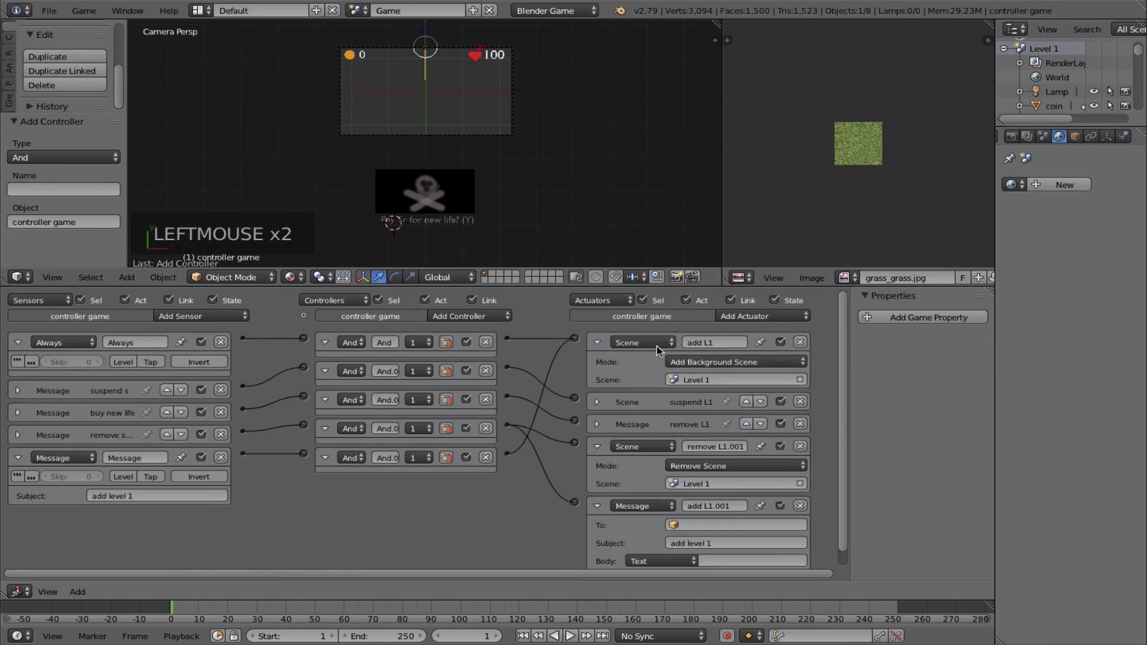
click(597, 343)
click(596, 469)
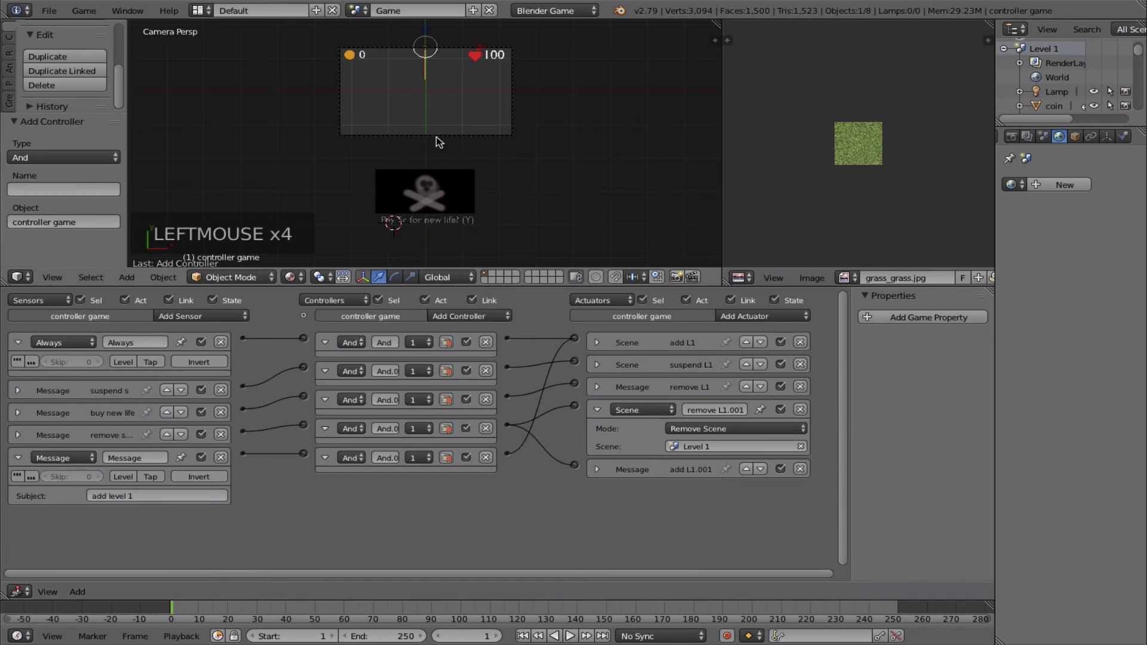
- Run the game again, buy a new life after dying to test the level restart, and stop the game
key(p)
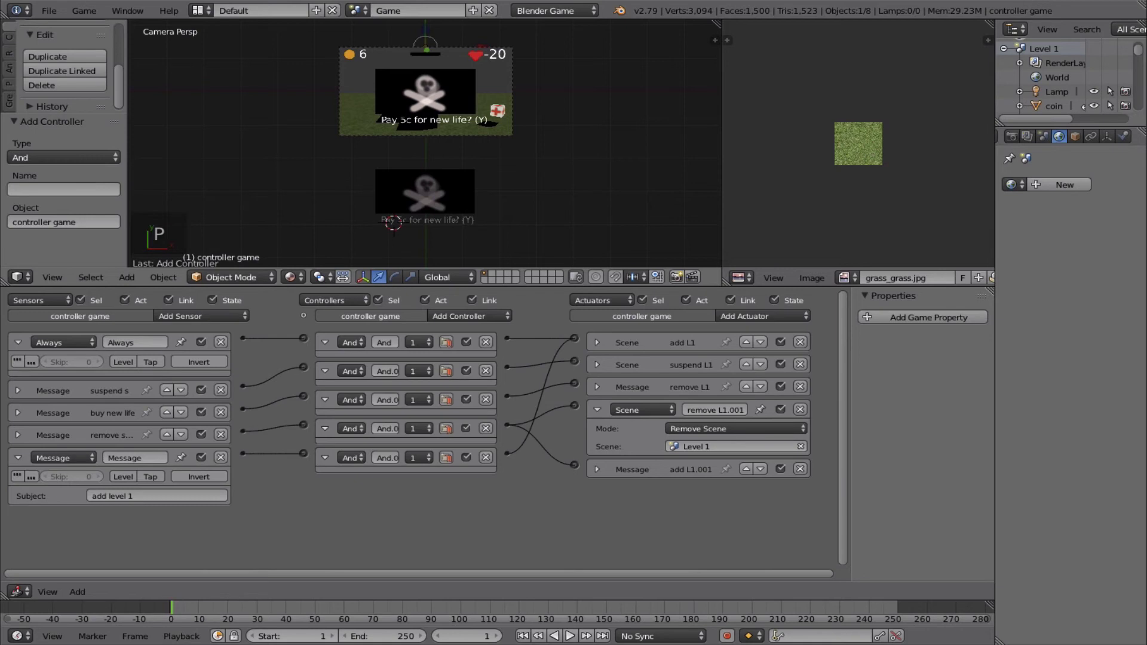
key(y)
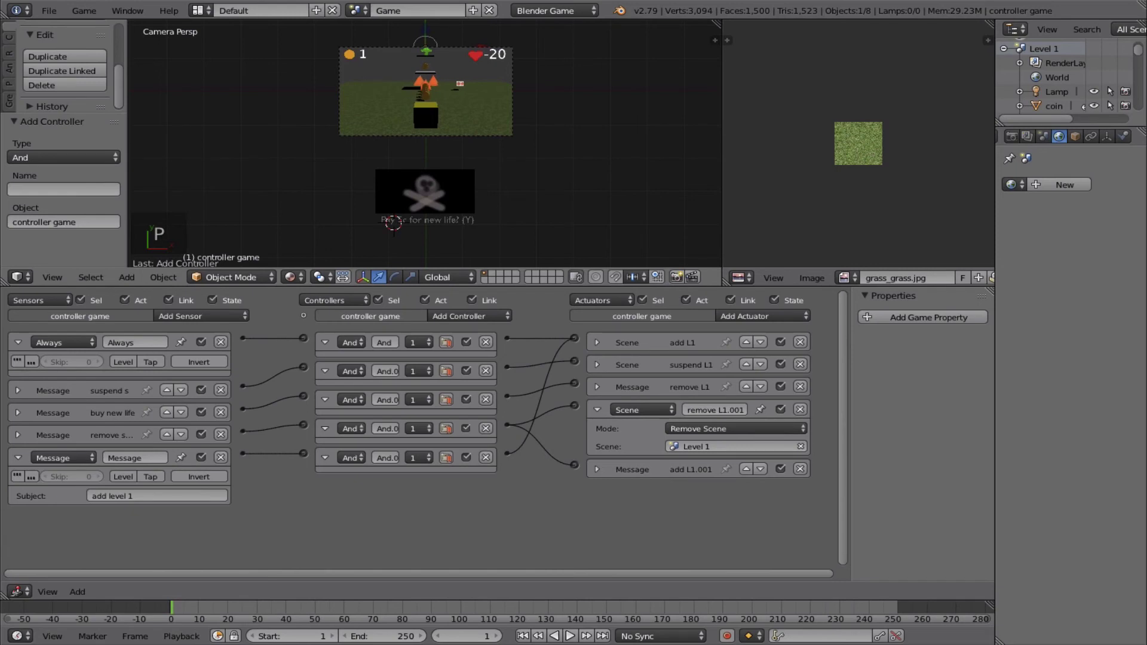
key(Escape)
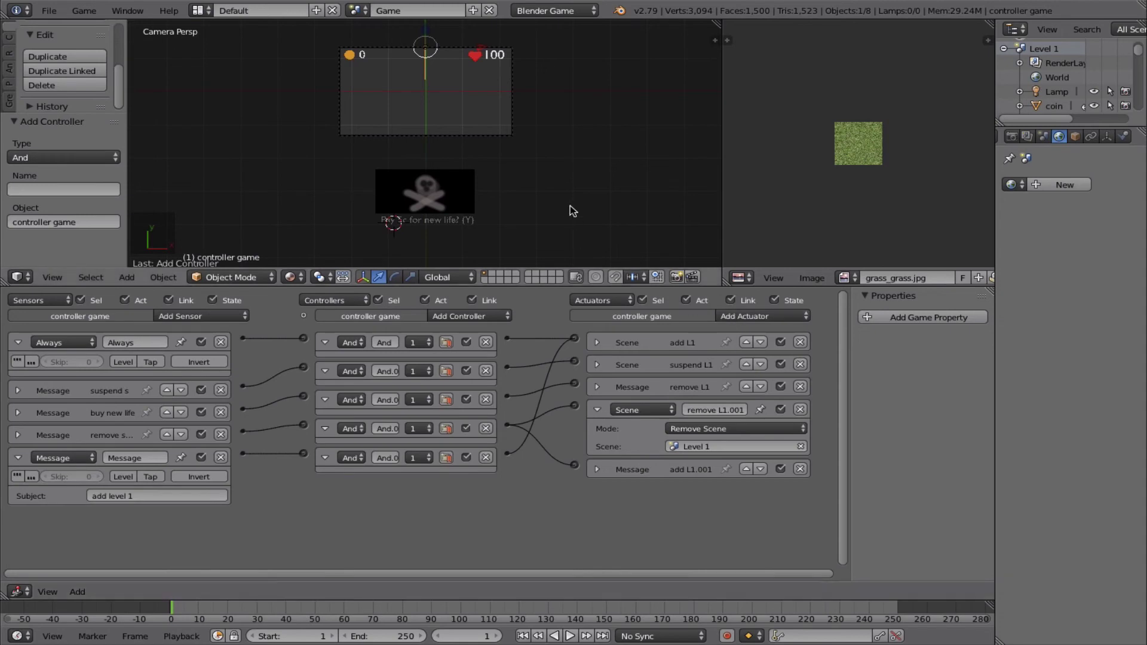
- Check the subject of the health object's "restore health" Message sensor and return to the "controller game" object
right_click(492, 58)
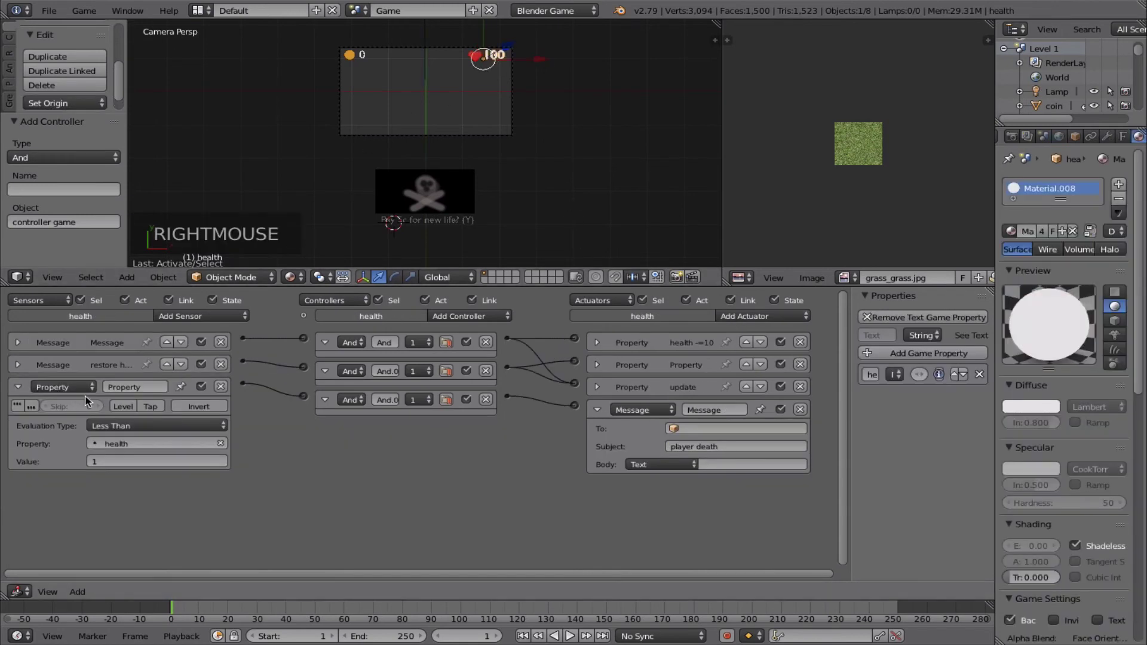
click(17, 364)
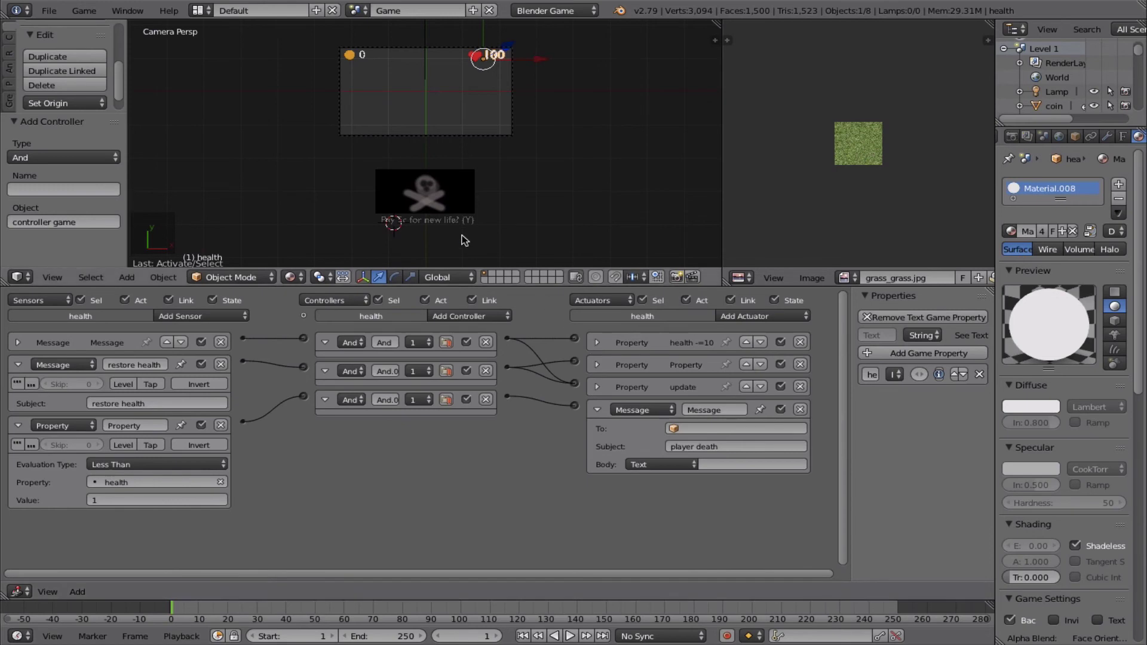
right_click(426, 61)
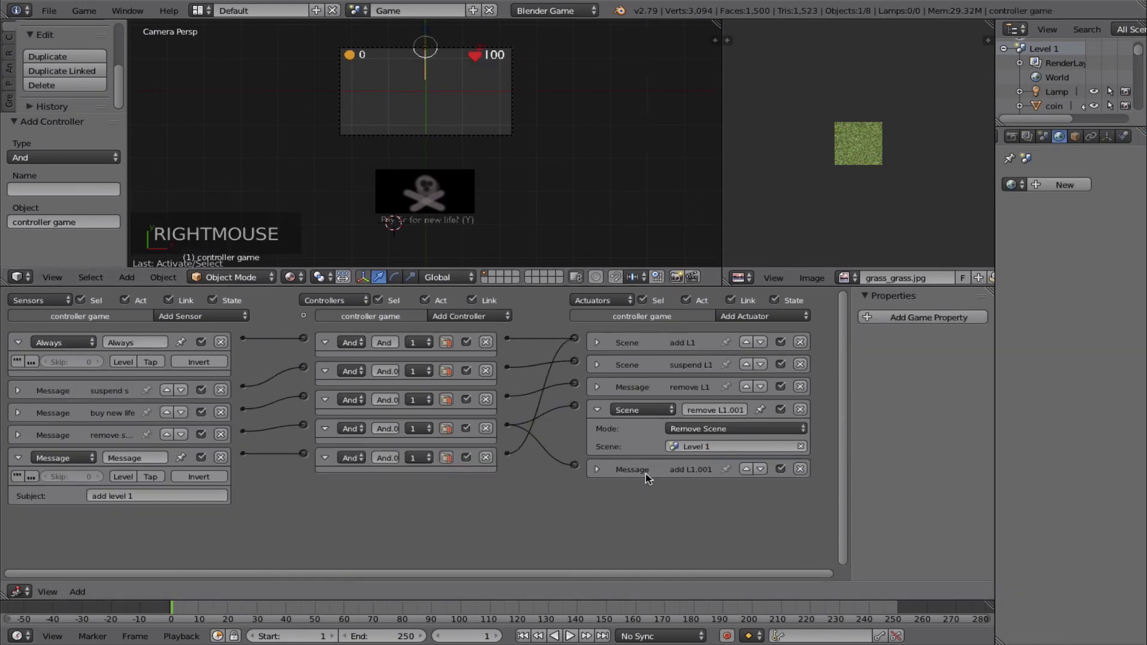
- Add a Message actuator with the subject "restore health" to "controller game" and link it to the controller of the "add level 1" sensor
click(597, 469)
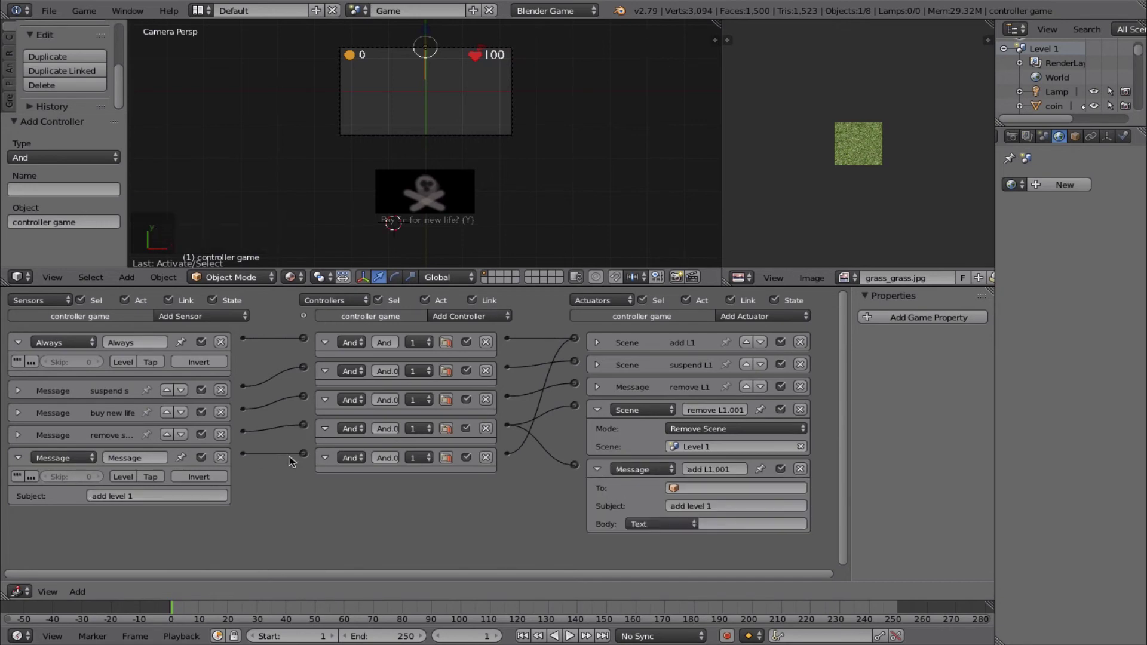
click(753, 316)
click(760, 410)
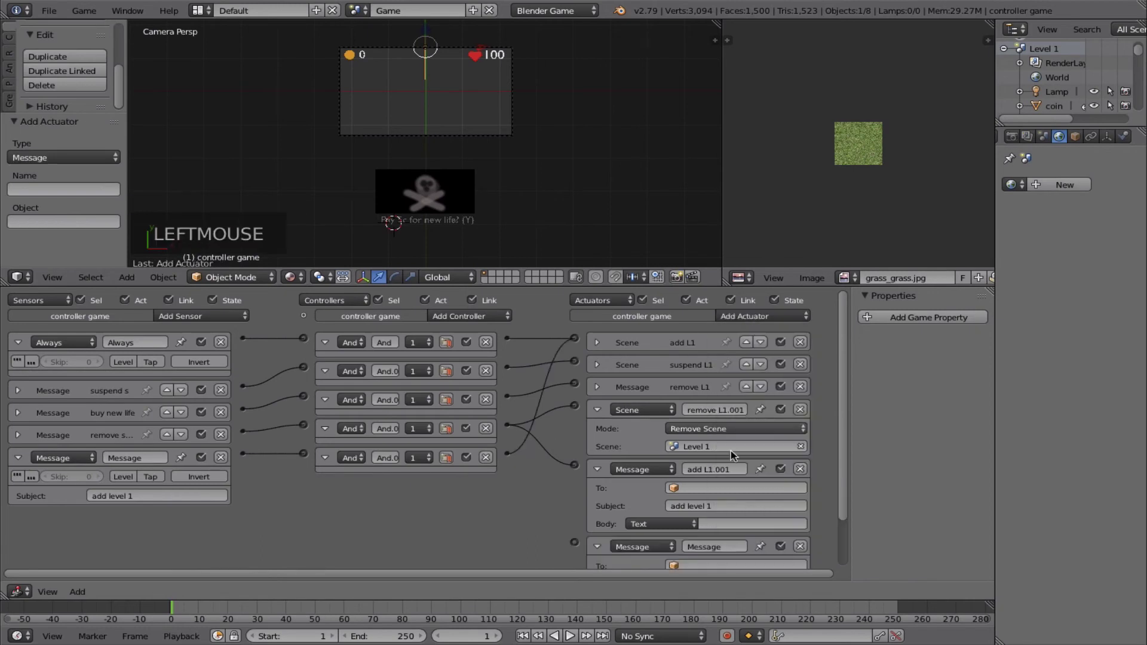
scroll(728, 513, down, 2)
click(596, 540)
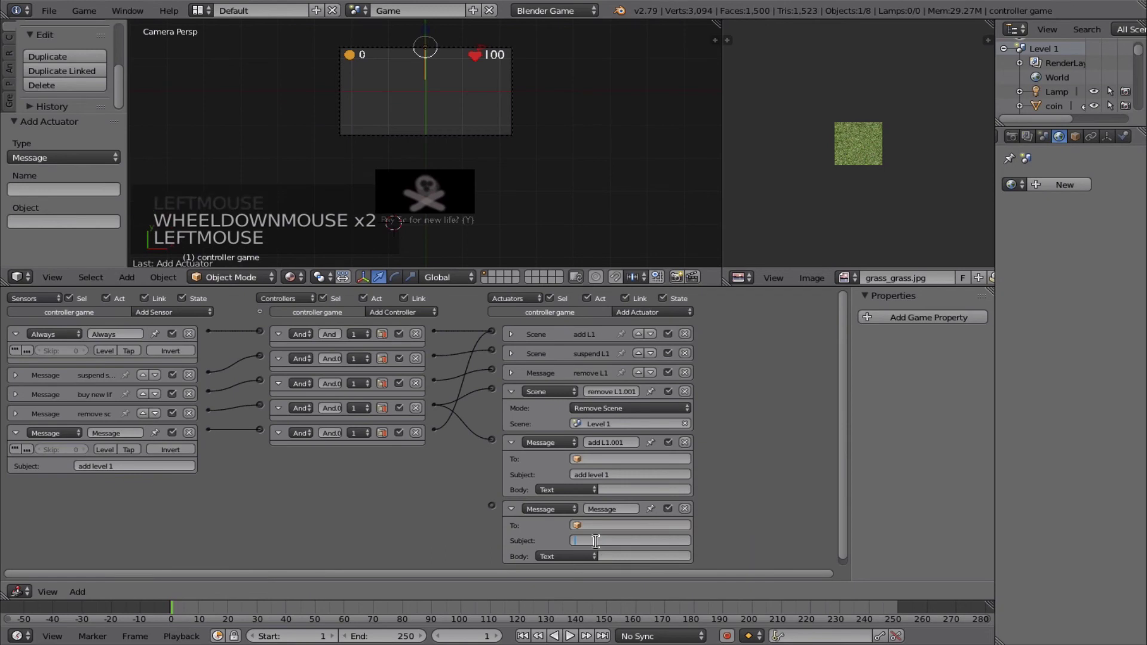
text(restore li)
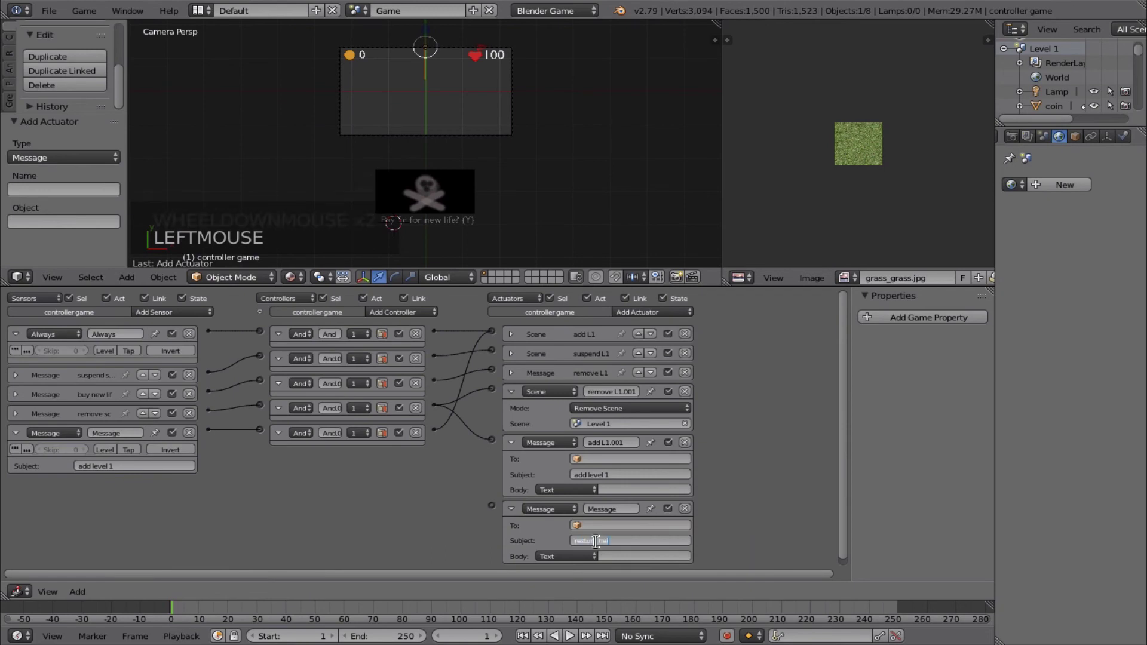
text(h)
key(Return)
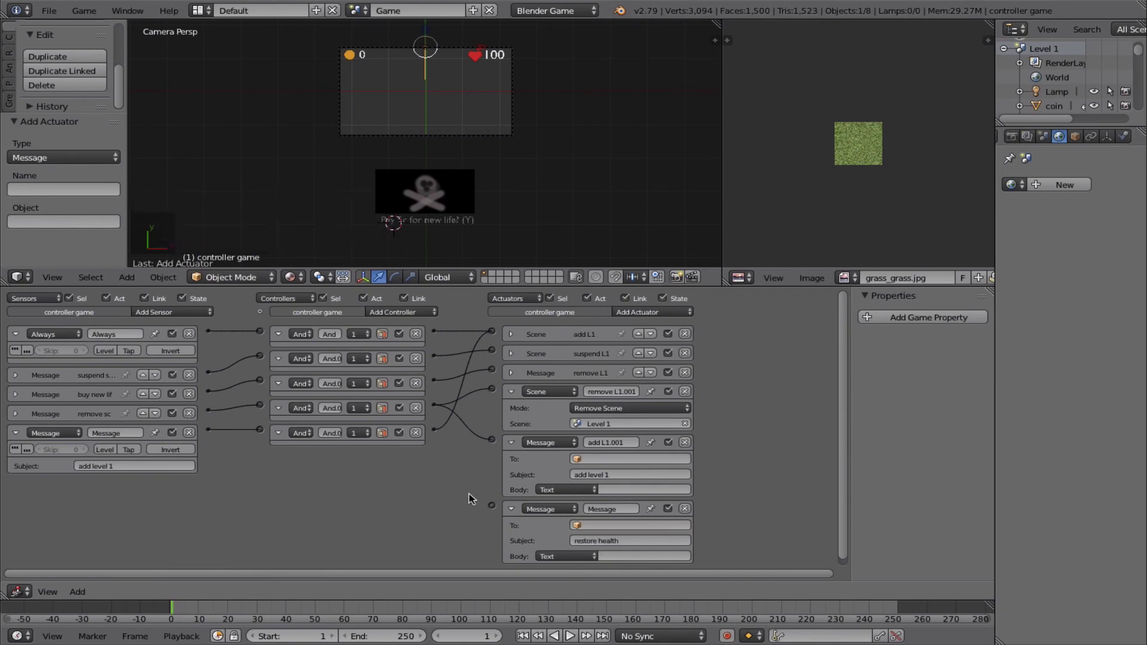
click(434, 430)
drag(433, 431, 491, 505)
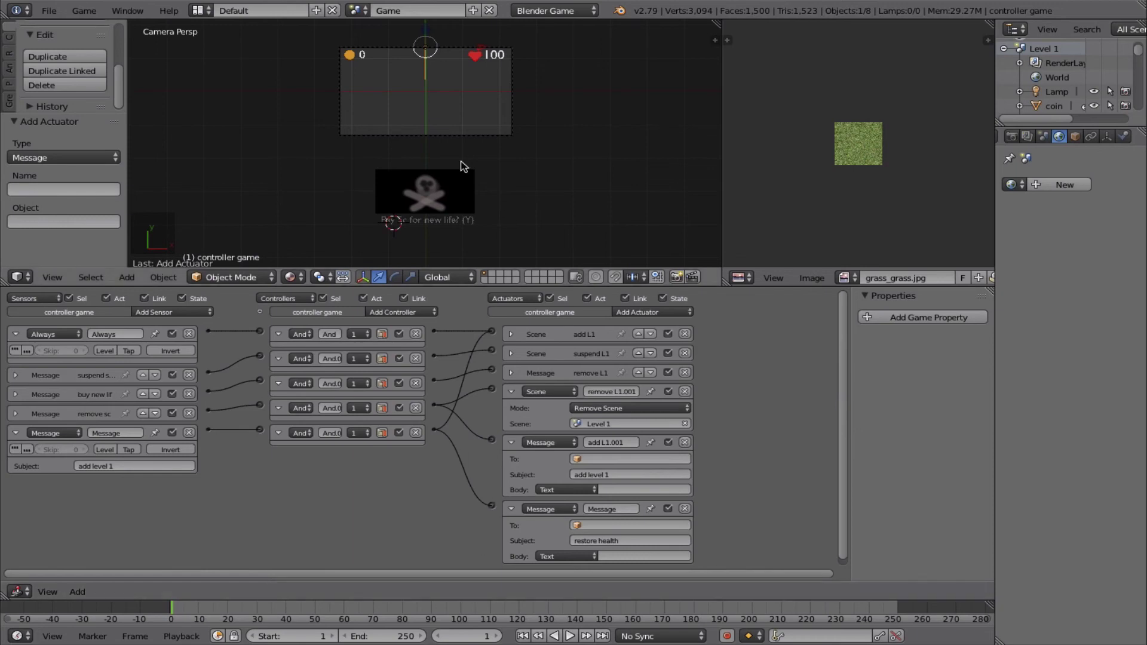
- Check the health object's logic, and test buying new lives in the running game with "controller game" selected
right_click(494, 57)
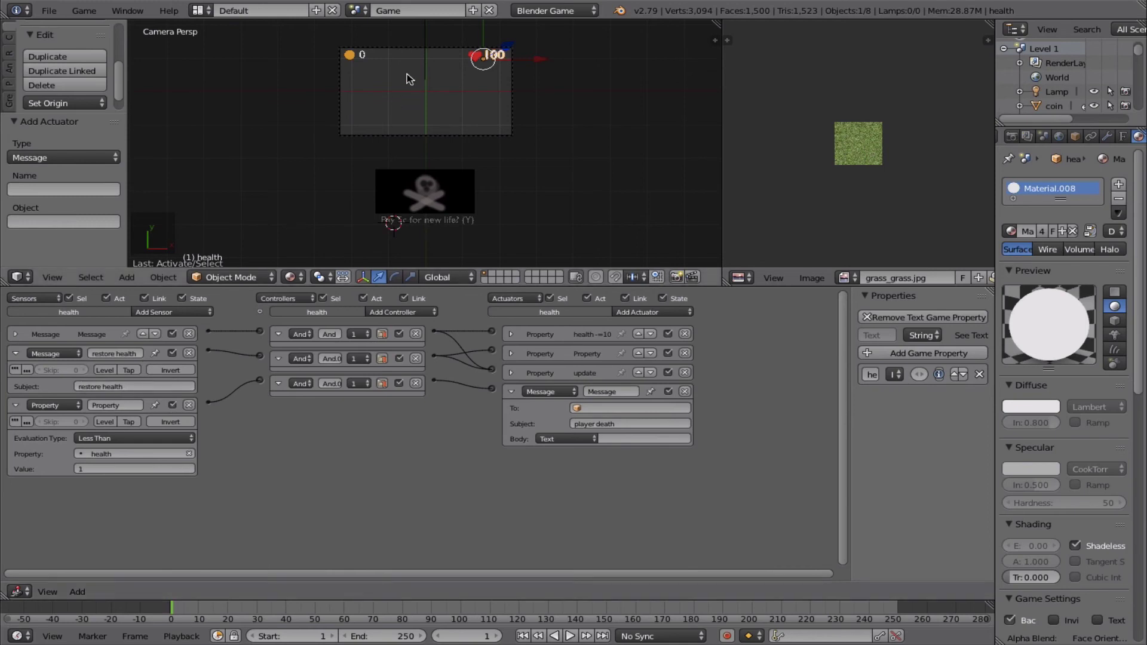
right_click(424, 58)
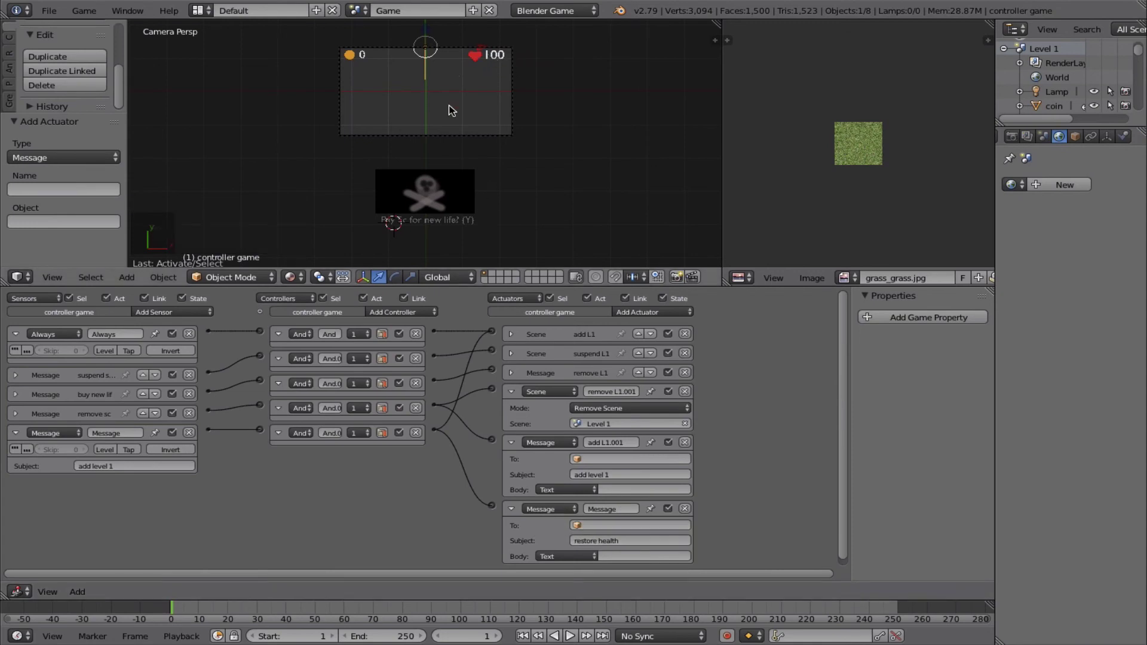
key(p)
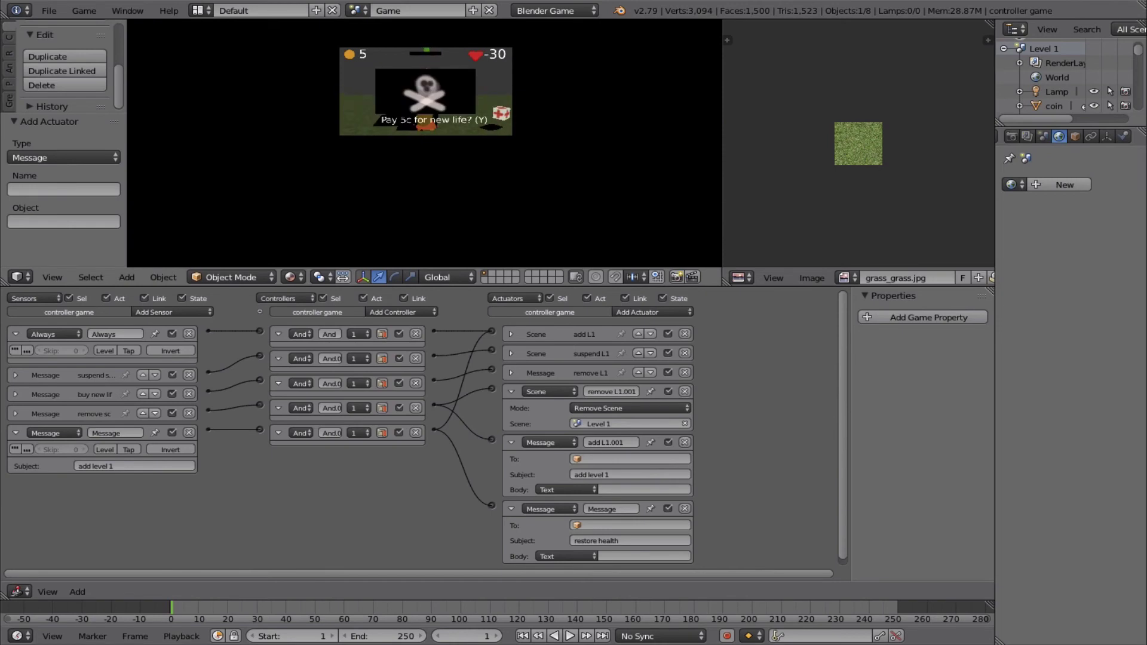
key(y)
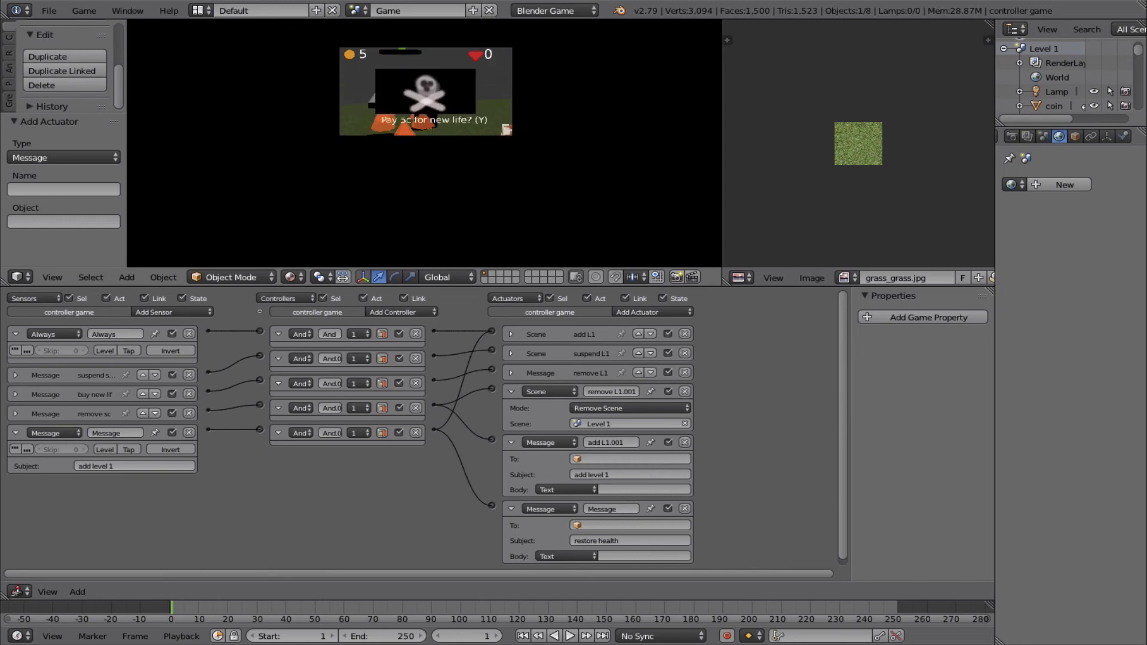
key(Escape)
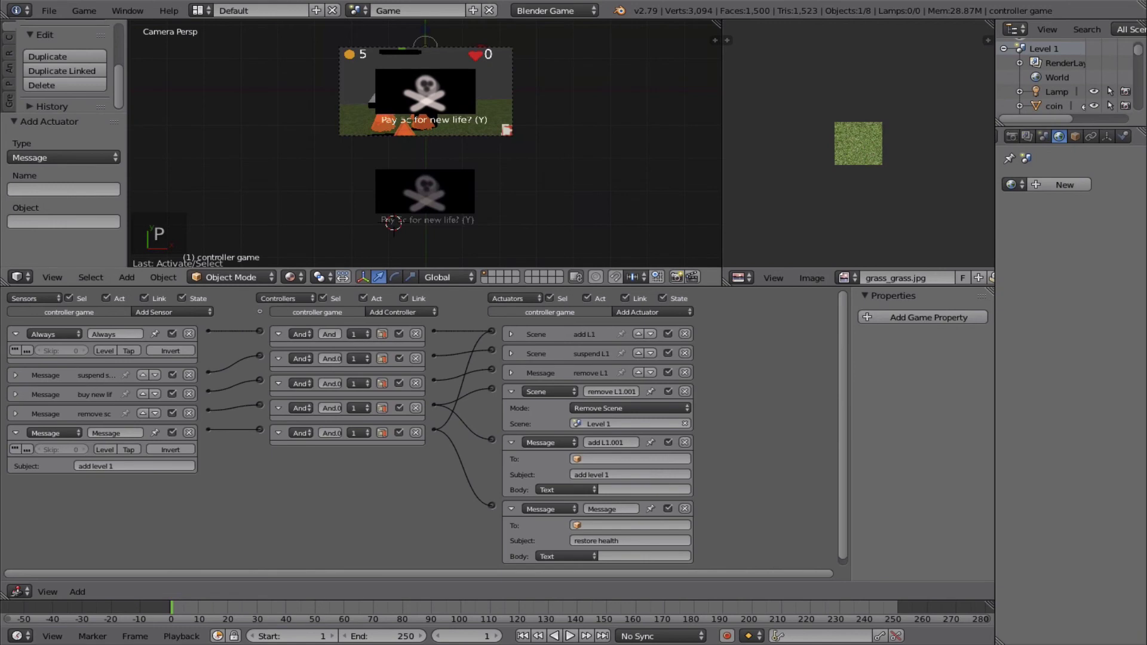
key(p)
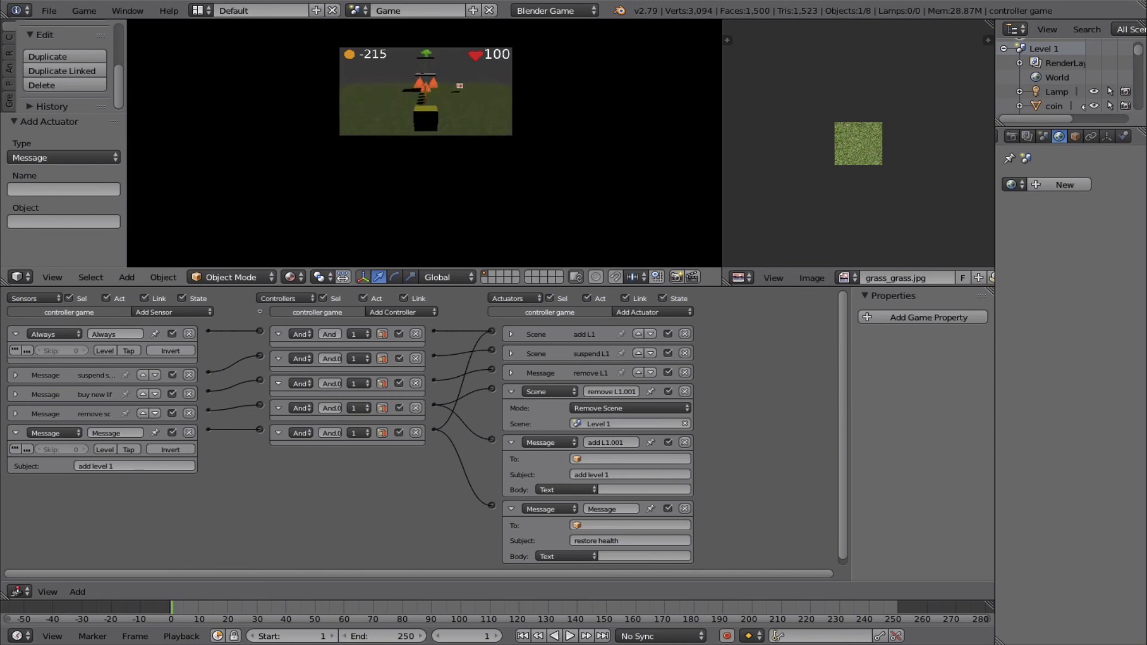
key(Escape)
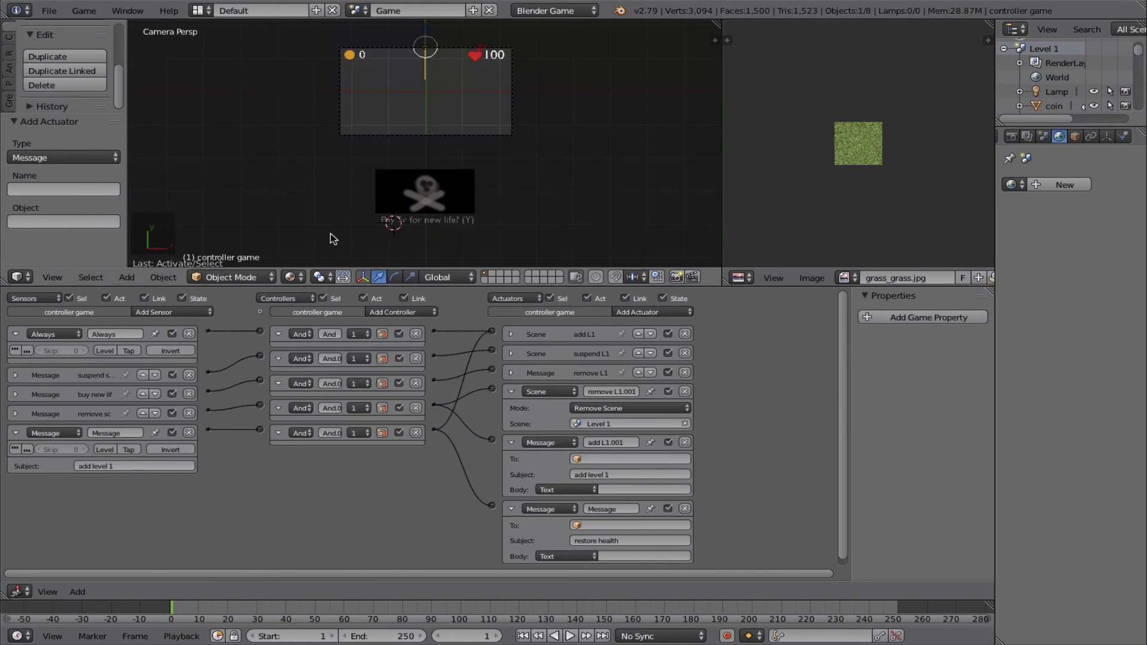
- Add a Boolean game property named "active" to the new-life prompt's Text object
right_click(416, 224)
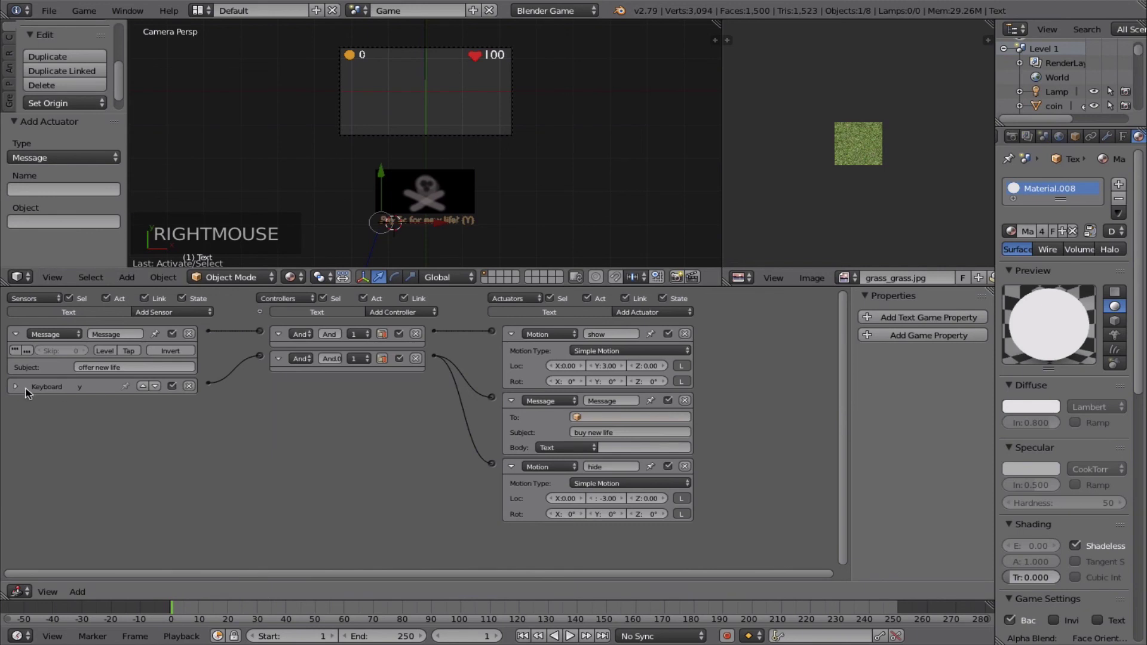
click(15, 387)
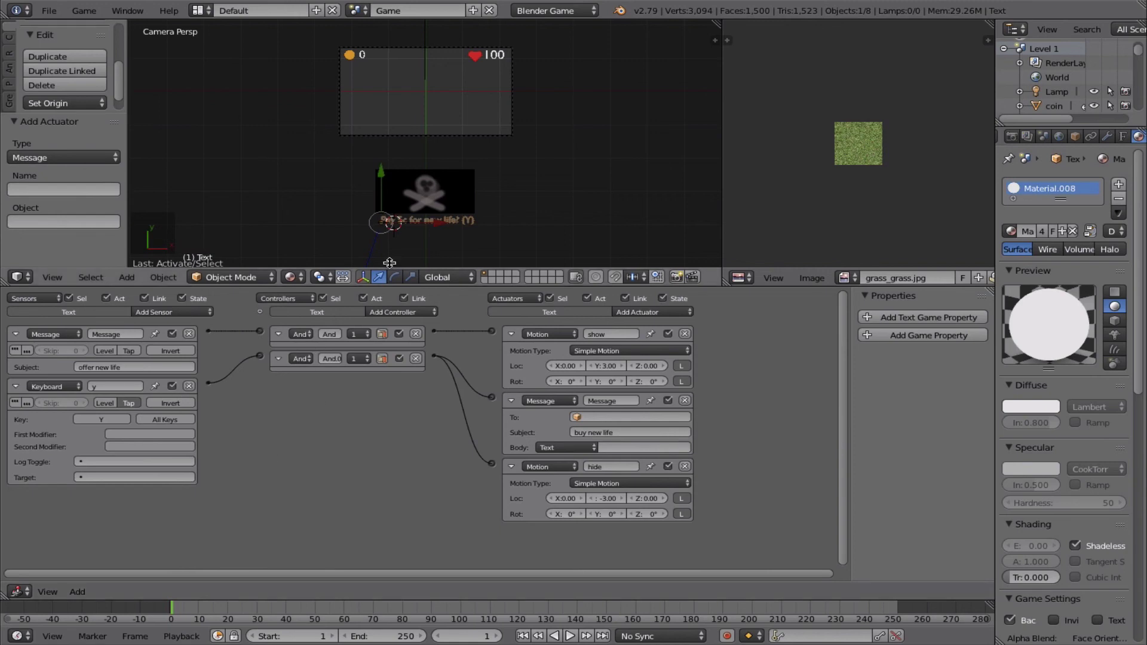
click(889, 333)
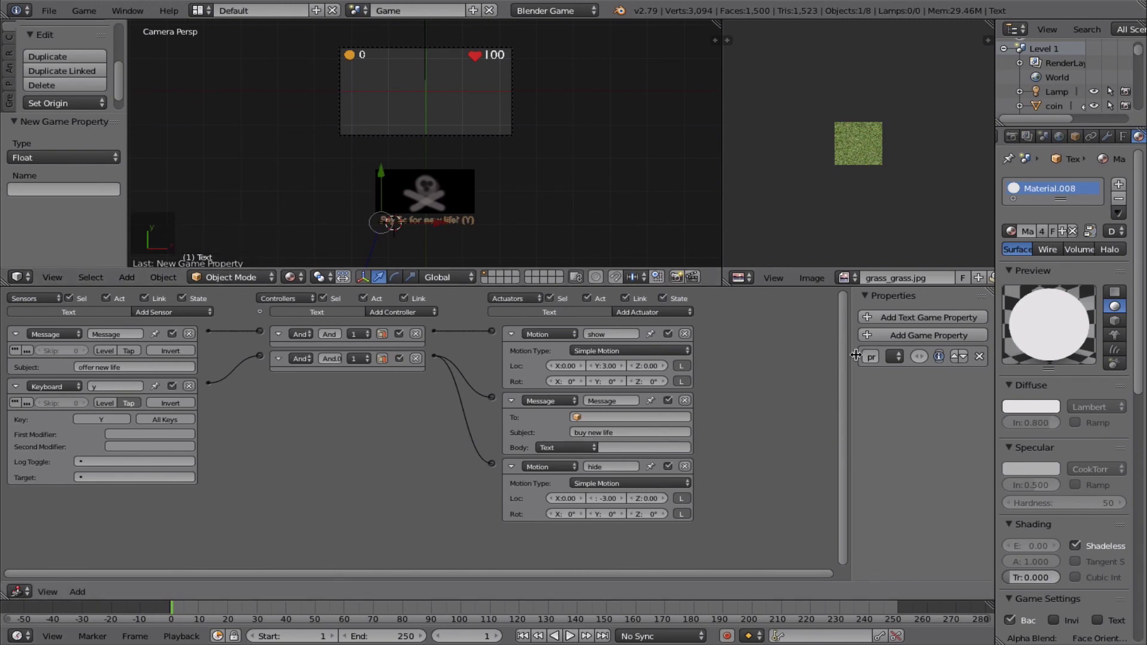
drag(850, 349, 742, 352)
double_click(771, 357)
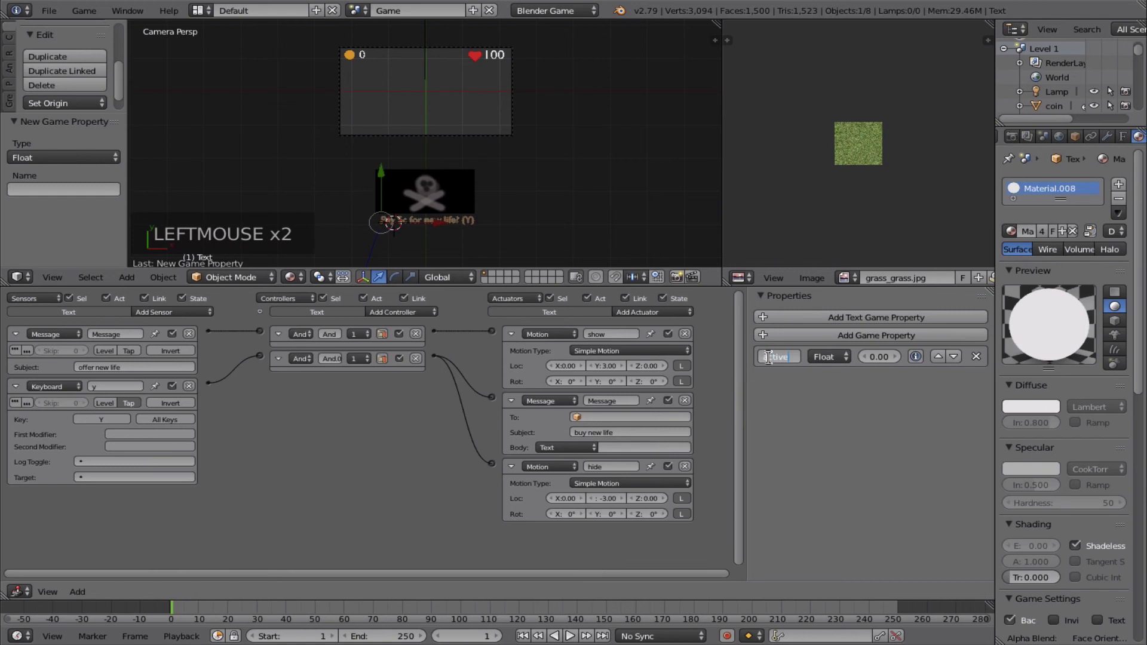
click(828, 357)
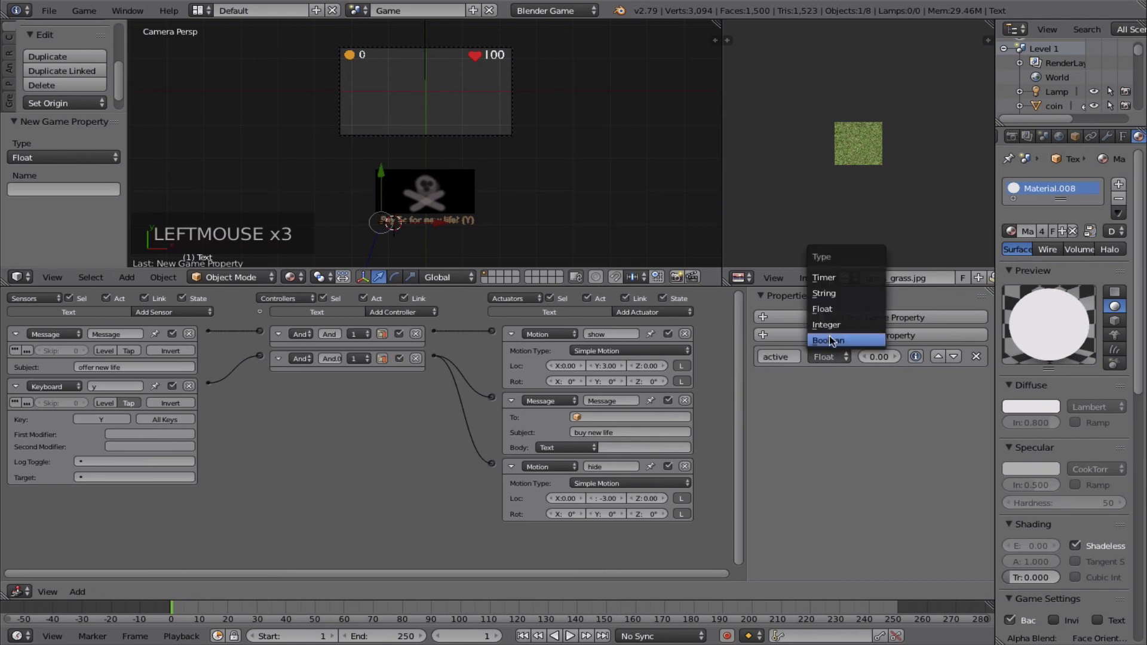
click(830, 339)
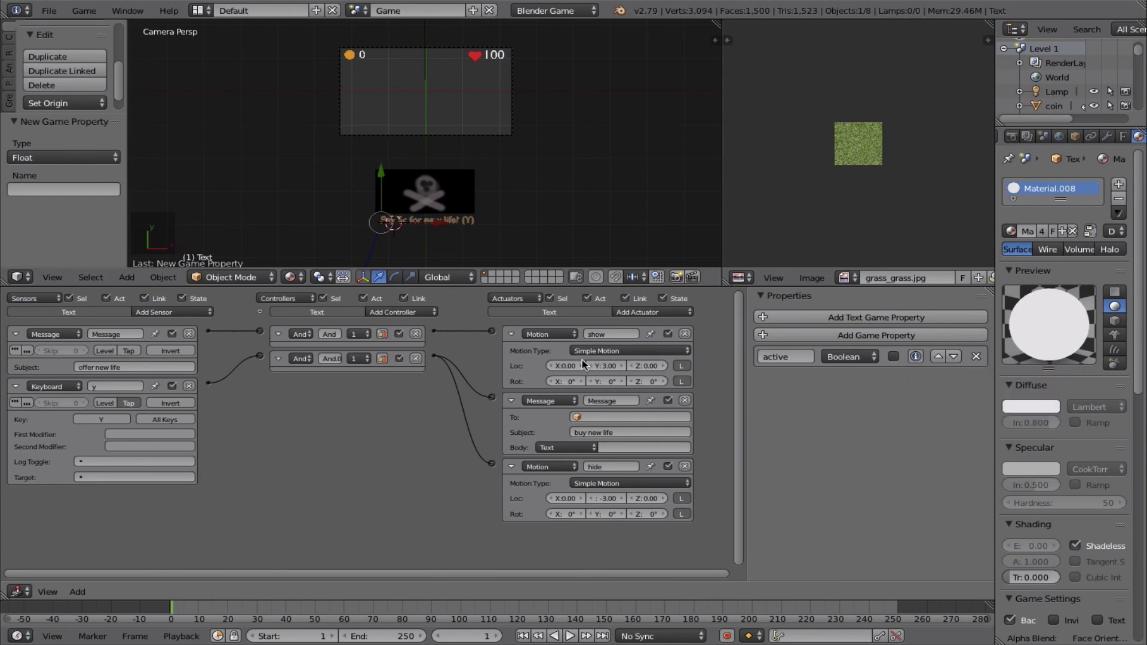
- Add a Property actuator to the Text object in Toggle mode, targeting the "active" property
click(624, 313)
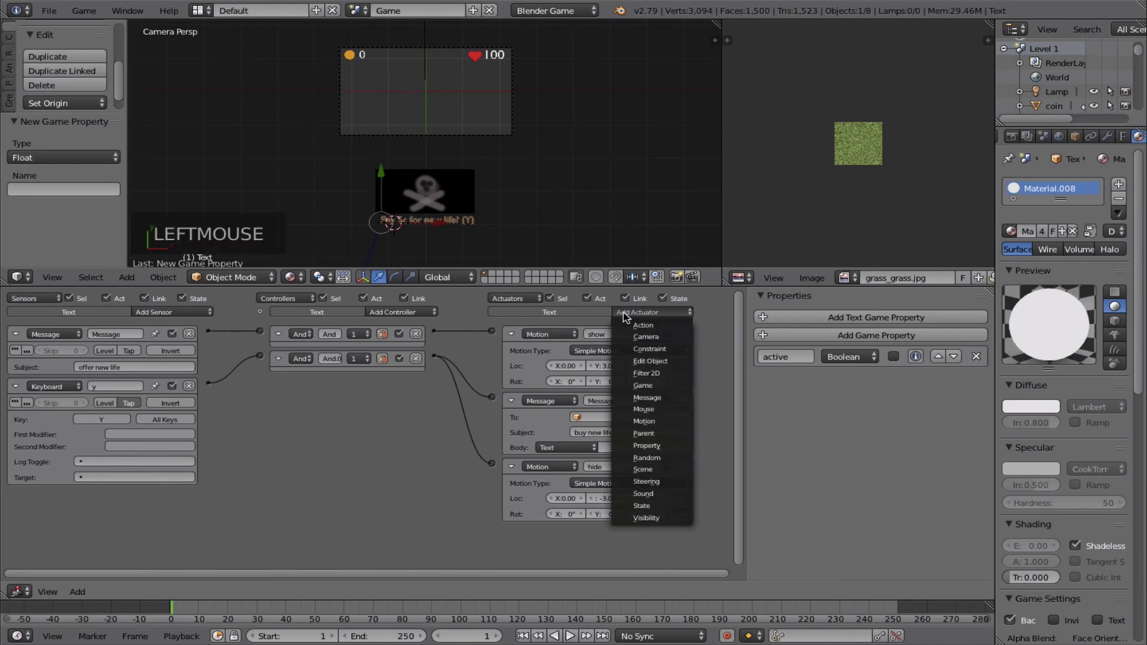
click(643, 445)
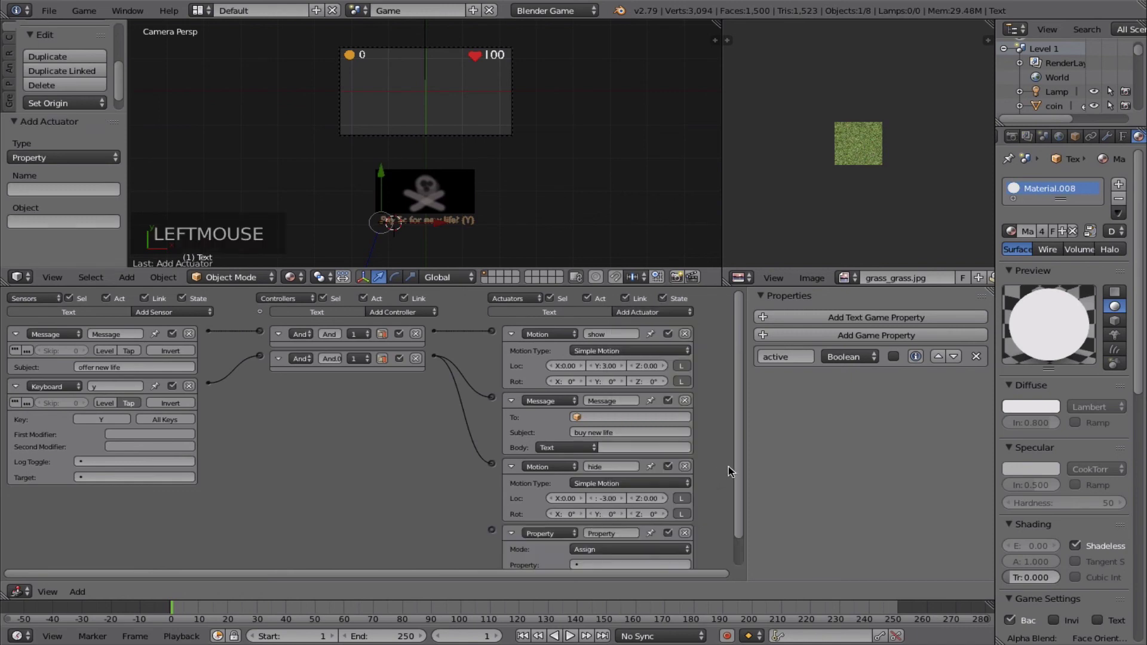
drag(737, 482, 739, 512)
click(739, 512)
click(597, 519)
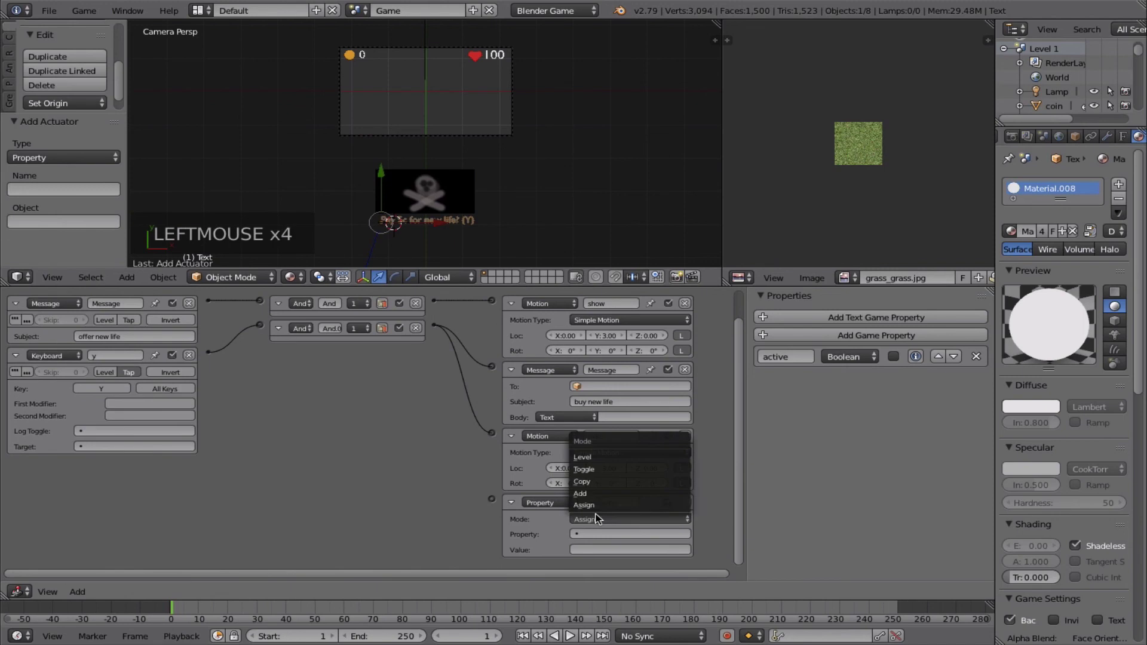
click(601, 469)
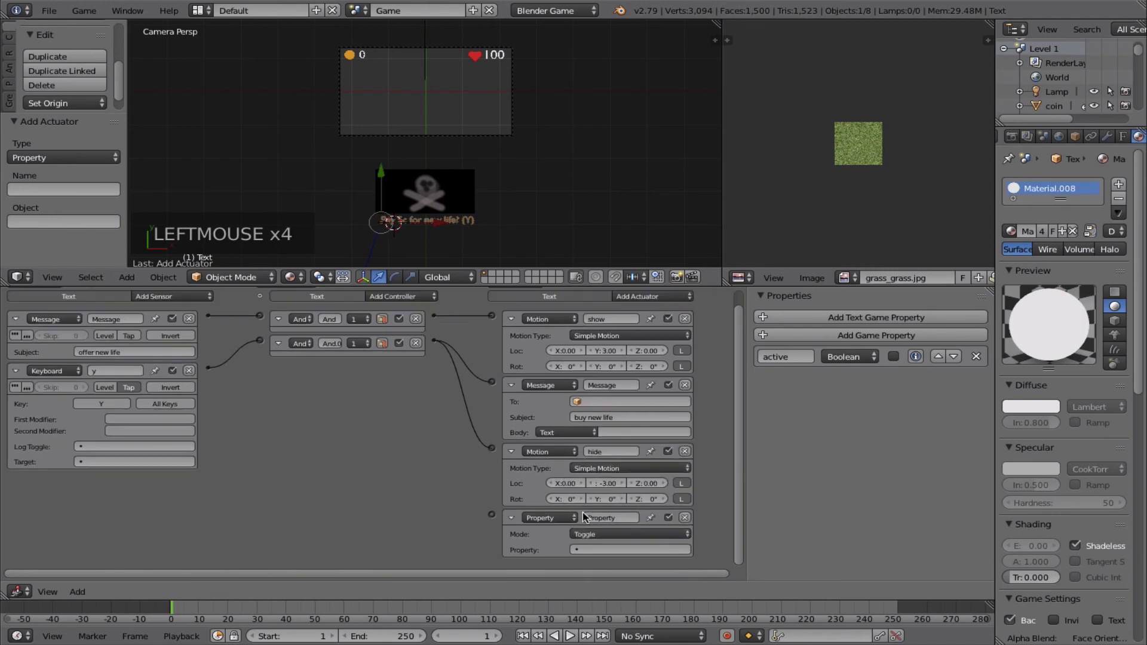
click(584, 548)
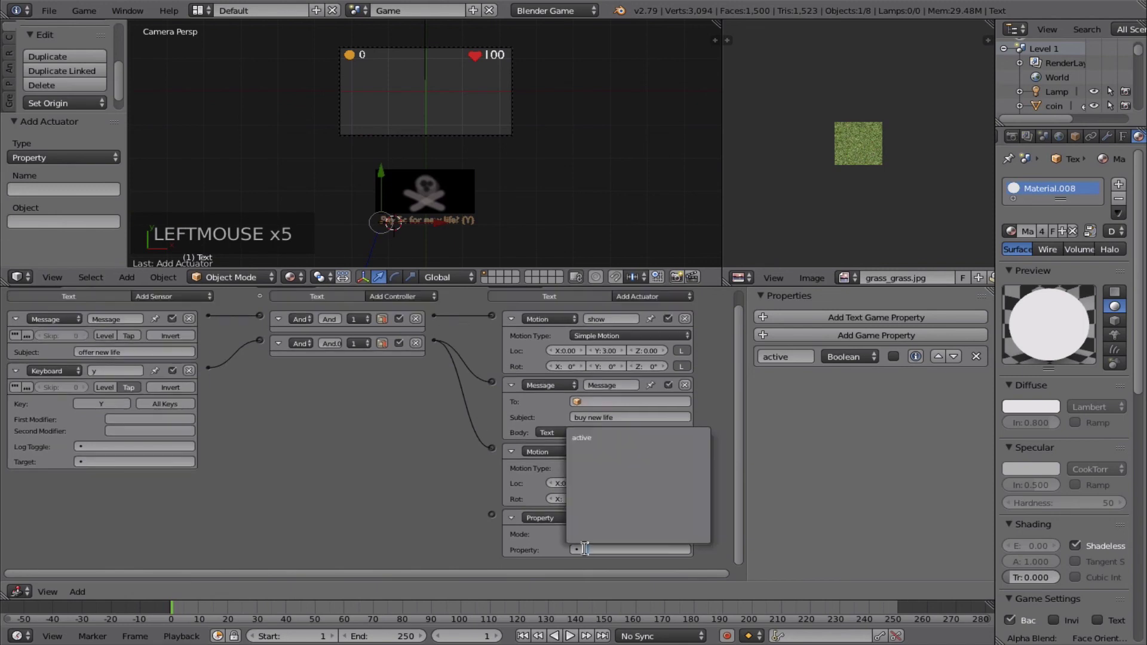
click(590, 439)
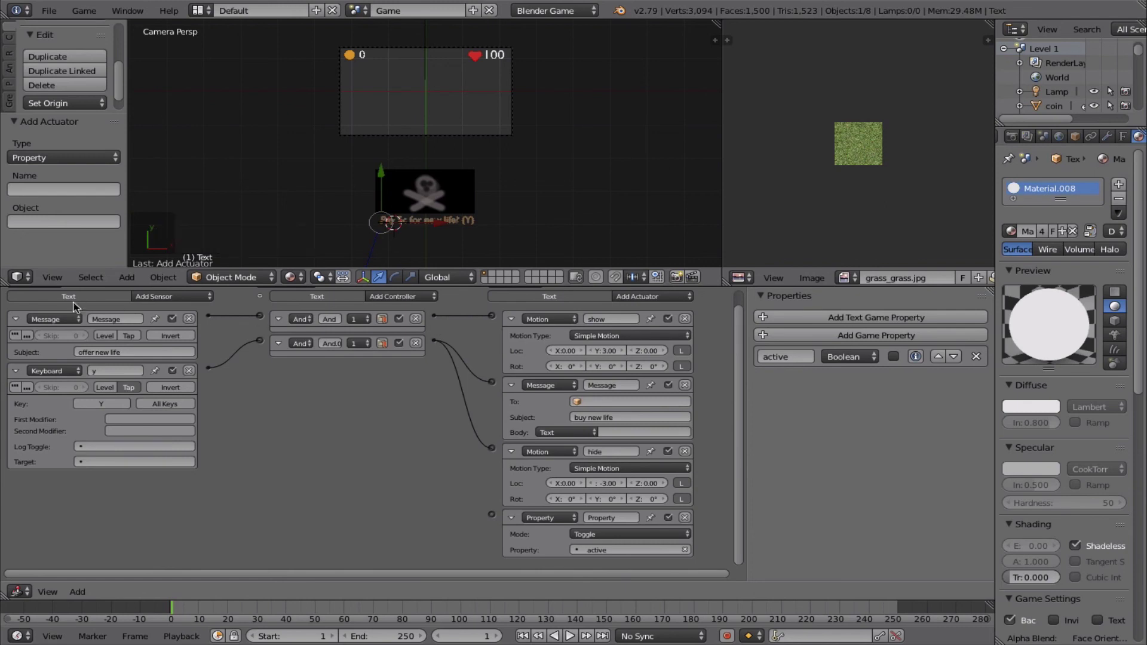
- Link both of the Text object's And controllers to the Property actuator that toggles "active"
click(432, 315)
drag(446, 341, 492, 516)
drag(434, 343, 492, 513)
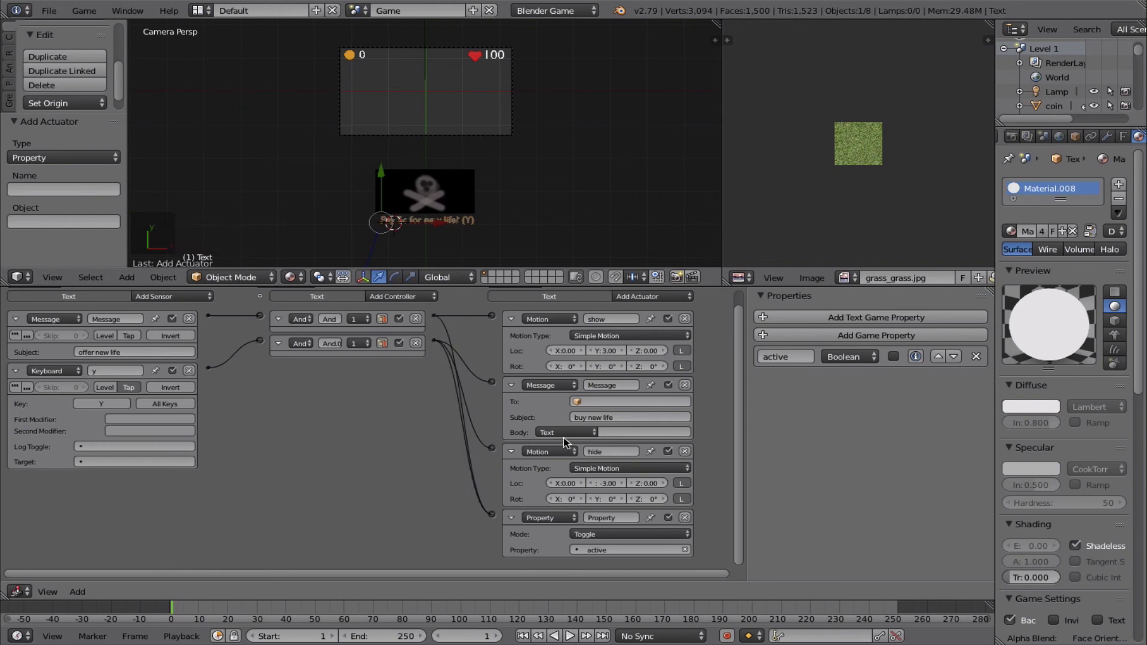
- Rename the Property actuator "toggle" and collapse the show, Message and hide actuators
click(511, 386)
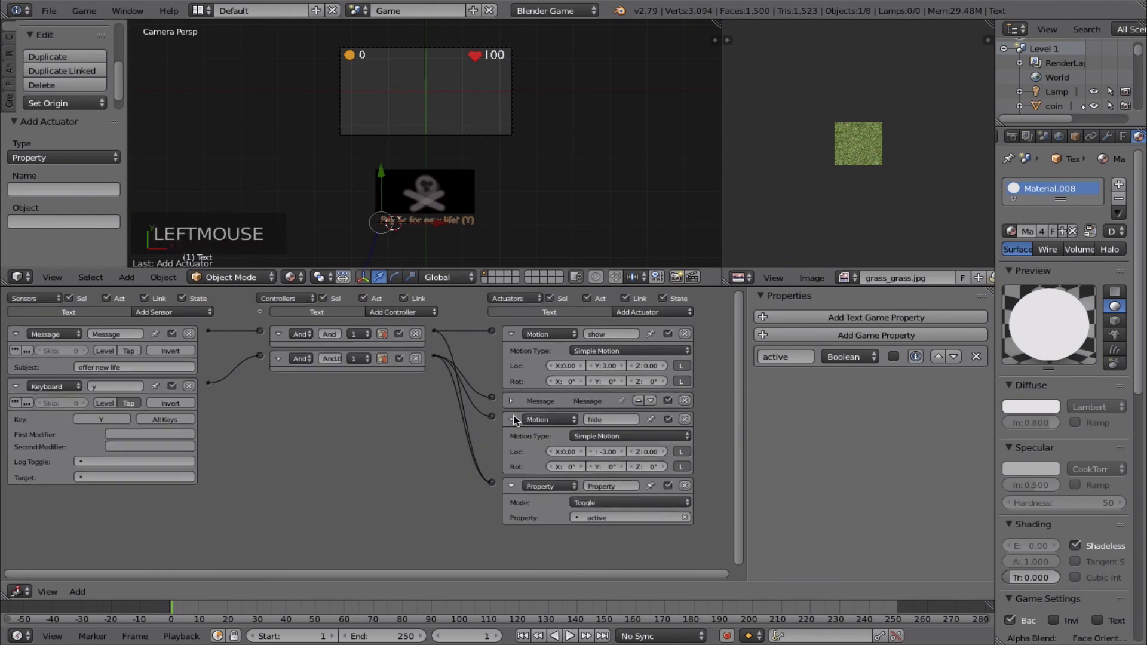
click(511, 418)
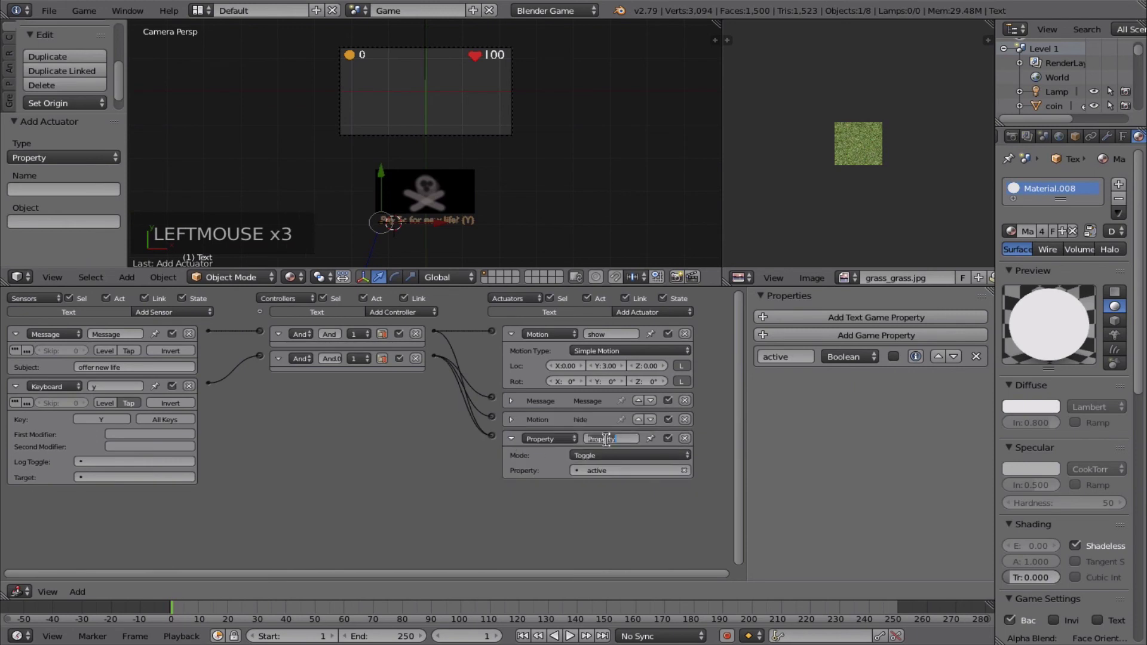
text(toggle)
key(Return)
click(511, 333)
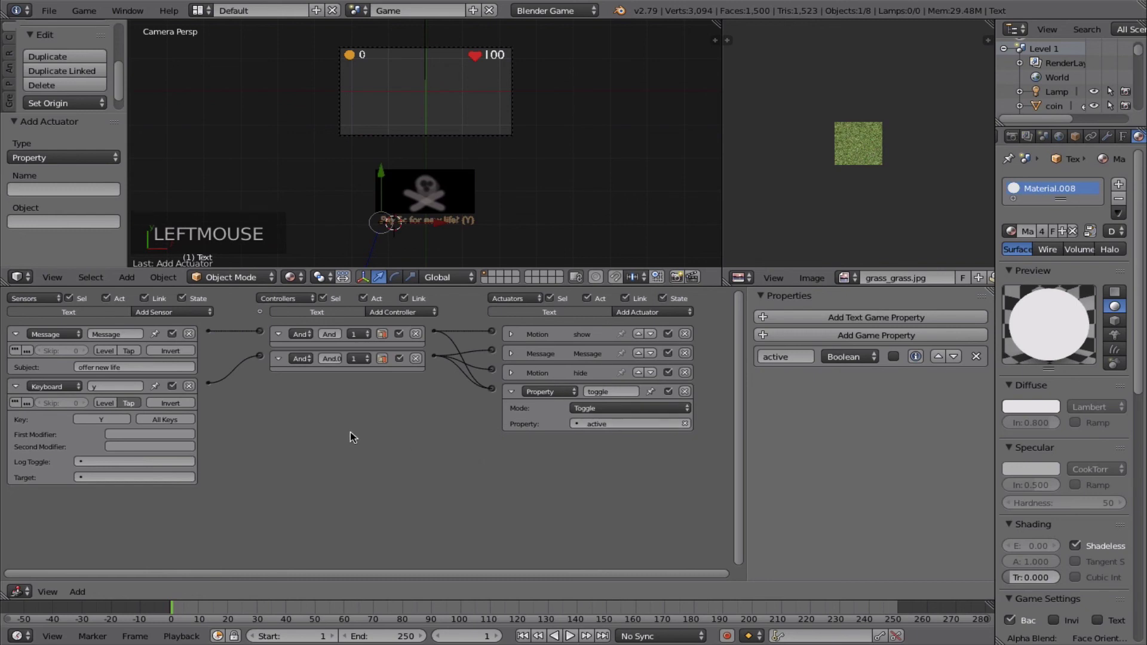
- Add a Property sensor checking that "active" equals true, and link it to the "y" Keyboard sensor's controller
click(154, 312)
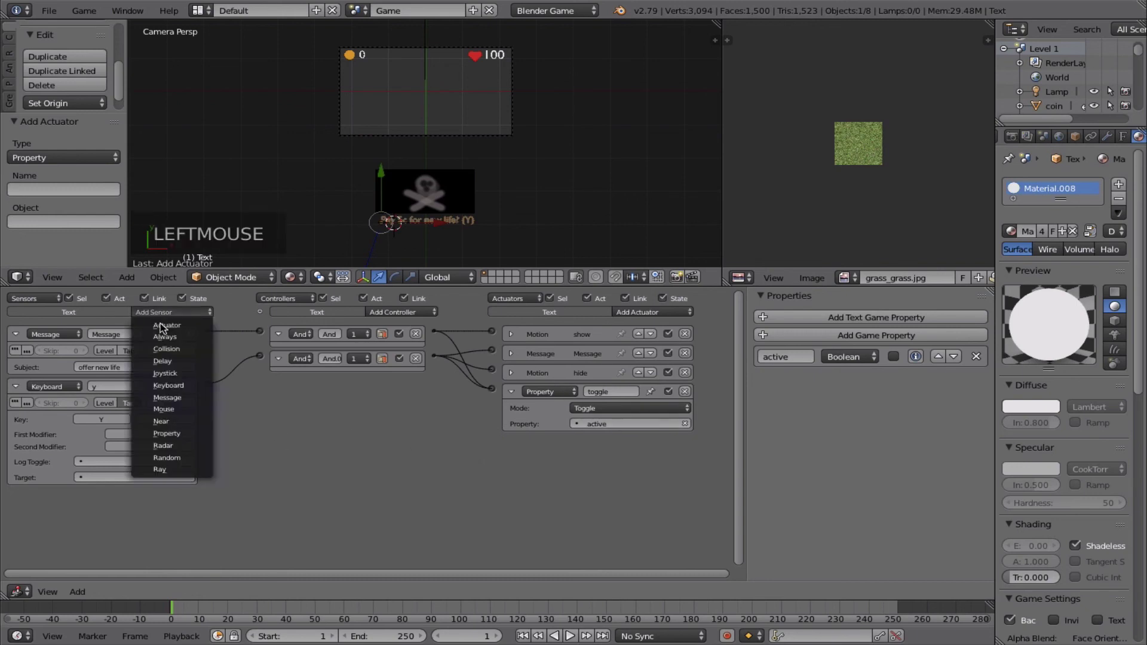
click(166, 433)
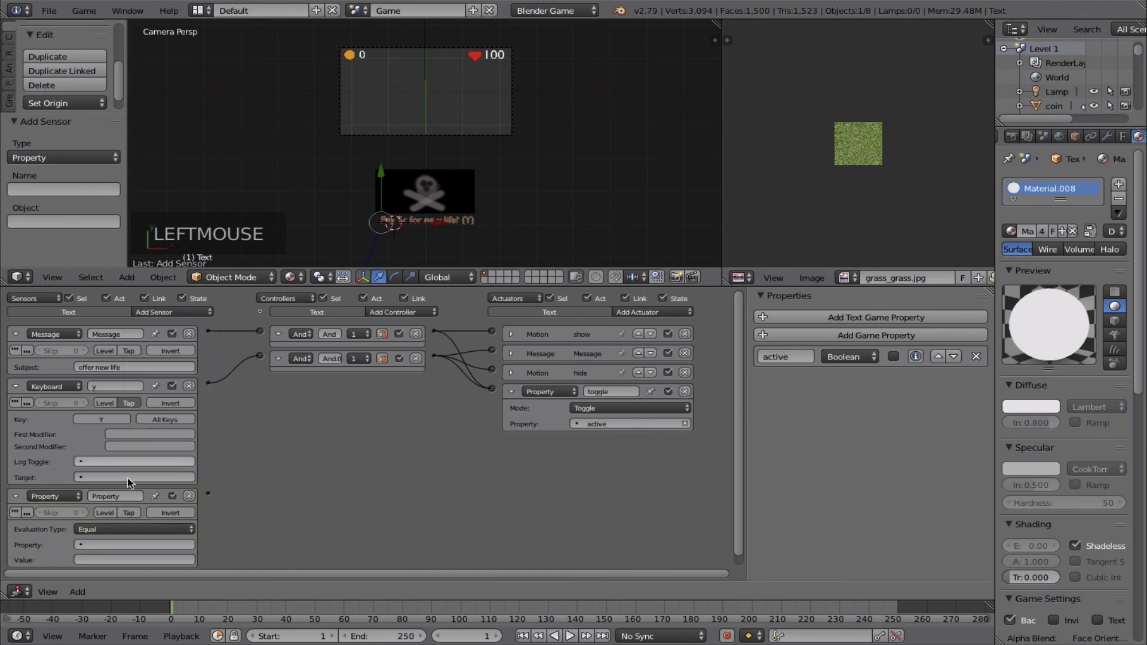
click(89, 545)
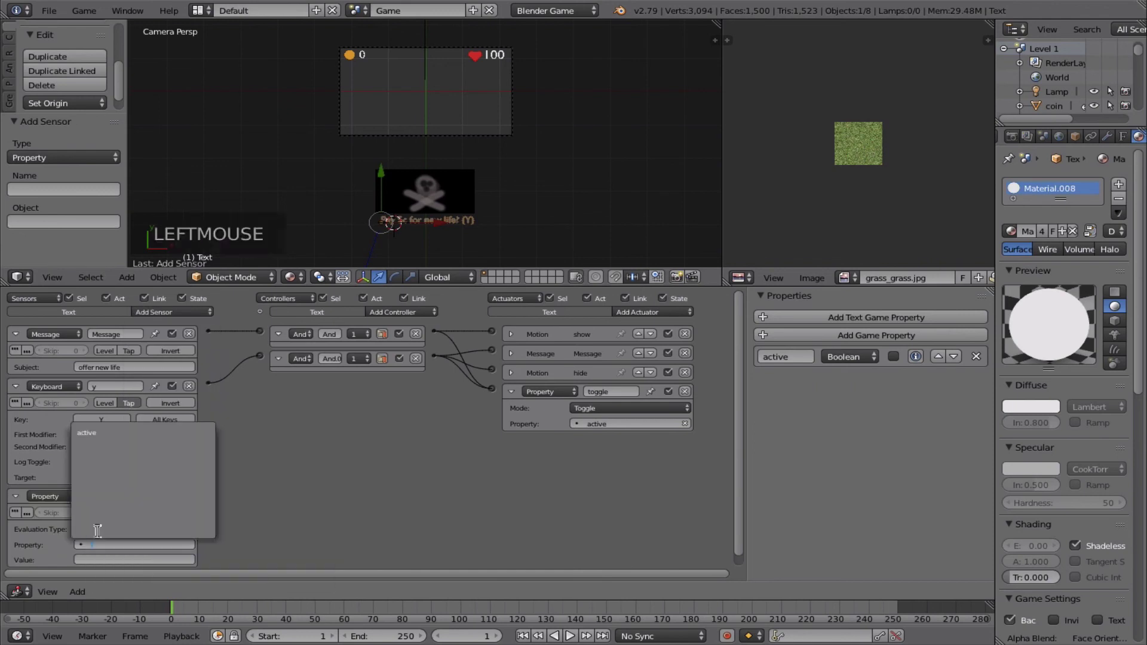
click(96, 432)
scroll(221, 475, down, 1)
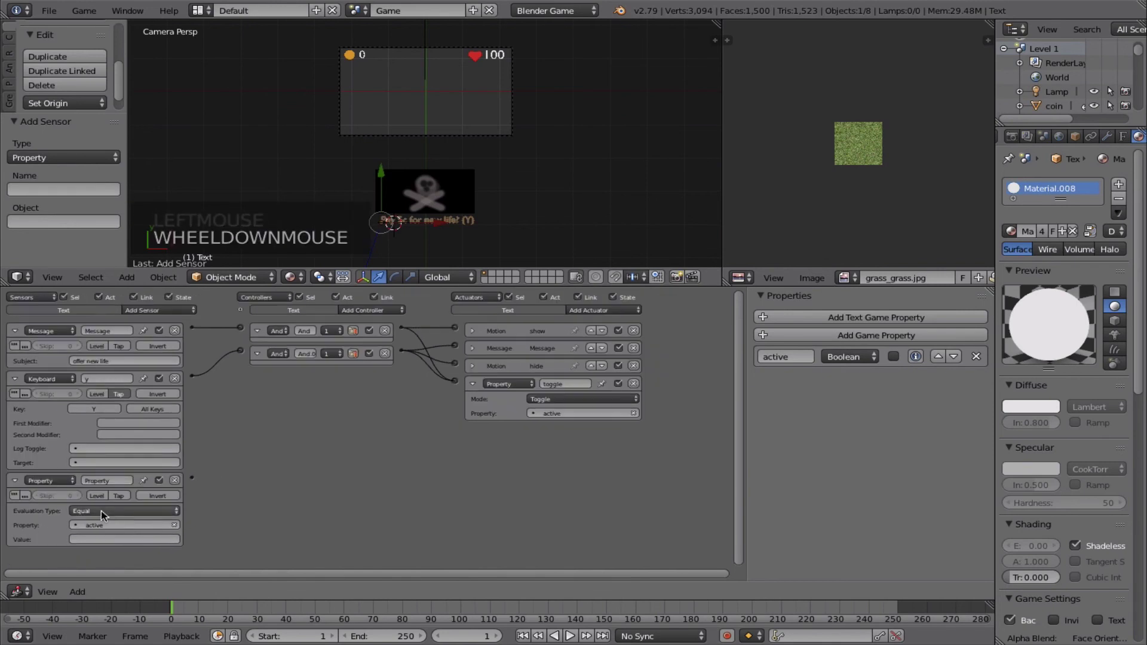
click(83, 539)
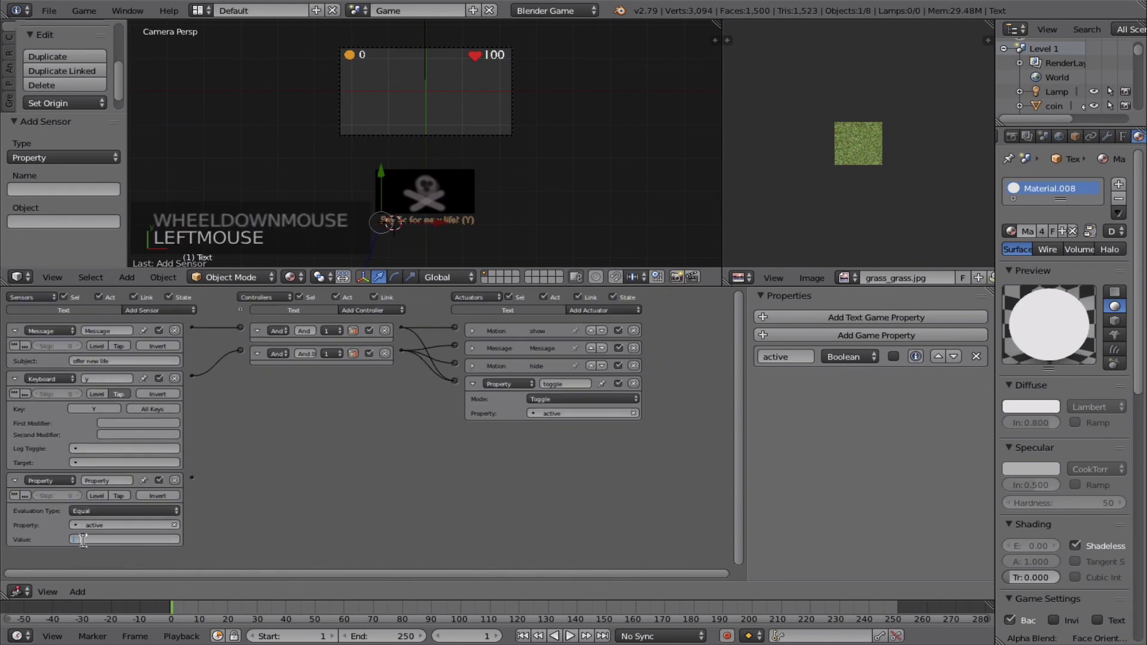
text(true)
key(Return)
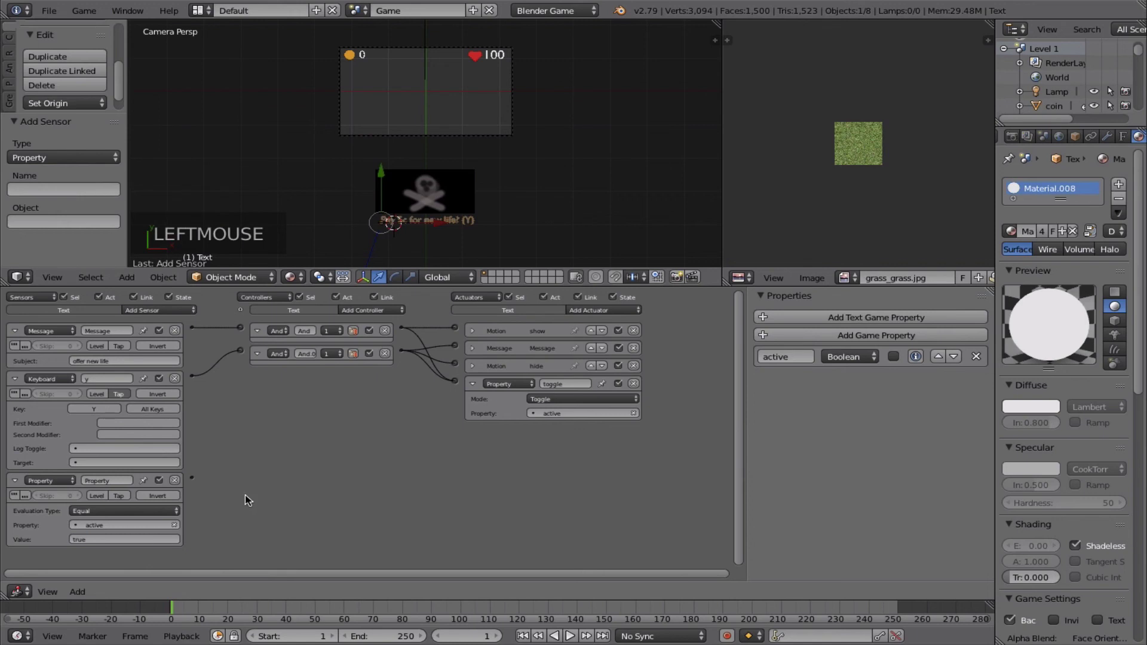
drag(191, 479, 240, 350)
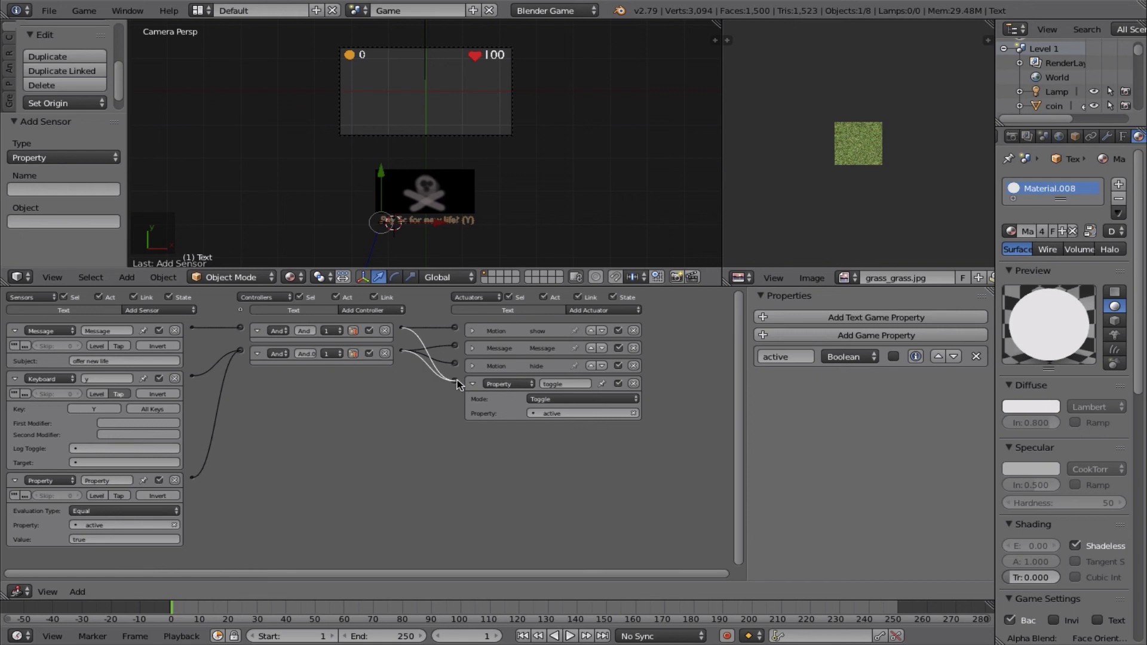
- Run the game repeatedly, buying a new life after dying to test the conditional Y key, and stop it
scroll(458, 202, up, 1)
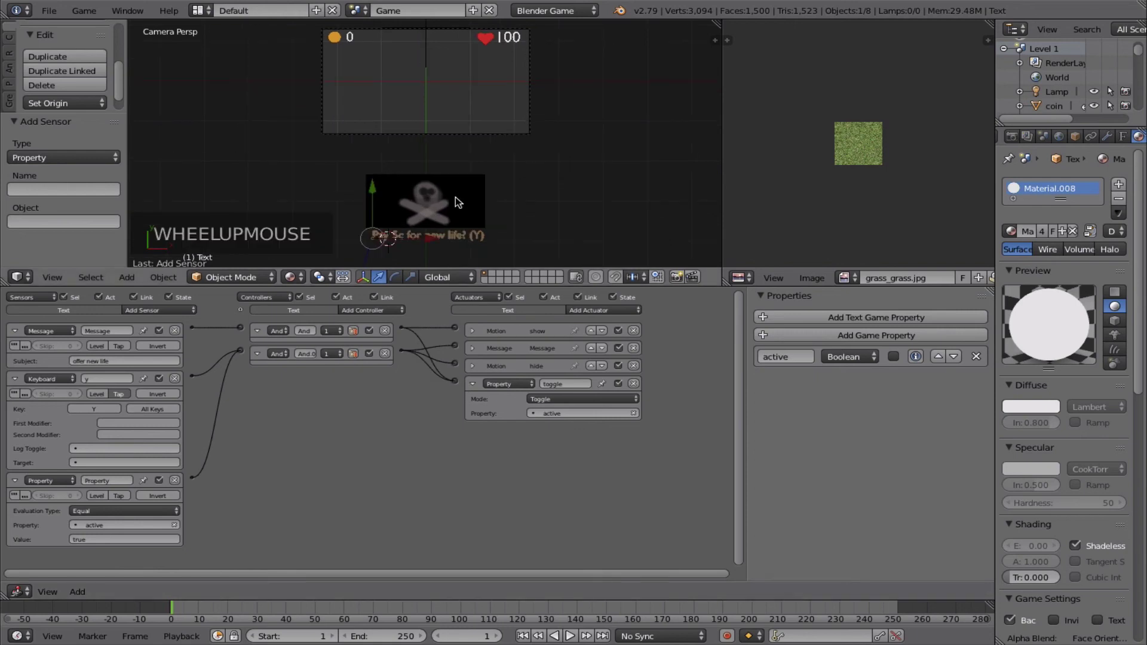
key(p)
key(p)
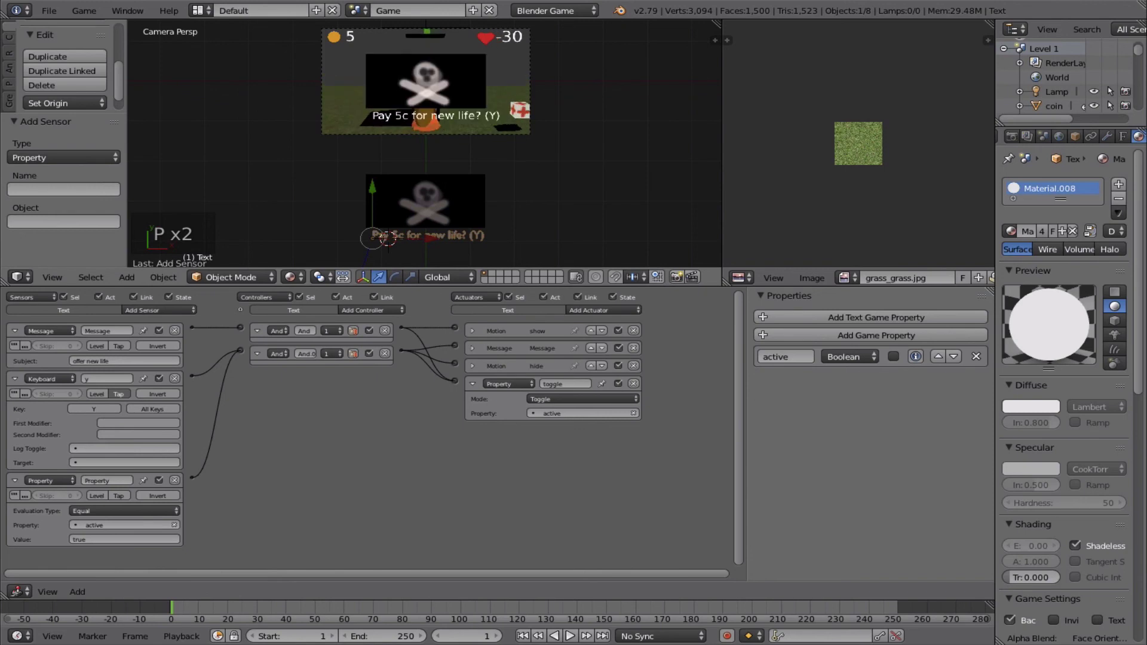
key(y)
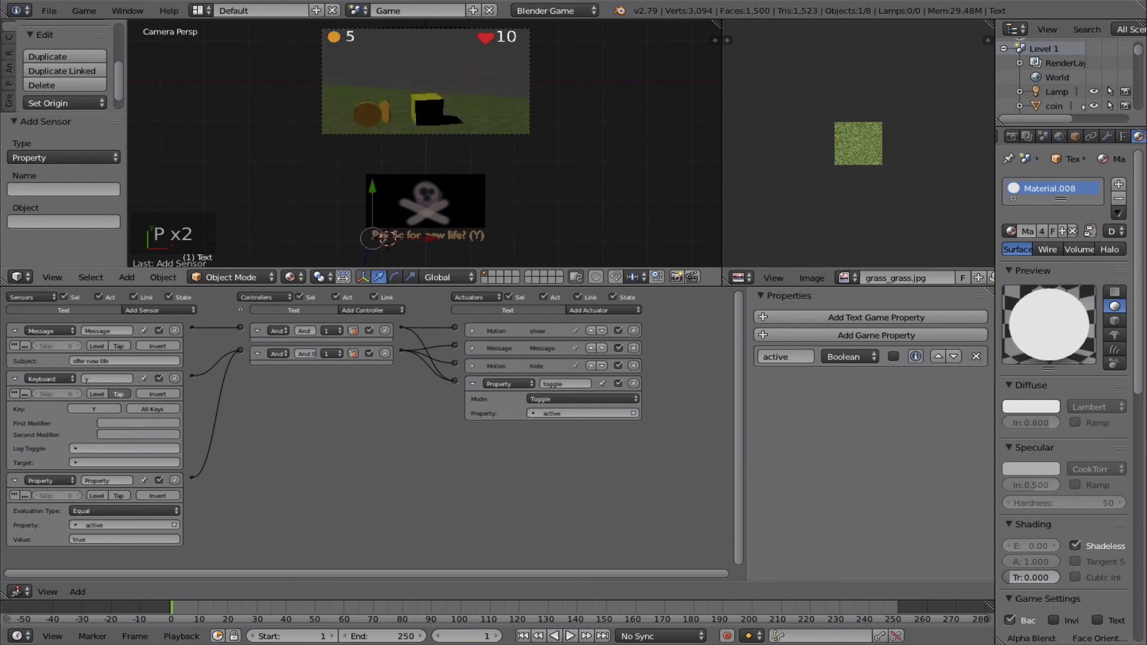
key(p)
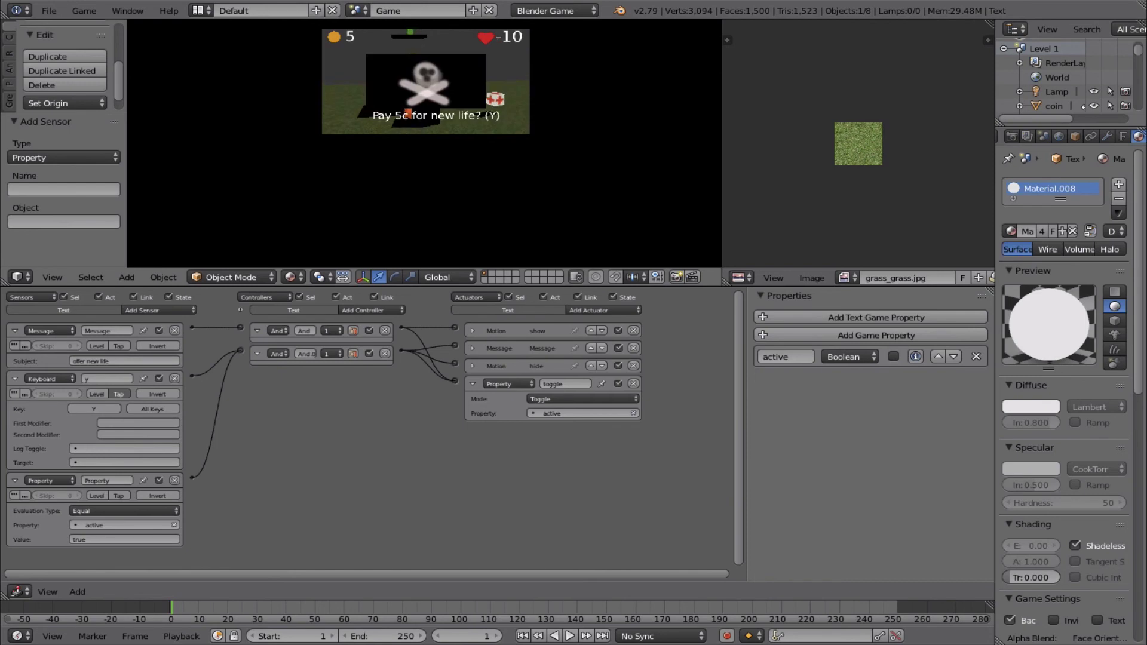
key(y)
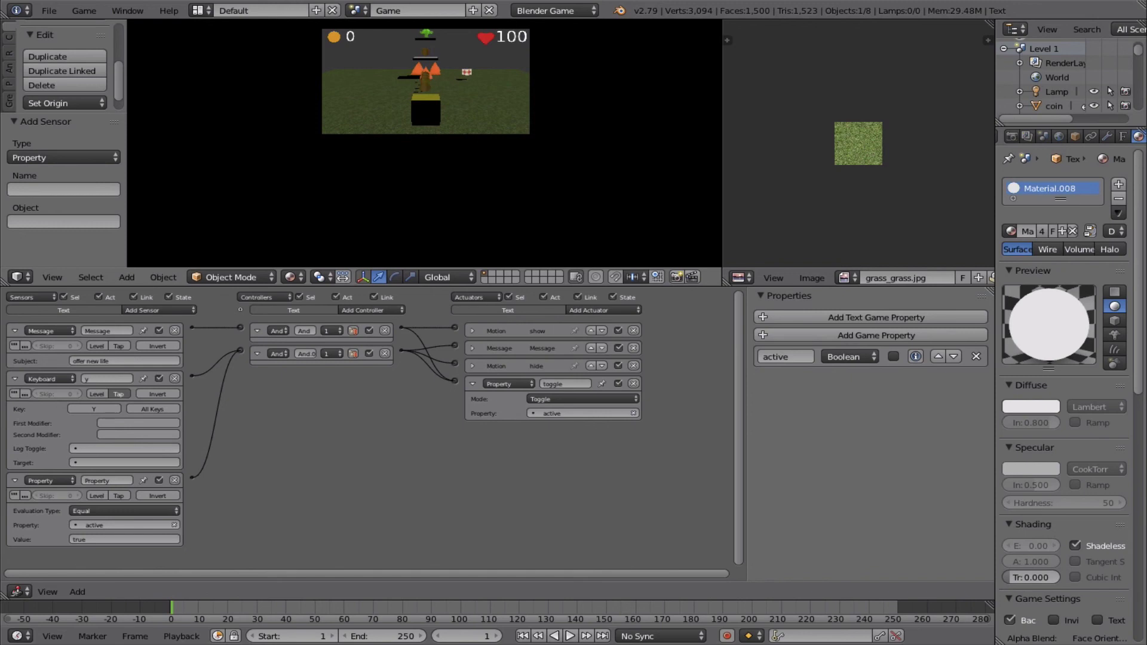
key(Escape)
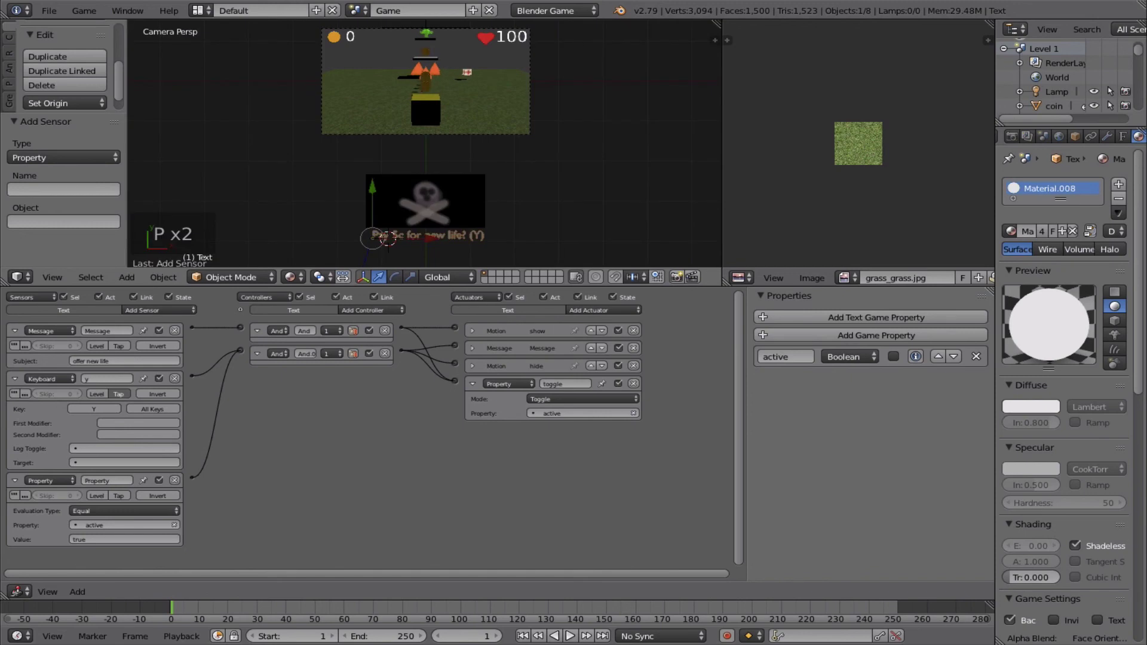